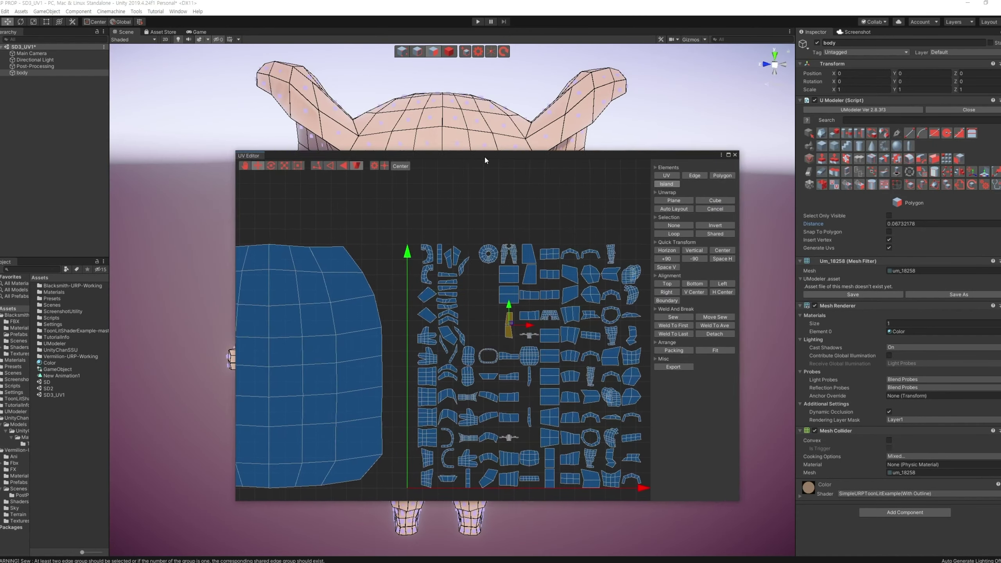
Move the UV Editor window aside so the model is visible.
drag(484, 154, 521, 173)
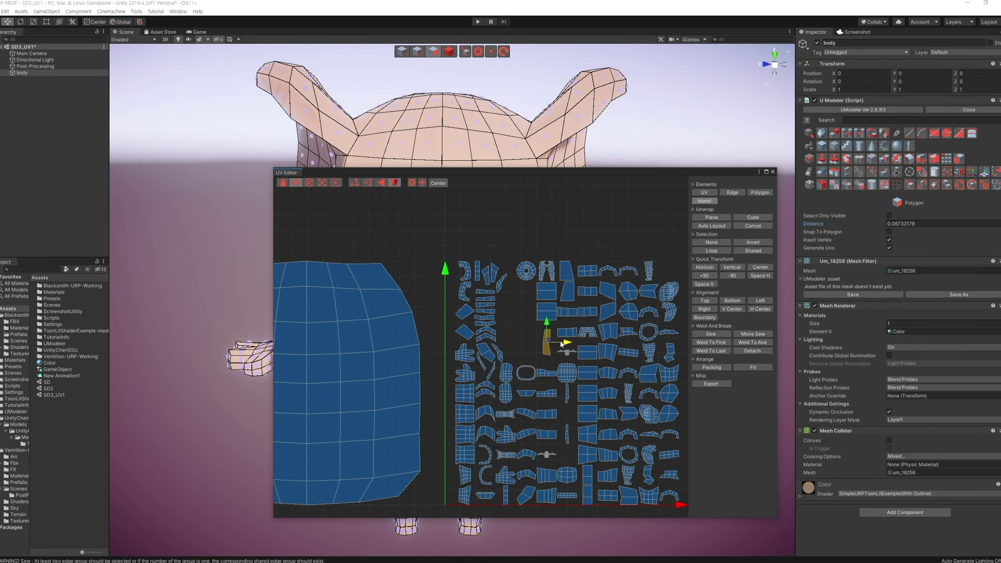
mouse_move(560, 343)
mouse_down()
mouse_move(523, 342)
mouse_move(512, 317)
mouse_move(519, 338)
mouse_up()
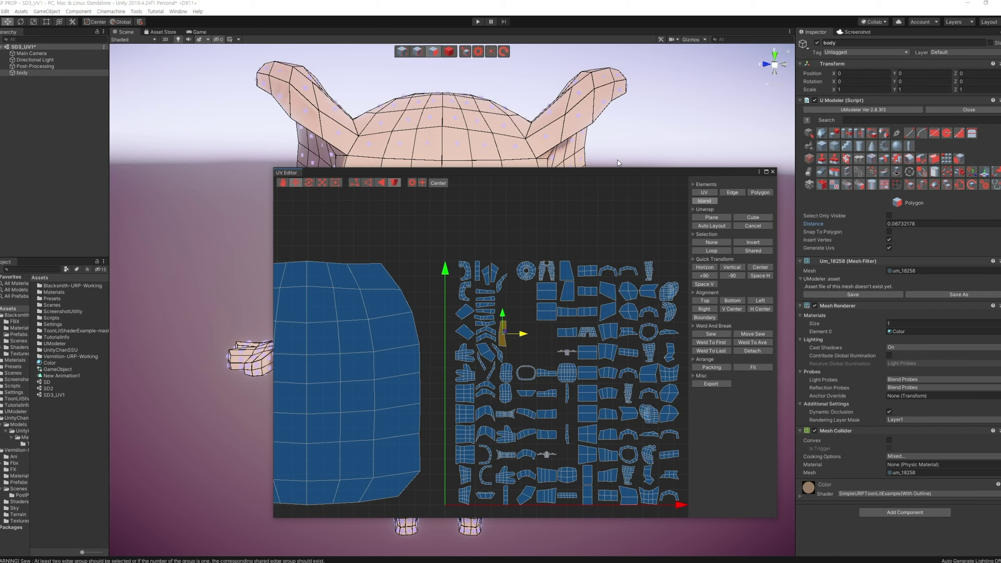
drag(613, 172, 803, 189)
Shrink the two small islands beside the ring slightly and shift them left and down.
click(742, 307)
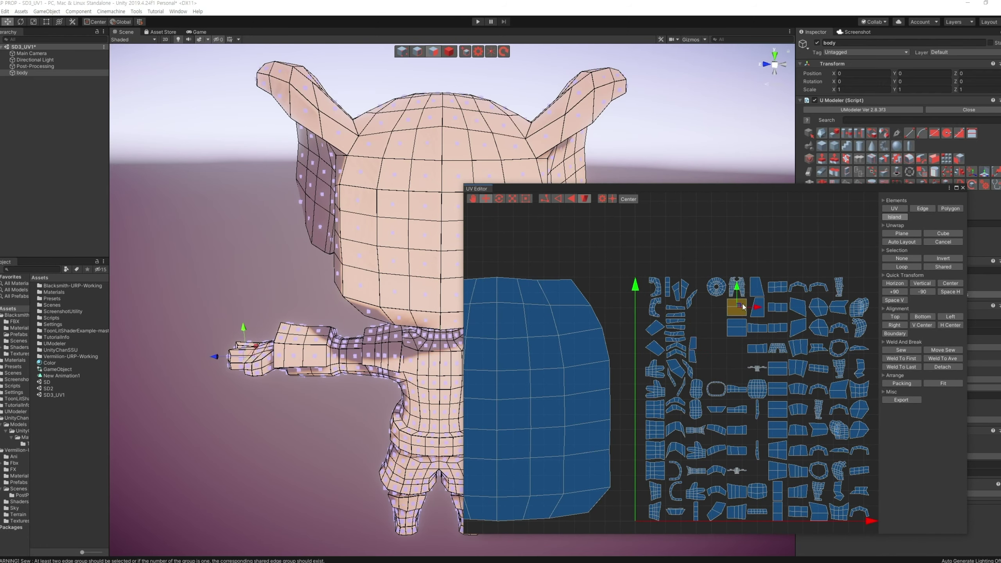
shift+click(744, 332)
key(r)
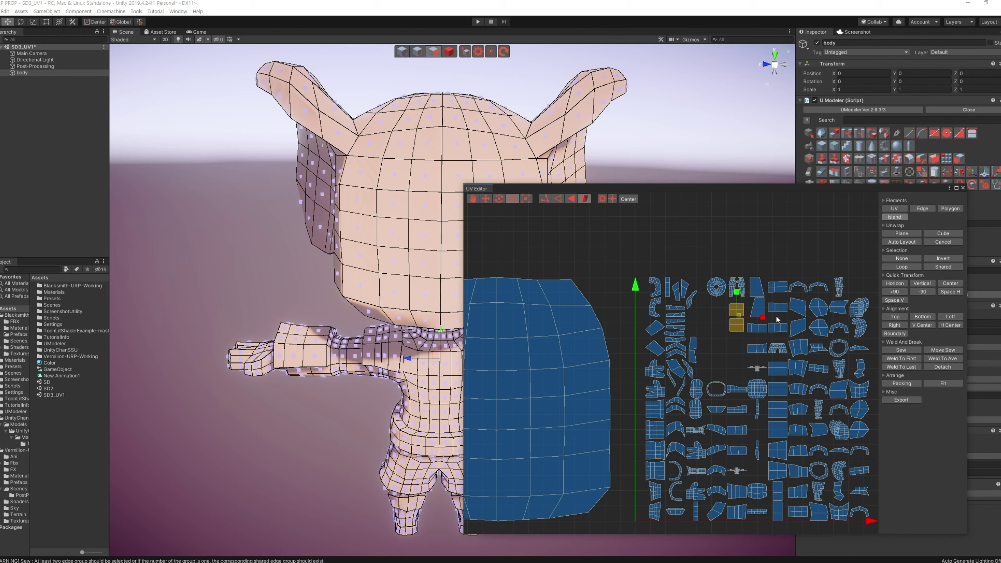
key(w)
drag(758, 322, 725, 323)
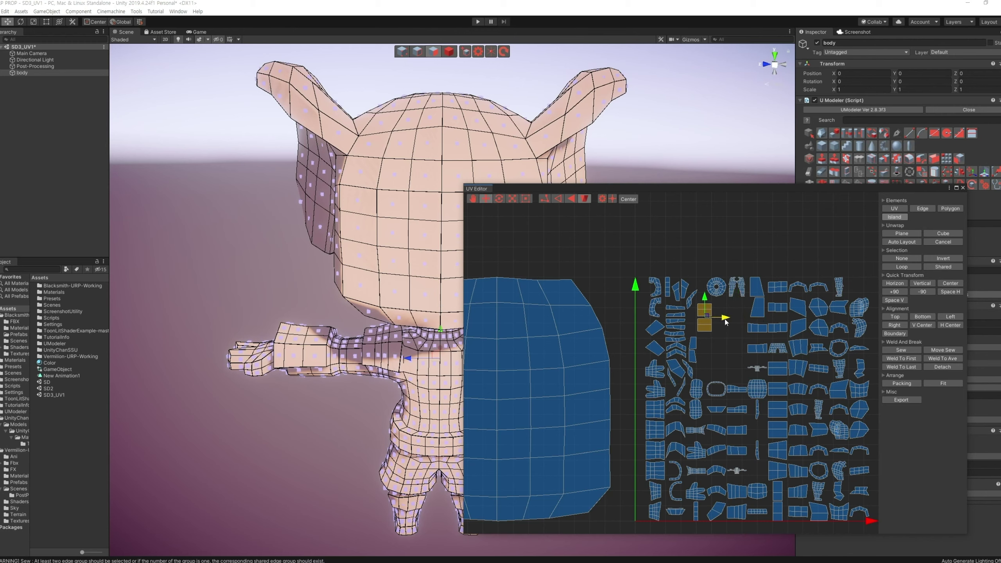
key(r)
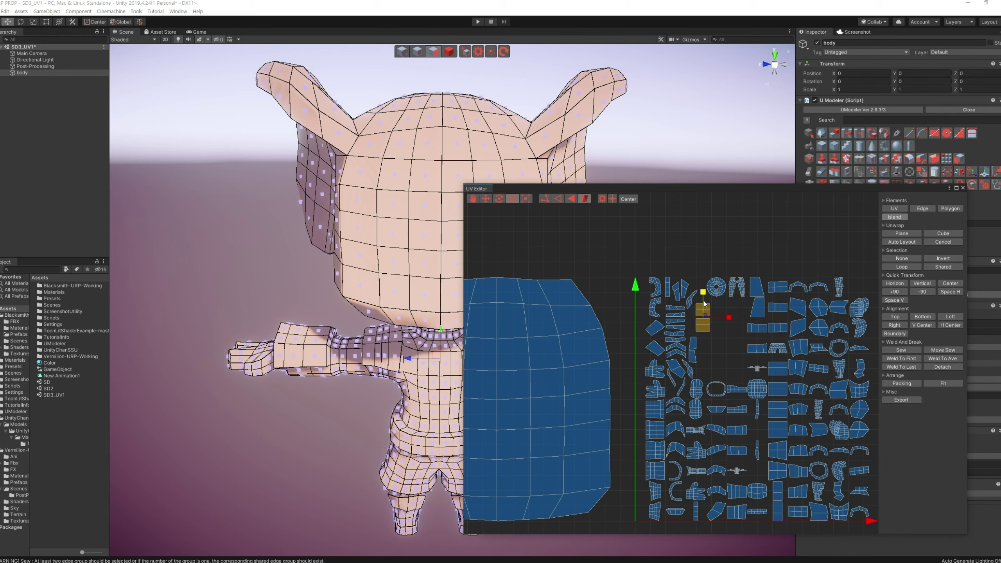
key(w)
drag(703, 304, 704, 307)
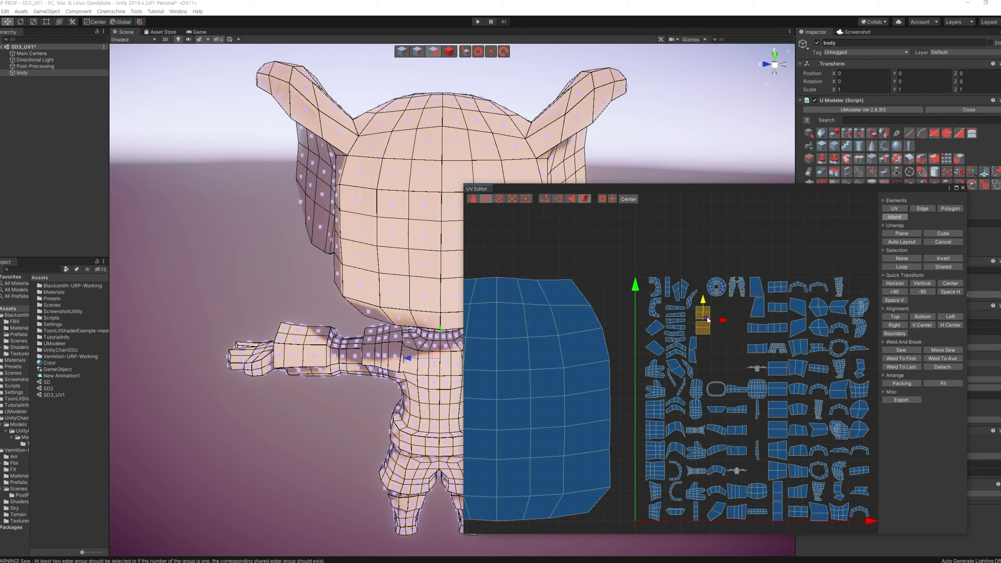
key(r)
drag(703, 323, 696, 324)
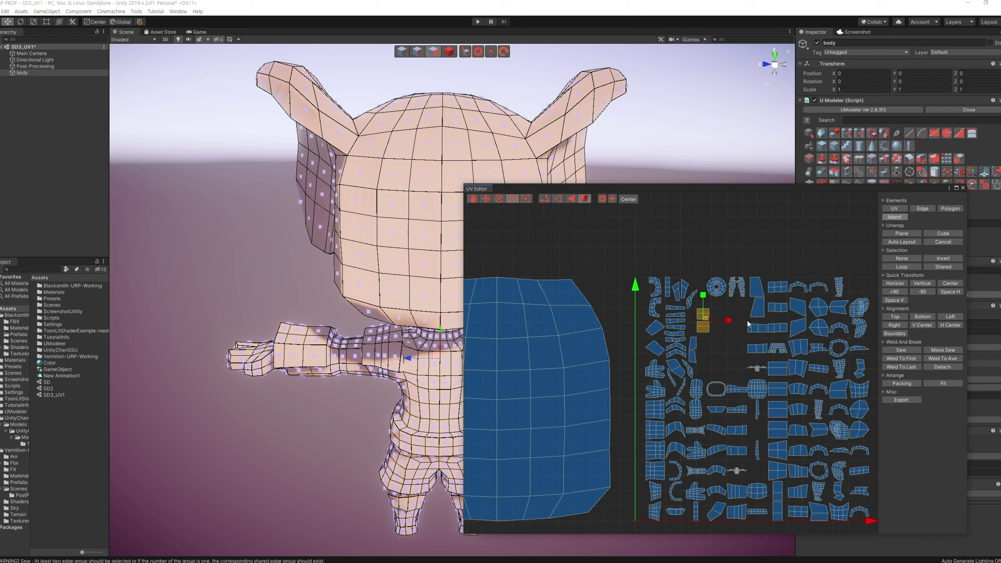
key(w)
drag(724, 325, 696, 306)
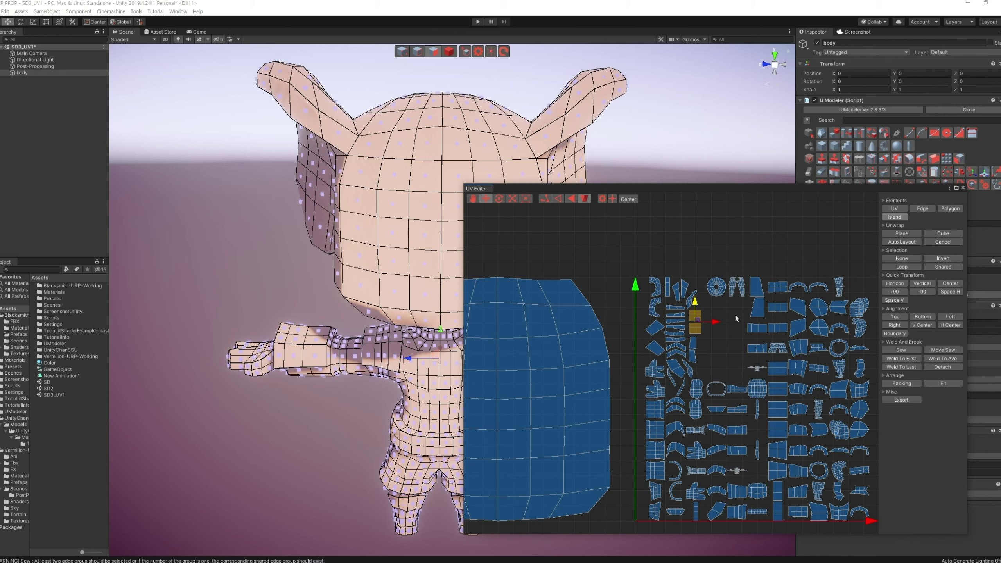
Move the ring island slightly left and slide the pants-shaped island down and left.
click(735, 347)
click(721, 295)
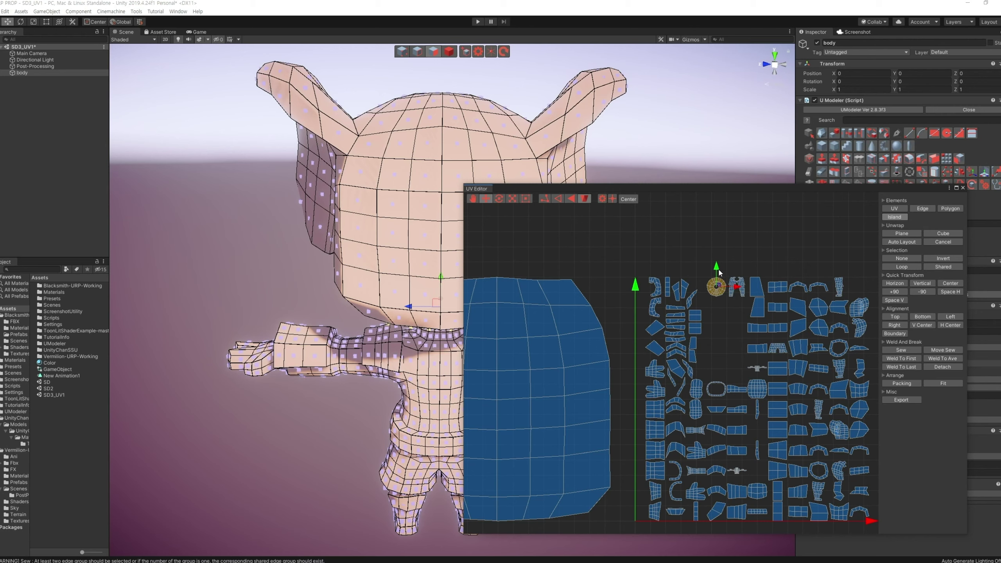
drag(730, 291, 722, 292)
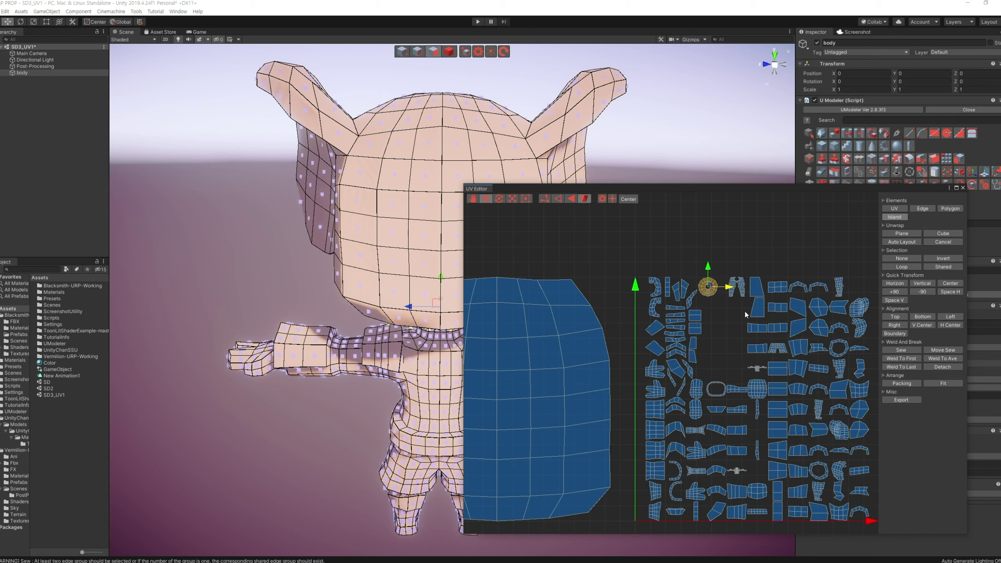
click(735, 284)
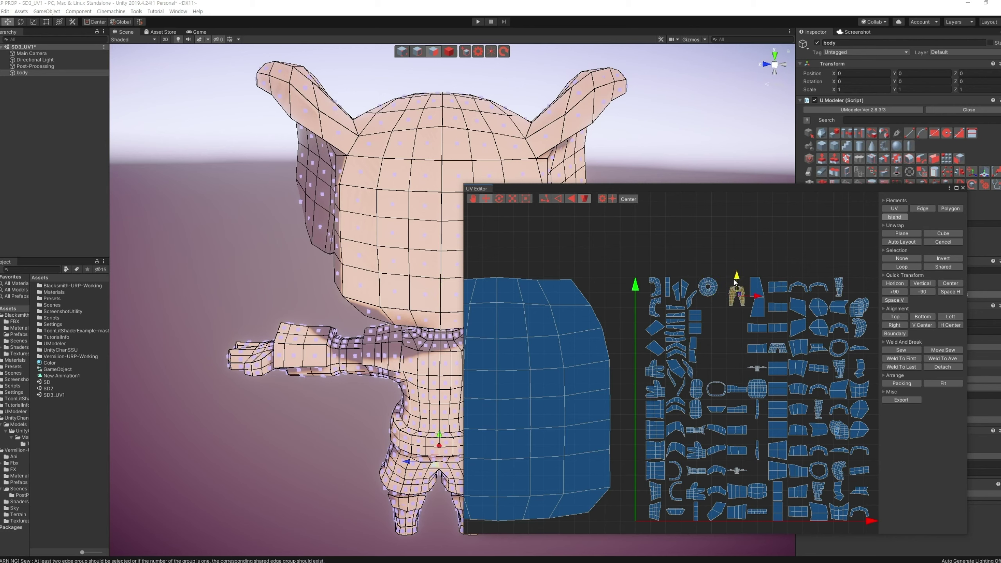
mouse_move(735, 281)
mouse_down()
mouse_move(729, 293)
mouse_move(750, 303)
mouse_up()
key(r)
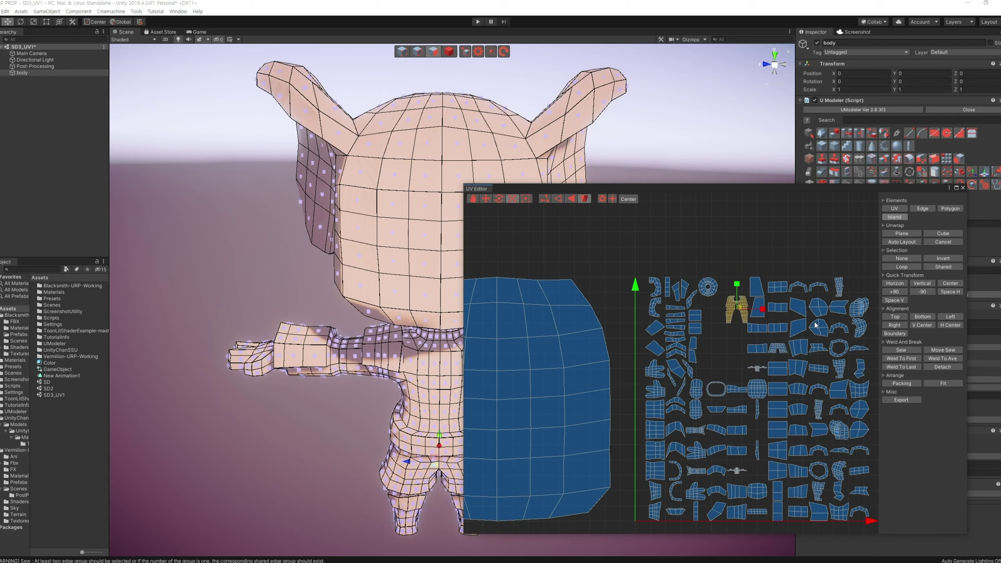
key(w)
drag(759, 312, 736, 313)
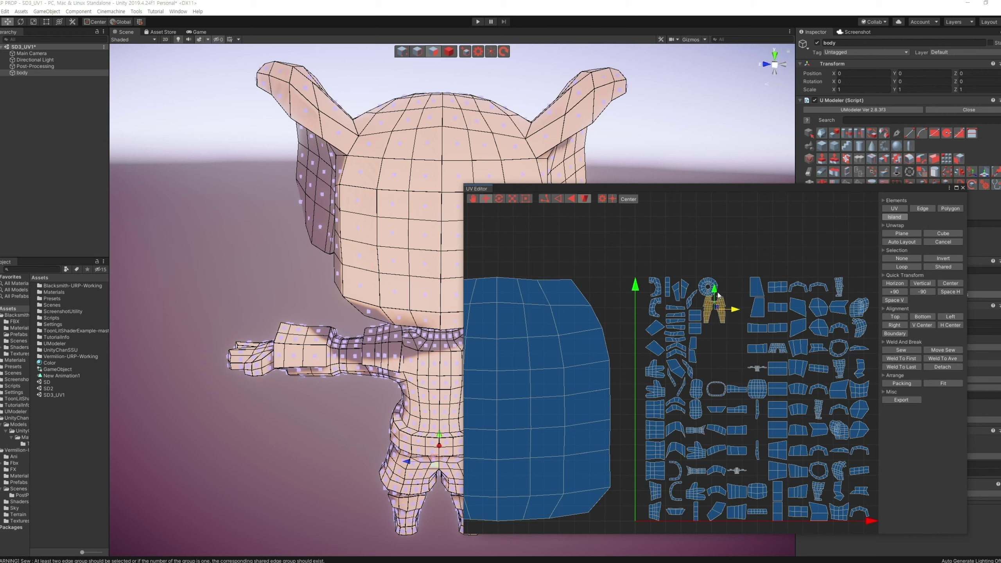
drag(715, 295, 715, 300)
click(501, 290)
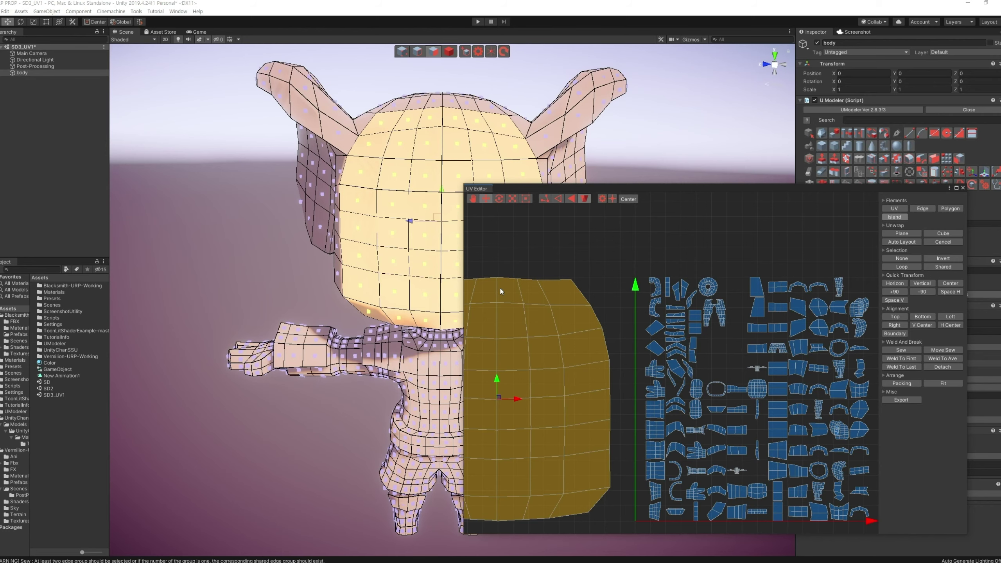
Shift the small top islands left and nudge them slightly up.
scroll(701, 365, down, 3)
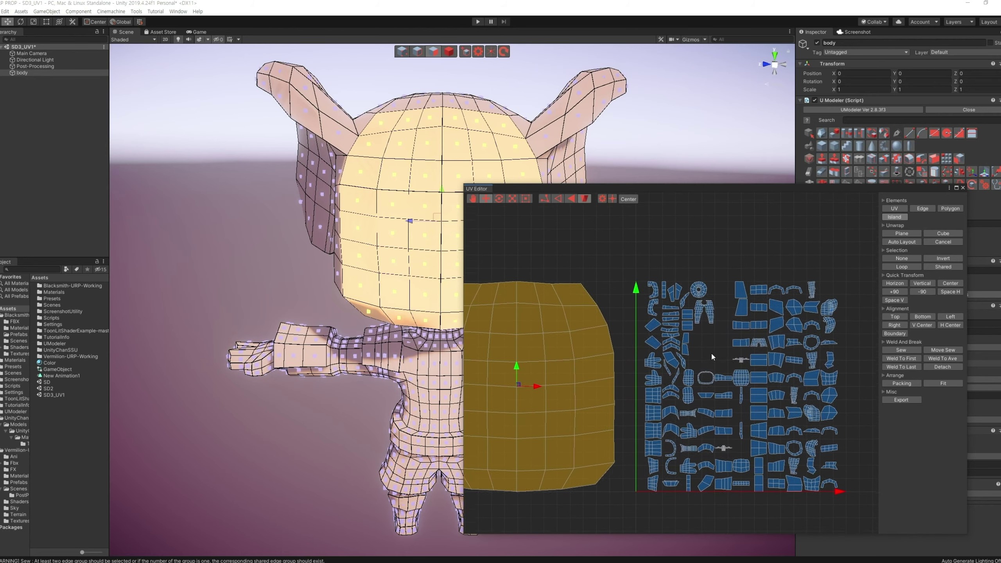
click(740, 296)
key(r)
shift+click(737, 312)
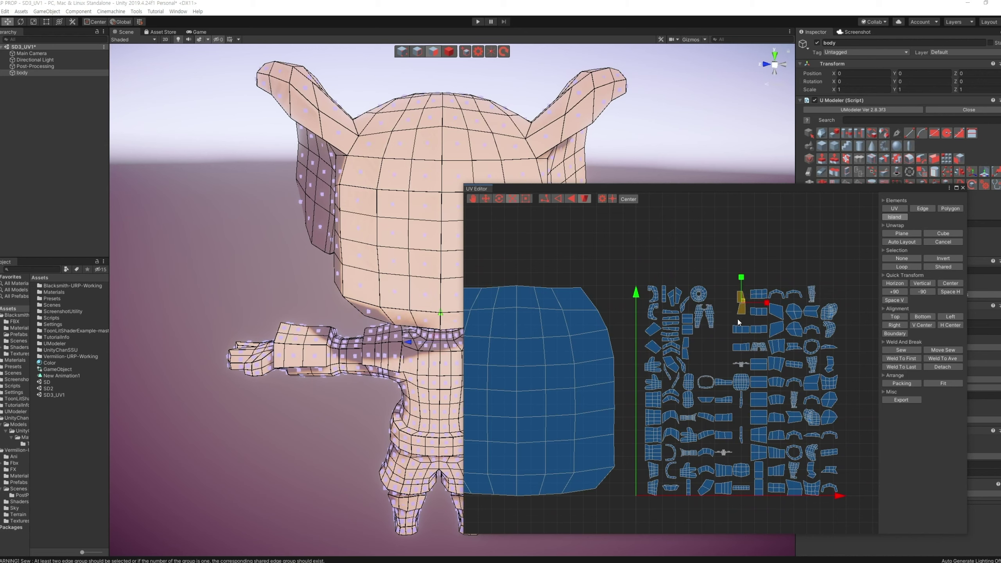
key(w)
drag(757, 308, 735, 308)
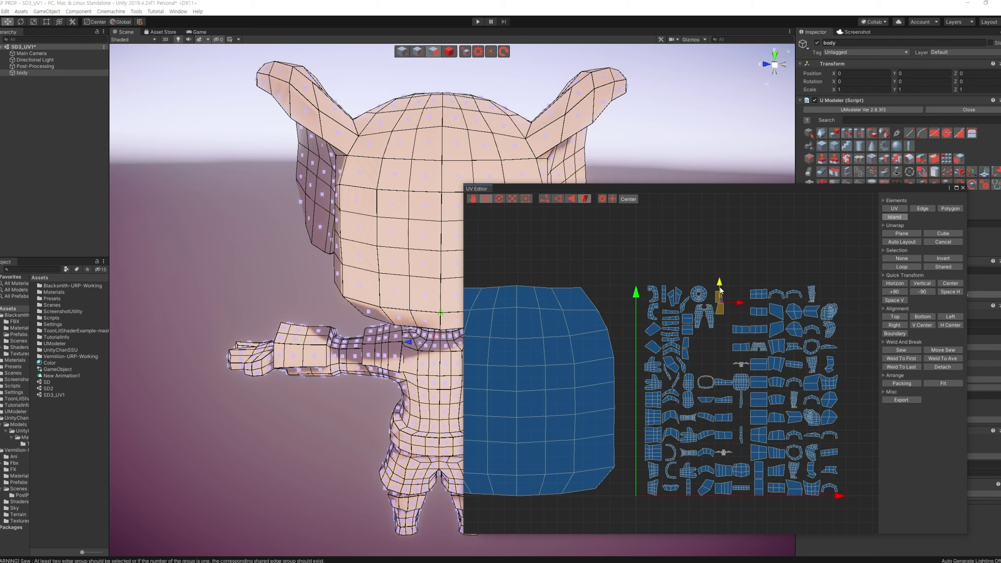
drag(721, 289, 721, 285)
drag(739, 297, 733, 296)
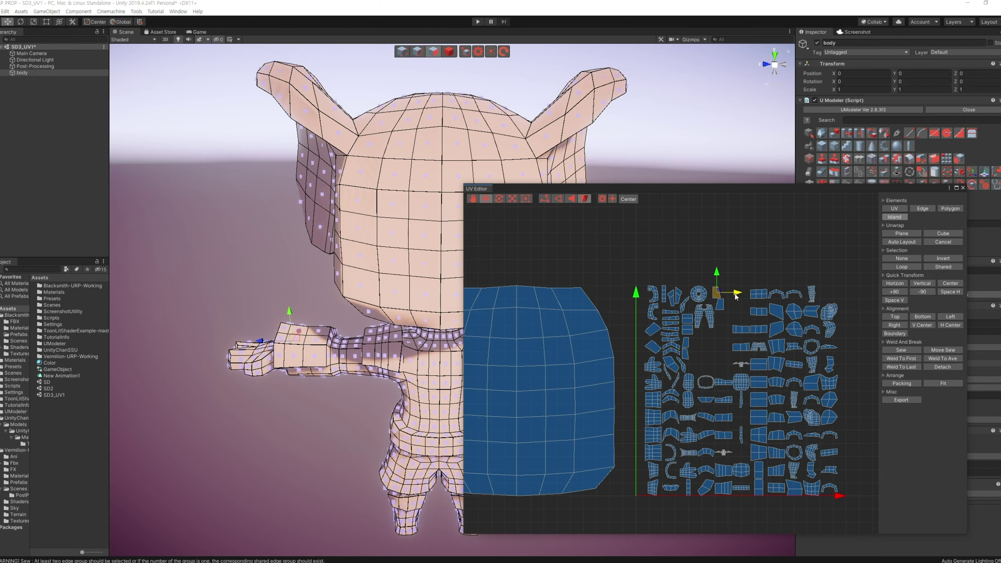
Scale the large head island down sharply and move it up into the packed layout.
click(720, 345)
click(533, 379)
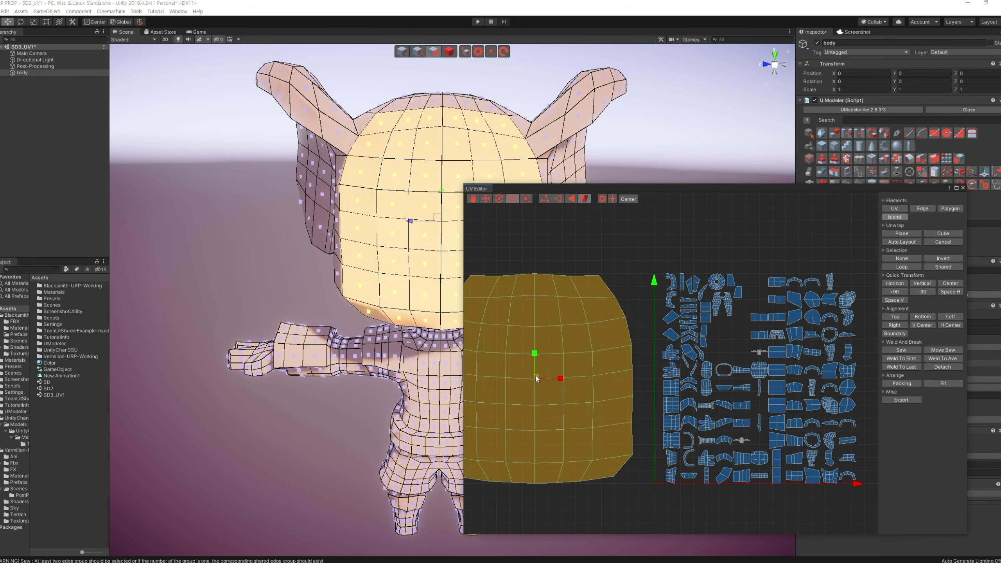
drag(537, 378, 107, 531)
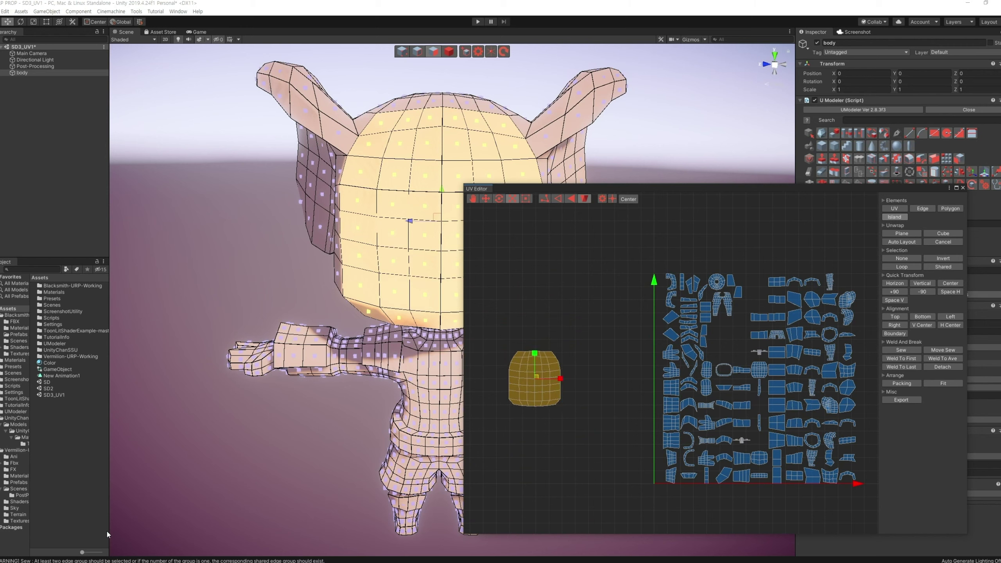
click(554, 424)
click(536, 371)
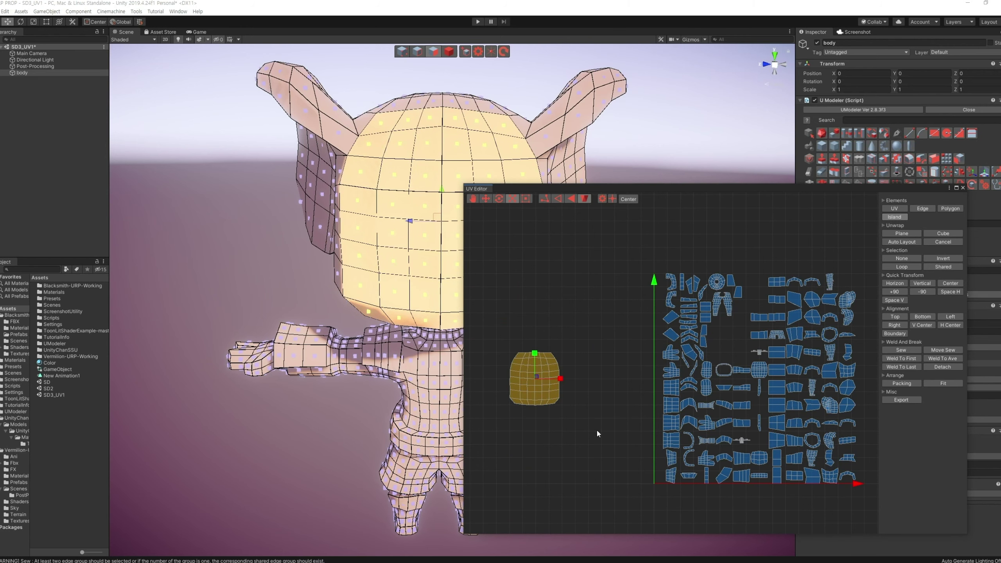
key(w)
mouse_move(532, 366)
mouse_down()
mouse_move(532, 319)
mouse_move(740, 333)
mouse_up()
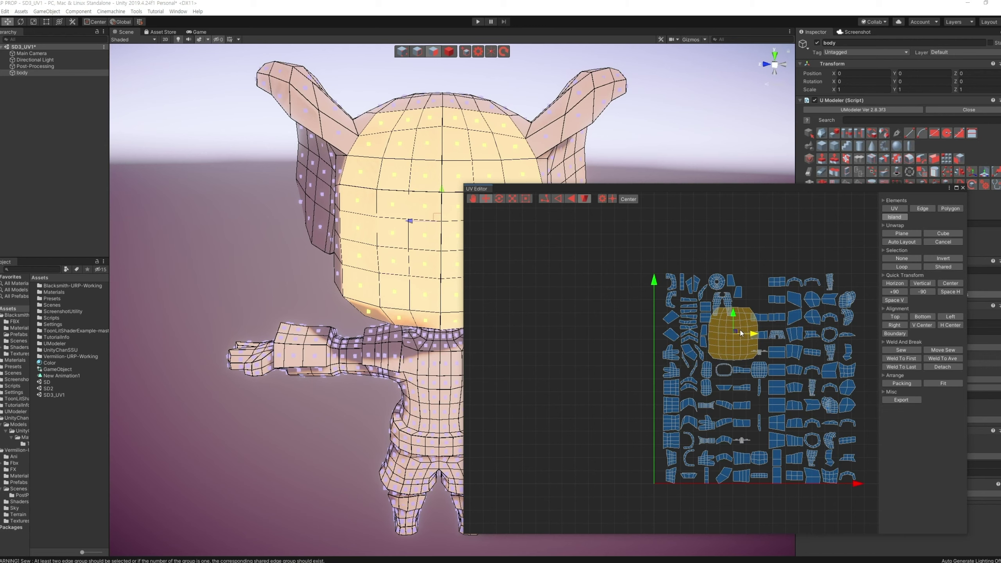
key(r)
drag(735, 331, 723, 340)
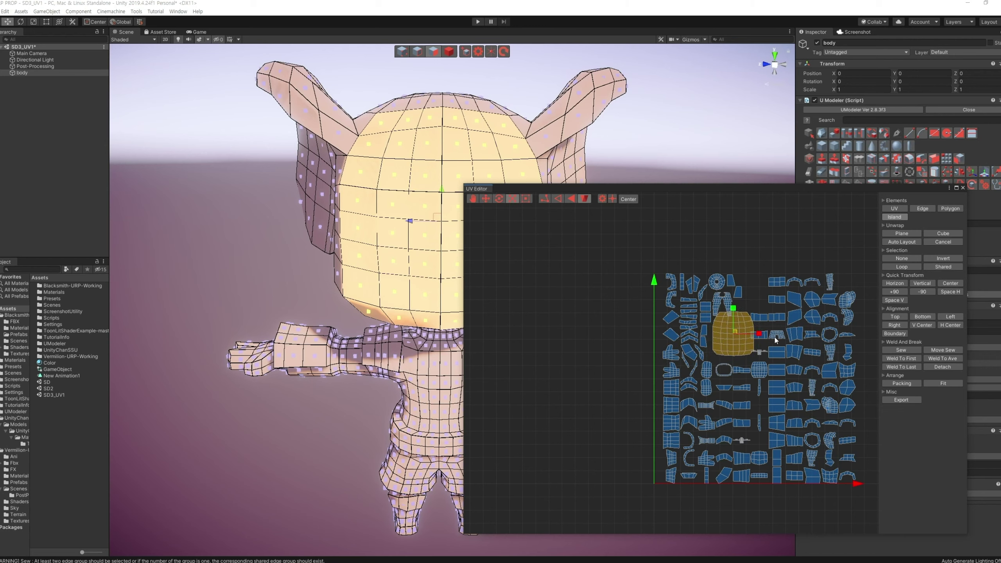
key(w)
drag(733, 320, 755, 343)
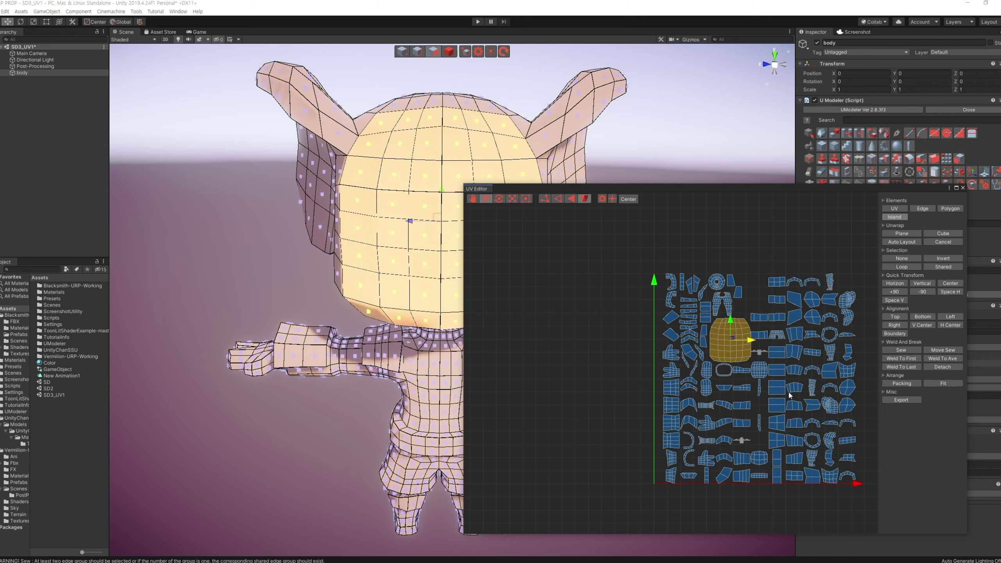
middle_drag(788, 390, 731, 346)
Move a small island and the upper-arm island down in the layout.
scroll(730, 345, down, 2)
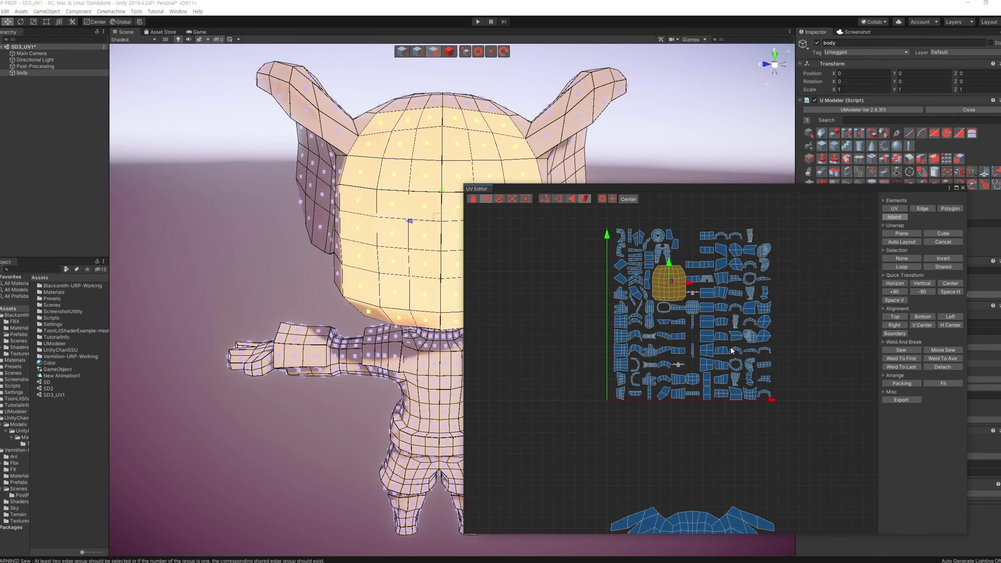
scroll(730, 346, up, 2)
scroll(694, 350, up, 1)
click(799, 355)
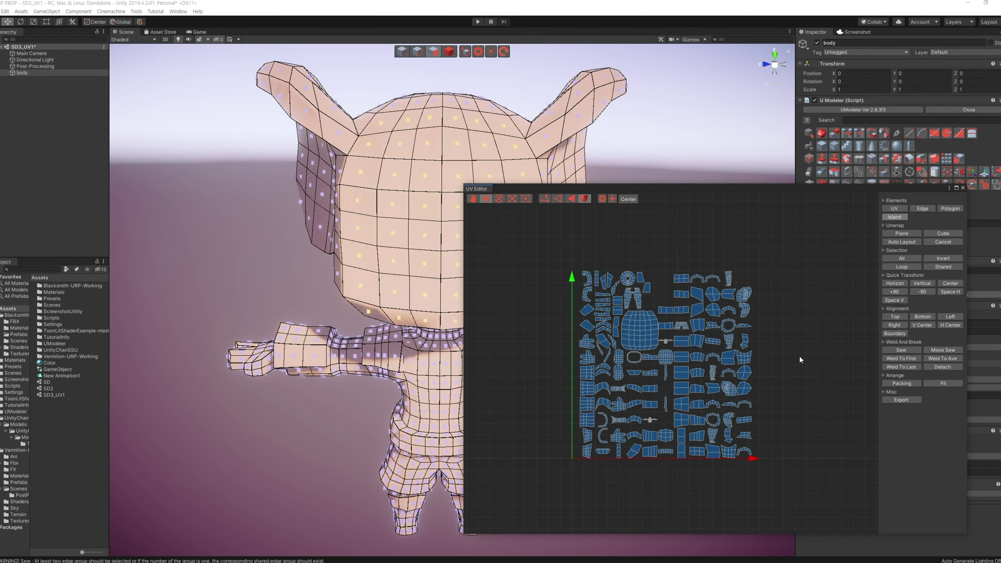
click(667, 327)
drag(666, 318, 668, 359)
click(671, 312)
drag(671, 313, 672, 408)
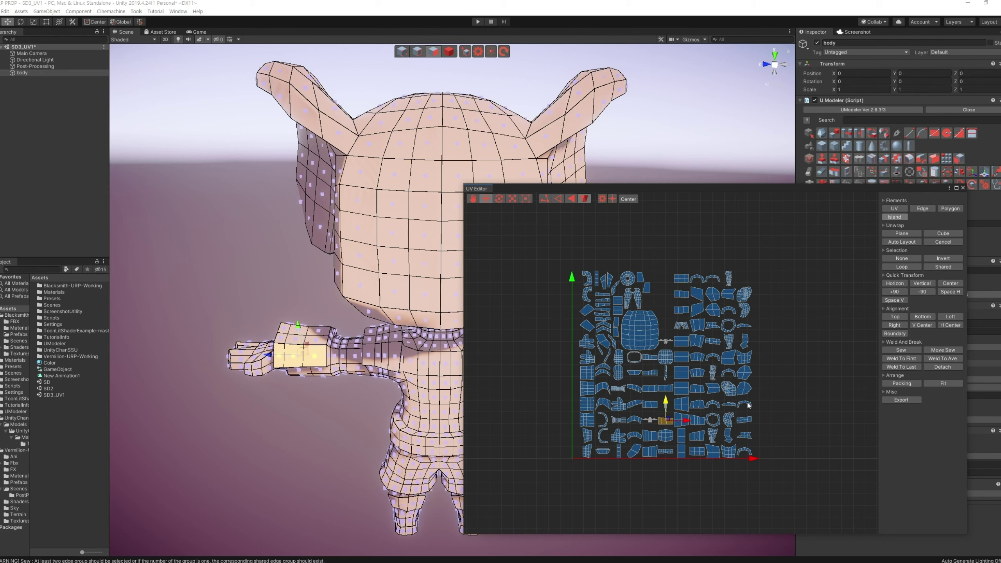
click(798, 400)
Raise the head-and-ears island and scale it down to a small fraction of its size.
scroll(798, 400, down, 2)
middle_drag(798, 400, 792, 336)
click(664, 517)
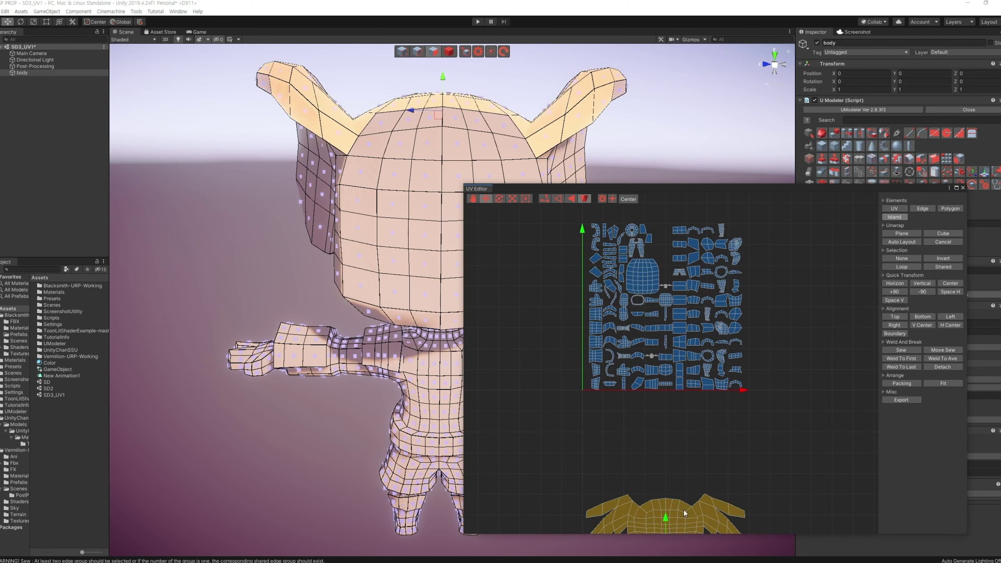
drag(664, 515, 675, 435)
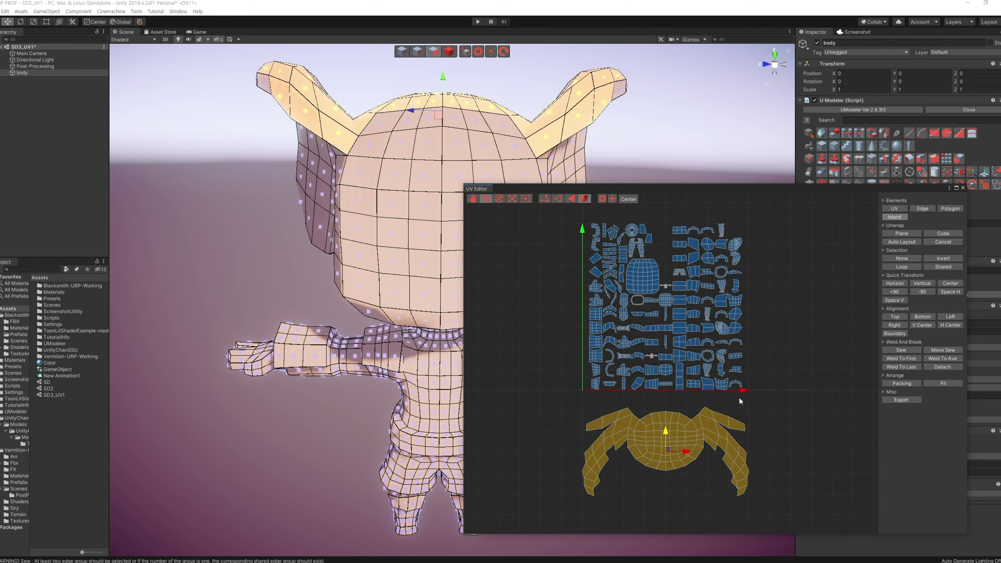
middle_drag(777, 384, 740, 410)
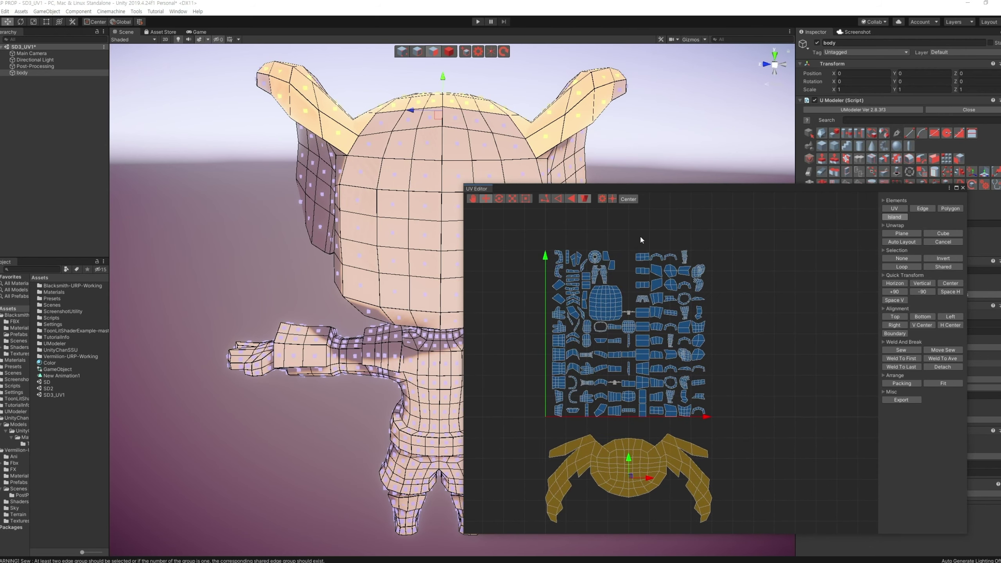
mouse_move(633, 249)
mouse_down()
mouse_move(645, 296)
mouse_move(707, 279)
mouse_up()
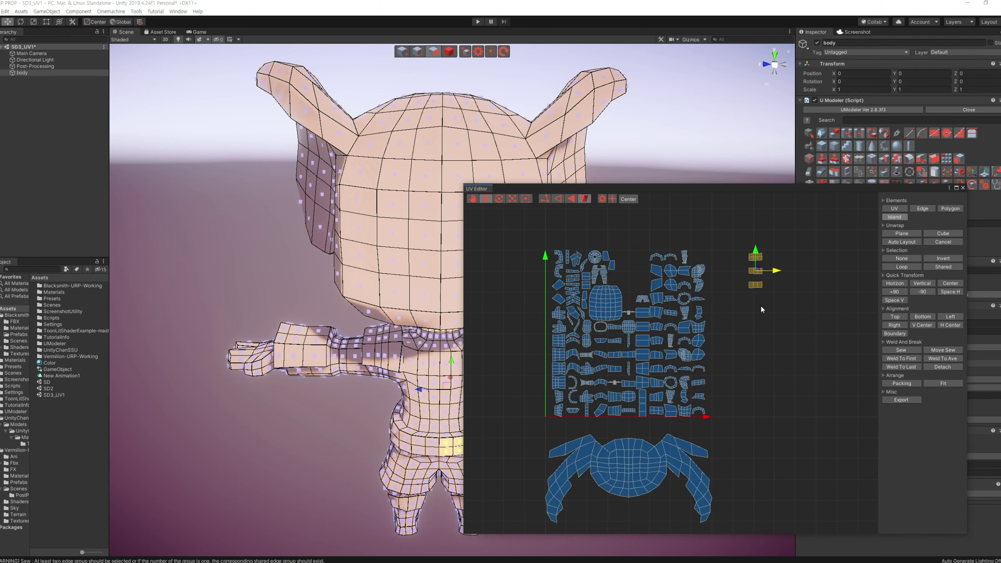
click(649, 465)
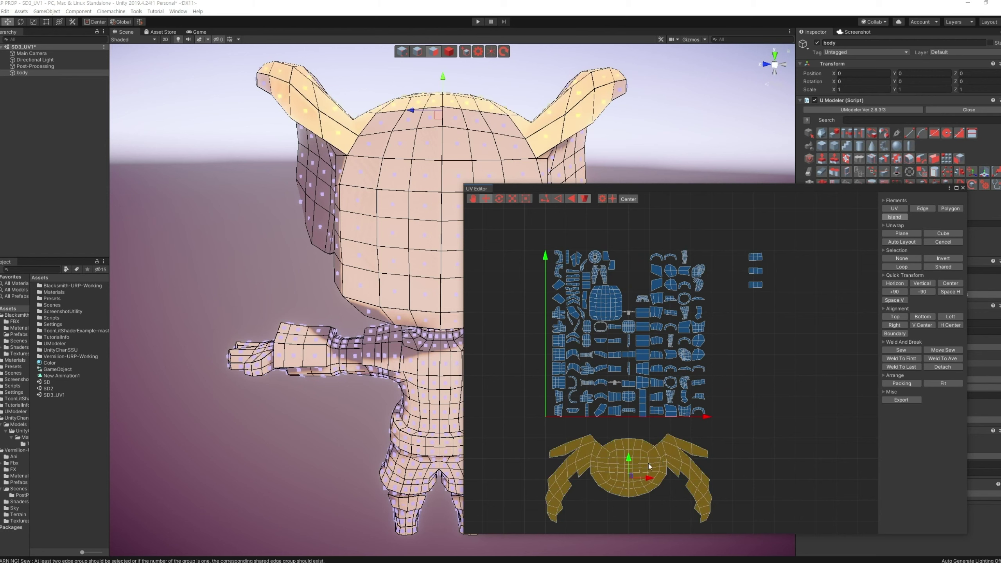
key(r)
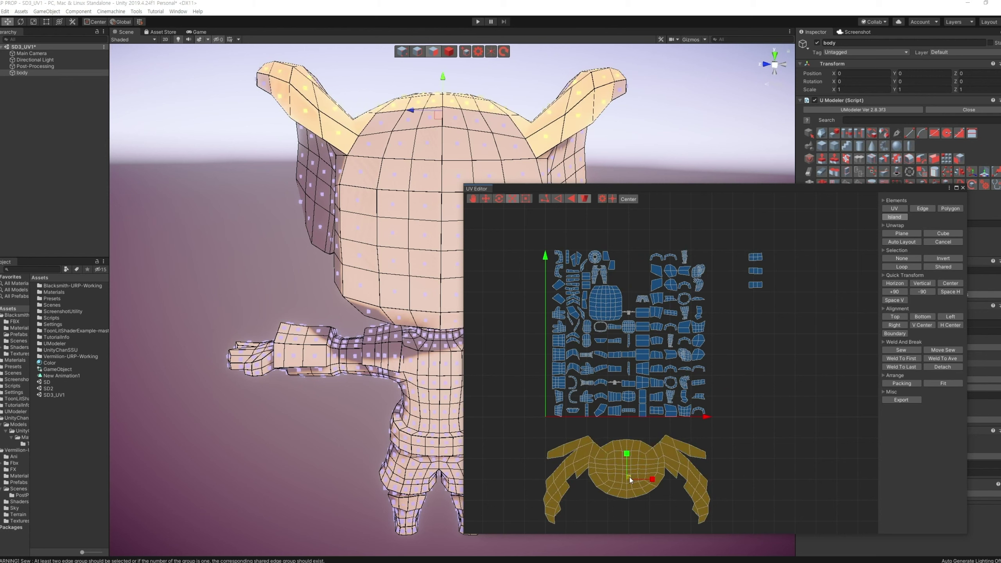
drag(629, 477, 420, 527)
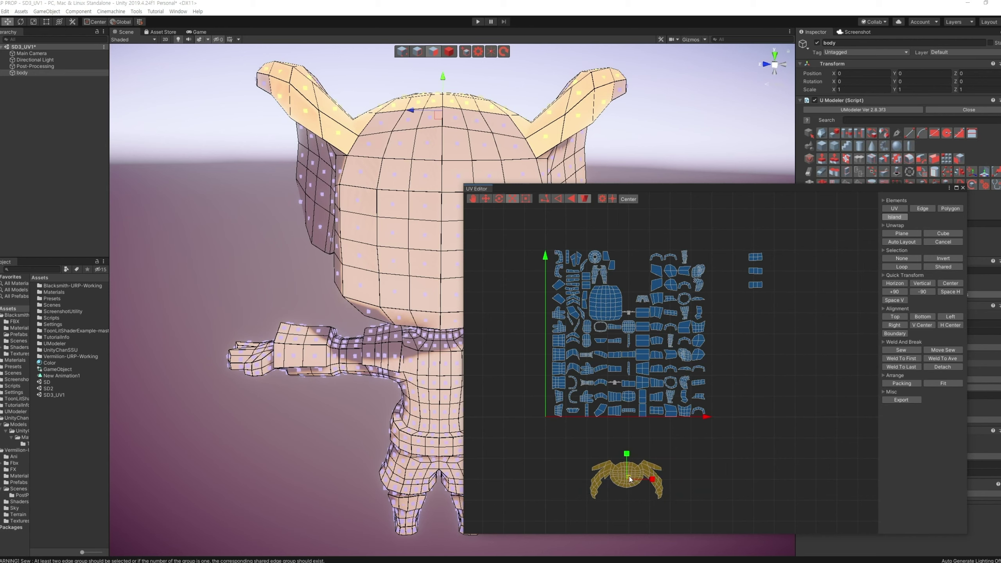
drag(629, 478, 723, 455)
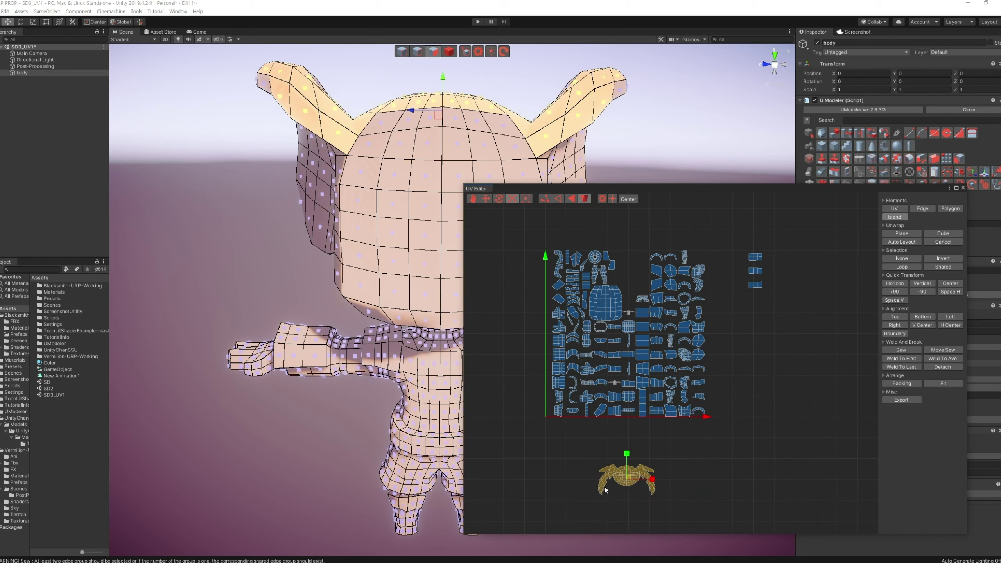
click(718, 469)
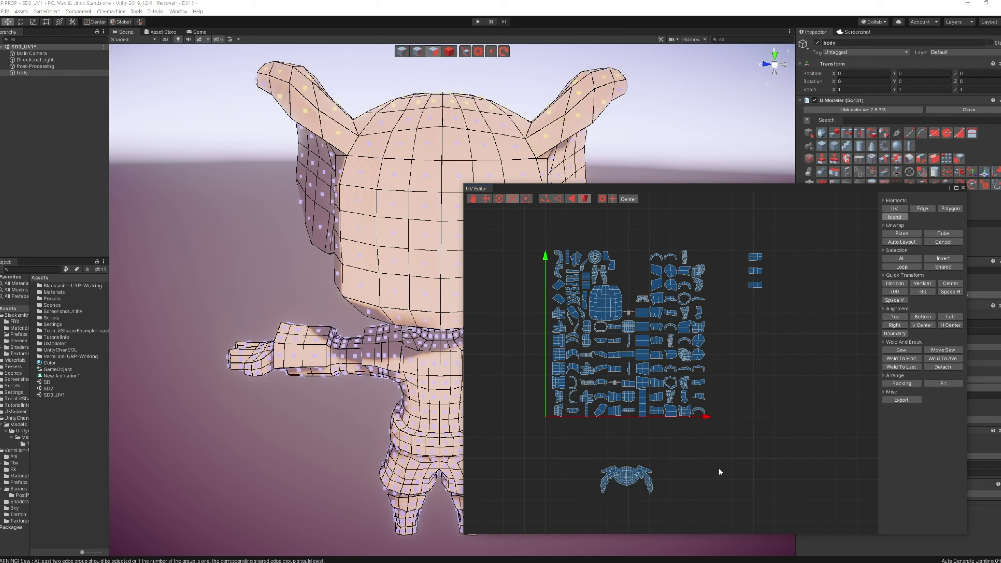
Move the shrunken head island up into the top gap of the layout.
click(643, 478)
drag(644, 478, 646, 281)
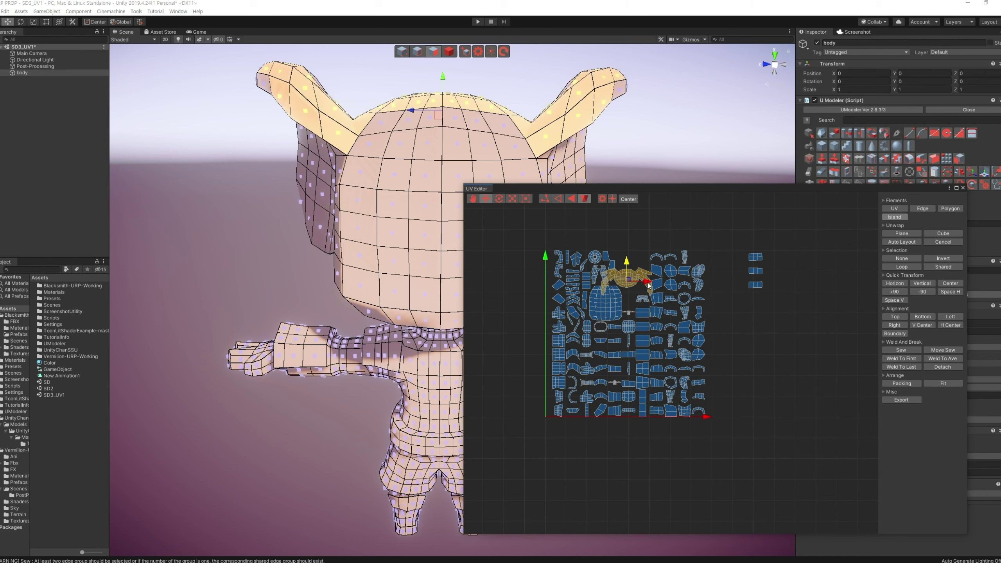
mouse_move(648, 285)
mouse_down()
mouse_move(660, 282)
mouse_move(640, 256)
mouse_up()
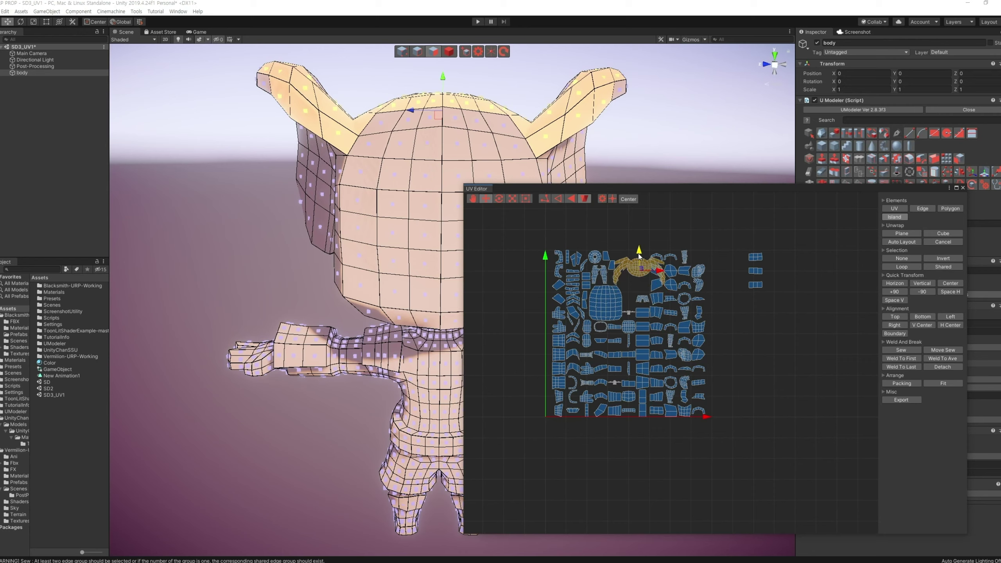
scroll(699, 312, up, 2)
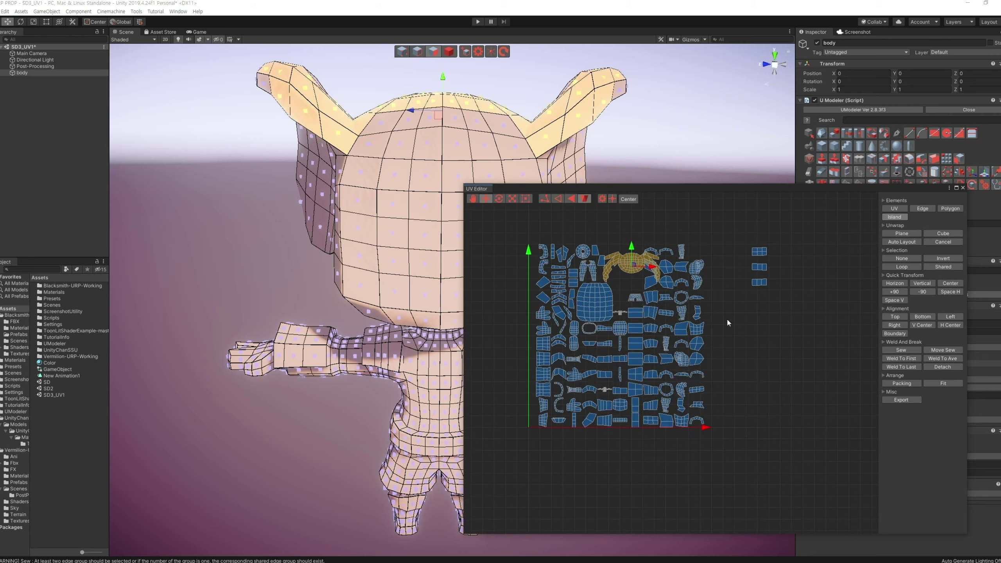
middle_drag(727, 318, 738, 353)
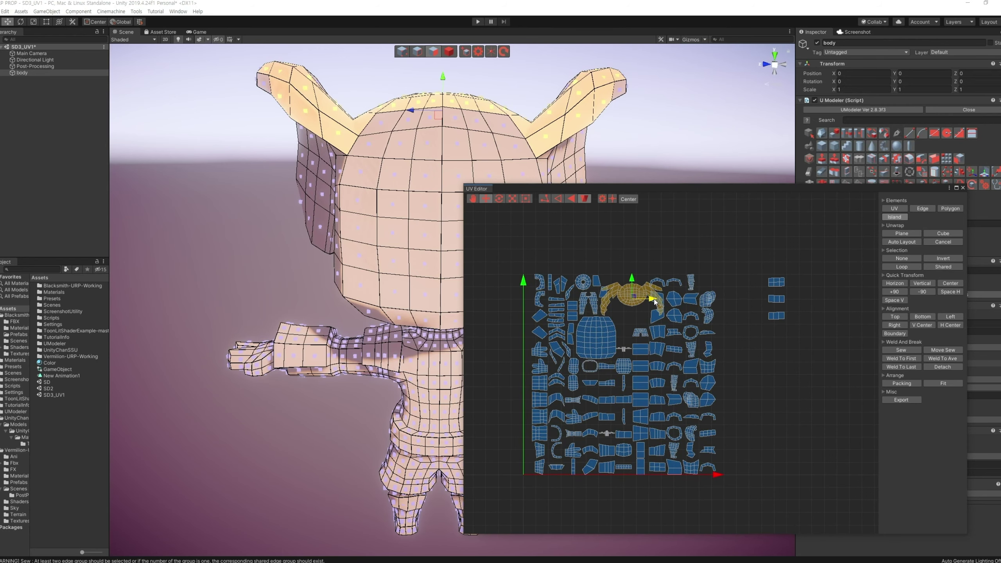
Nudge a small island, the arc island and the ear-tip island into tighter positions.
click(602, 295)
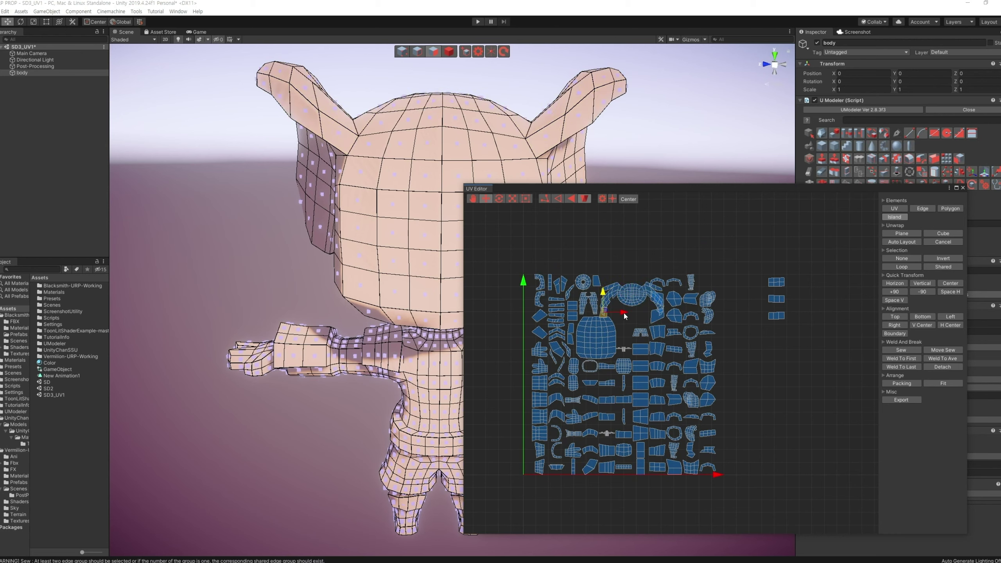
mouse_move(621, 314)
mouse_down()
mouse_move(631, 313)
mouse_move(615, 290)
mouse_up()
click(663, 284)
drag(673, 283, 644, 283)
drag(630, 270, 656, 344)
drag(656, 338, 653, 337)
click(661, 297)
drag(674, 300, 644, 303)
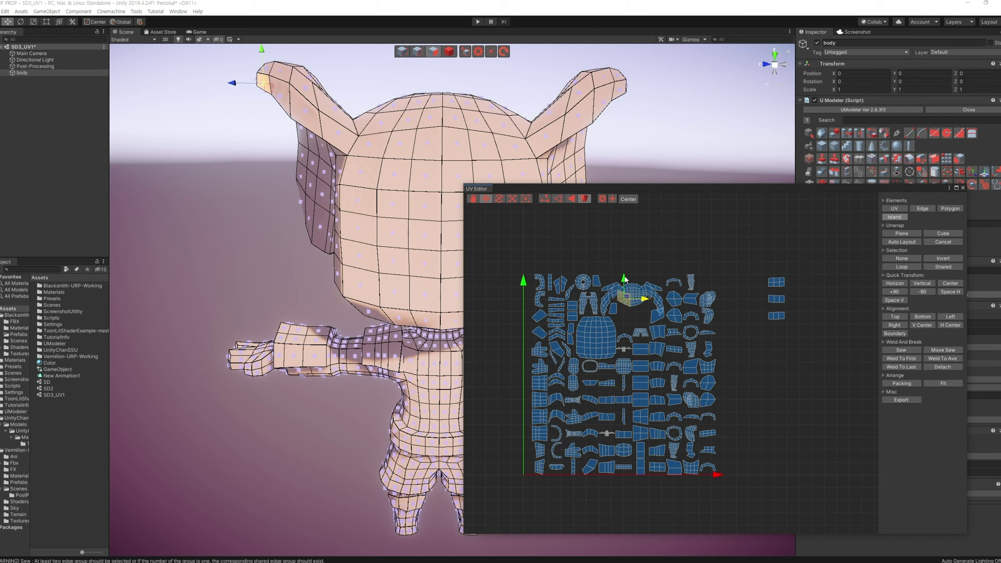
drag(625, 279, 625, 307)
Move the torso island out to the right of the layout.
click(643, 352)
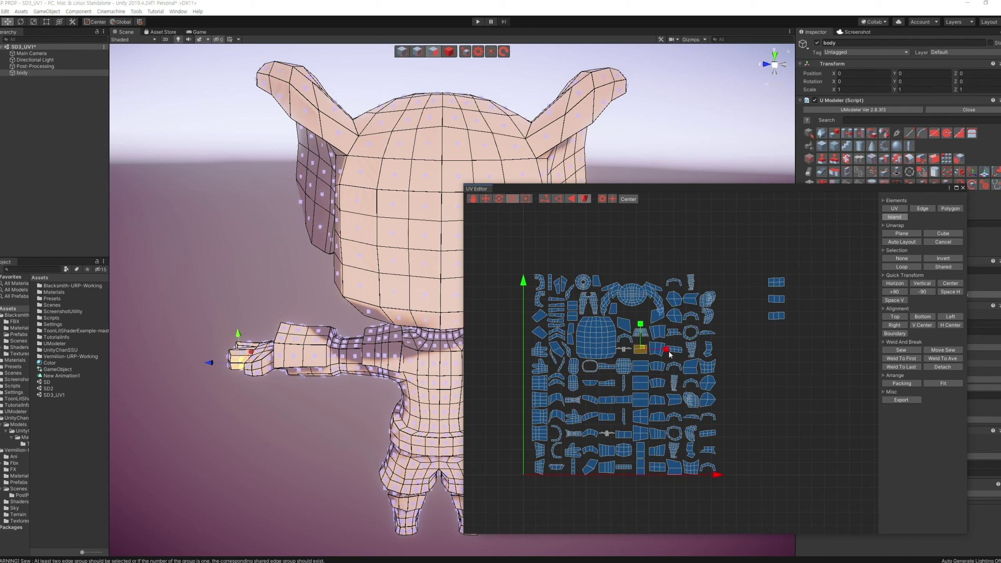
key(w)
click(626, 350)
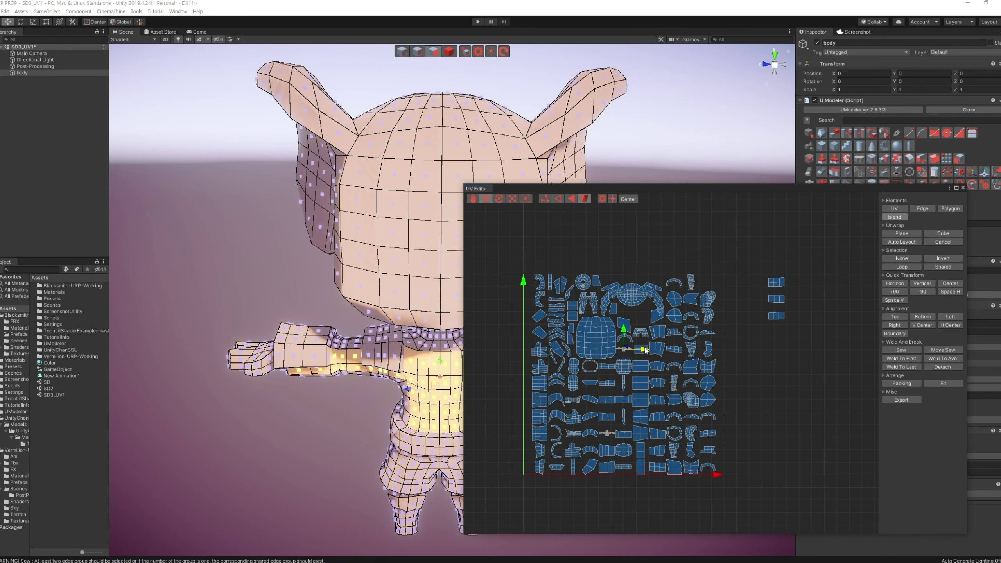
middle_drag(643, 350, 611, 338)
drag(610, 337, 740, 337)
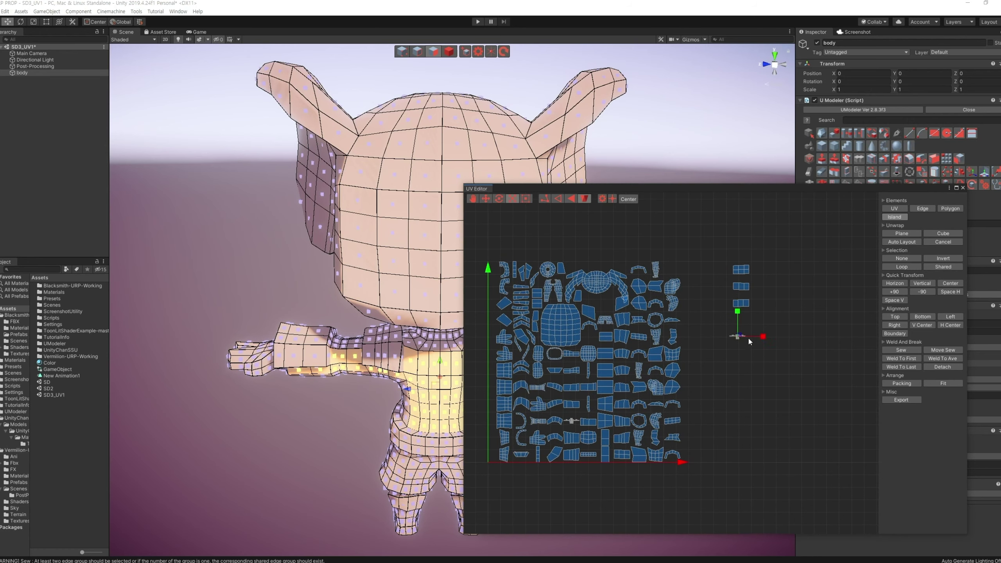
Widen the torso island and its sleeves.
key(r)
drag(811, 306, 810, 310)
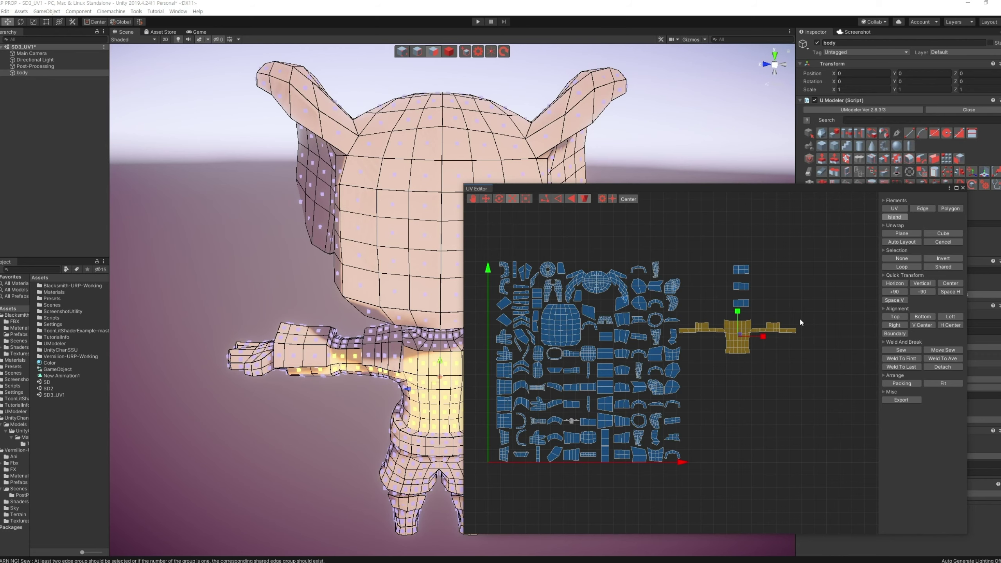
scroll(766, 458, down, 1)
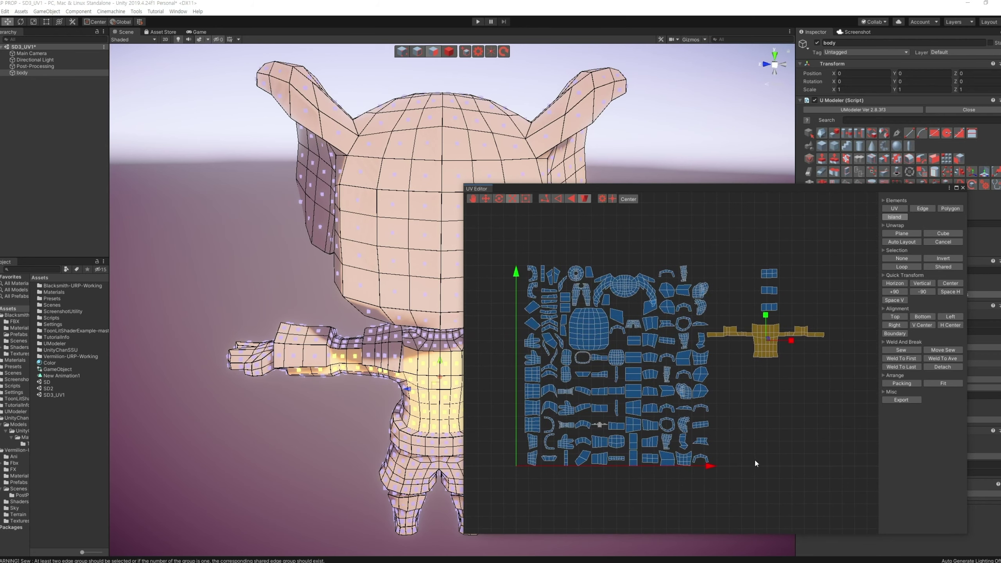
scroll(753, 458, down, 1)
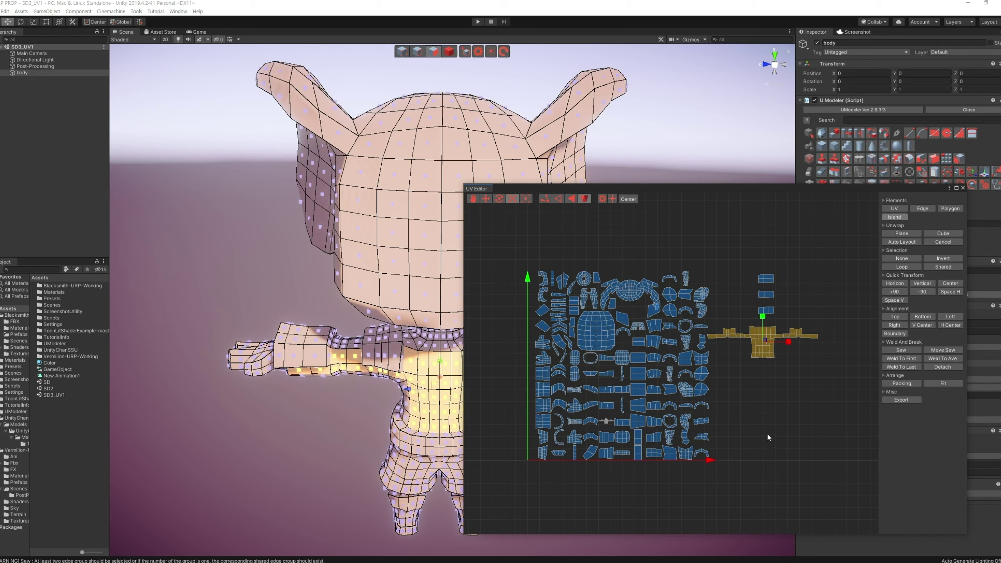
scroll(767, 432, down, 1)
scroll(749, 433, down, 1)
Move the lower island rows to the right and lift the top islands above the layout.
drag(725, 450, 569, 357)
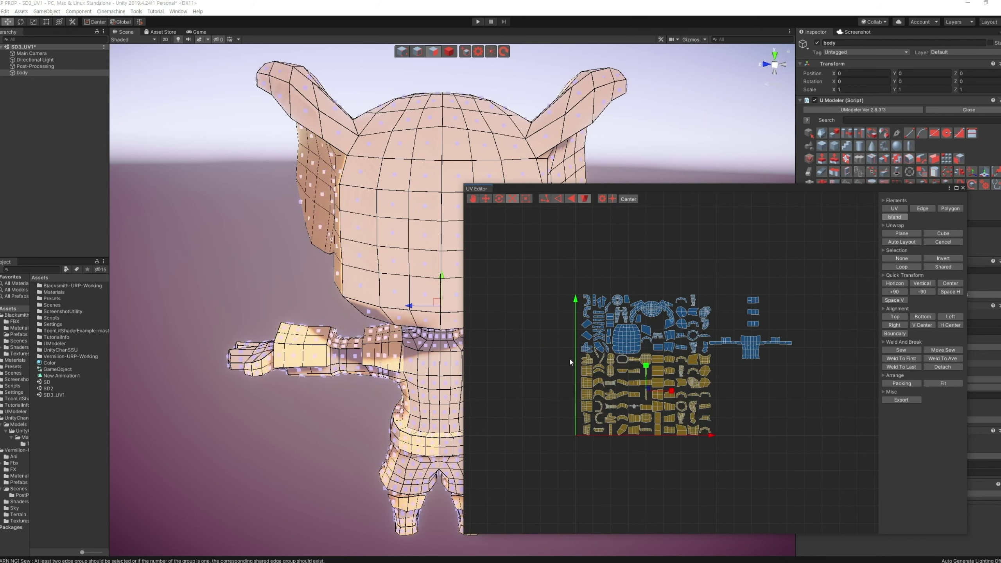
key(w)
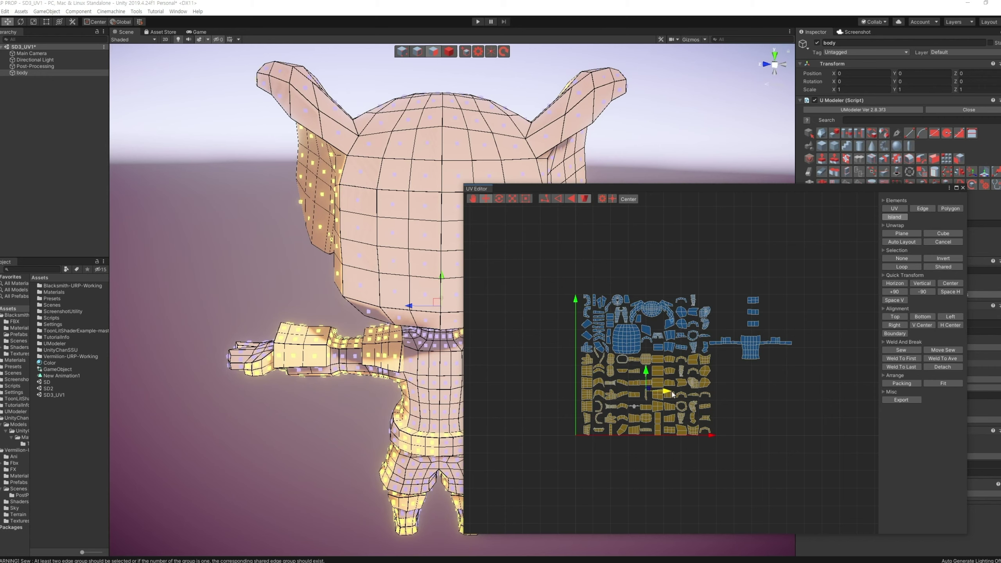
drag(663, 391, 842, 405)
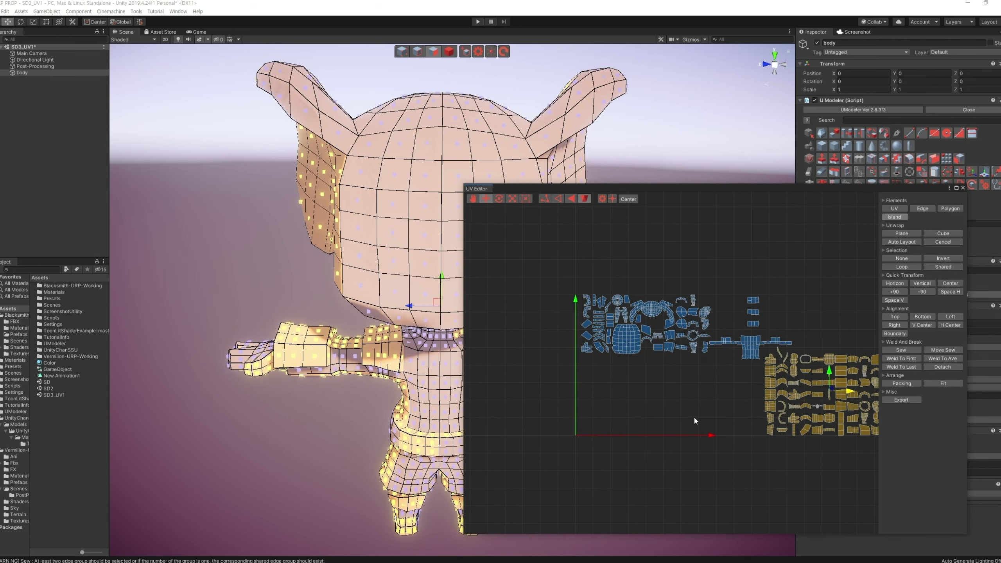
middle_drag(721, 389, 697, 395)
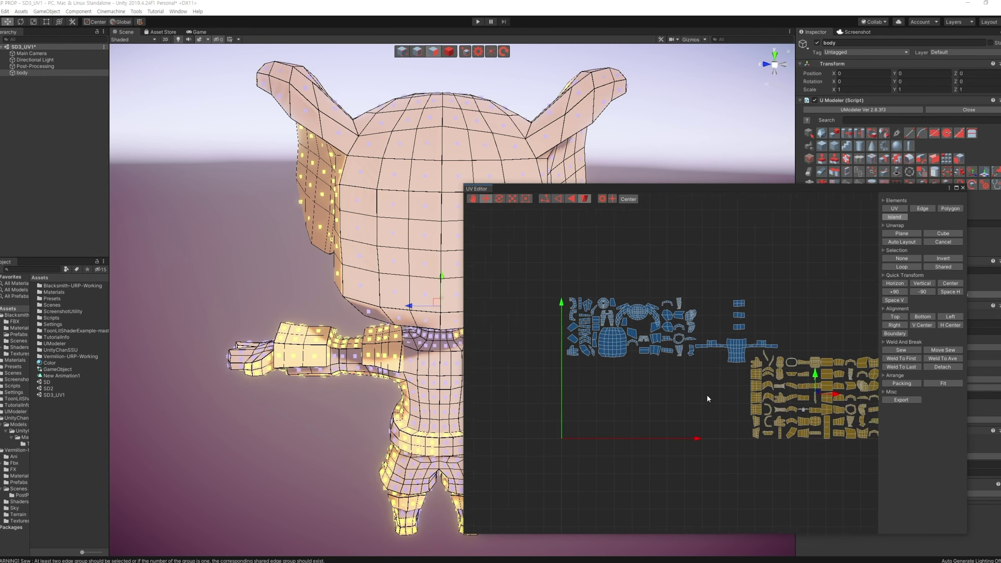
mouse_move(678, 376)
mouse_down()
mouse_move(621, 307)
mouse_move(646, 236)
mouse_up()
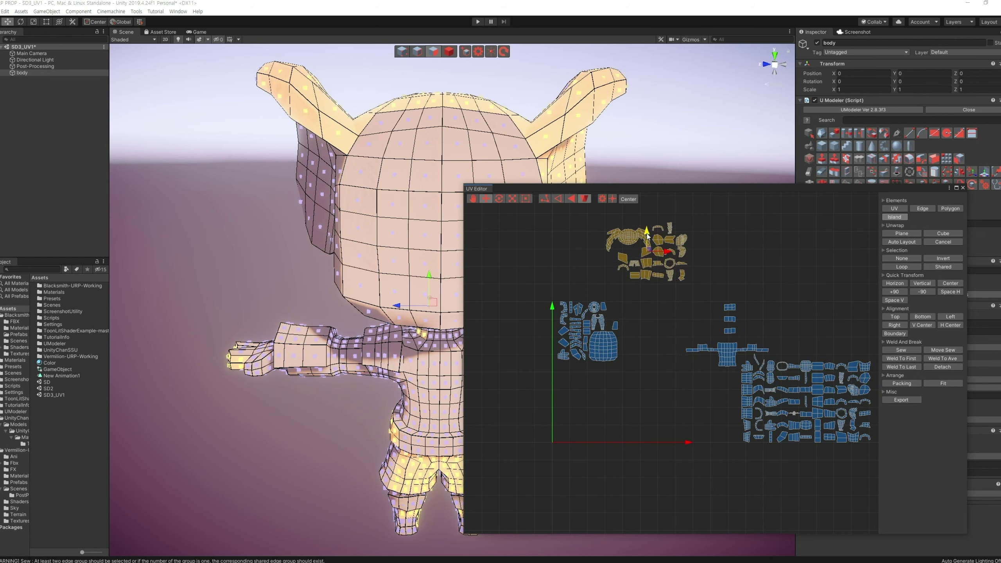
Place the torso-and-arms island below the left cluster, enlarge it, then fine-tune position and width.
click(655, 335)
click(727, 353)
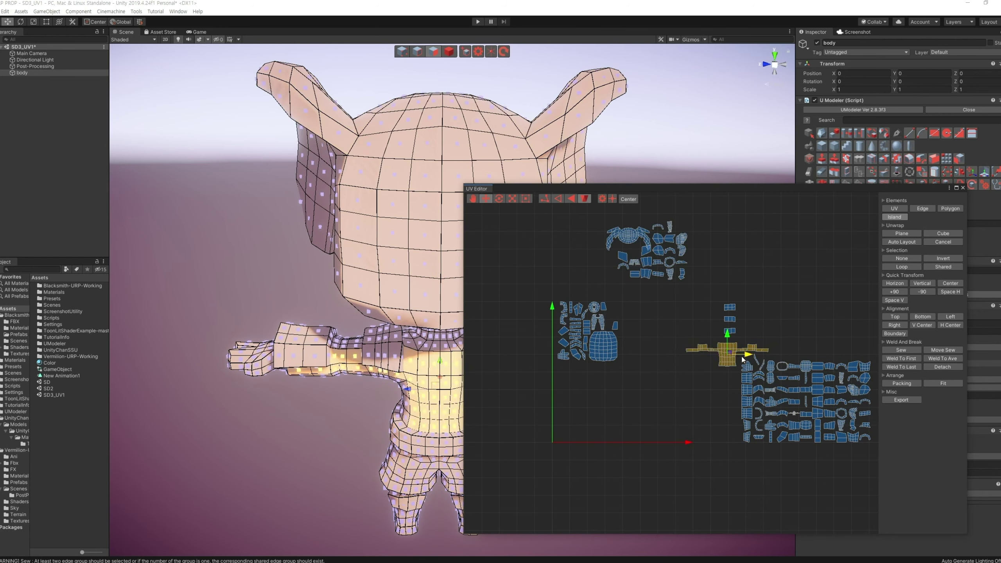
drag(741, 358, 638, 357)
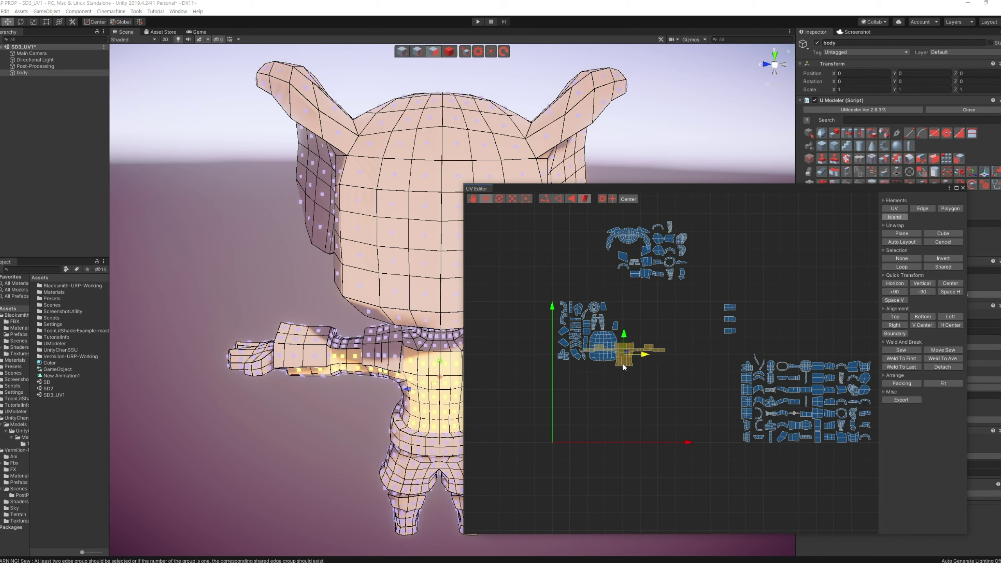
drag(623, 336, 623, 372)
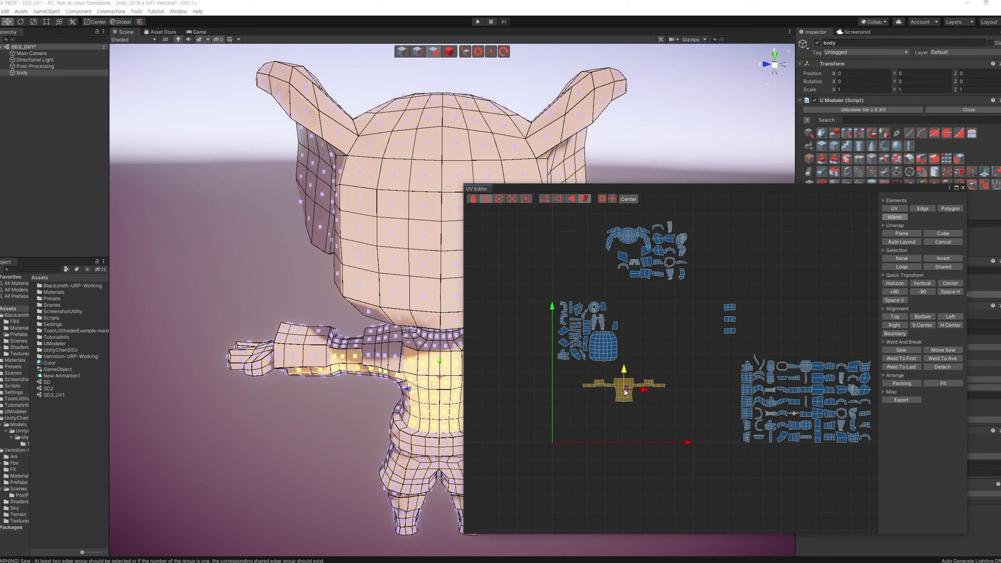
key(r)
drag(629, 389, 659, 373)
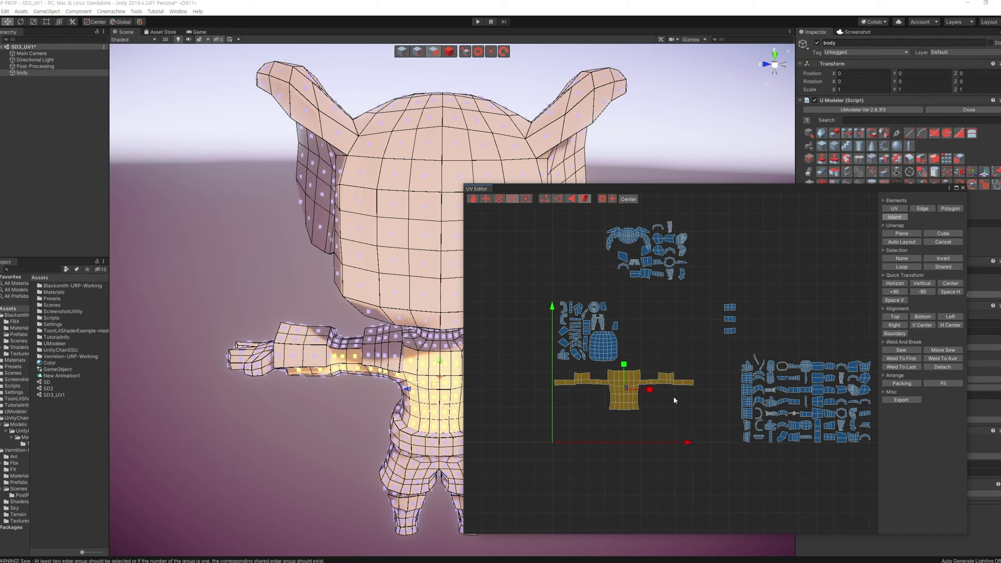
key(w)
drag(648, 393, 649, 393)
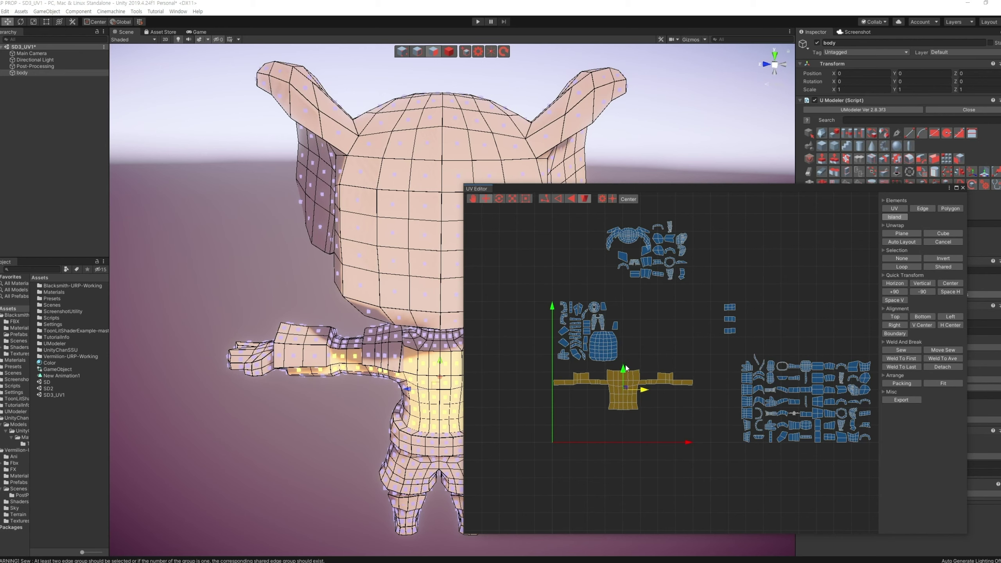
drag(626, 367, 628, 363)
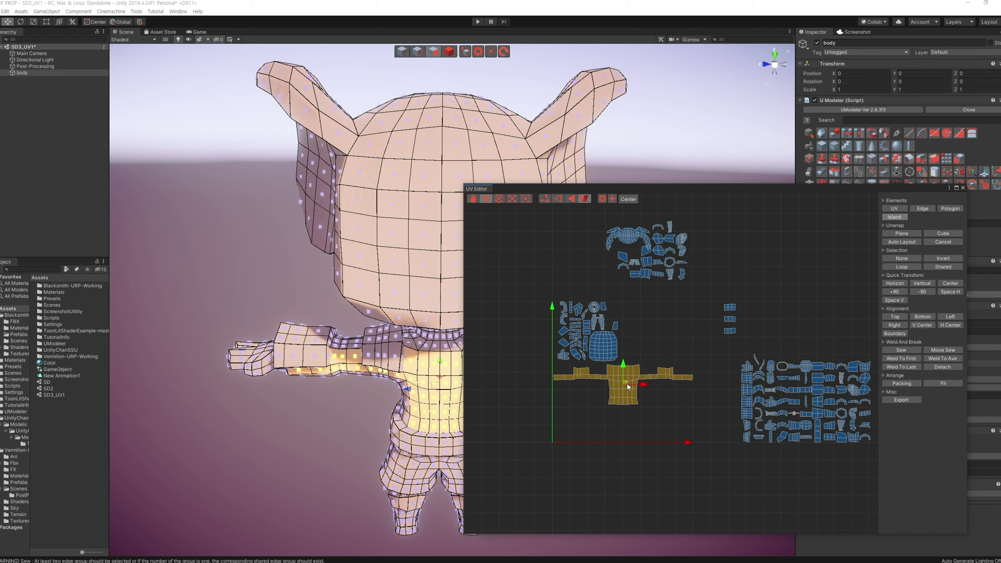
key(r)
drag(625, 383, 658, 391)
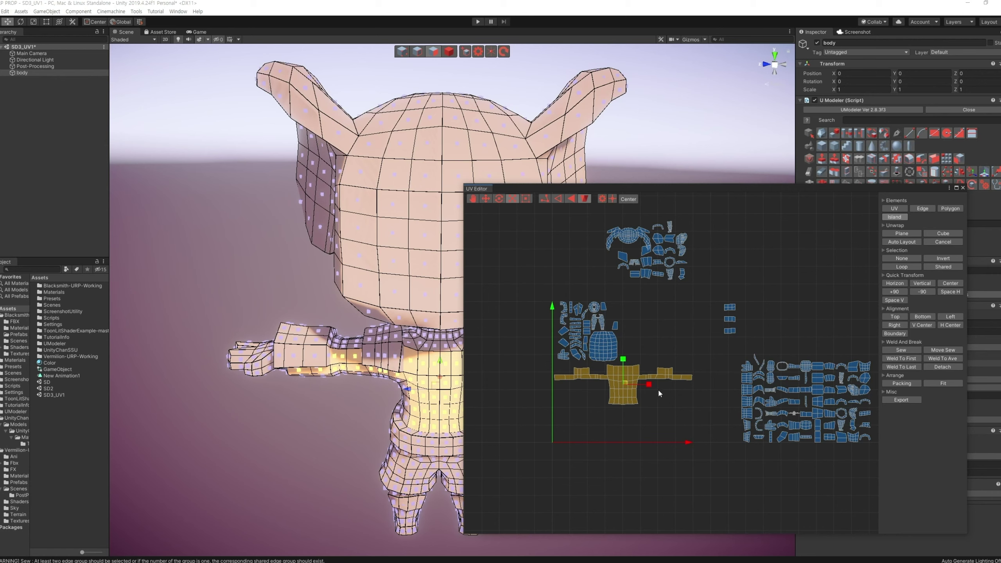
Move the stray UV island below the torso island and enlarge it slightly.
click(500, 291)
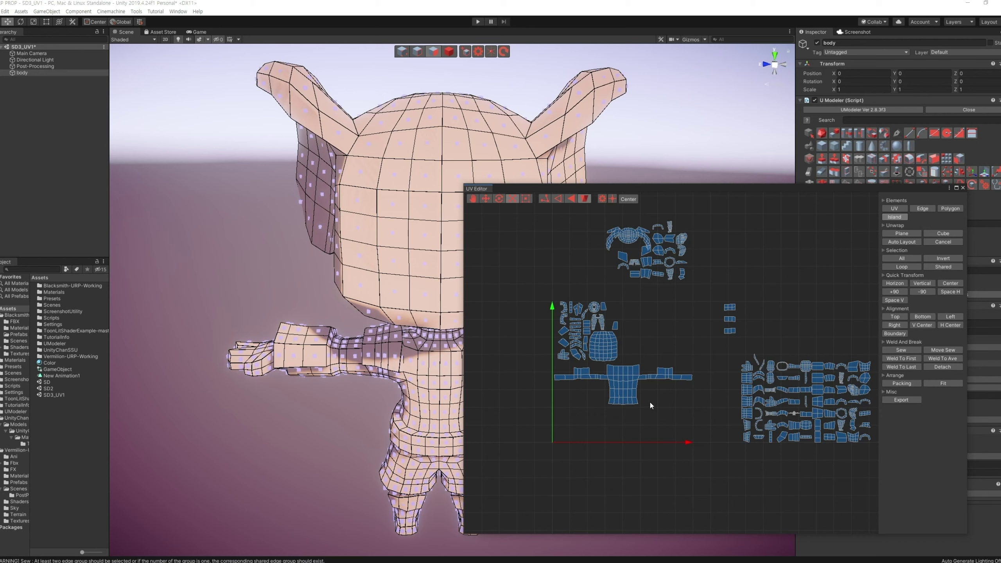
click(795, 415)
middle_drag(406, 374, 302, 373)
alt+drag(302, 373, 421, 394)
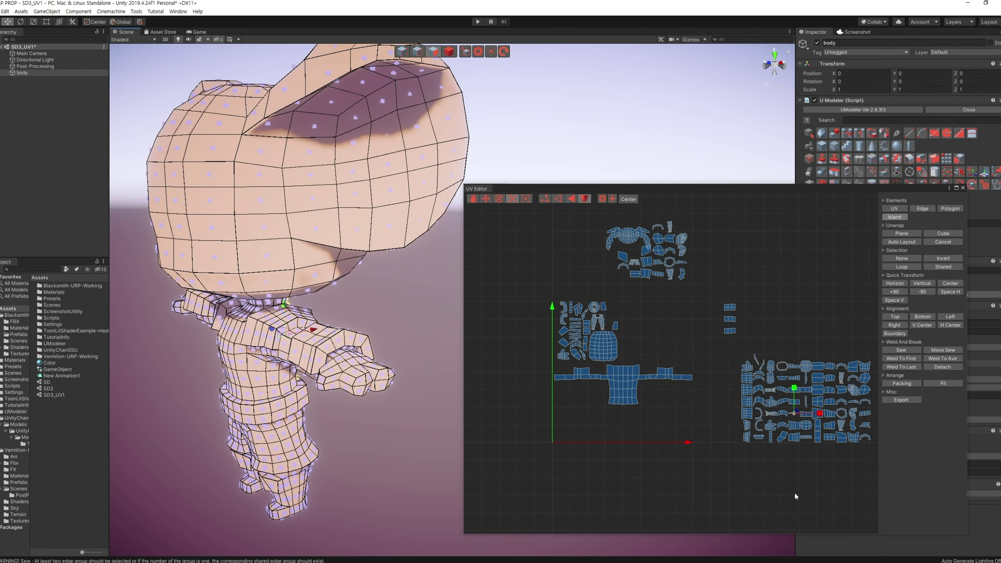
middle_drag(794, 491, 777, 500)
drag(790, 424, 629, 422)
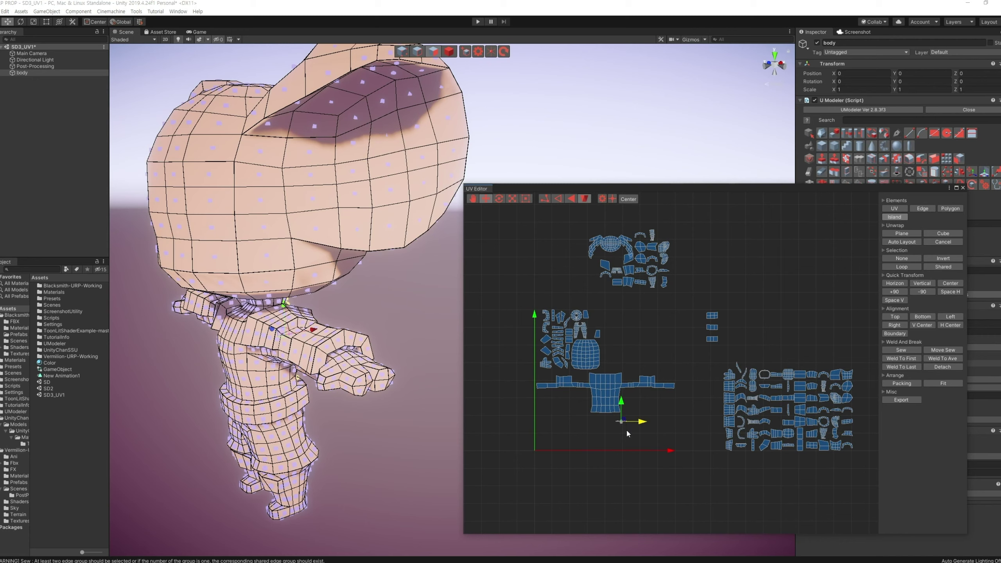
key(e)
key(w)
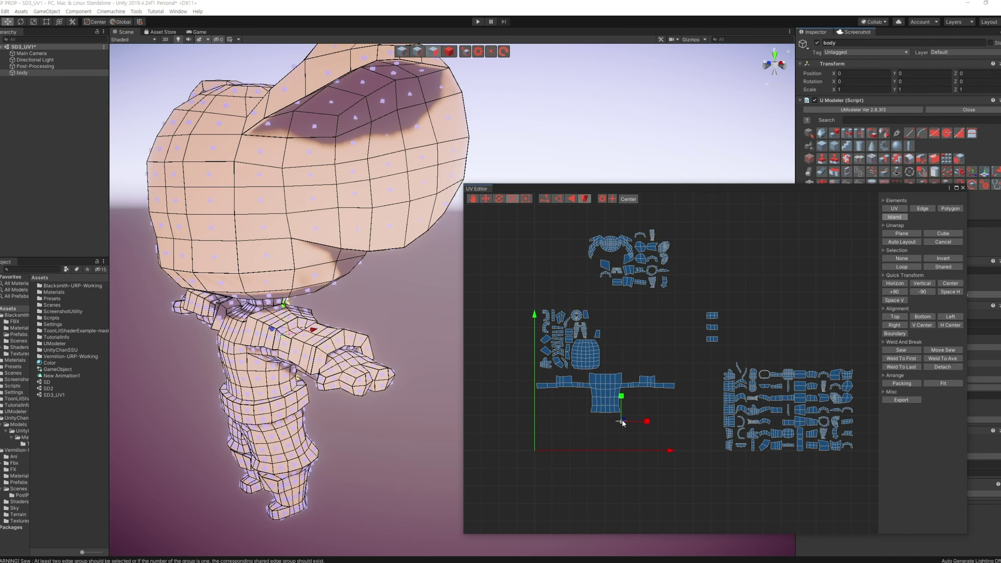
drag(677, 385, 682, 382)
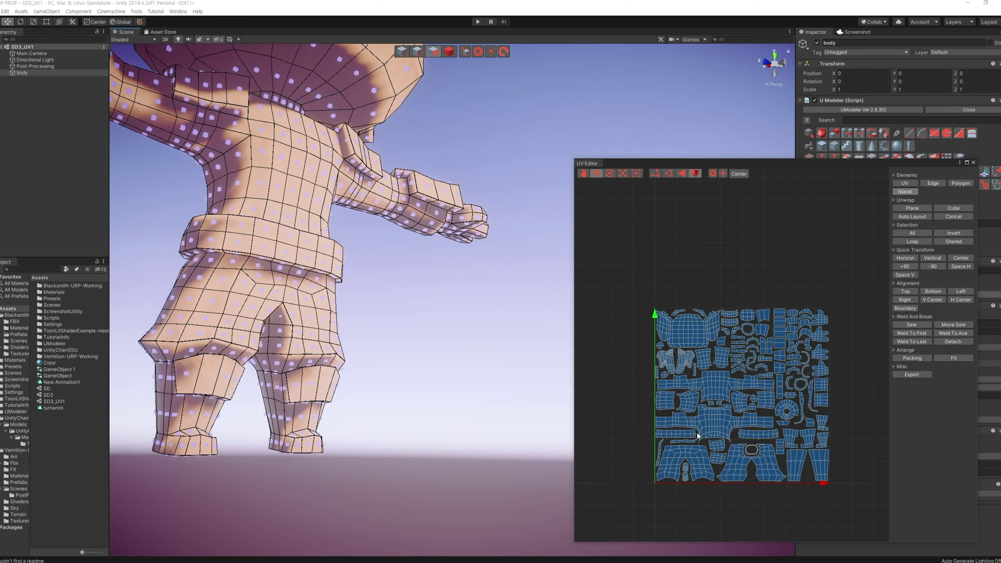
Leave mesh editing, save the scene with Ctrl+S, close the UV Editor and show UV tool settings.
mouse_move(438, 414)
alt+mouse_down()
mouse_move(358, 420)
mouse_move(339, 459)
alt+mouse_up()
key(w)
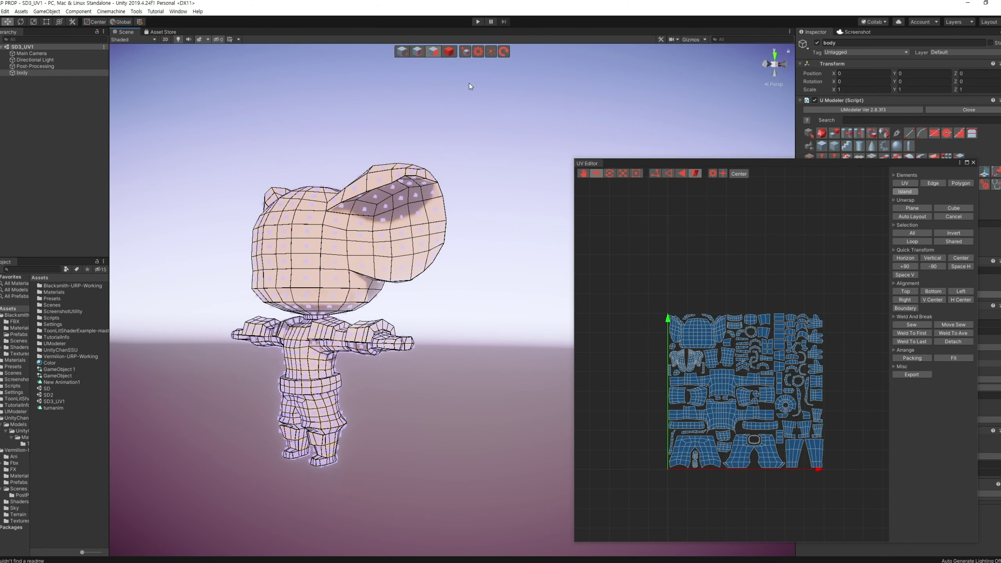
key(ctrl+s)
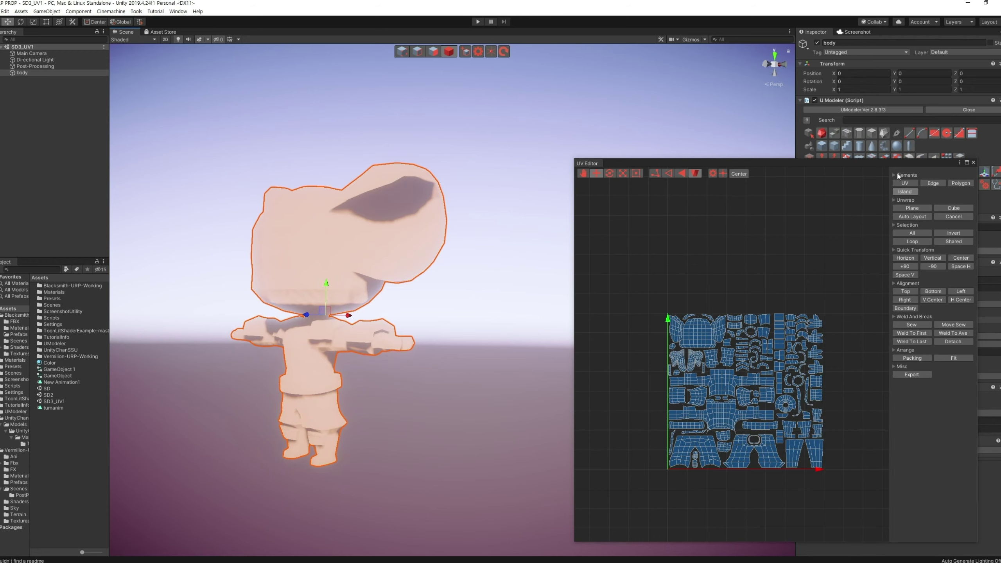
click(973, 162)
mouse_move(431, 298)
alt+mouse_down()
mouse_move(469, 376)
mouse_move(408, 379)
mouse_move(595, 378)
alt+mouse_up()
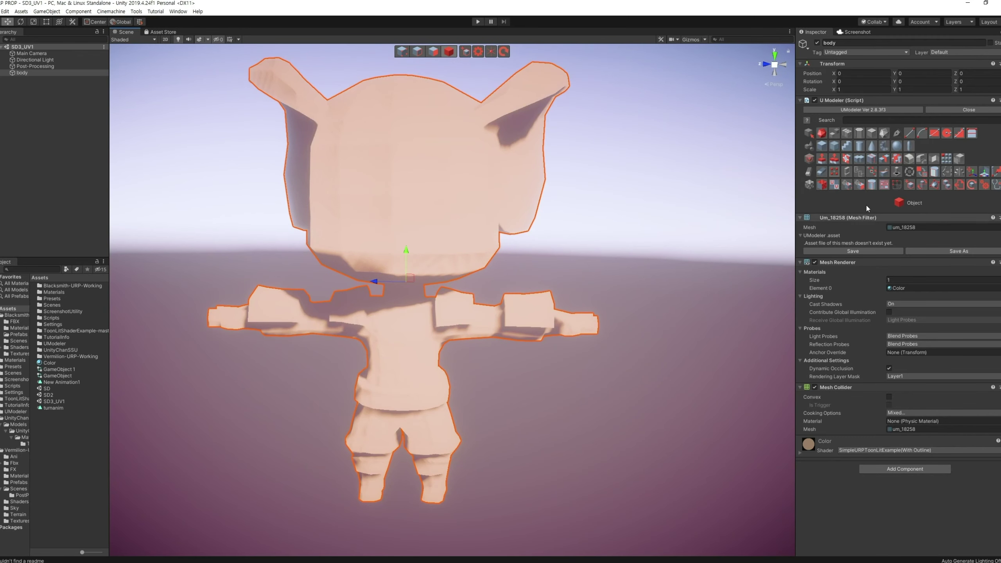
click(838, 187)
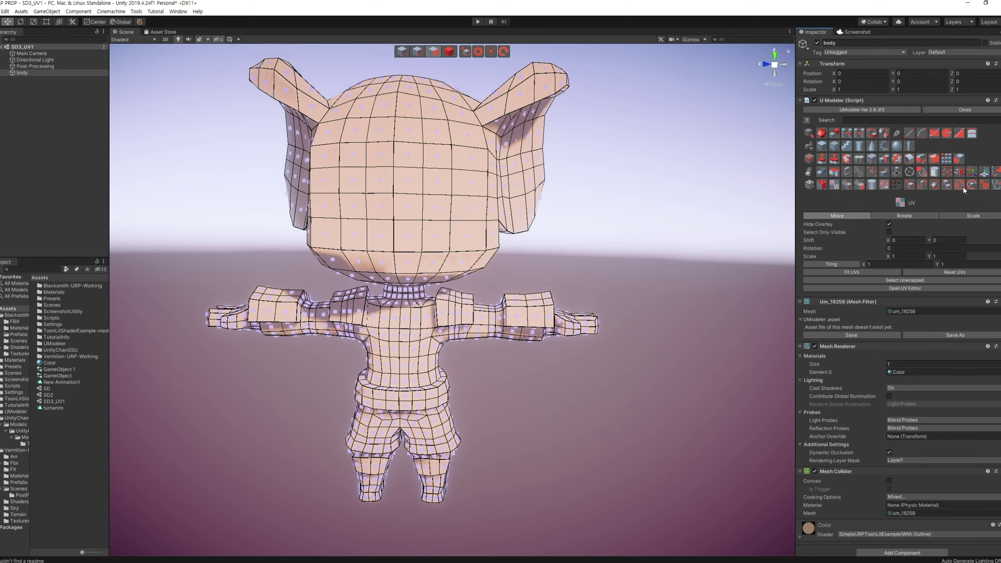
Export the body mesh as an OBJ, overwriting mouse.obj in the mouse folder.
click(963, 187)
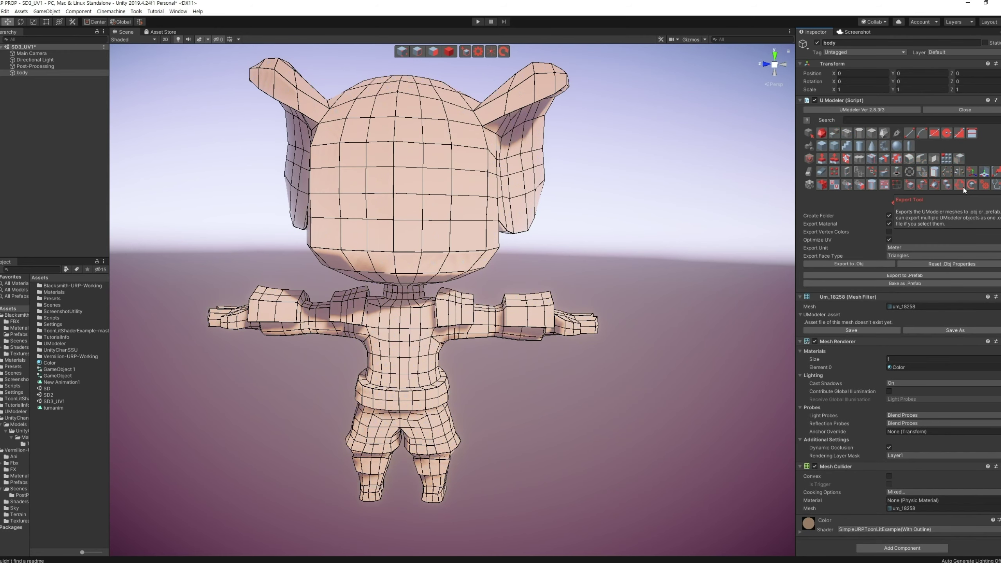
click(867, 263)
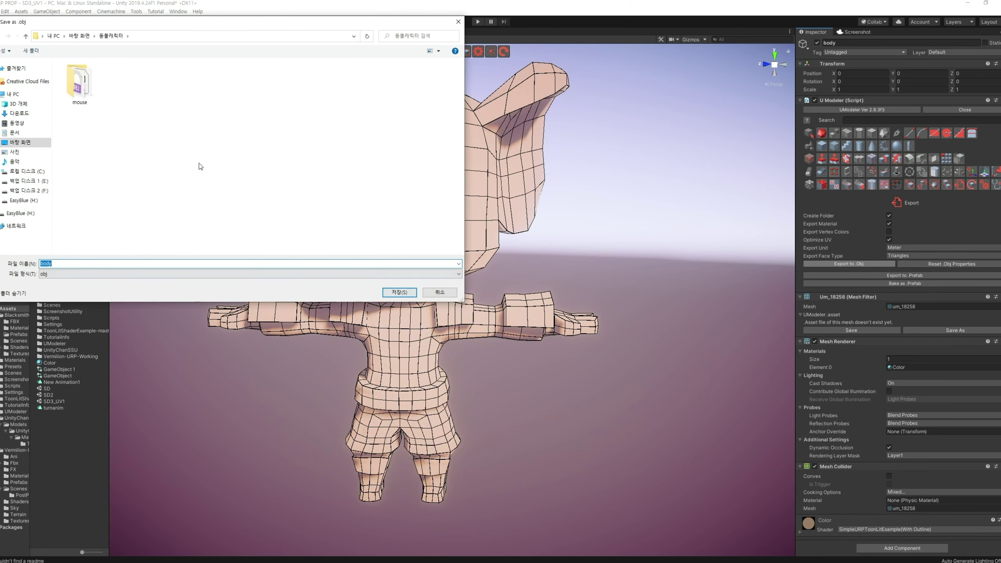
text(mouse)
click(397, 293)
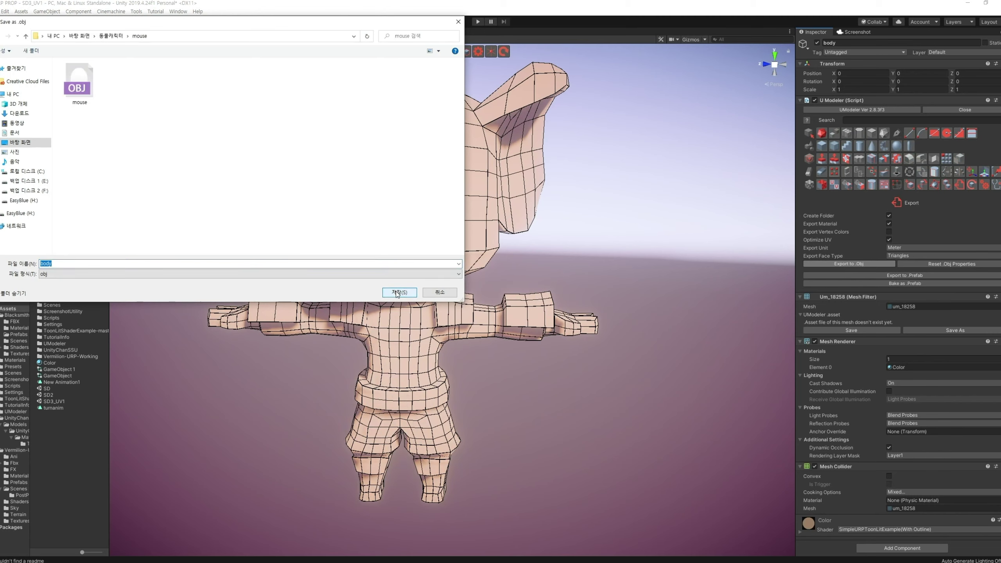
click(88, 83)
click(404, 293)
click(517, 287)
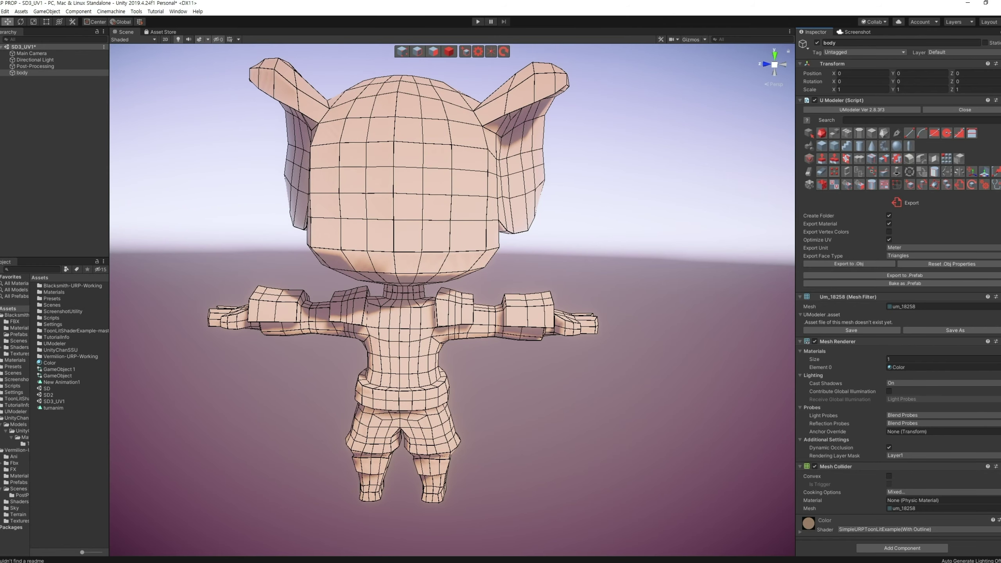
Create a material named Mouse and apply it to the character.
text(d)
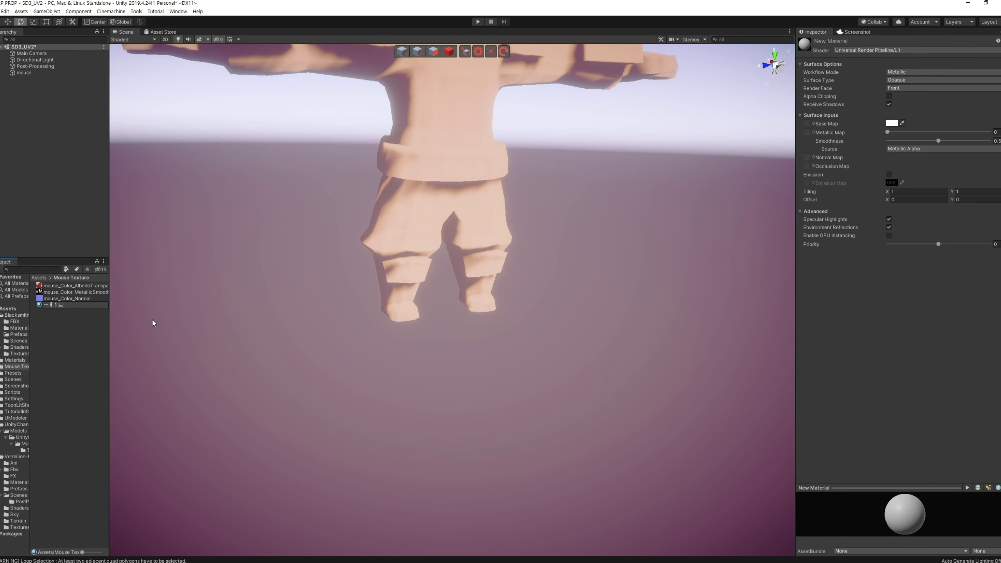
text(Mouse)
key(Return)
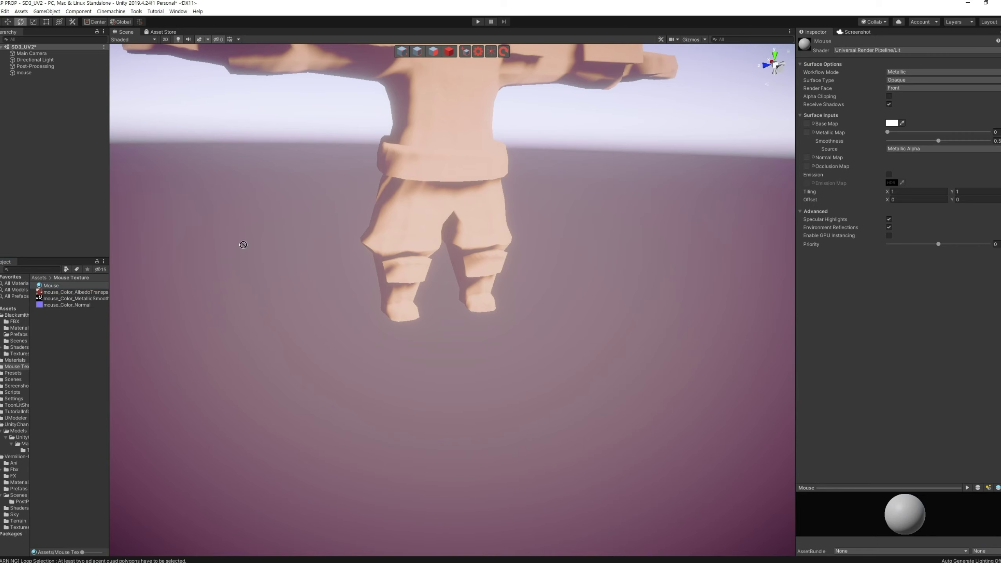
drag(56, 281, 409, 175)
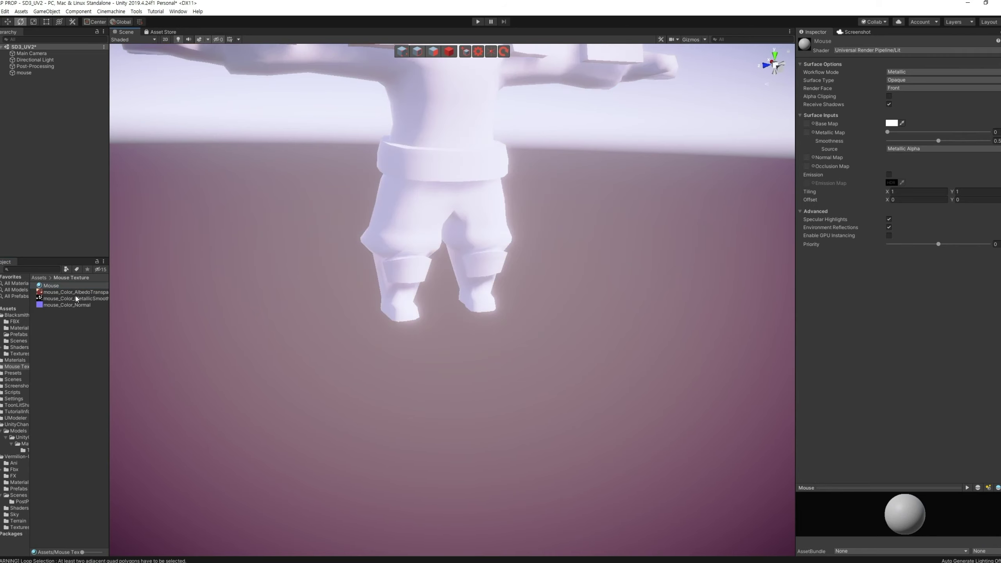
Assign the albedo, metallic-smoothness and mouse_Color_Normal textures to Base, Metallic and Normal maps.
drag(69, 292, 807, 124)
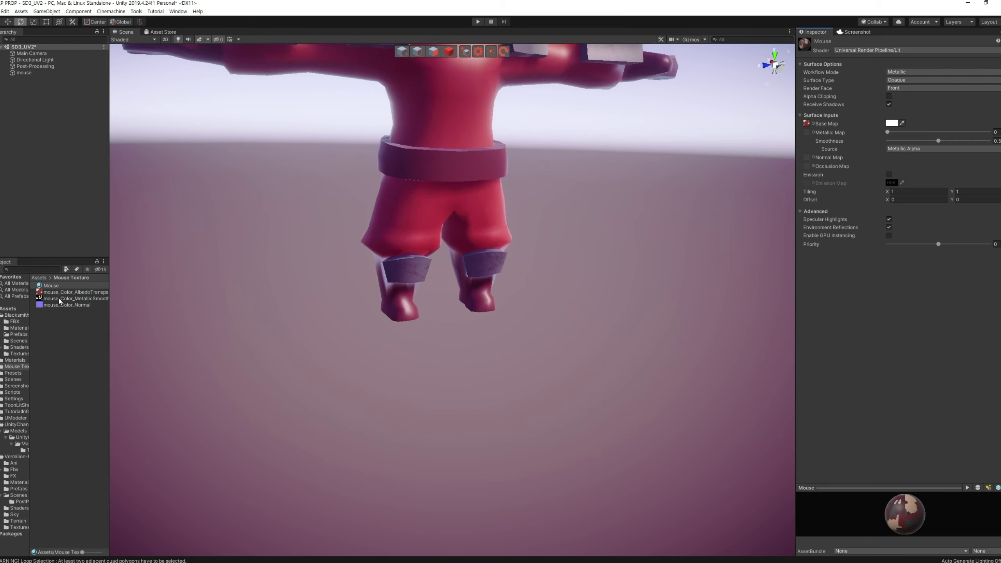
drag(59, 301, 806, 133)
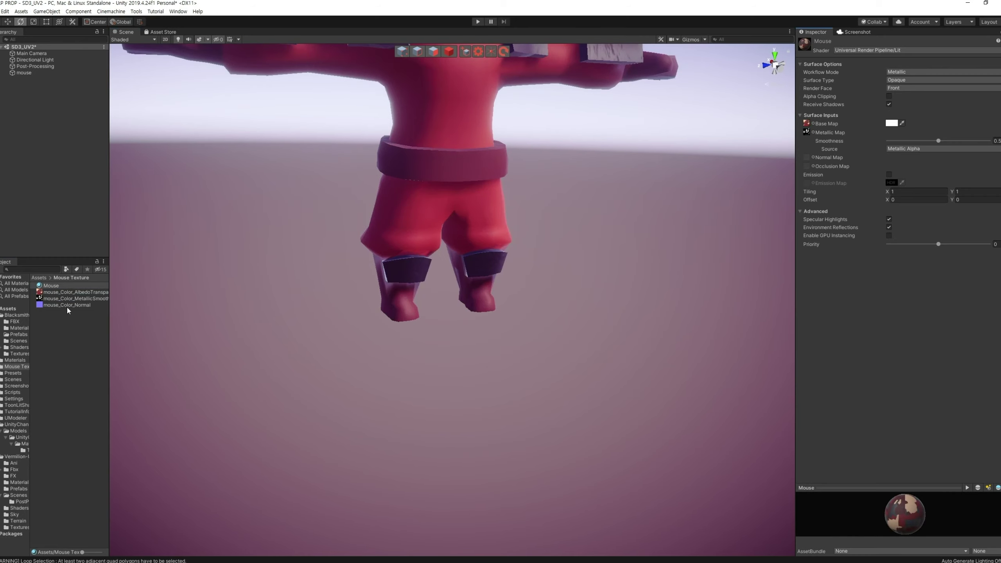
drag(66, 305, 806, 157)
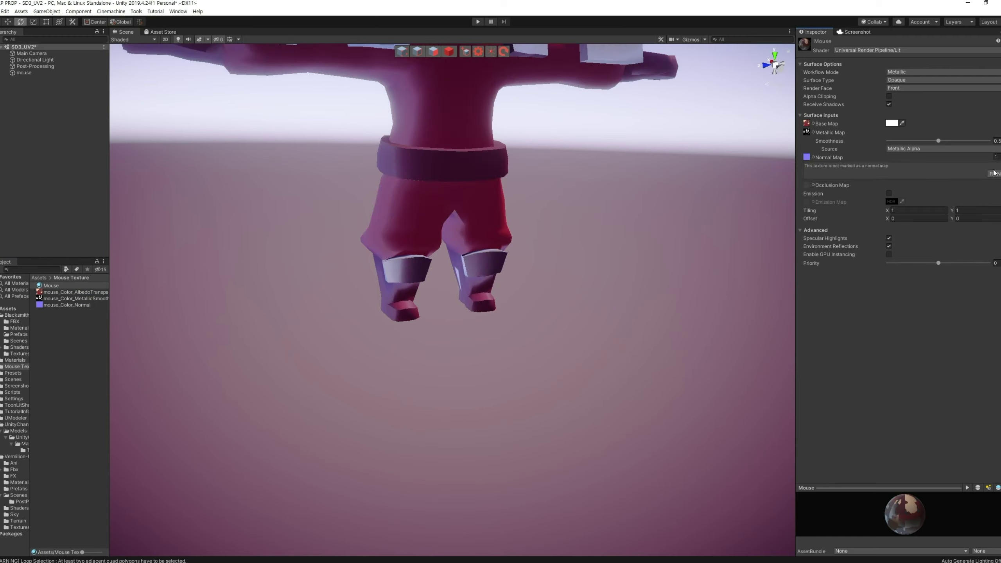
click(994, 173)
click(649, 228)
mouse_move(649, 228)
right_down()
mouse_move(635, 222)
mouse_move(566, 299)
mouse_move(406, 311)
right_up()
Switch the Mouse material's shader to SimpleURPToonLitExample(With Outline).
scroll(406, 311, up, 3)
mouse_move(428, 308)
middle_down()
mouse_move(441, 300)
mouse_move(484, 330)
middle_up()
scroll(496, 328, down, 3)
scroll(500, 324, up, 5)
scroll(503, 328, up, 3)
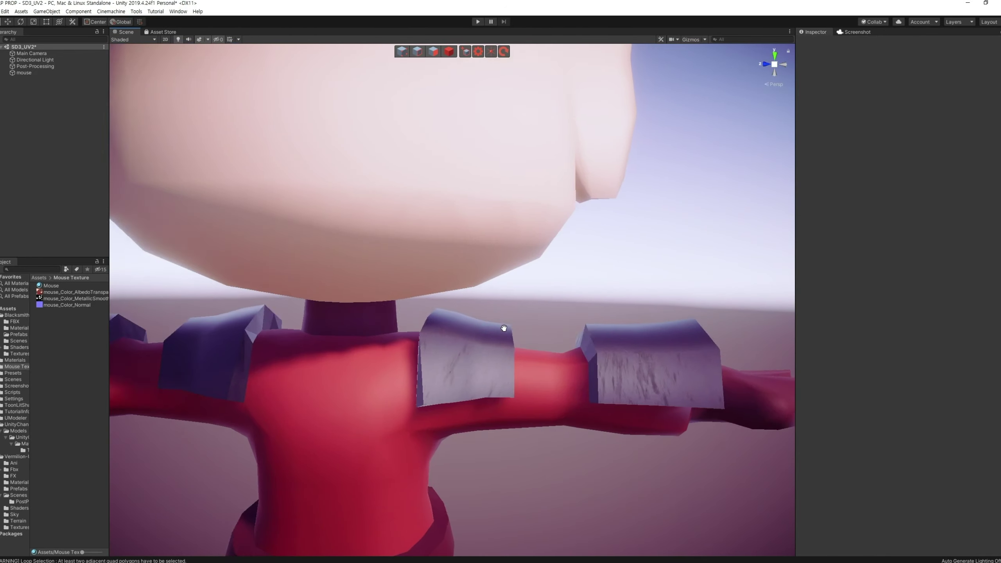
scroll(504, 329, down, 3)
right_drag(504, 330, 451, 284)
scroll(473, 288, up, 3)
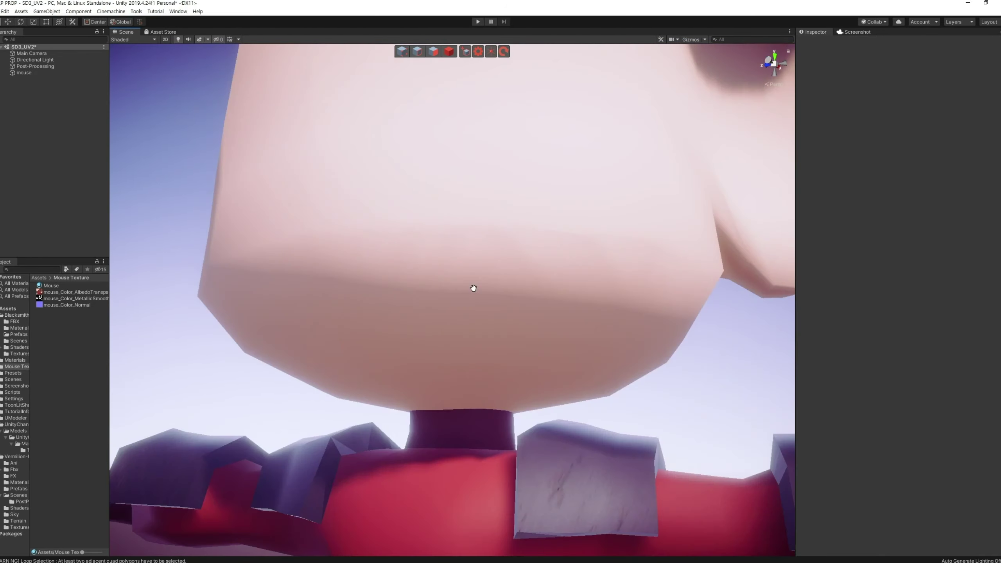
scroll(473, 289, down, 5)
scroll(474, 294, up, 1)
right_drag(488, 337, 442, 303)
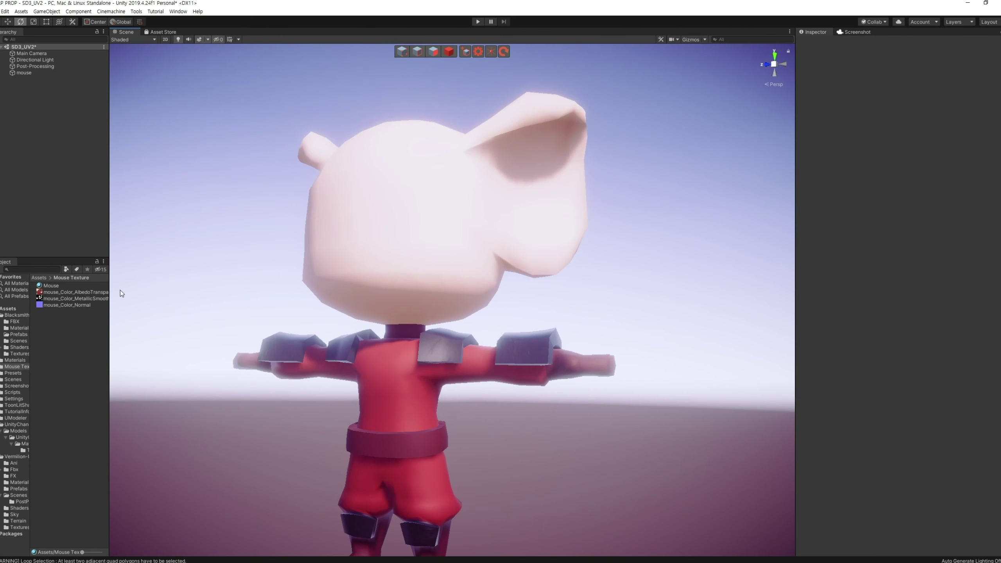
click(51, 285)
click(902, 50)
text(d)
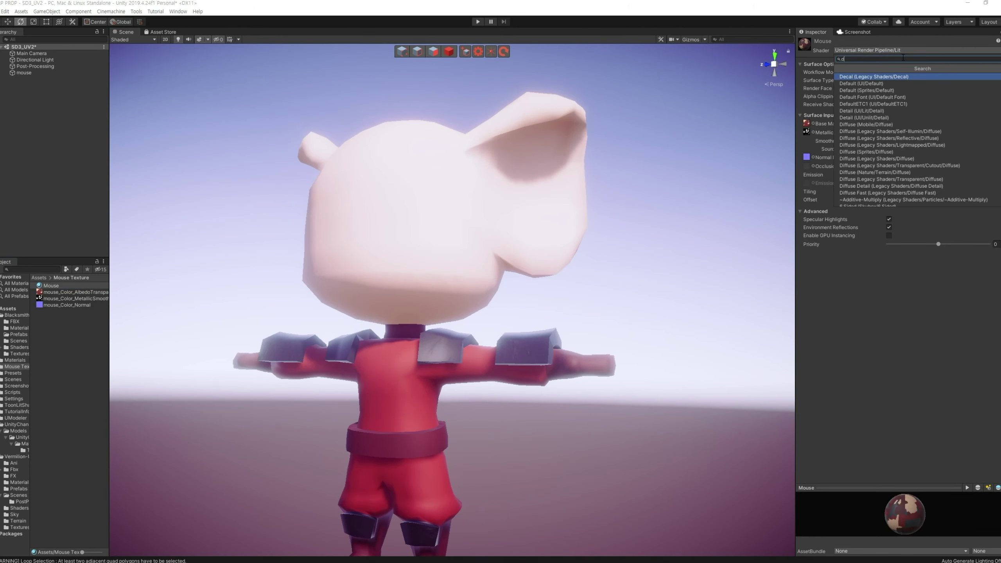
key(BackSpace)
text(toon)
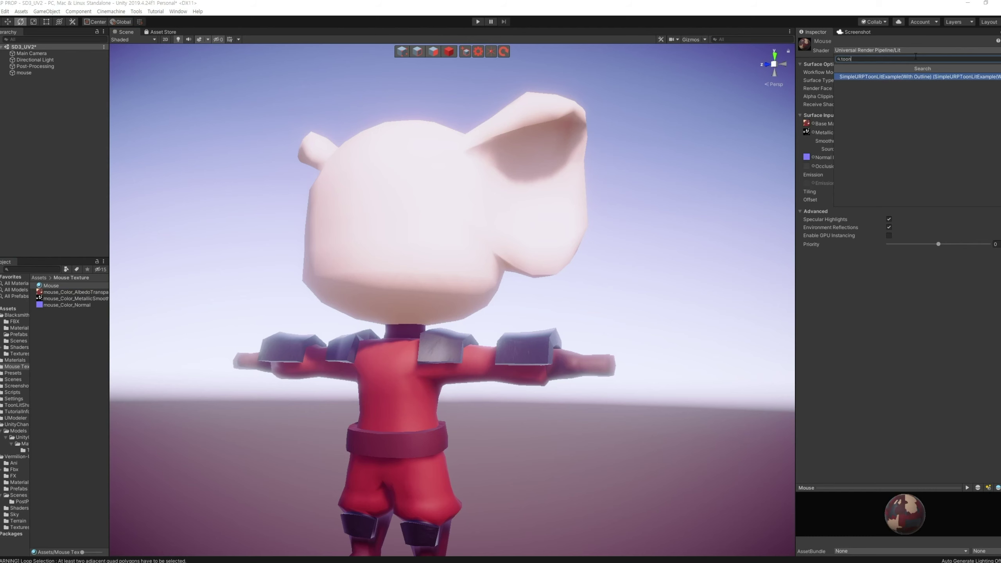
click(906, 77)
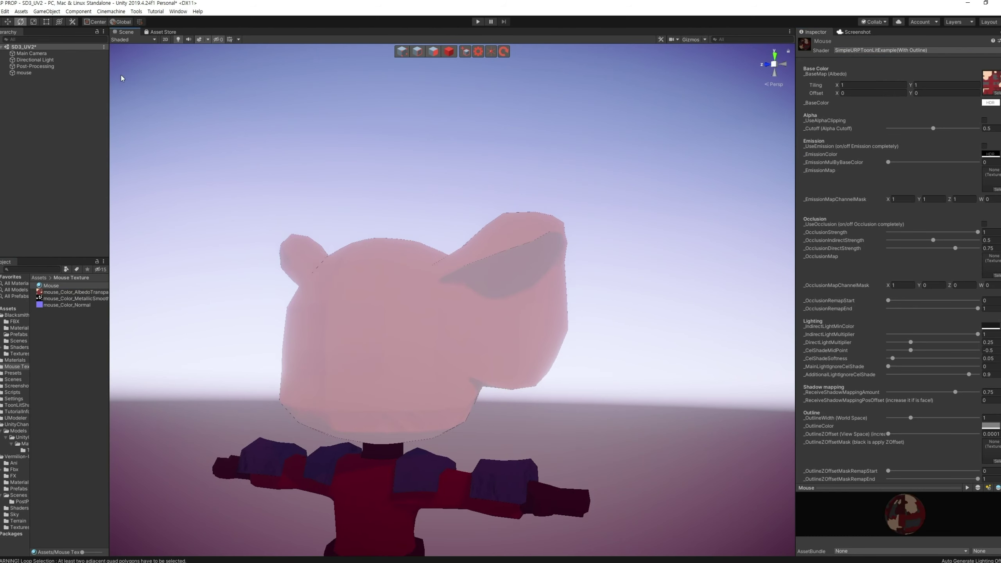
Rotate the Directional Light and raise its Indirect Multiplier to 0.38.
click(35, 60)
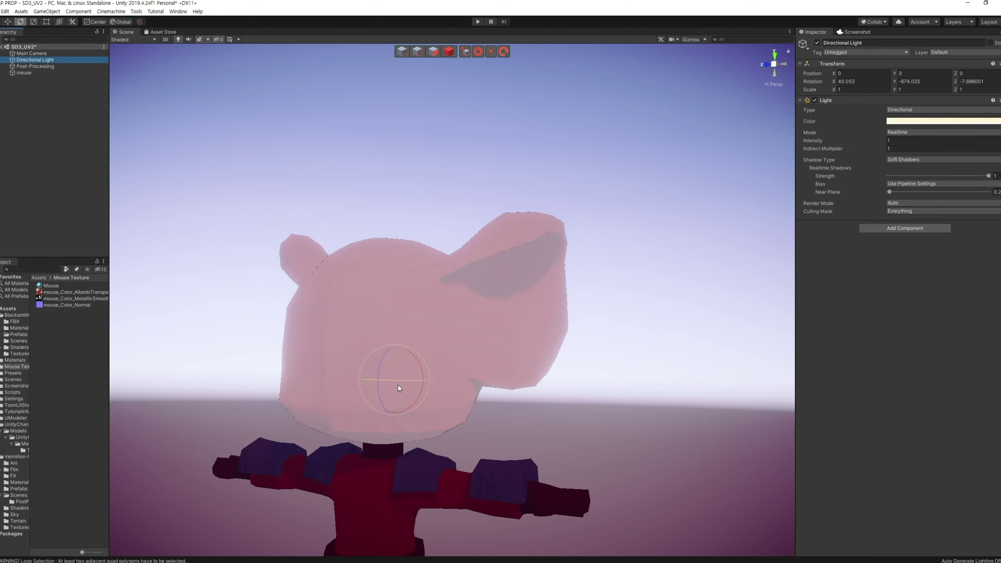
drag(398, 386, 419, 381)
mouse_move(419, 381)
right_down()
mouse_move(590, 407)
mouse_move(498, 343)
mouse_move(541, 347)
right_up()
scroll(541, 347, up, 5)
scroll(559, 385, down, 5)
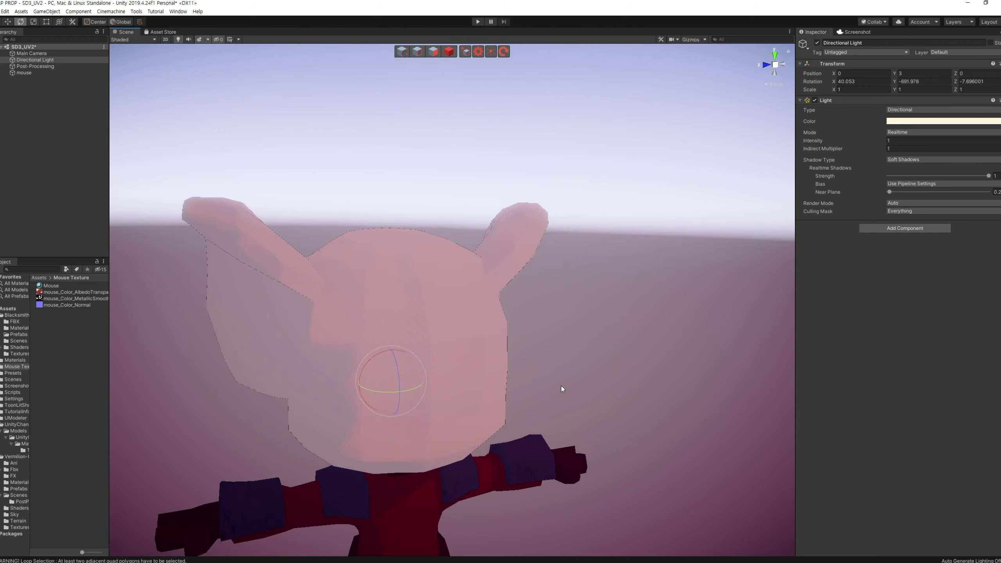
right_drag(561, 386, 259, 253)
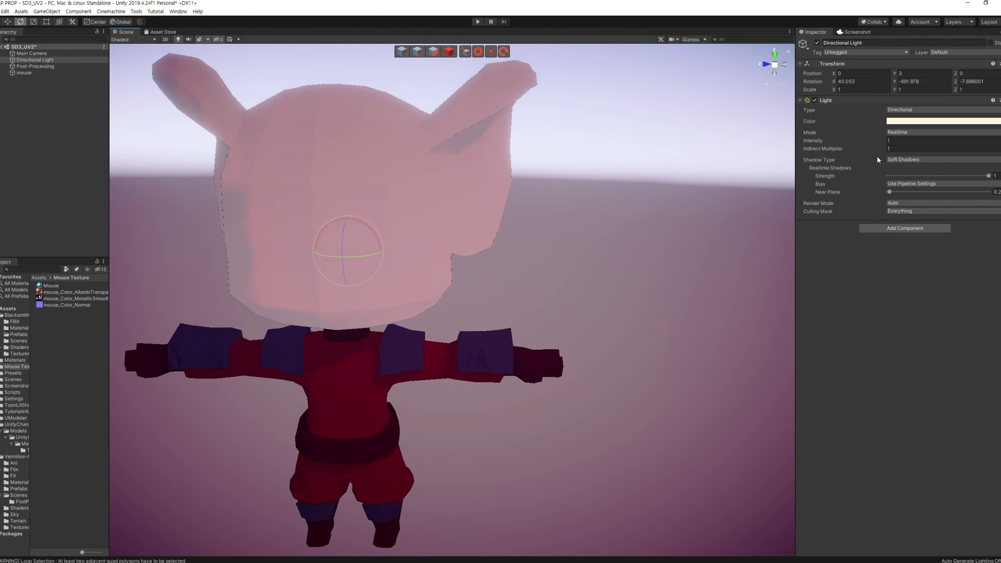
drag(881, 149, 897, 148)
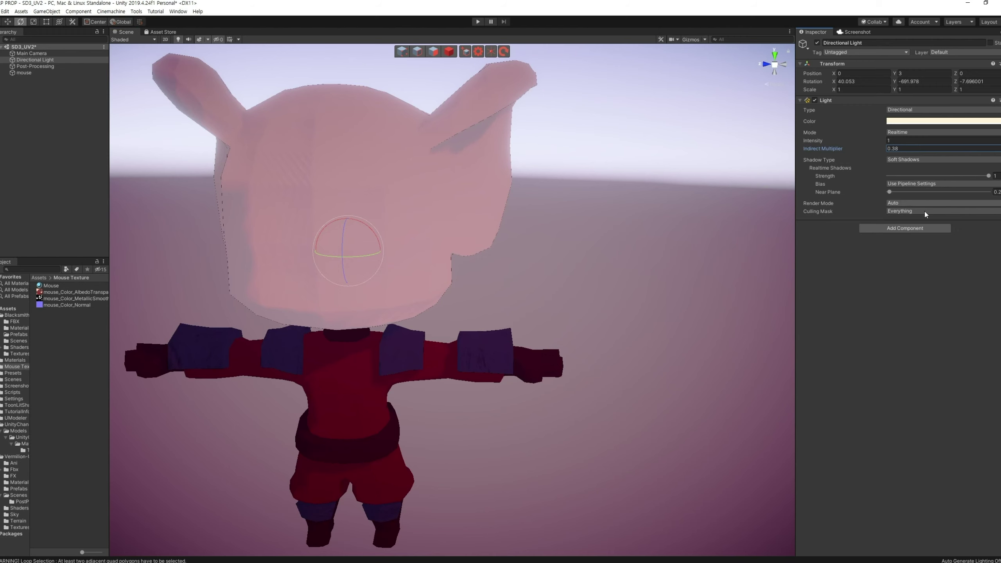
Set the Mouse material's direct light multiplier to 0.488 and outline width to 4.
click(82, 286)
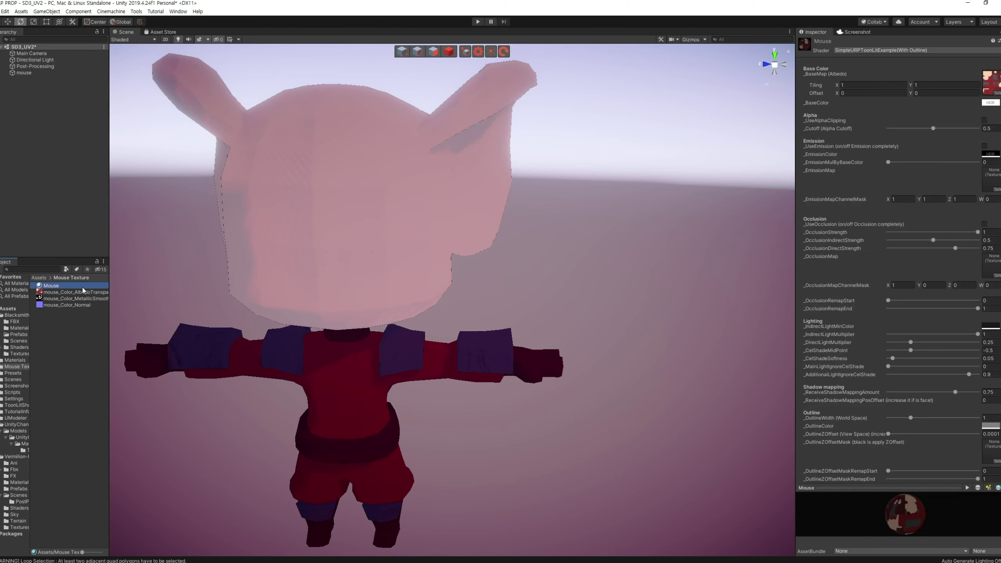
scroll(933, 353, down, 2)
drag(911, 317, 932, 317)
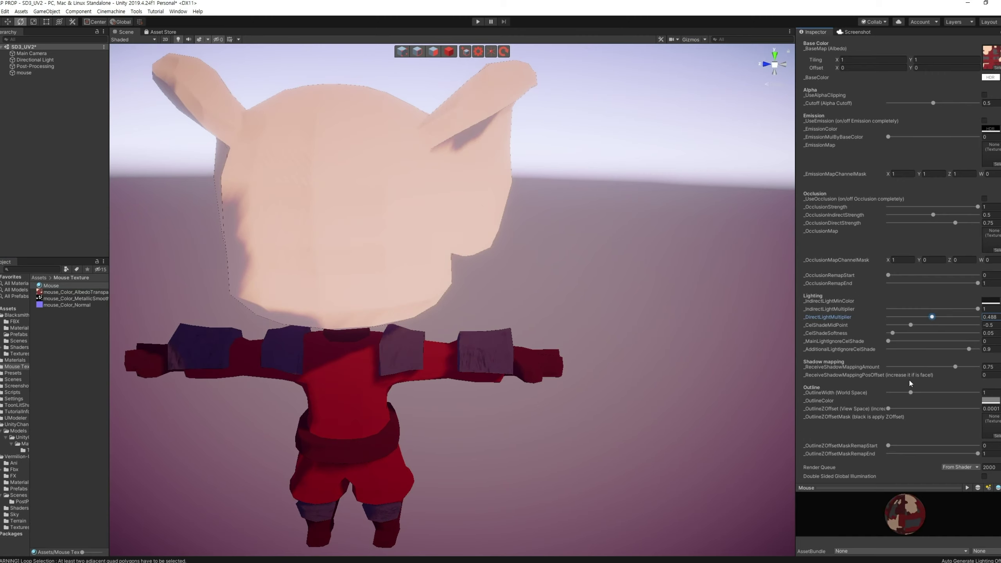
drag(910, 393, 978, 392)
Clear the selection and save the scene with Ctrl+S.
middle_drag(670, 454, 643, 348)
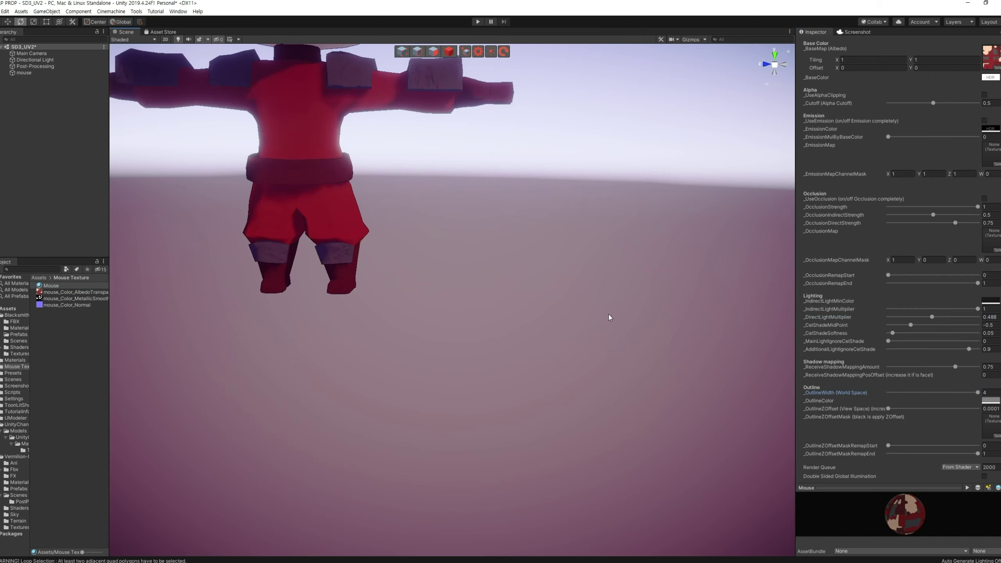
click(596, 316)
scroll(594, 332, down, 5)
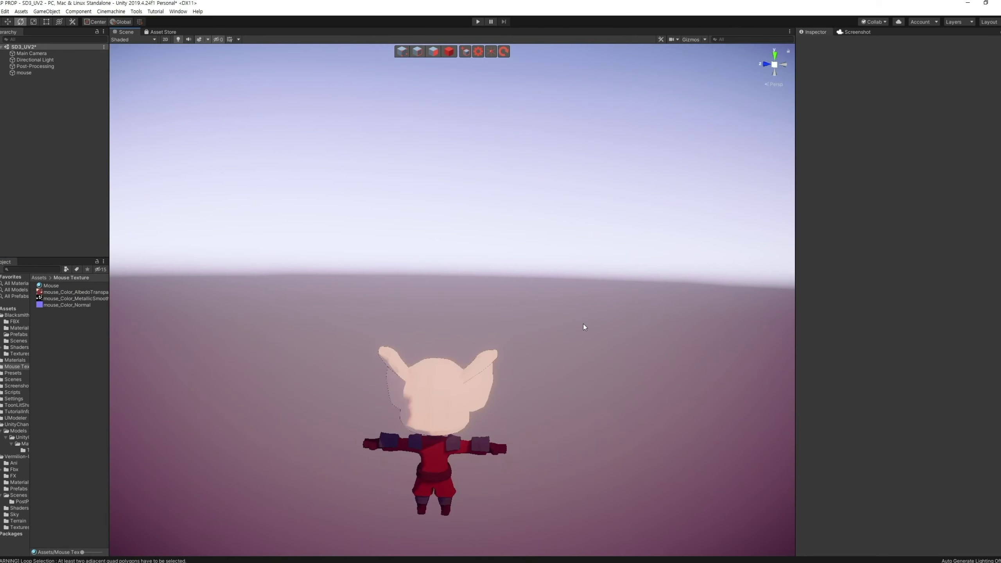
key(ctrl+s)
Select the mouse model in Vertex mode and box-select all the head vertices.
scroll(577, 320, up, 5)
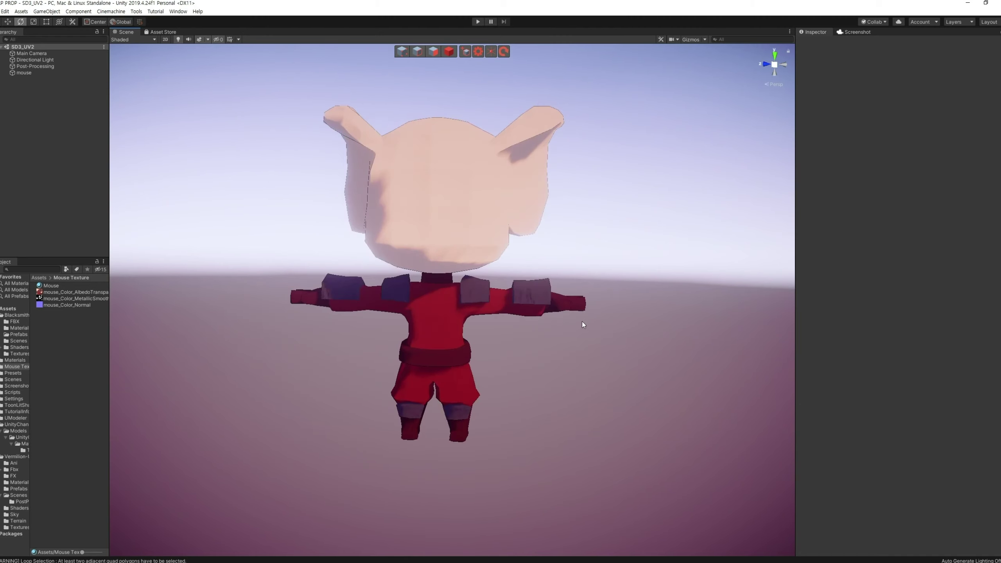
key(Up)
key(Right)
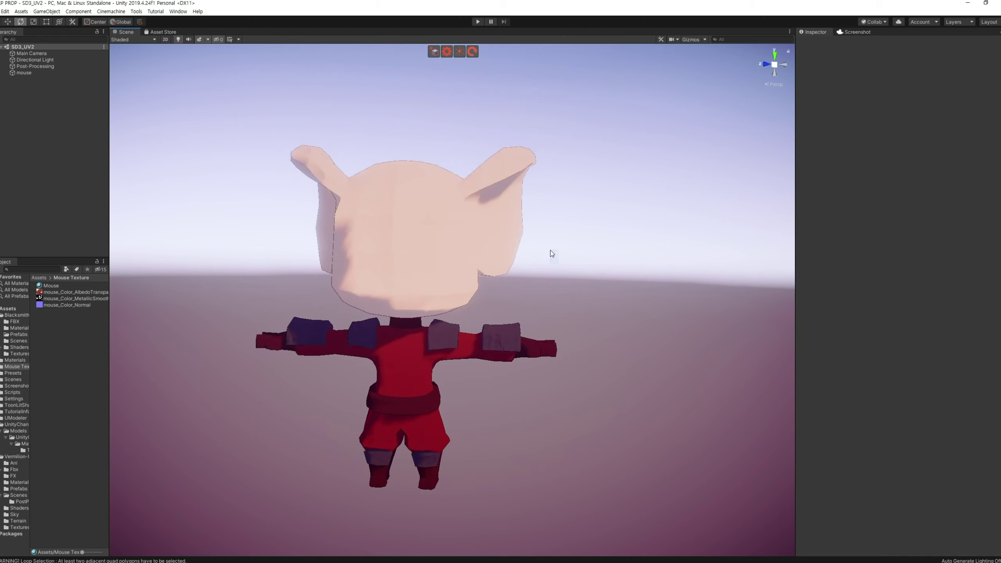
key(Up)
key(Left)
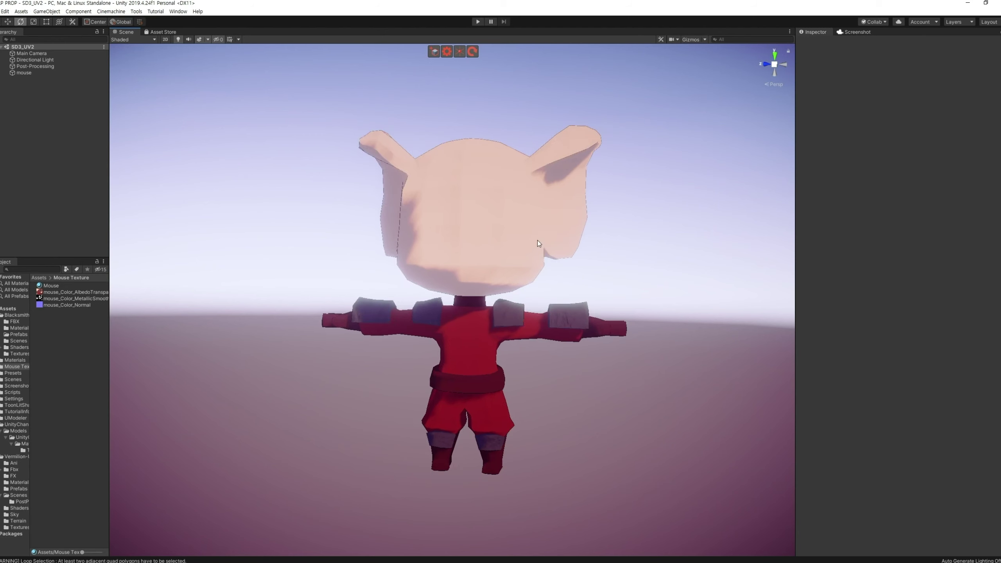
click(537, 240)
click(407, 50)
mouse_move(339, 104)
mouse_down()
mouse_move(624, 255)
mouse_move(632, 287)
mouse_up()
Deselect the head vertices and select smoothing group 0 in the Smoothing Group tool.
scroll(652, 271, up, 3)
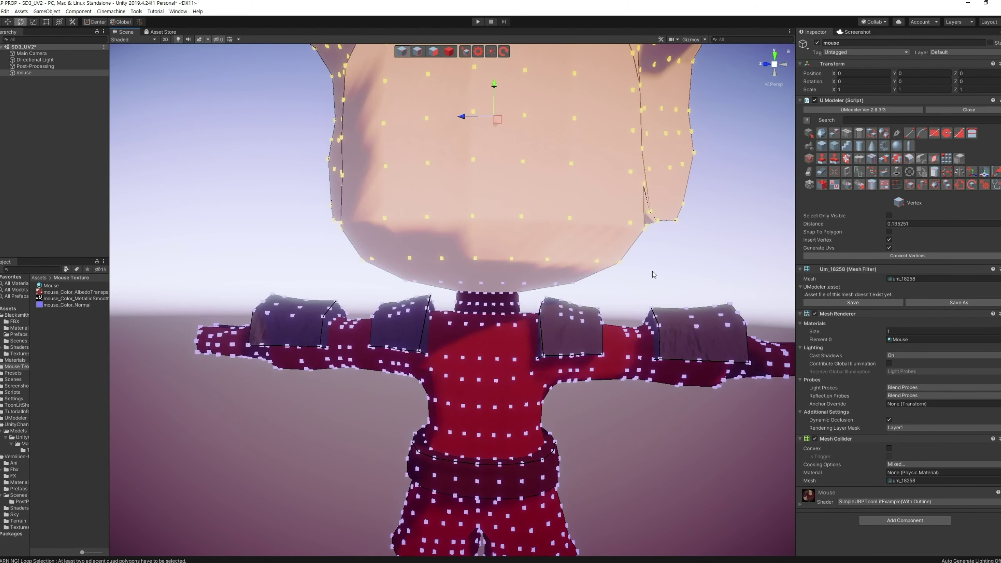
click(694, 241)
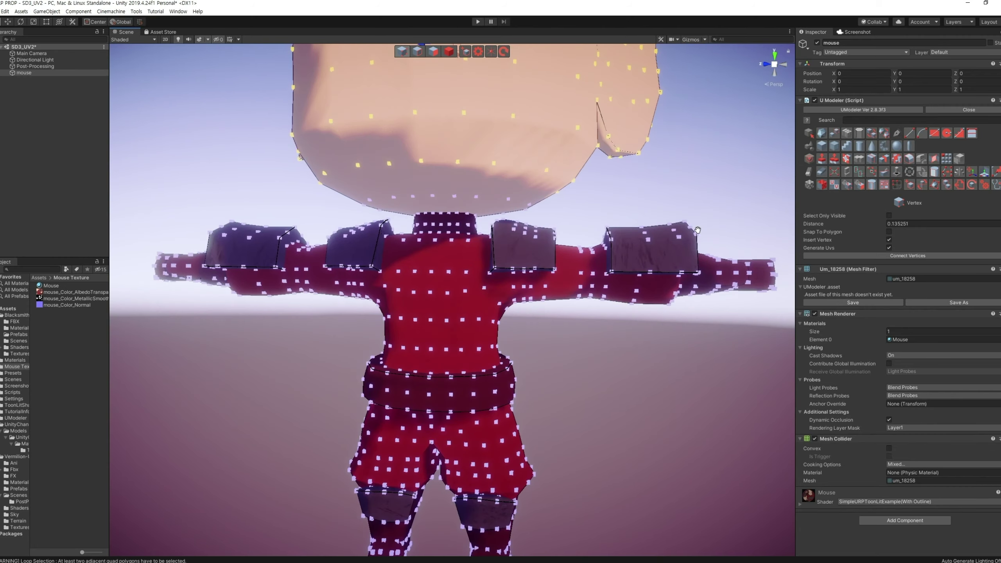
click(871, 184)
click(836, 247)
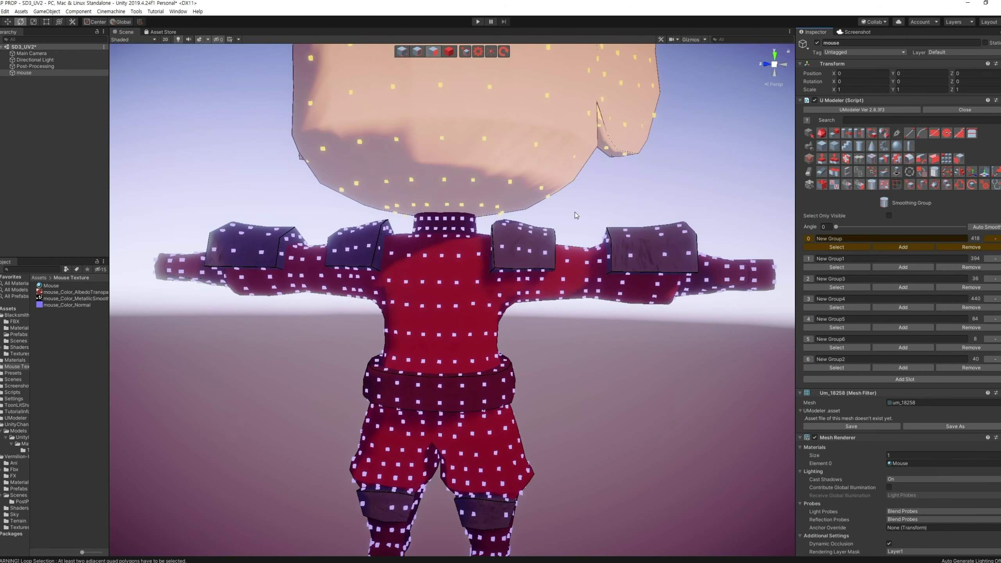
Look over the character and save the scene.
middle_drag(464, 170, 465, 131)
scroll(462, 139, down, 5)
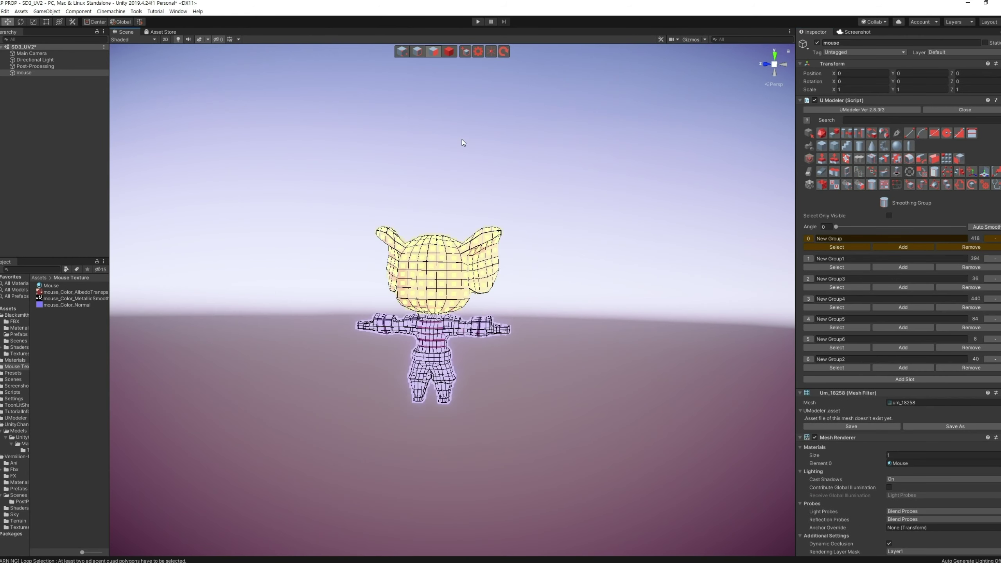
scroll(436, 218, up, 3)
scroll(446, 219, up, 1)
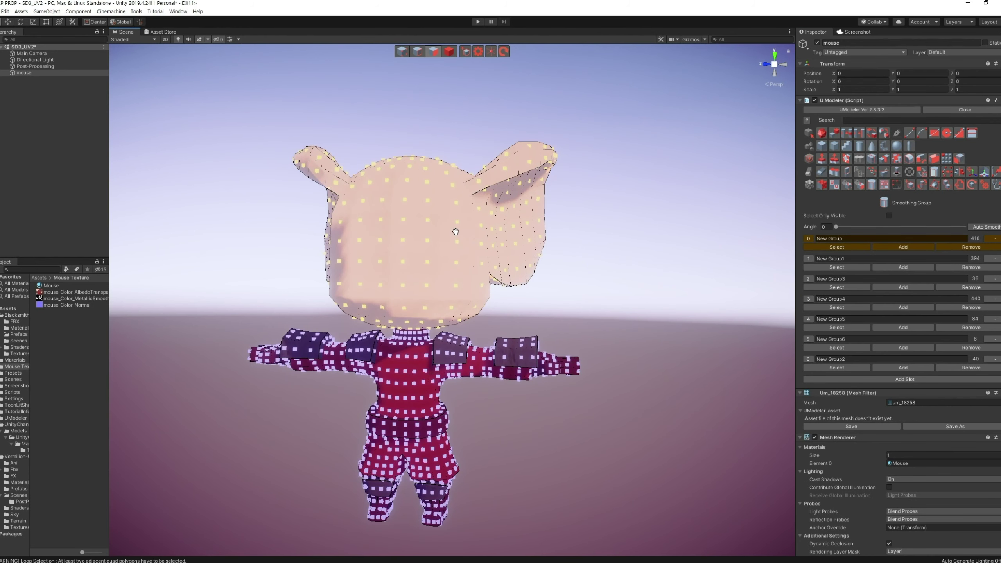
scroll(455, 235, down, 5)
scroll(461, 233, up, 7)
key(ctrl+s)
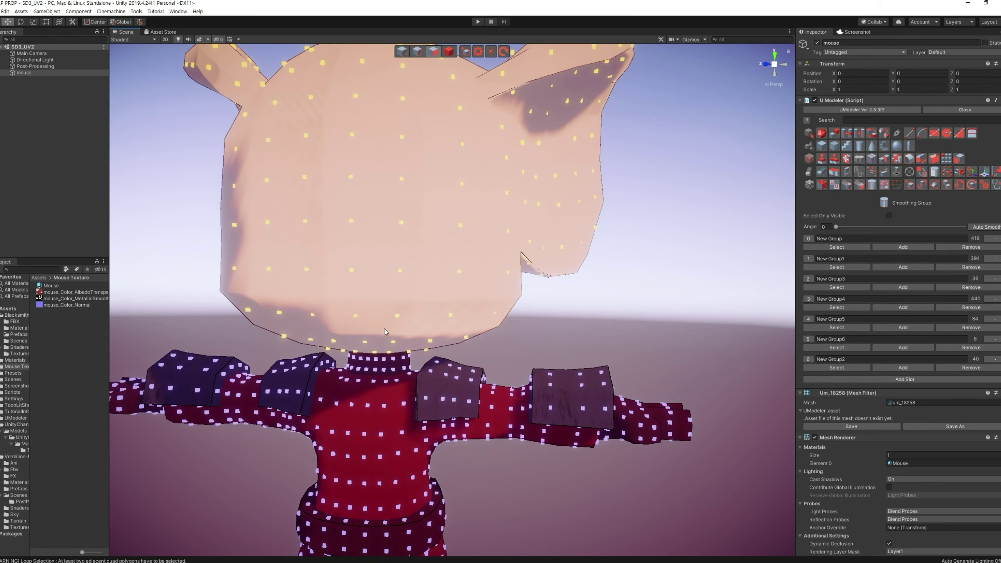
Switch UModeler to Object mode and then to Polygon mode.
scroll(414, 361, down, 10)
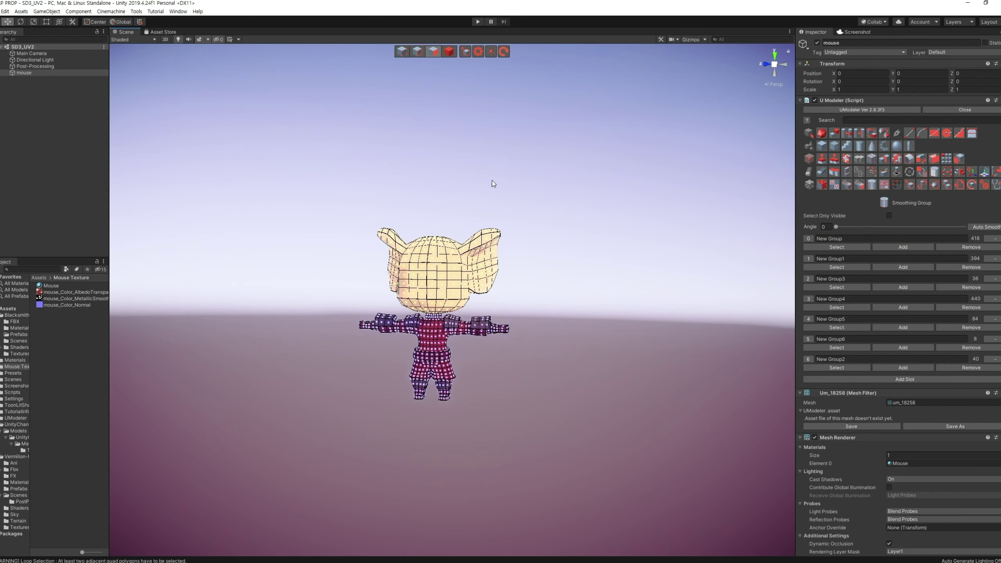
click(449, 52)
click(433, 51)
Nudge the selected head polygons slightly along the Y axis with the move gizmo.
scroll(504, 197, up, 8)
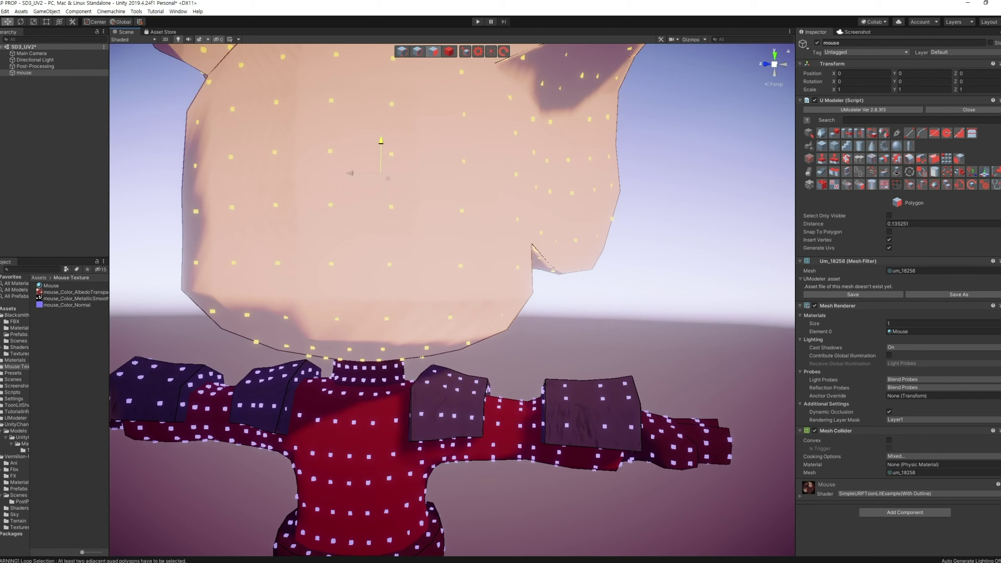
drag(381, 140, 381, 141)
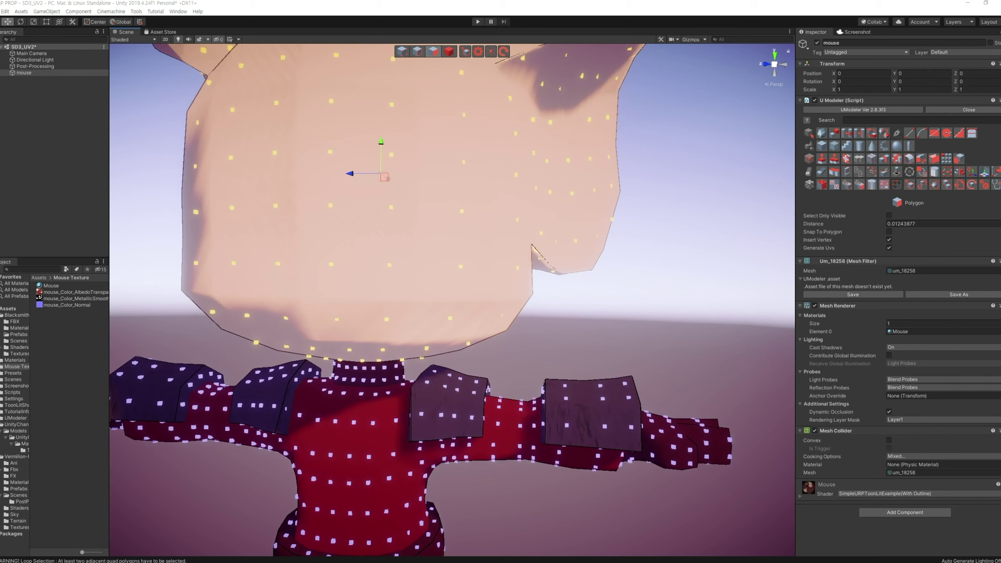
Shift the head polygons vertically once more, deselect them, and return to Object mode.
drag(380, 157, 382, 162)
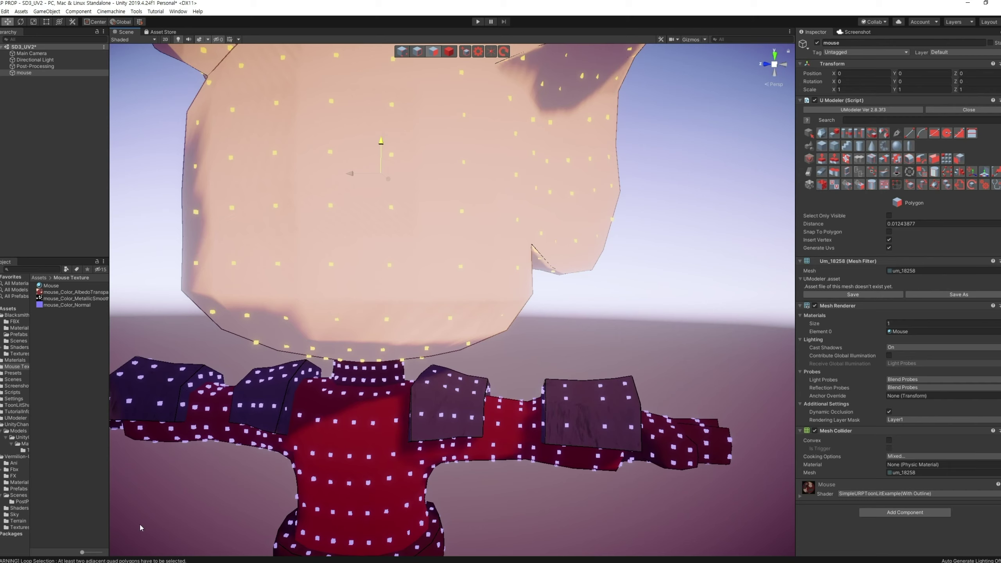
mouse_move(92, 562)
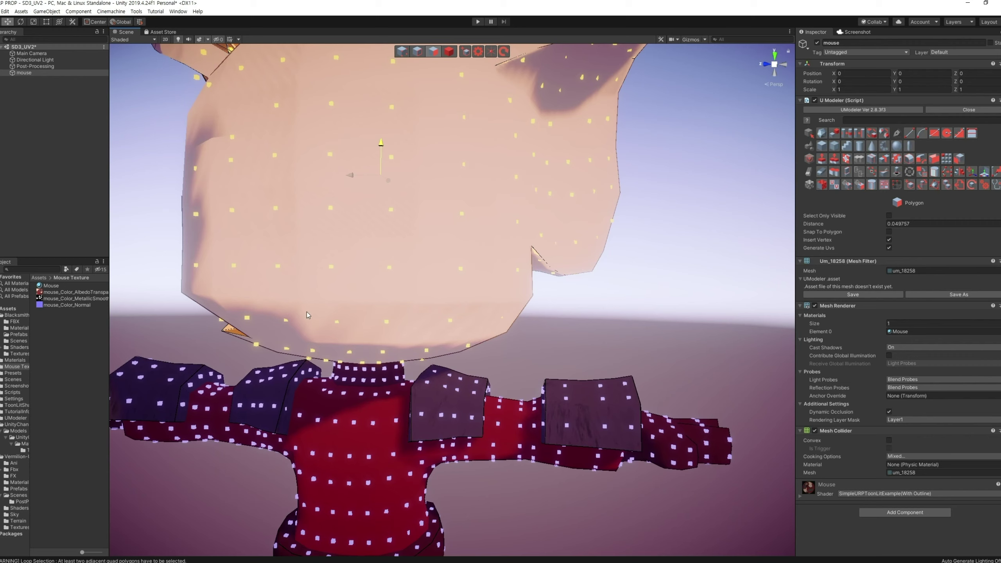
click(221, 446)
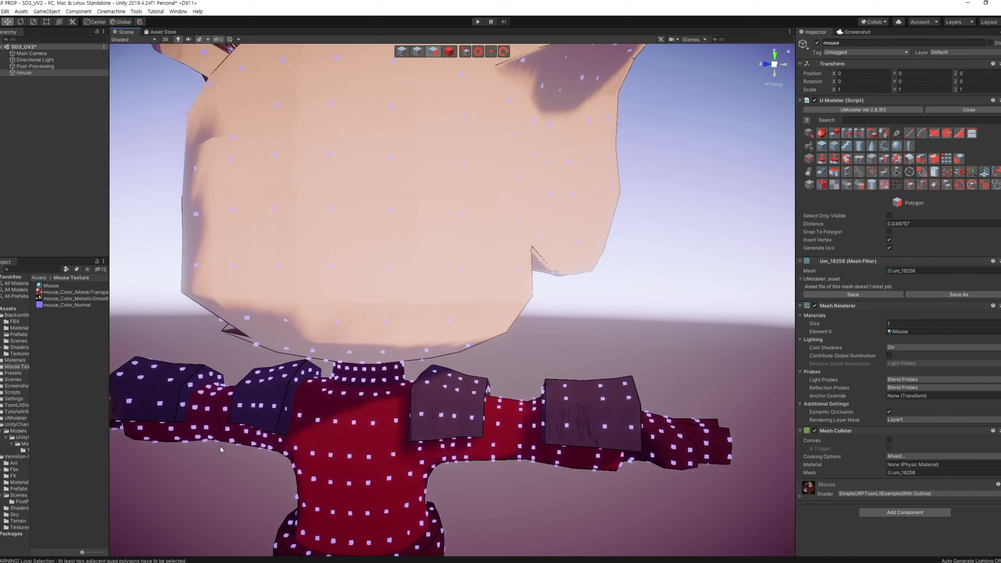
click(449, 52)
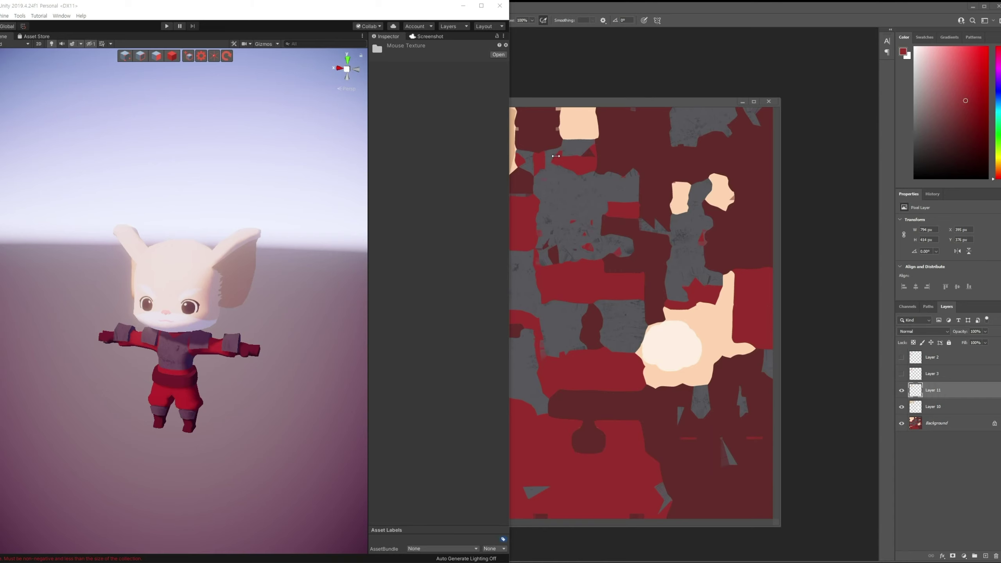
In Photoshop, merge Layer 10 into Layer 11 and check the result by toggling visibility.
click(828, 8)
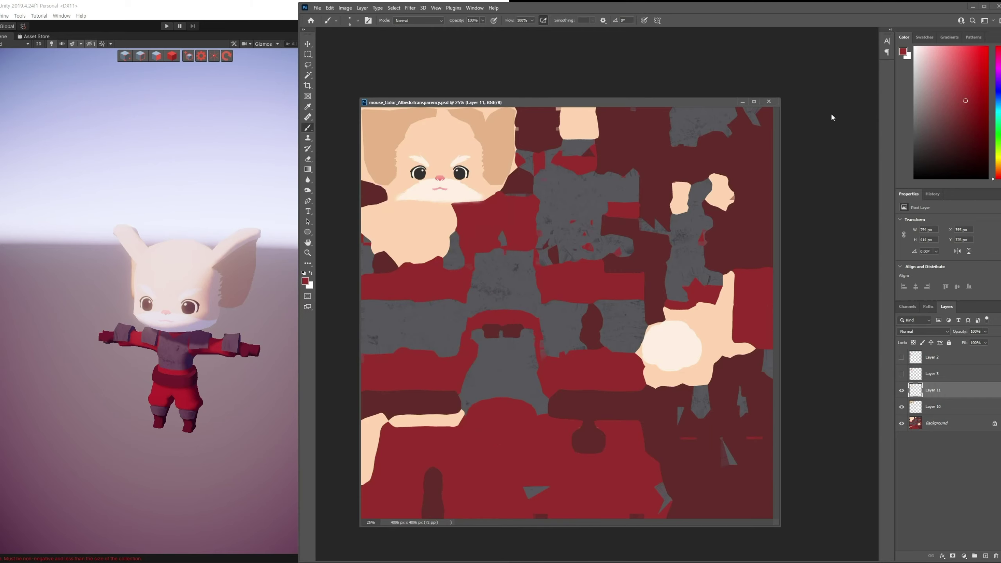
click(901, 390)
shift+click(936, 407)
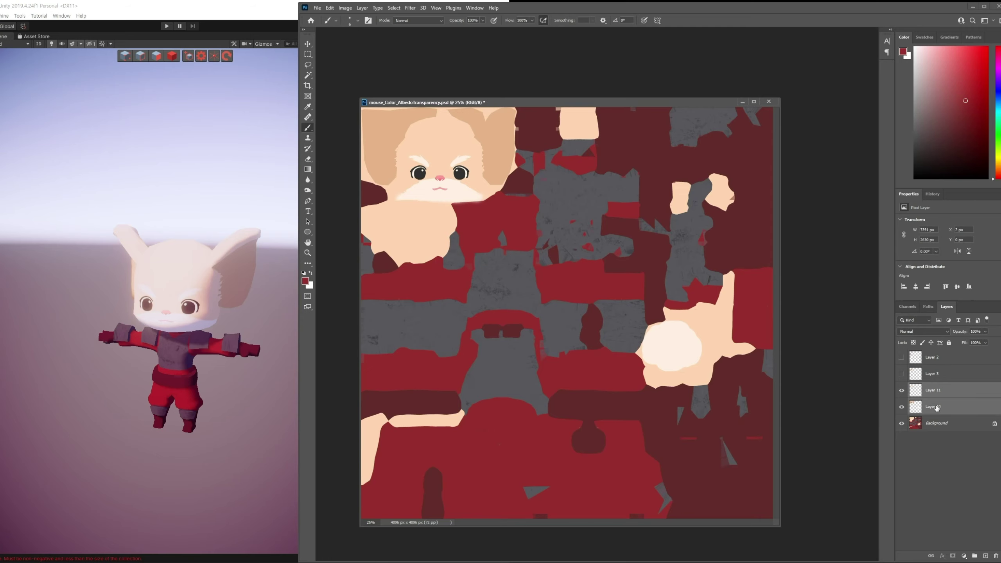
key(ctrl+e)
click(901, 390)
click(902, 390)
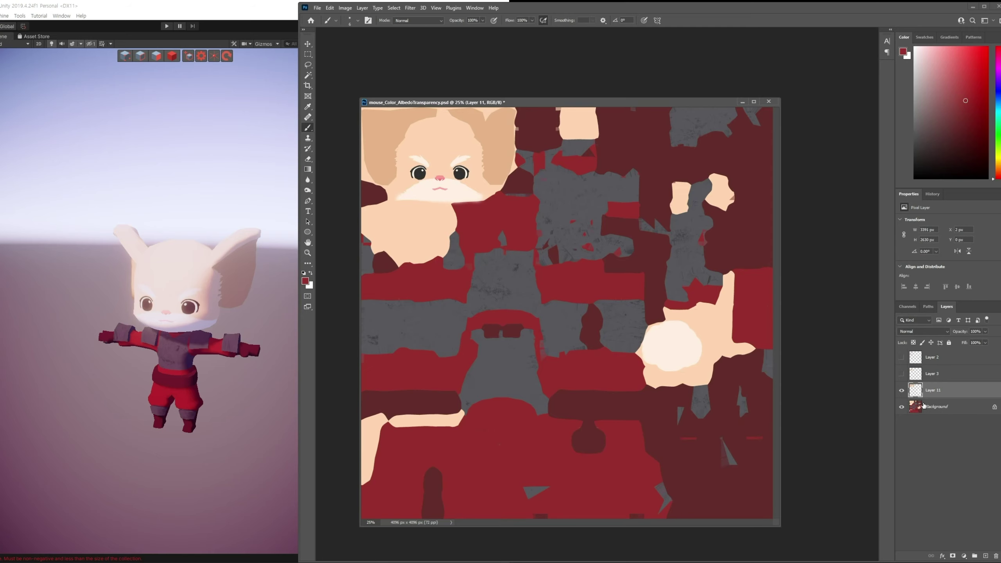
Add an empty Layer 12 and zoom in closely on the mouse's eye and nose.
click(985, 556)
key(ctrl+plus)
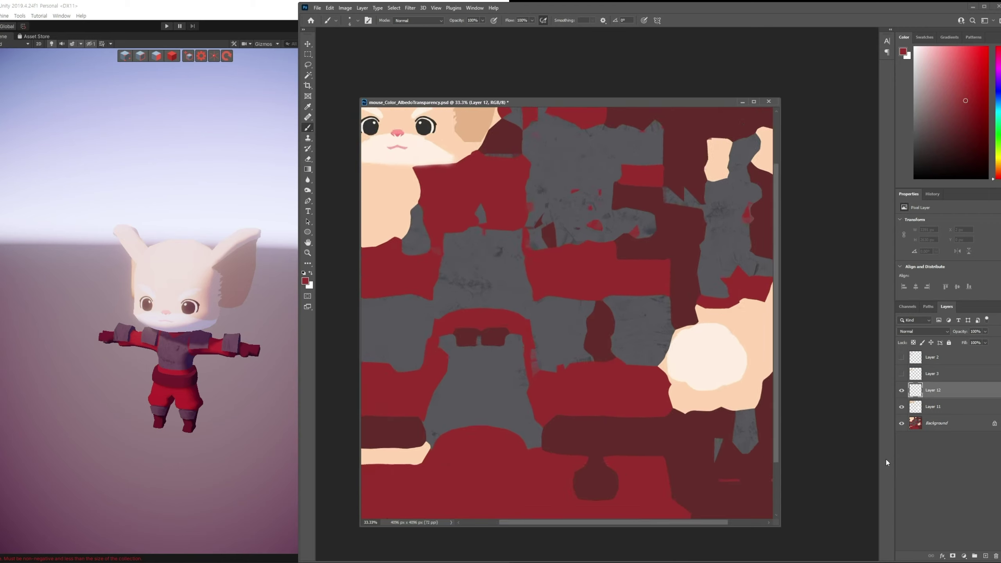
key(ctrl+plus)
key(ctrl+plus)
mouse_move(607, 235)
mouse_down()
mouse_move(665, 238)
mouse_move(633, 271)
mouse_up()
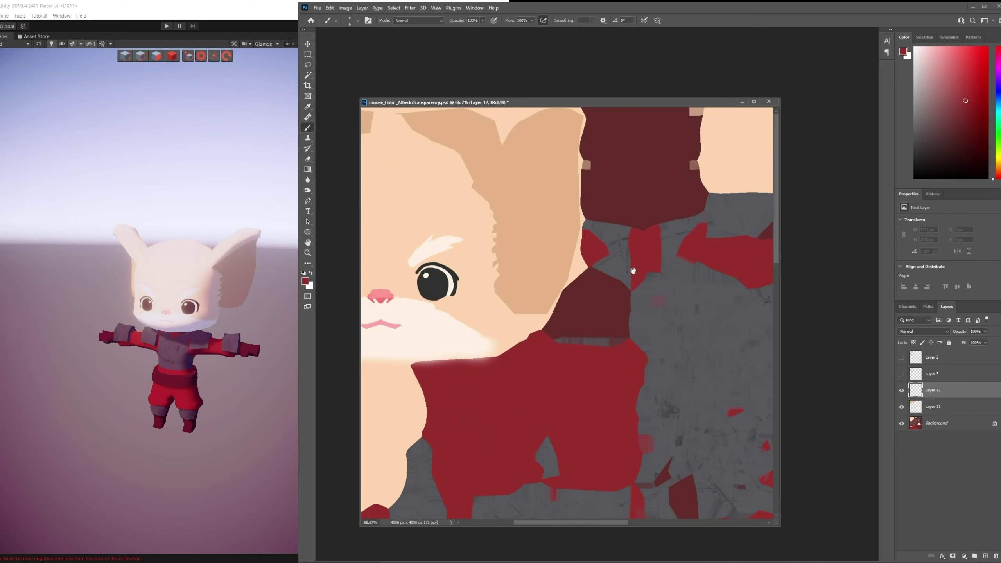
drag(513, 280, 566, 256)
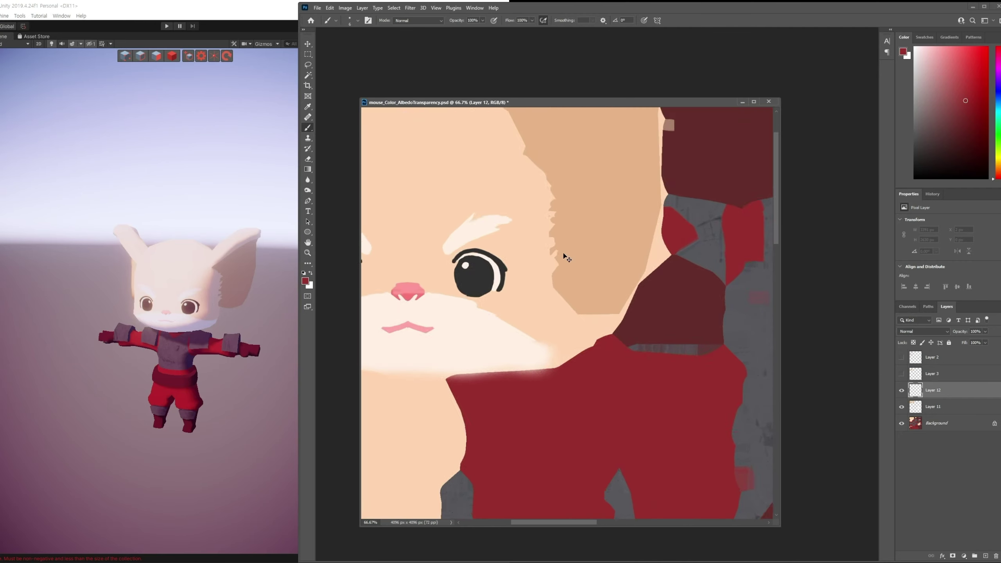
key(ctrl+plus)
key(ctrl+plus)
scroll(665, 277, up, 3)
scroll(665, 277, left, 5)
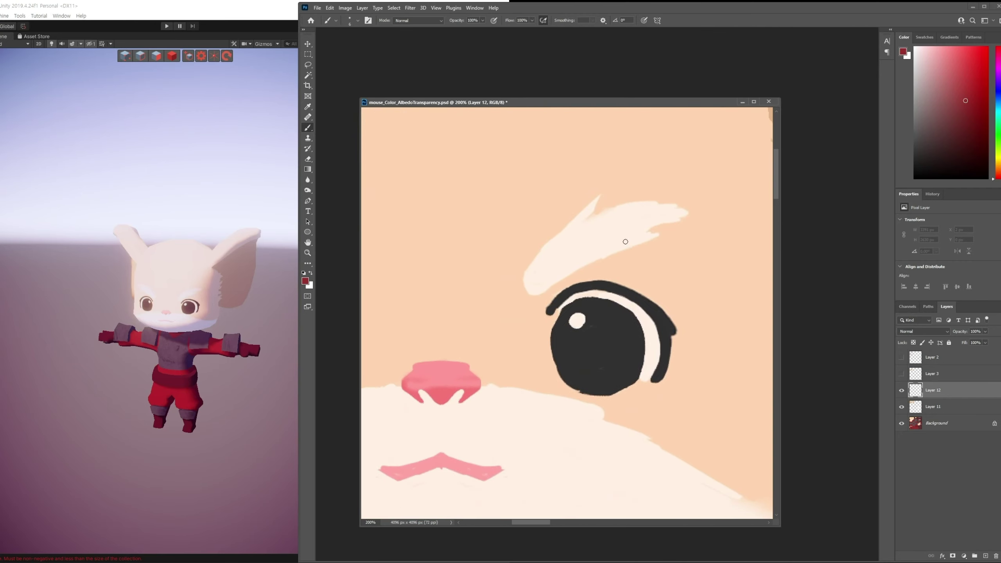
Choose the 19 px brush preset and shrink the brush to 5 px.
key(F5)
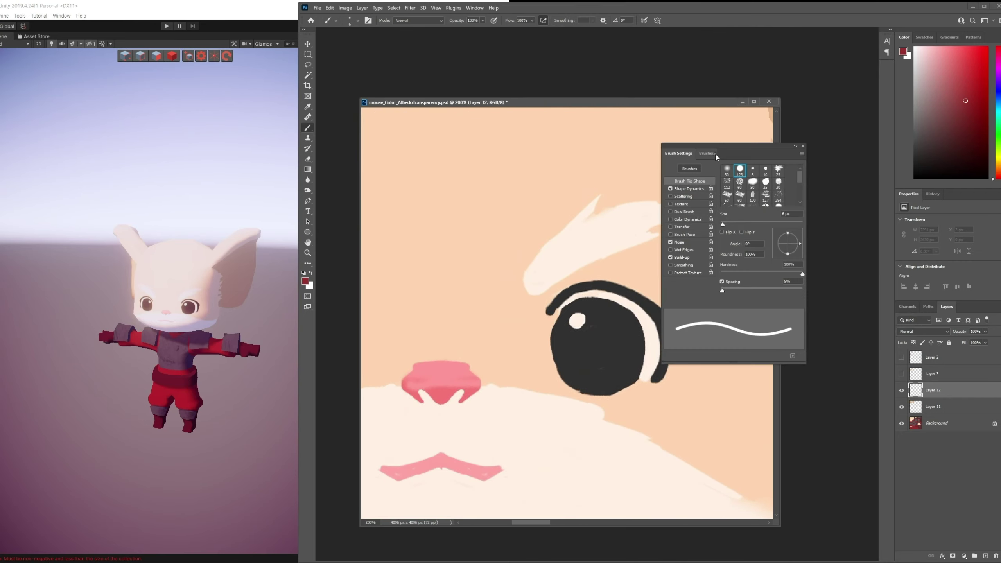
click(716, 157)
scroll(794, 312, down, 5)
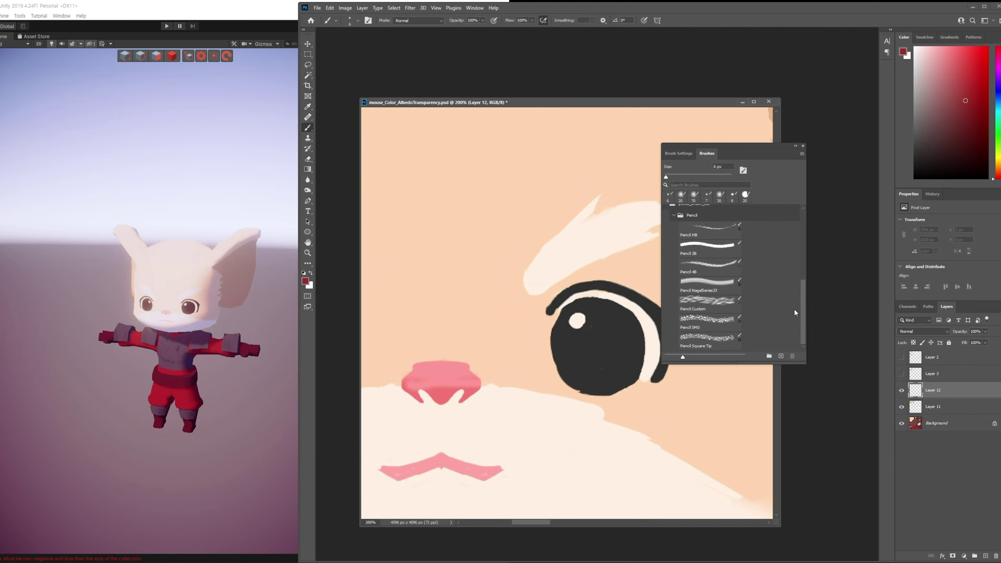
scroll(794, 310, up, 2)
click(706, 306)
click(678, 153)
key(F5)
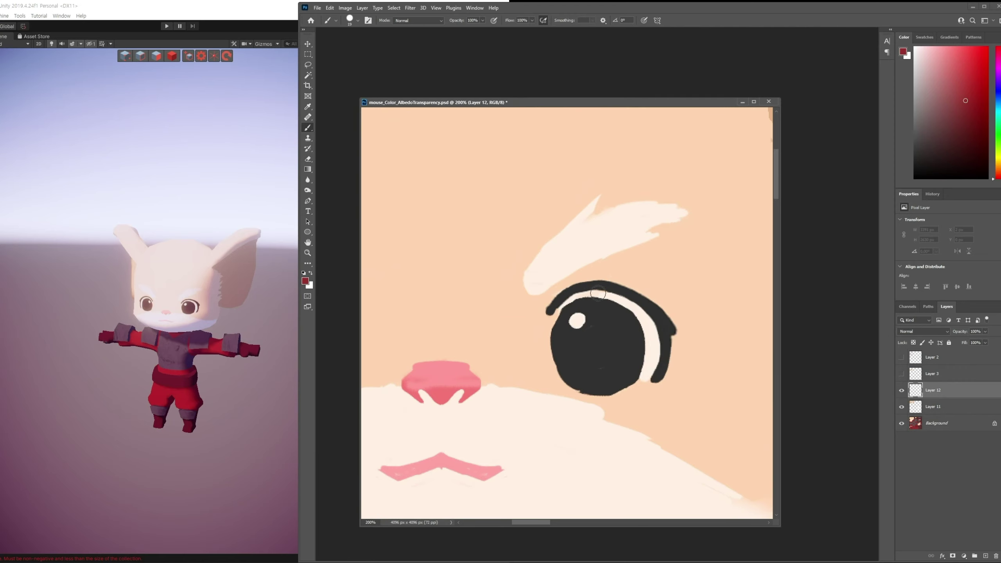
key(bracketleft)
key(bracketleft)
key(bracketleft)
Paint dark eyelid strokes along the eye's upper-left and right outline, plus a cream inner arc.
drag(602, 289, 570, 256)
alt+click(538, 302)
mouse_move(532, 303)
mouse_down()
mouse_move(535, 273)
mouse_move(575, 261)
mouse_move(631, 321)
mouse_up()
alt+click(533, 291)
alt+click(627, 326)
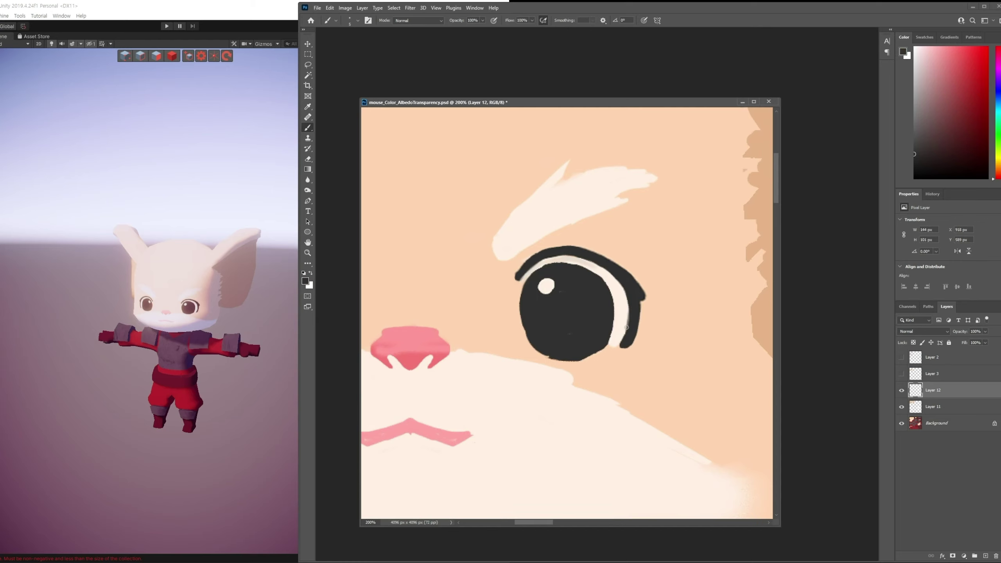
alt+click(626, 335)
drag(637, 313, 646, 303)
alt+click(634, 280)
alt+click(638, 281)
alt+click(616, 266)
Thicken the eye's dark upper outline and paint a cream band beneath it.
alt+click(645, 314)
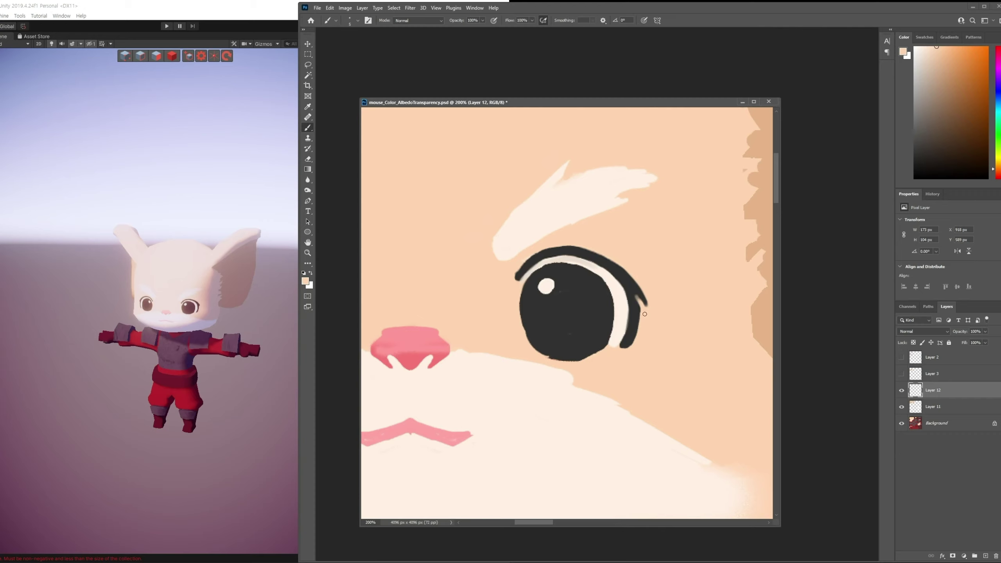
alt+click(643, 308)
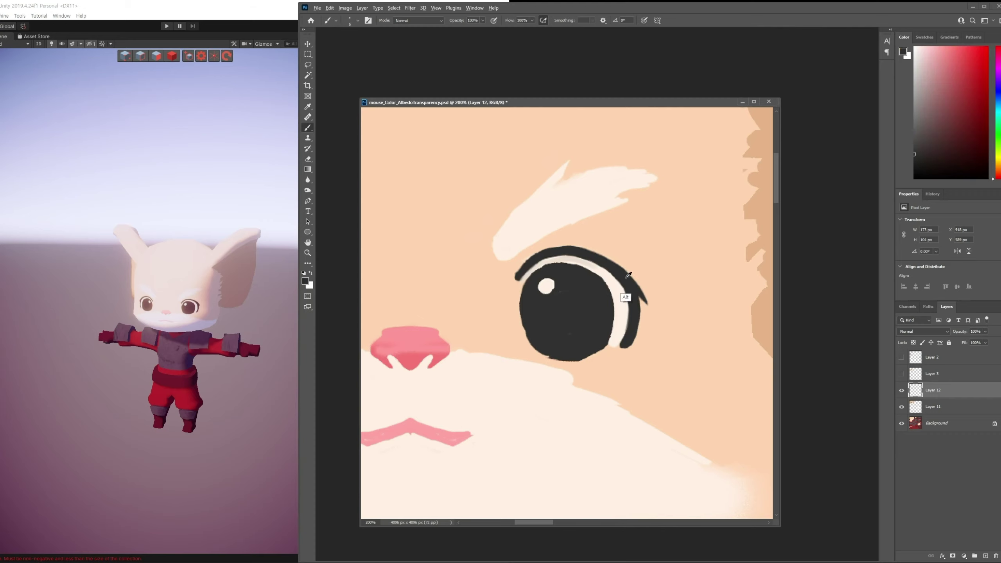
mouse_move(538, 261)
mouse_down()
mouse_move(569, 253)
mouse_move(630, 311)
mouse_up()
alt+click(588, 259)
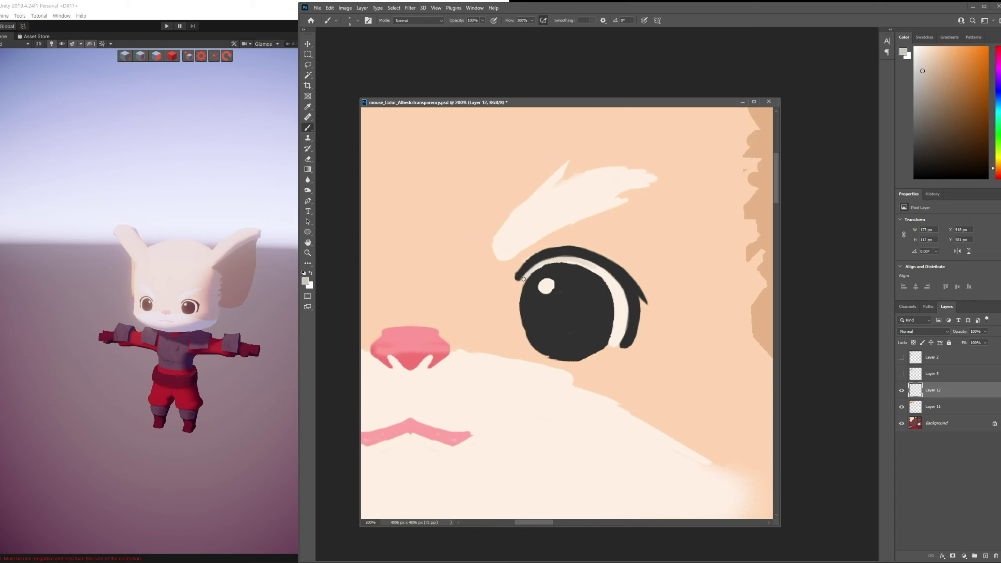
mouse_move(528, 272)
mouse_down()
mouse_move(558, 260)
mouse_move(594, 265)
mouse_move(618, 292)
mouse_up()
alt+click(582, 260)
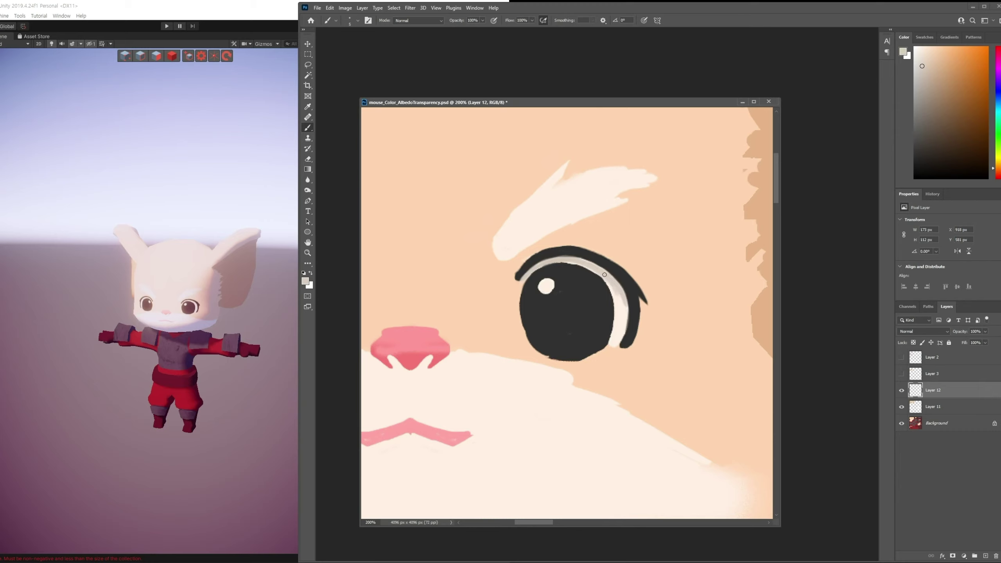
mouse_move(618, 291)
mouse_down()
mouse_move(617, 347)
mouse_move(627, 312)
mouse_move(624, 301)
mouse_move(618, 342)
mouse_up()
Sample eye colours and darken the pupil's top edge with near-black.
alt+click(621, 328)
alt+click(573, 342)
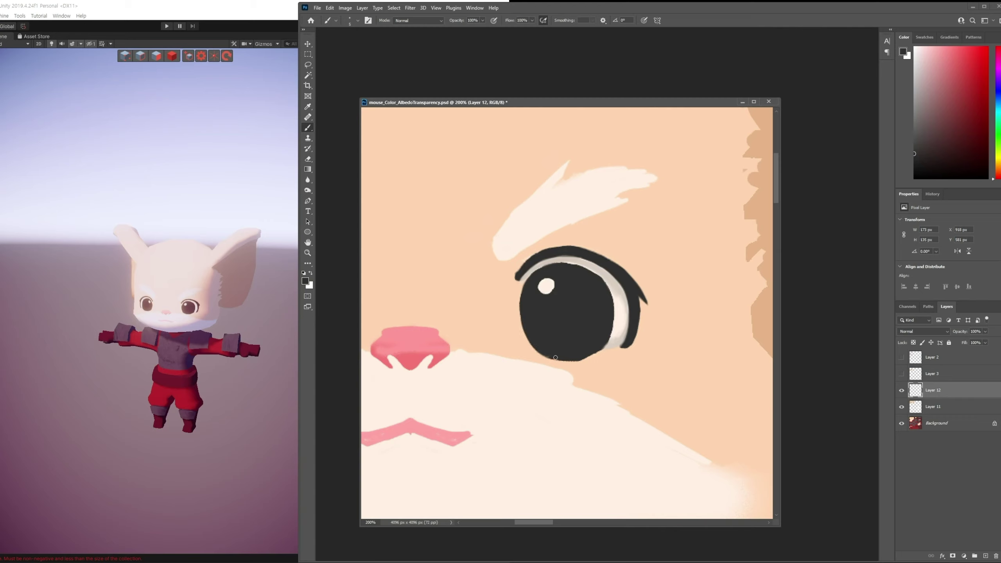
alt+click(543, 376)
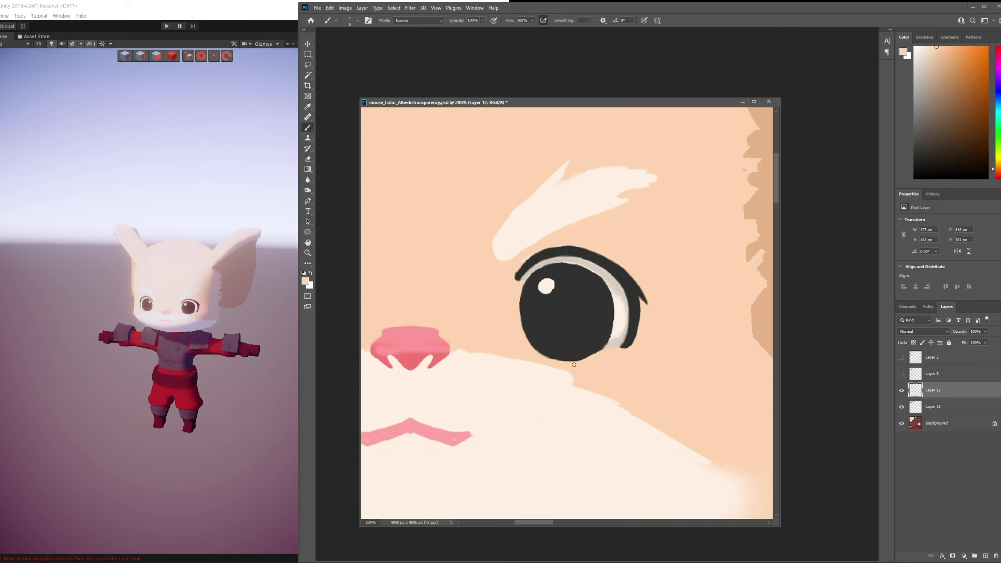
alt+click(581, 355)
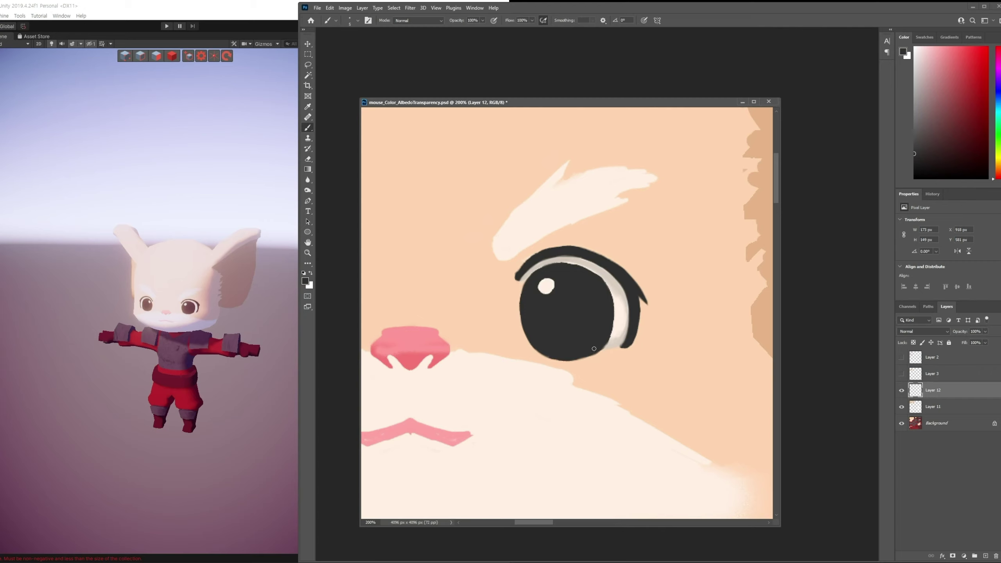
alt+click(591, 350)
alt+click(606, 277)
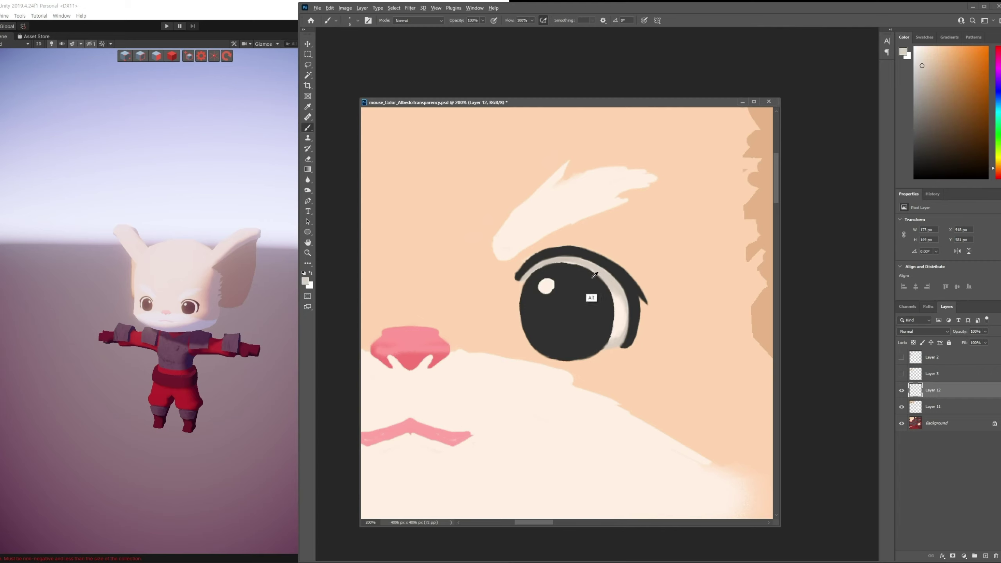
alt+click(609, 297)
mouse_move(572, 267)
mouse_down()
mouse_move(587, 272)
mouse_move(673, 223)
mouse_up()
Dab lighter cream around the mouth and smooth the lower edge of its pink right end.
alt+click(465, 303)
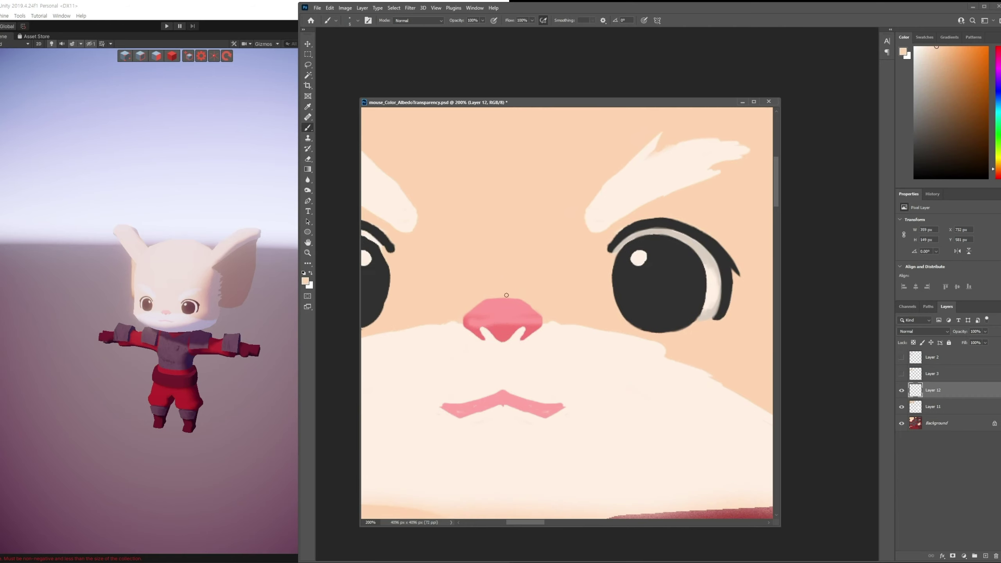
alt+click(514, 392)
click(515, 390)
alt+click(520, 418)
click(539, 409)
alt+click(515, 414)
drag(546, 419, 569, 417)
alt+click(557, 407)
alt+click(587, 413)
drag(609, 241, 552, 274)
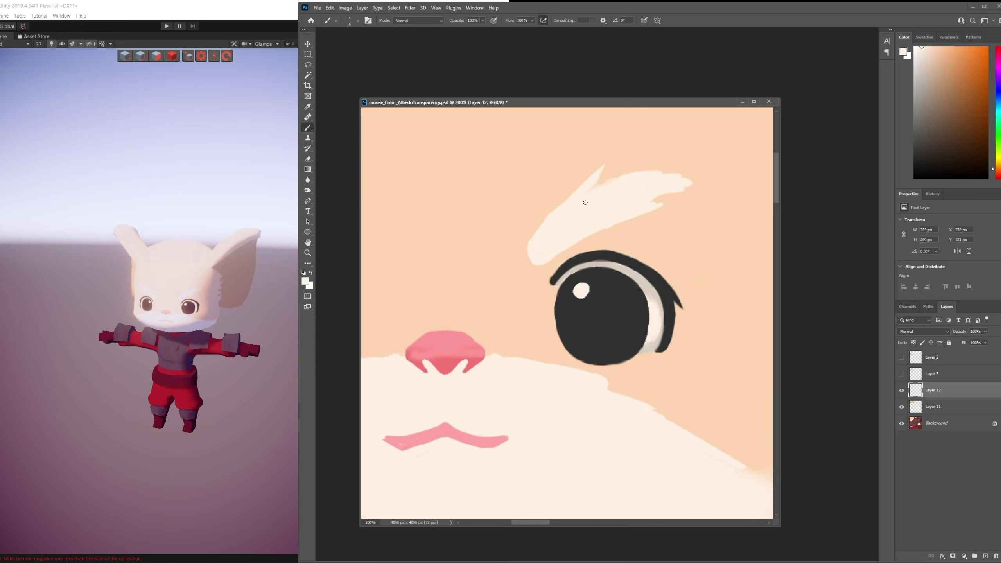
mouse_move(659, 252)
mouse_down()
mouse_move(581, 236)
mouse_move(606, 199)
mouse_up()
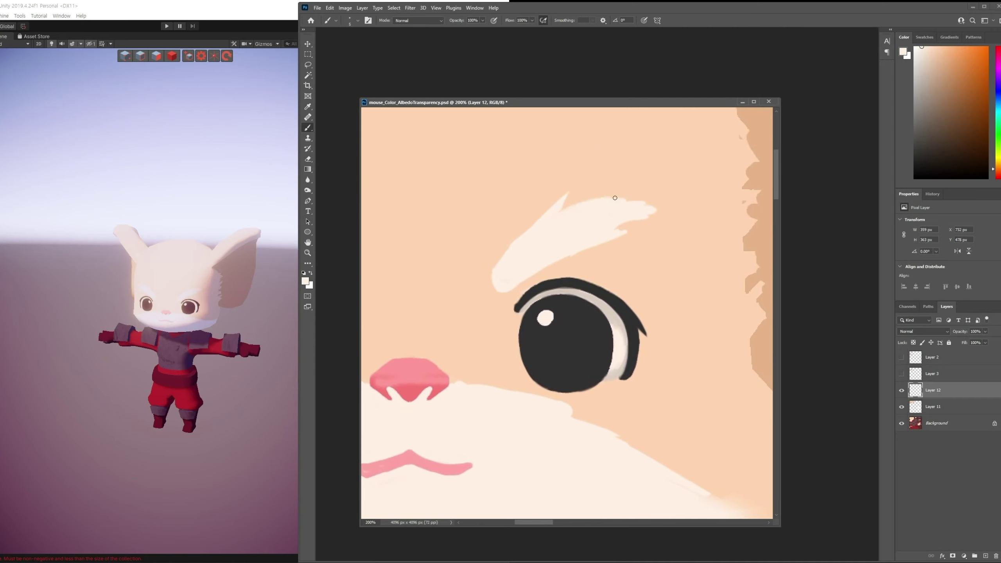
alt+click(595, 240)
Magic Wand-select the black pupil, shade it with tan and reddish-brown, then deselect.
key(w)
click(571, 347)
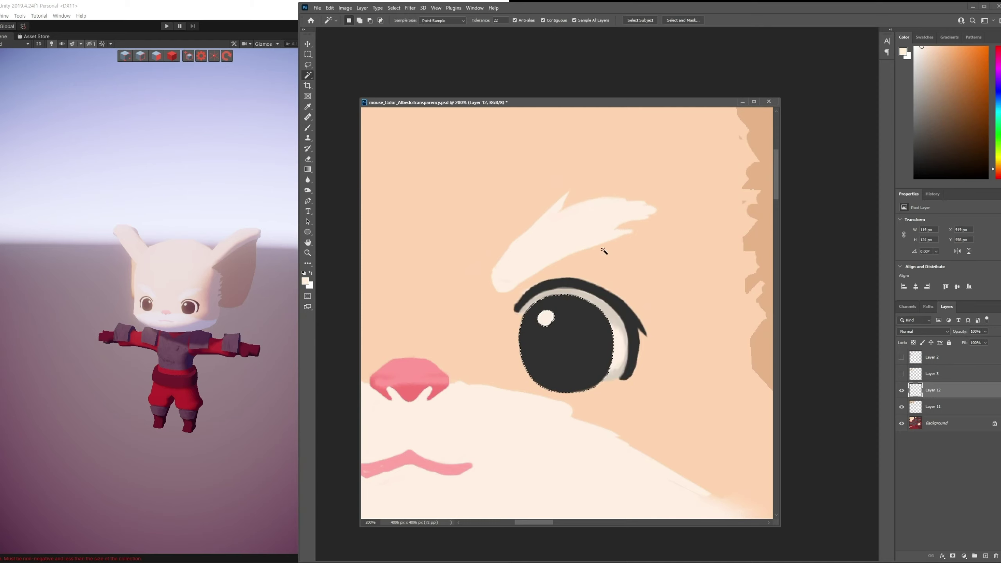
key(b)
alt+click(761, 287)
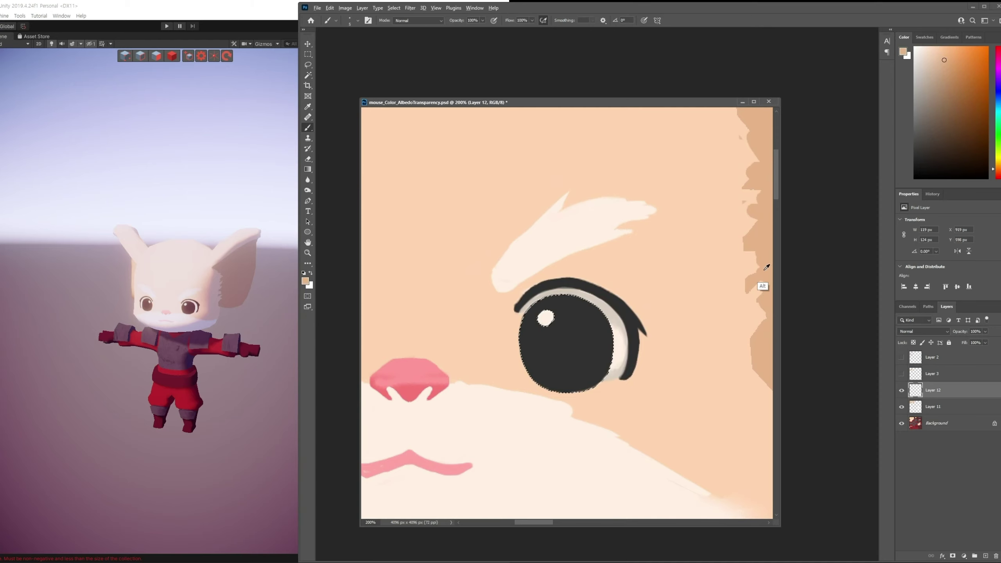
mouse_move(552, 303)
mouse_down()
mouse_move(570, 312)
mouse_move(562, 301)
mouse_up()
alt+click(567, 315)
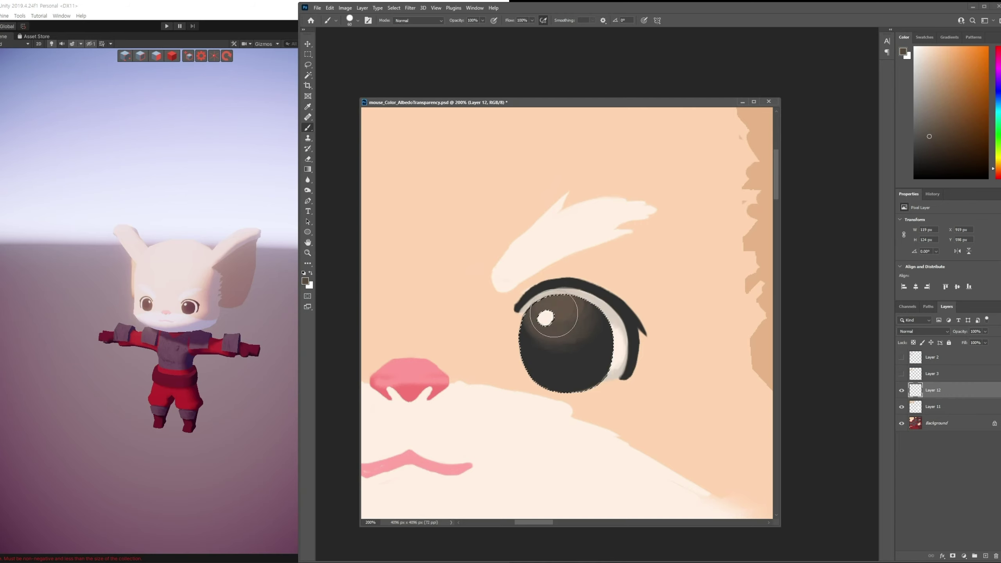
alt+click(552, 347)
drag(551, 346, 577, 385)
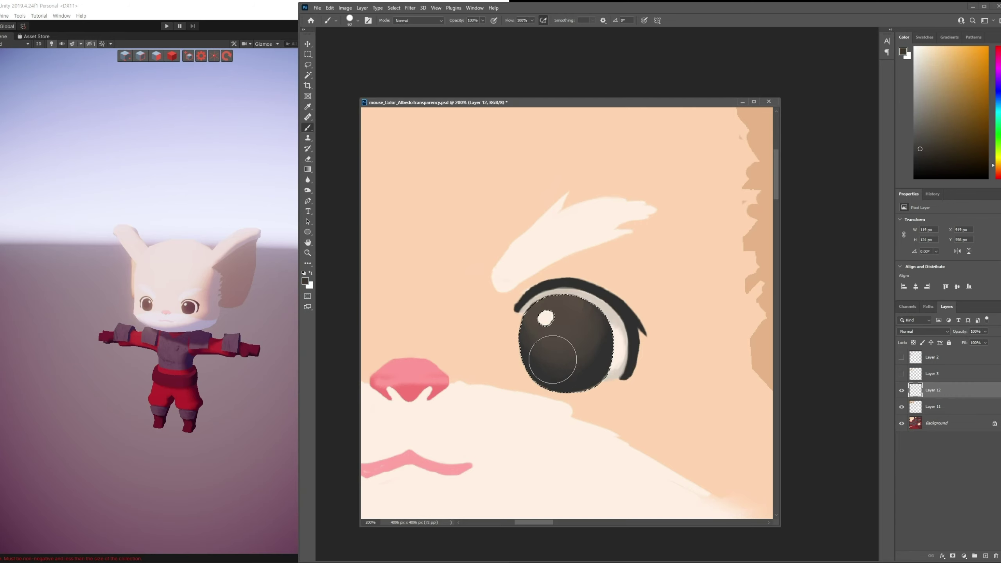
alt+click(580, 340)
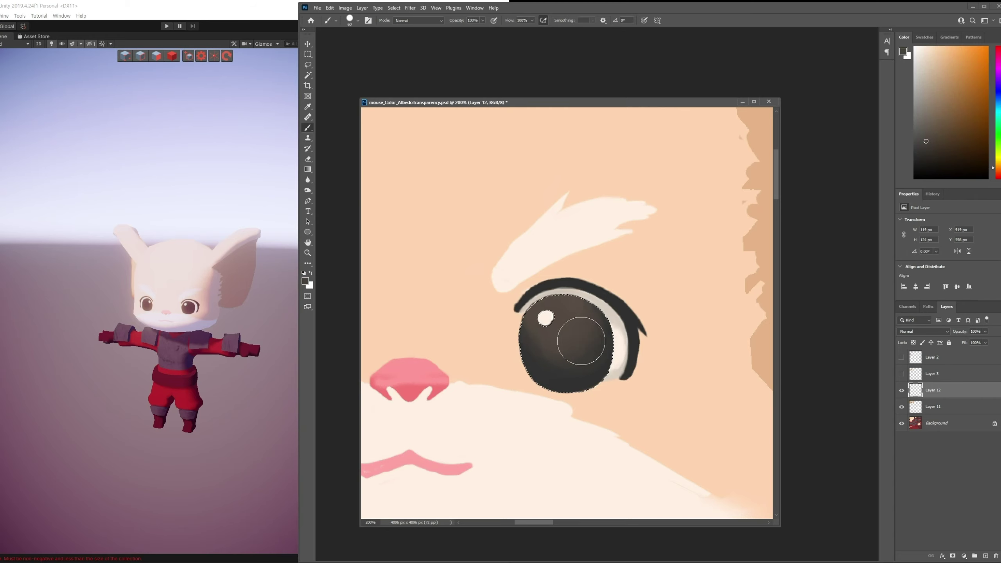
key(ctrl+d)
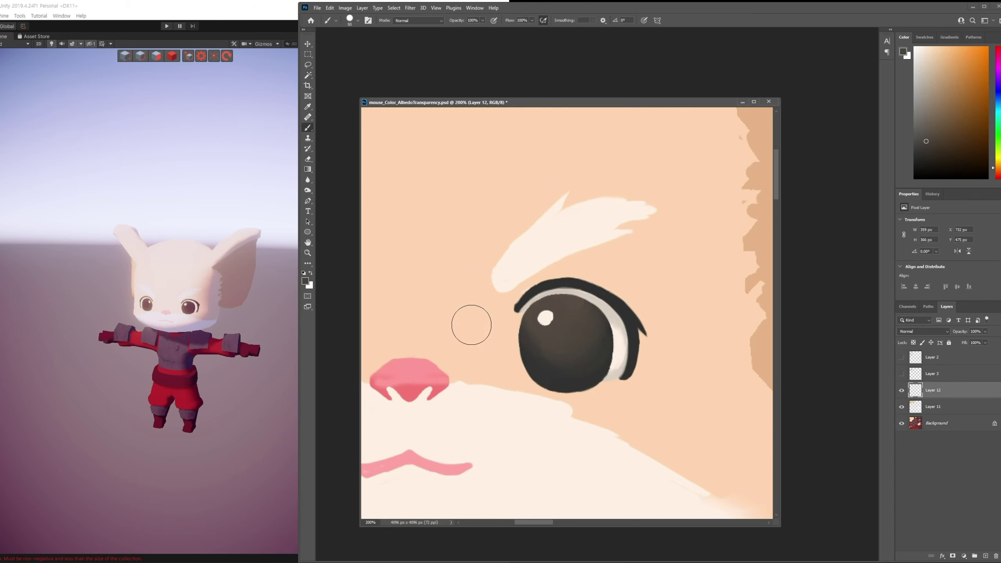
Add a small pale pink highlight on top of the mouse's nose.
alt+right_drag(468, 322, 463, 331)
alt+click(440, 386)
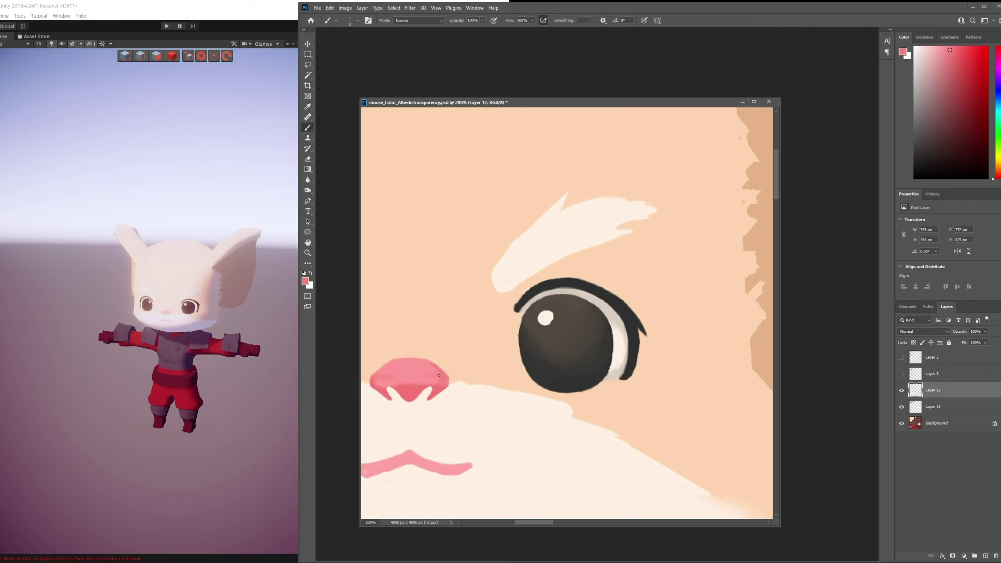
alt+click(401, 378)
drag(936, 52, 933, 47)
click(997, 173)
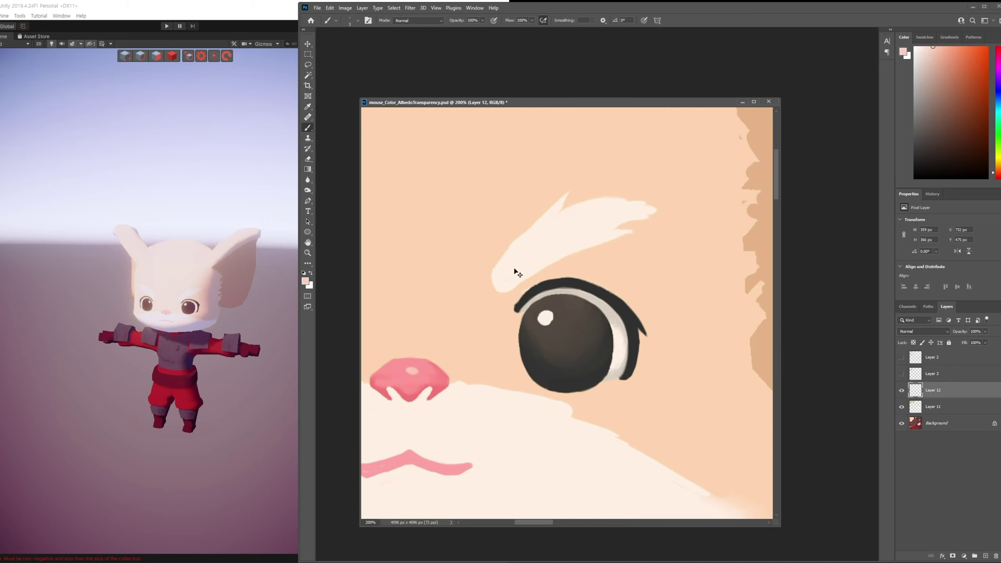
Zoom in on the right eye, darken the iris's upper edge and brighten the light ring above it.
key(ctrl+minus)
key(ctrl+minus)
key(ctrl+plus)
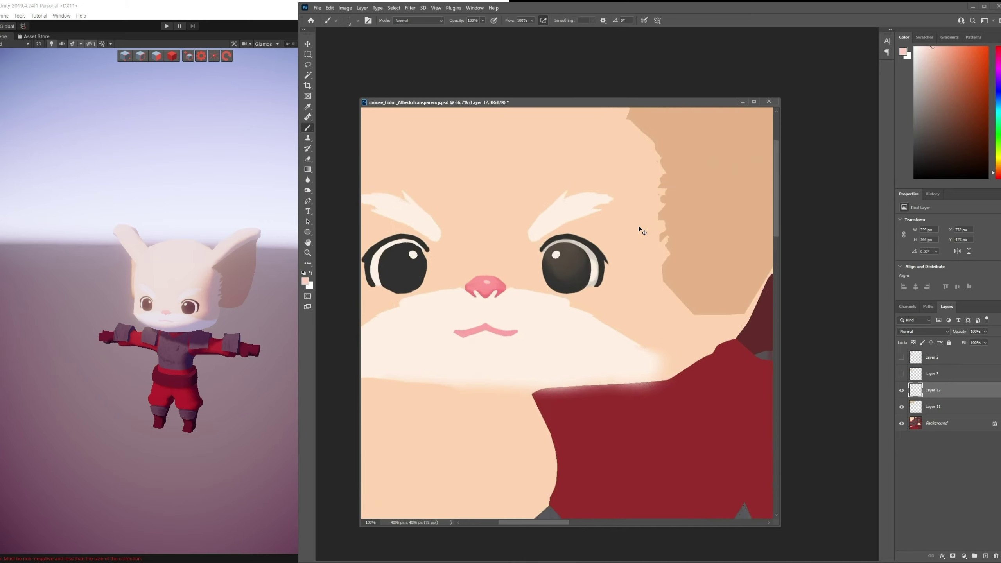
key(ctrl+plus)
key(ctrl+plus)
alt+click(610, 205)
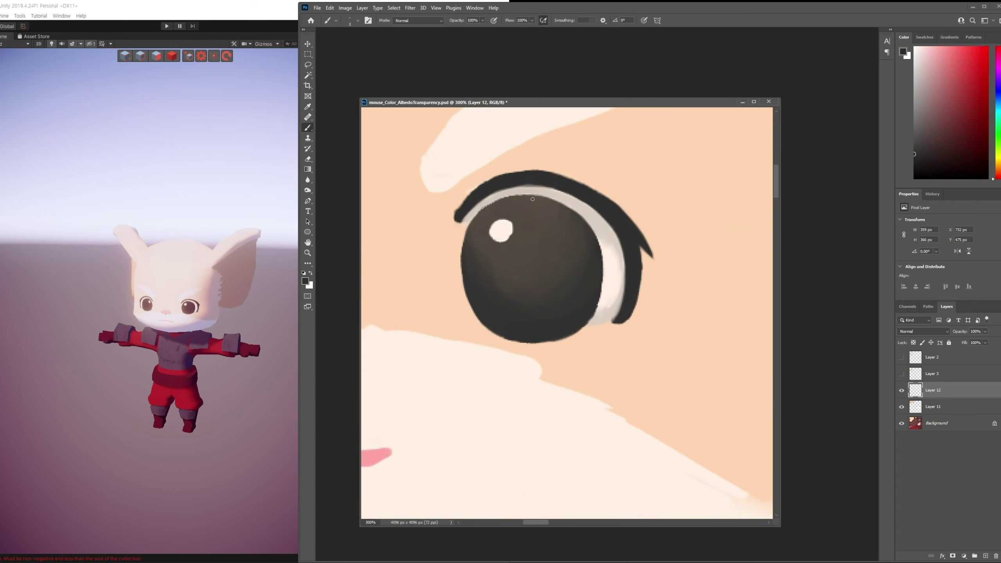
drag(532, 196, 572, 214)
alt+click(472, 234)
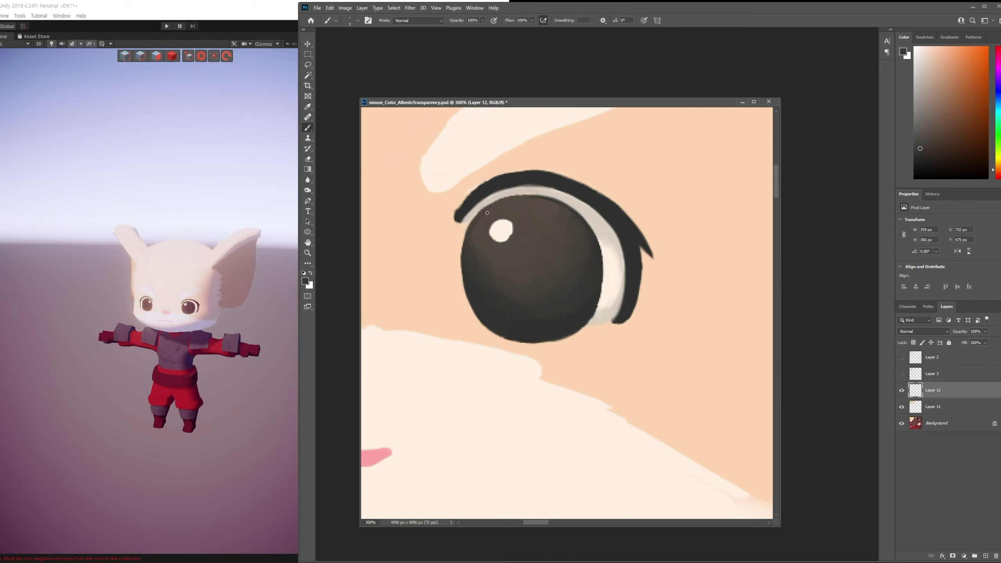
alt+click(465, 231)
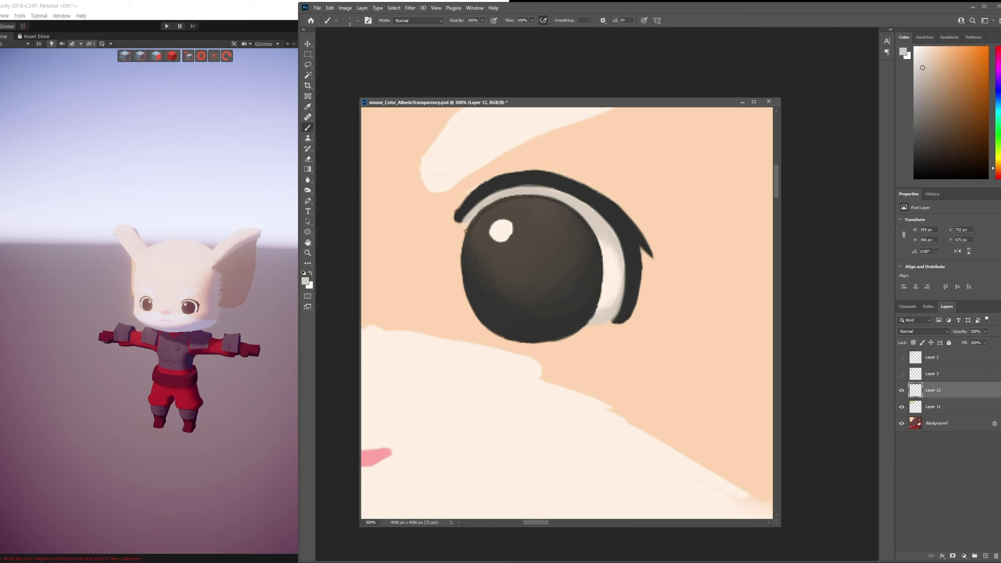
drag(482, 213, 509, 197)
Thicken and darken the upper eyelash in near-black, including its top edge and outer end.
alt+click(508, 178)
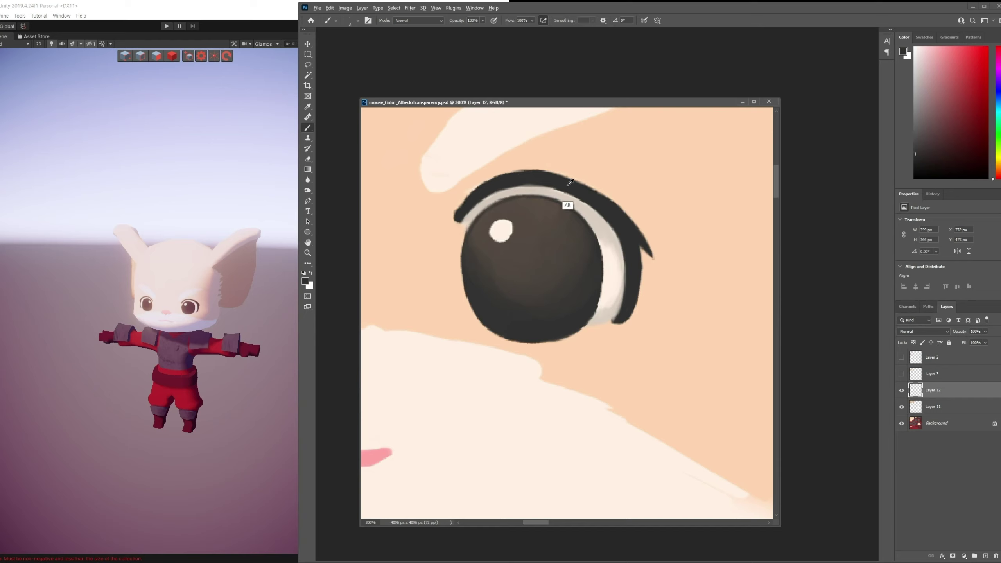
drag(552, 176, 606, 204)
alt+click(470, 191)
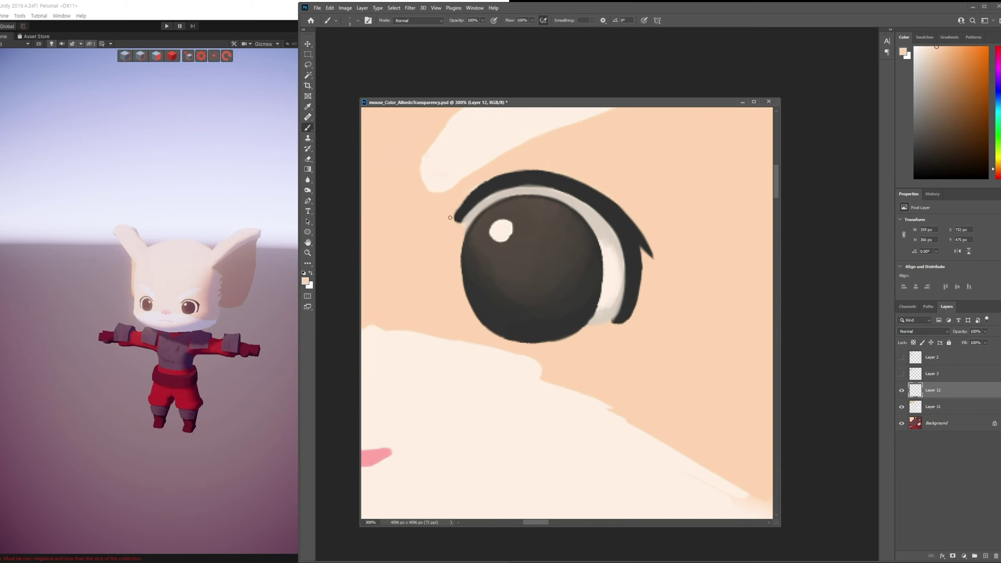
alt+click(491, 178)
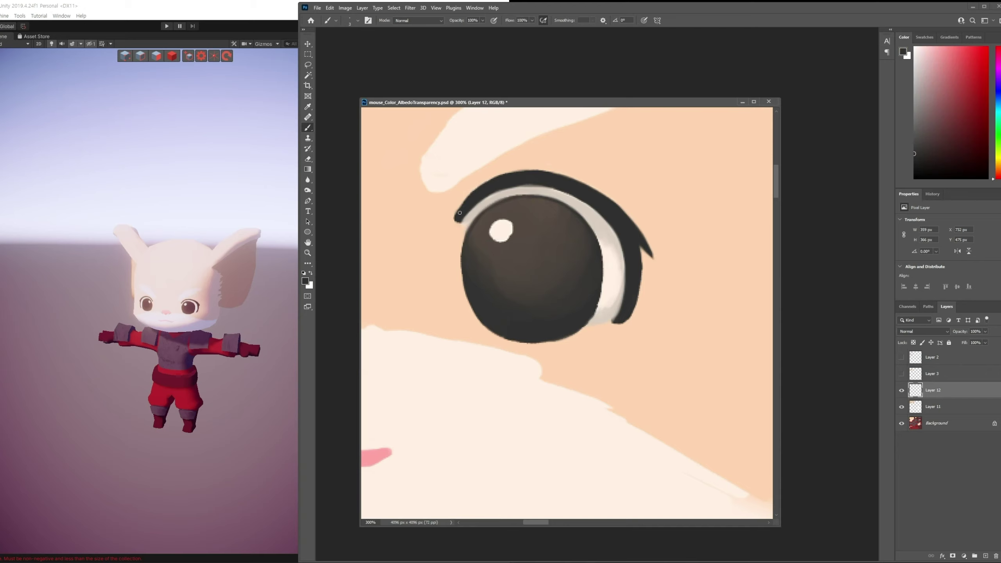
drag(476, 195, 518, 176)
drag(652, 258, 637, 294)
Sample a lighter brown from the pupil and zoom back out.
alt+click(503, 307)
alt+click(476, 257)
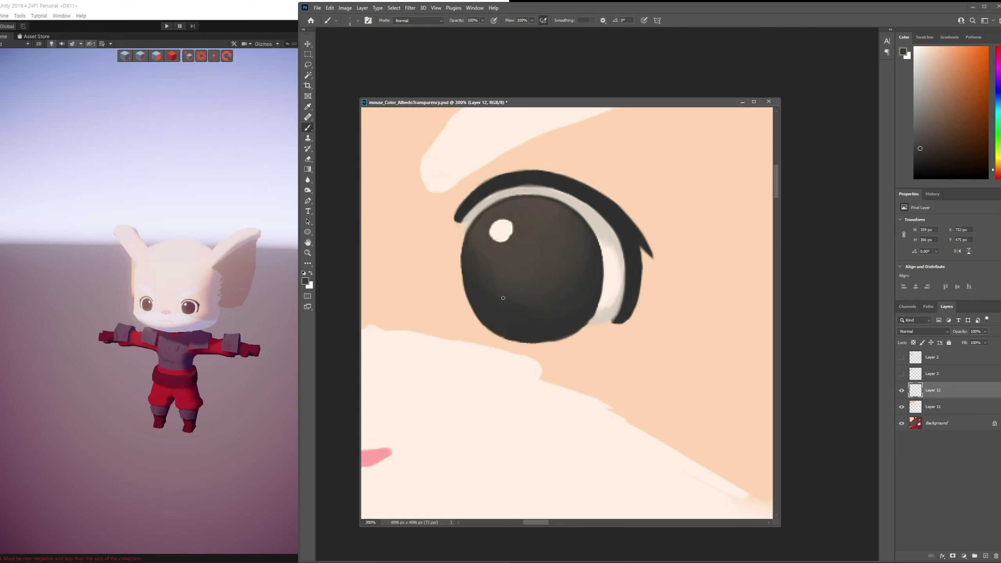
alt+click(473, 234)
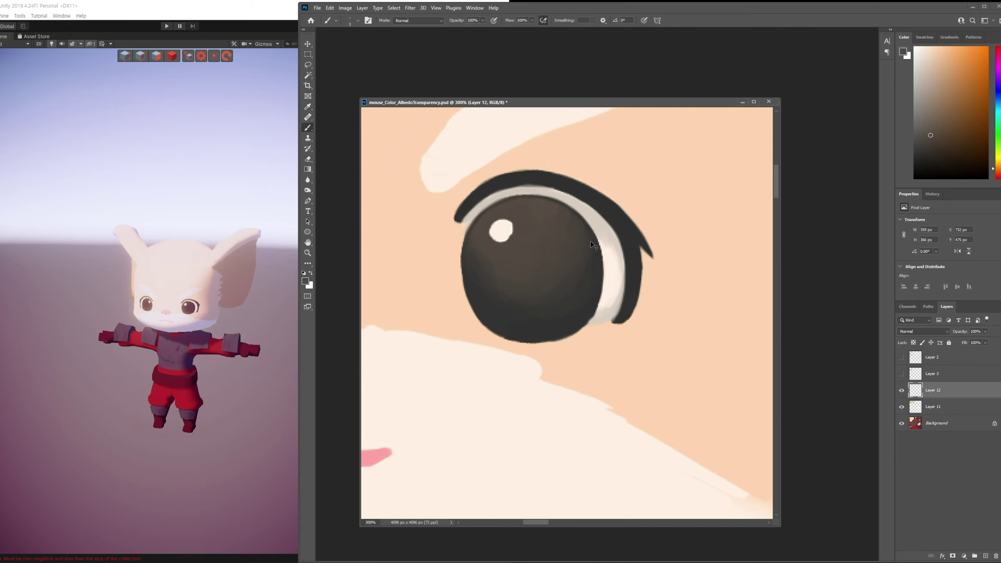
alt+scroll(591, 244, down, 4)
alt+scroll(591, 245, down, 1)
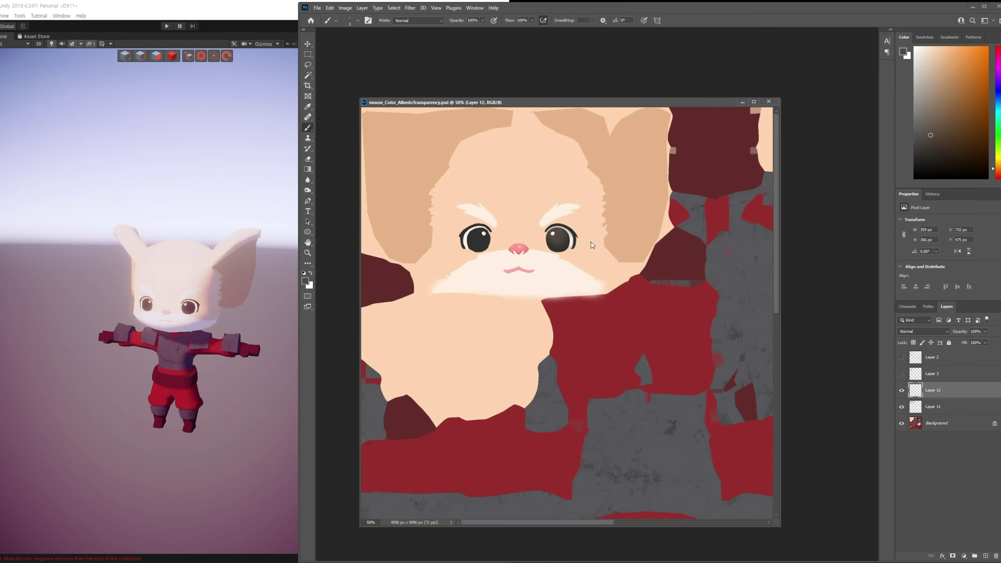
Select the eye area, then orbit and zoom in Unity to inspect the retouched face.
key(m)
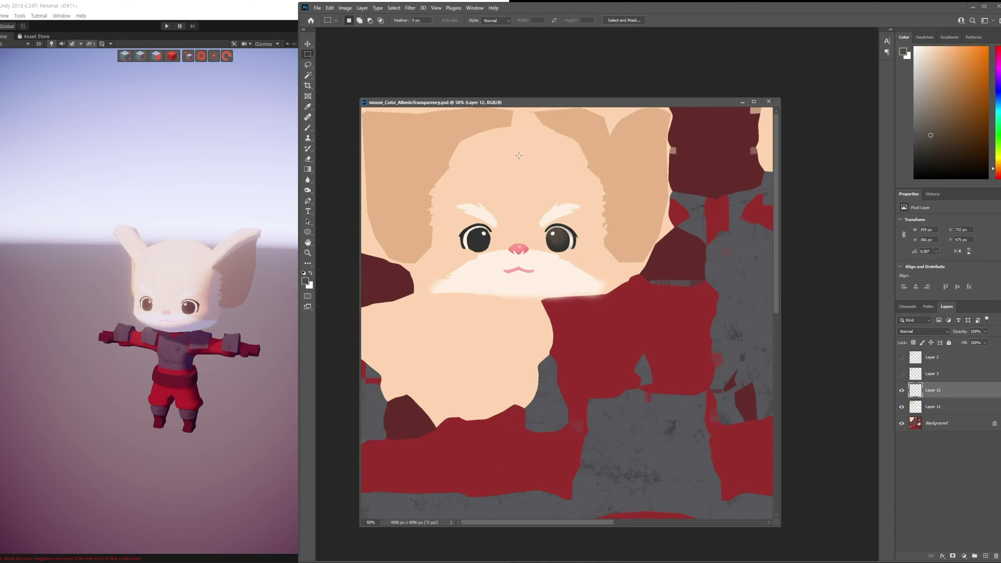
drag(518, 155, 606, 285)
click(270, 312)
alt+drag(302, 314, 259, 310)
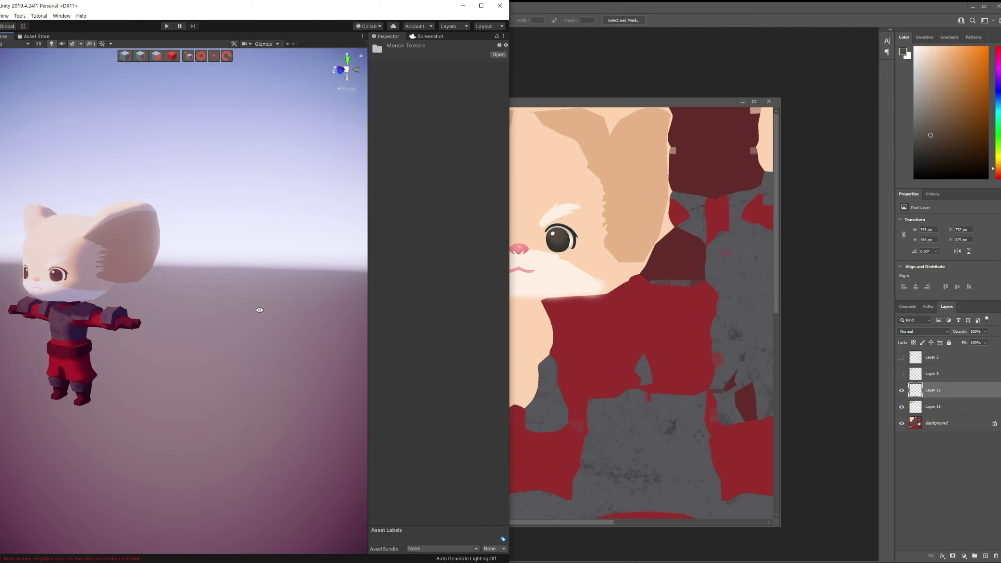
alt+scroll(256, 316, up, 2)
alt+scroll(258, 318, up, 2)
alt+scroll(262, 320, up, 3)
alt+scroll(267, 324, up, 3)
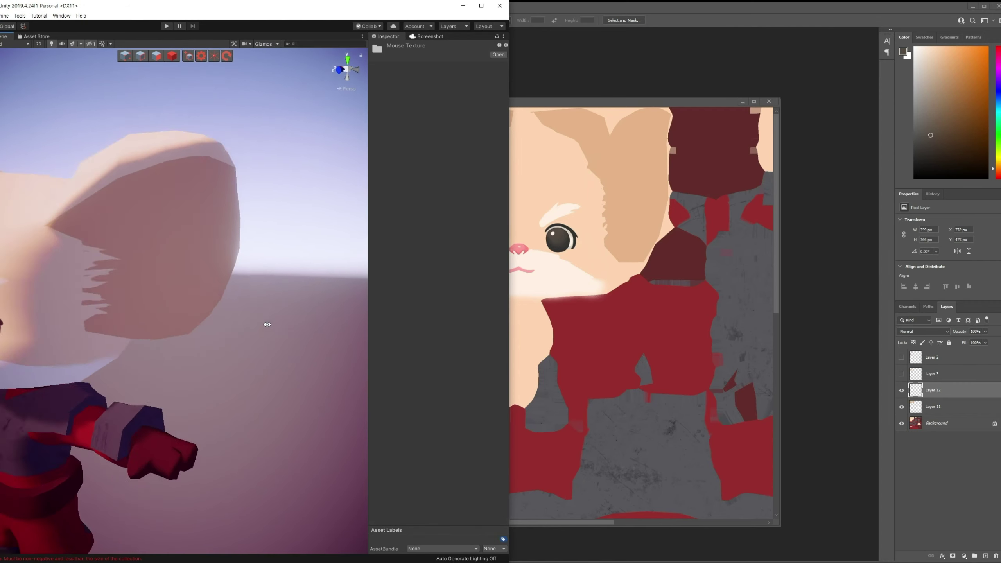
alt+scroll(267, 324, down, 5)
Save the mouse texture in Photoshop.
click(688, 100)
key(ctrl+s)
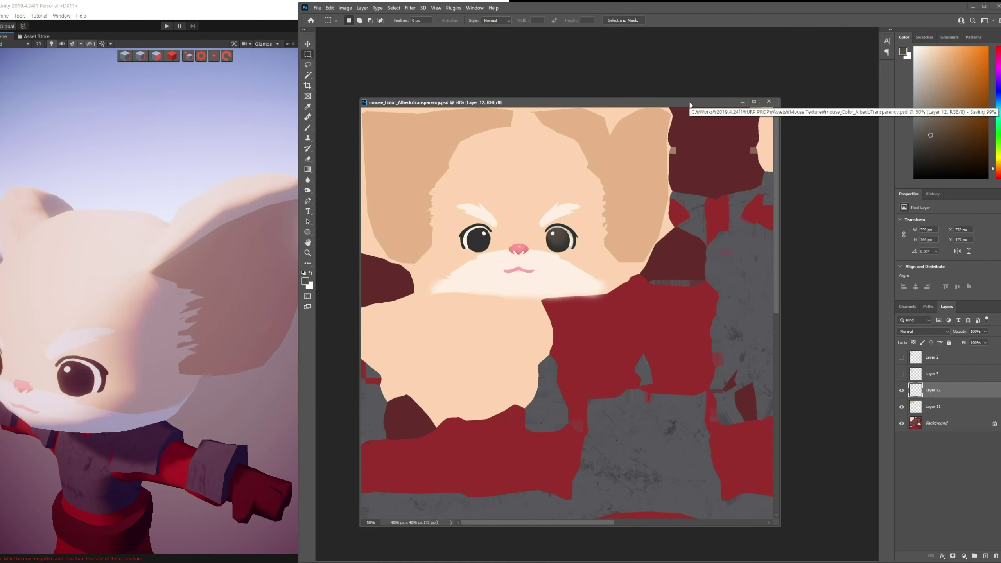
alt+scroll(589, 340, up, 4)
Bring the ear edge into view and brush peach over its notch.
key(b)
drag(723, 119, 636, 342)
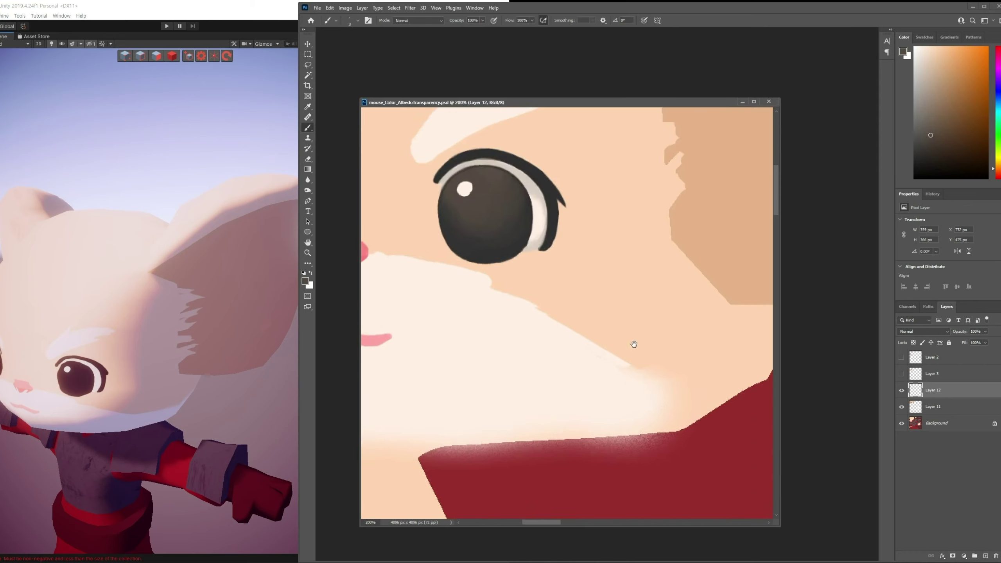
mouse_move(660, 108)
mouse_down()
mouse_move(593, 362)
mouse_move(660, 463)
mouse_up()
mouse_move(587, 316)
mouse_down()
mouse_move(599, 315)
mouse_move(599, 356)
mouse_move(587, 272)
mouse_up()
alt+click(576, 348)
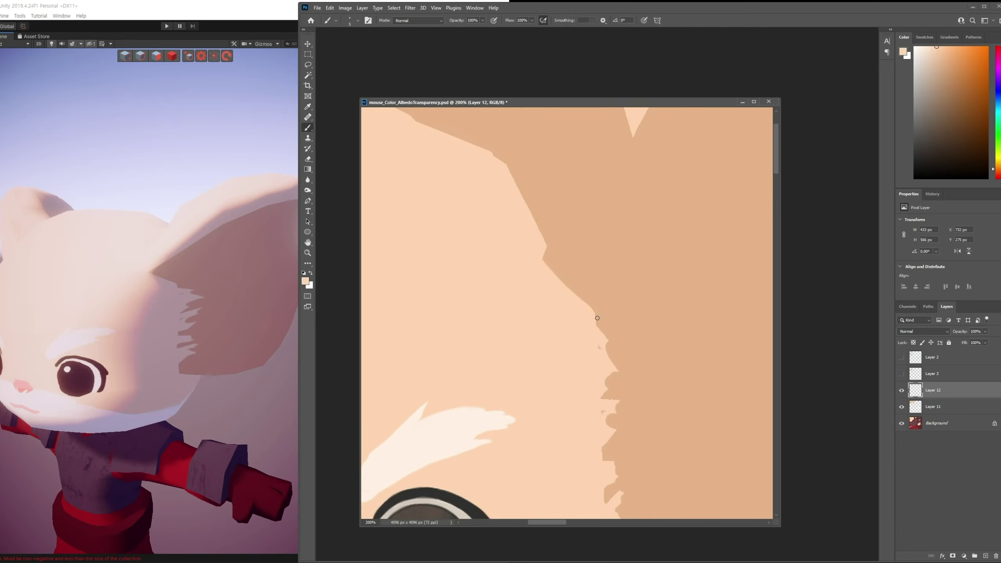
Repaint the ear edge with alternating tan and peach strokes, covering its bump.
alt+click(603, 326)
mouse_move(600, 325)
mouse_down()
mouse_move(615, 375)
mouse_move(587, 252)
mouse_move(572, 271)
mouse_move(587, 298)
mouse_move(581, 319)
mouse_up()
alt+click(589, 360)
alt+click(607, 374)
alt+click(586, 362)
alt+click(611, 364)
Paint jagged peach and tan notches down the length of the ear edge.
alt+click(580, 270)
mouse_move(591, 329)
mouse_down()
mouse_move(580, 336)
mouse_move(578, 377)
mouse_move(587, 375)
mouse_move(591, 413)
mouse_up()
alt+click(600, 353)
alt+click(598, 375)
alt+click(585, 395)
alt+click(609, 408)
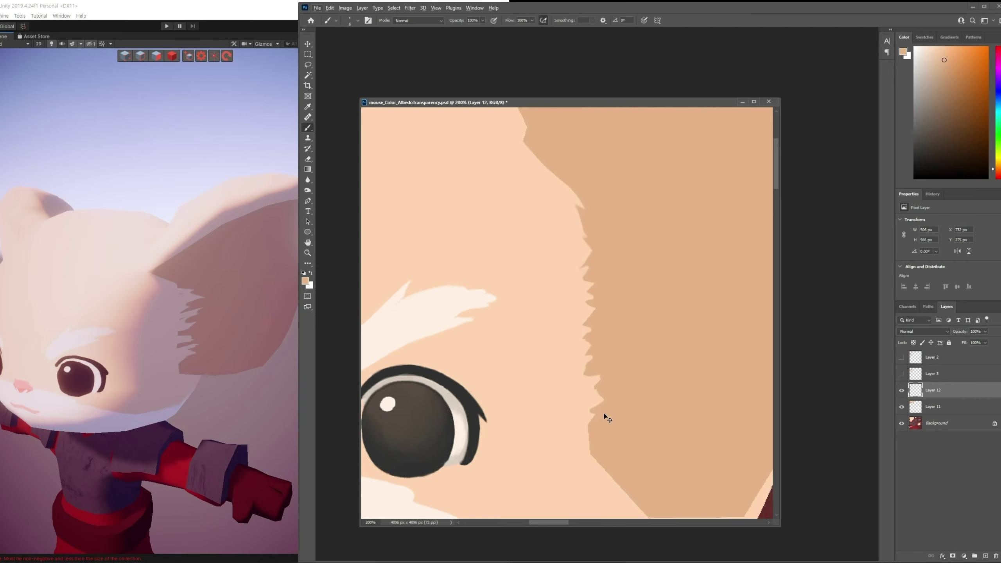
Zoom out, pick the light cream colour and save the texture.
key(ctrl+minus)
key(ctrl+minus)
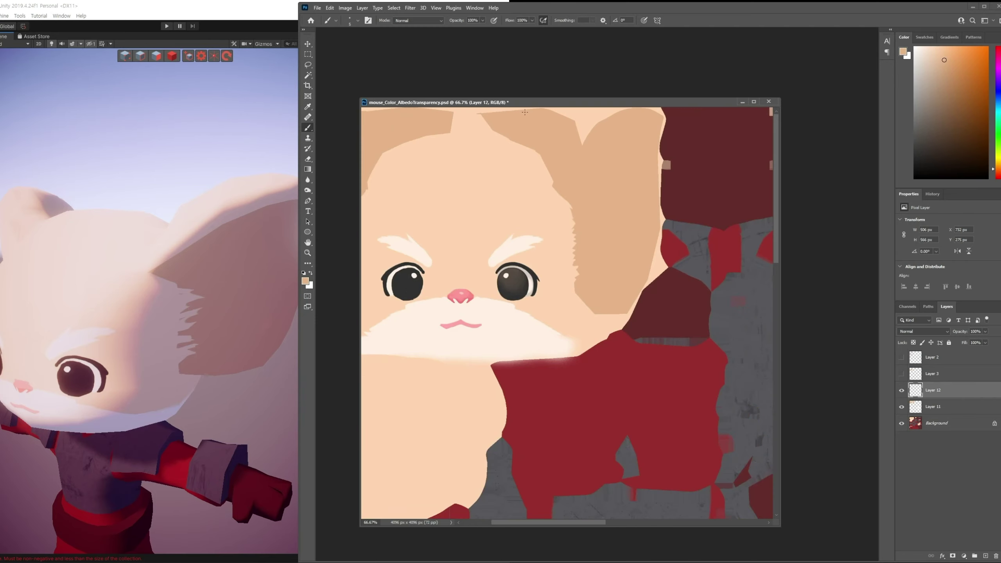
alt+click(553, 361)
ctrl+scroll(659, 263, left, 2)
key(ctrl+s)
key(m)
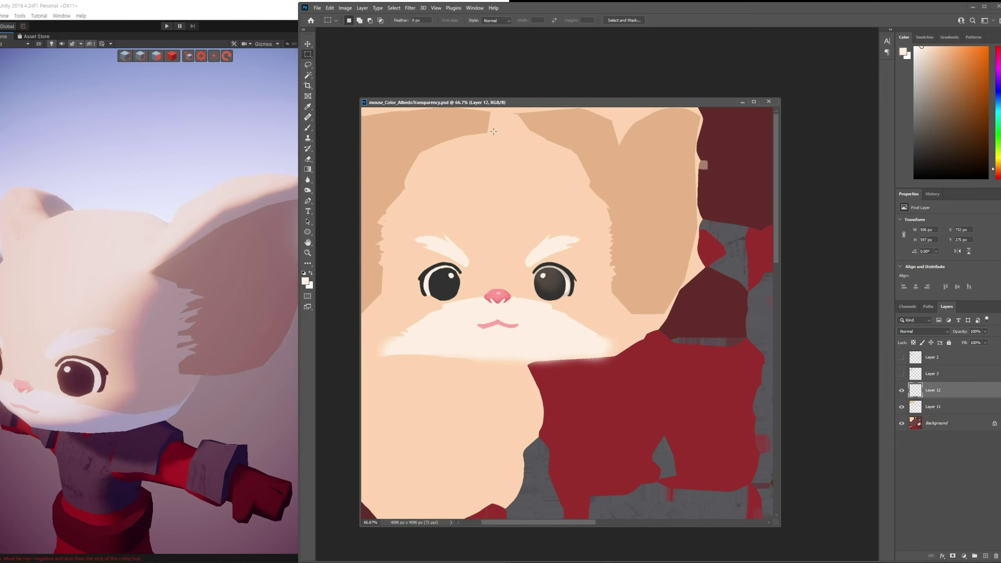
Copy the selected face onto a new layer and flip it horizontally.
drag(494, 132, 627, 346)
key(ctrl+j)
key(ctrl+t)
right_click(574, 272)
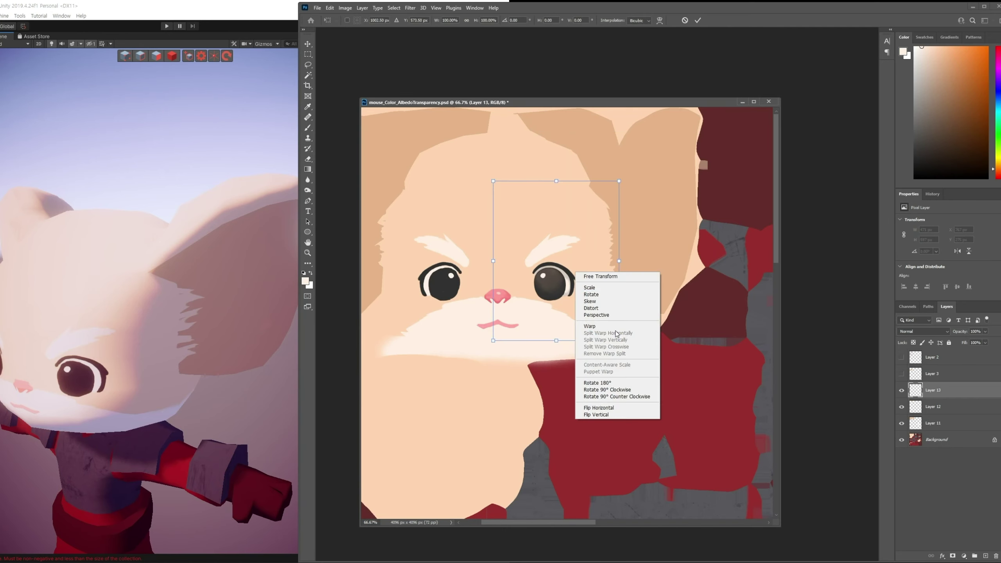
click(620, 330)
key(Escape)
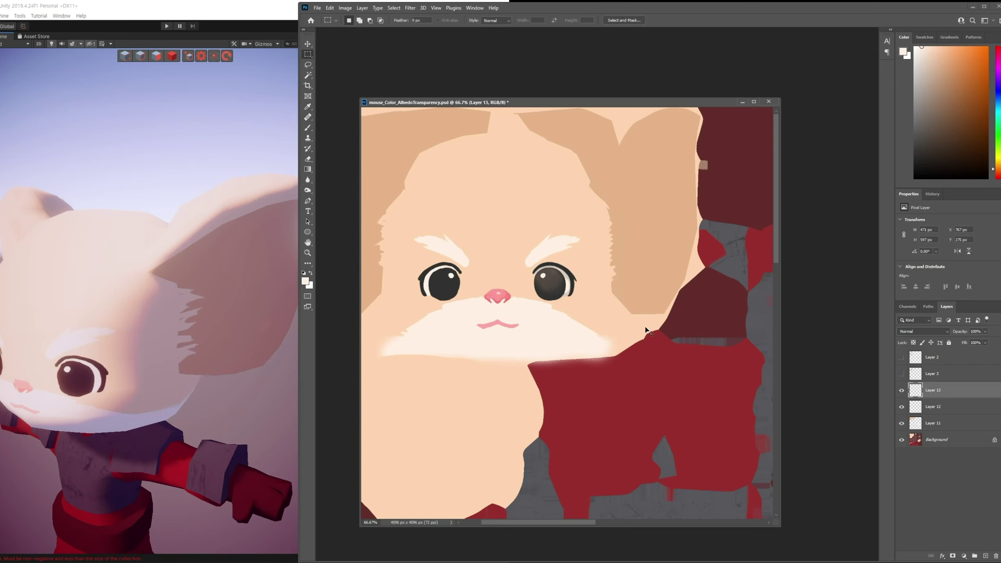
key(ctrl+t)
right_click(585, 263)
click(608, 397)
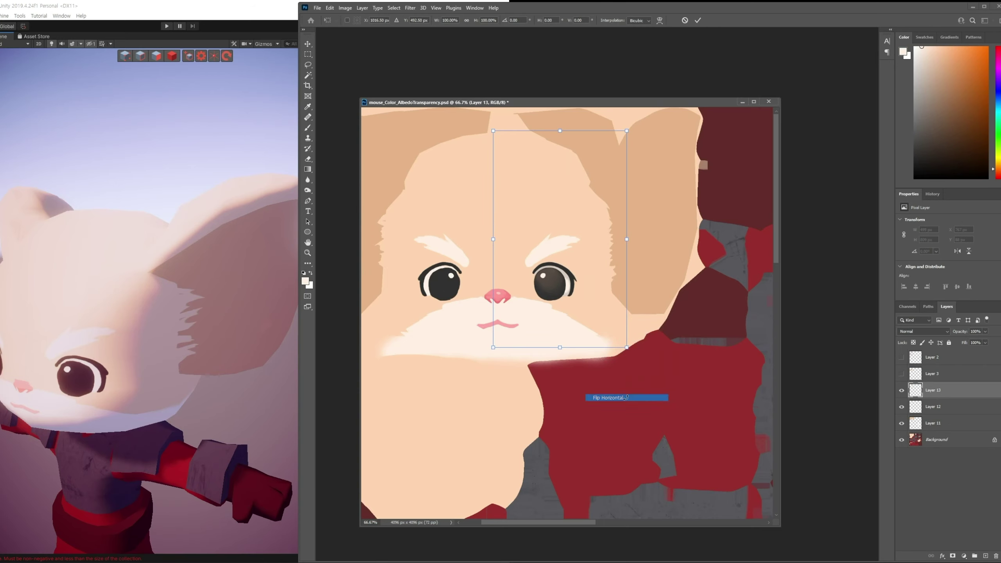
key(Return)
Overlay the mirrored copy on the original to compare, then delete it.
key(v)
drag(634, 296, 510, 296)
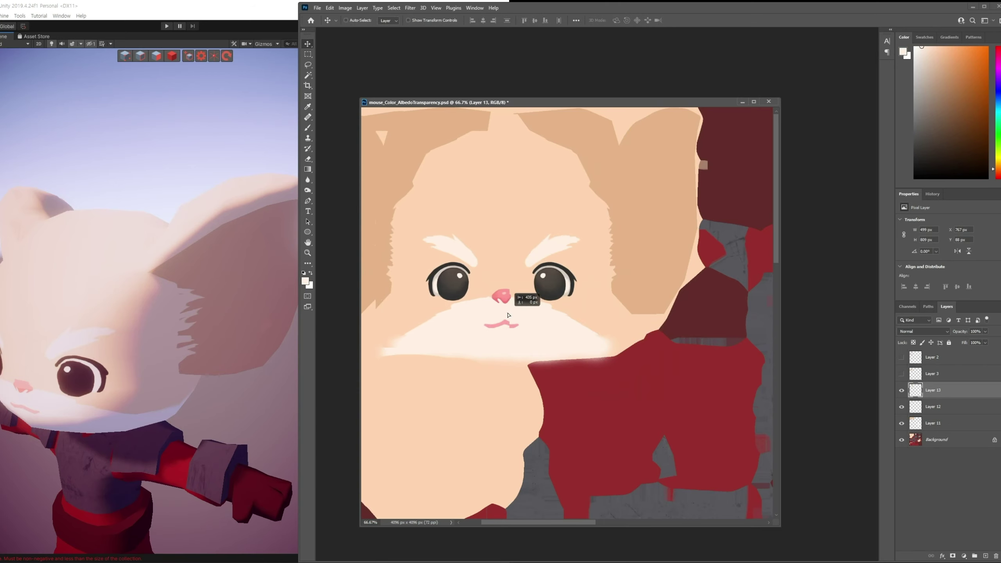
alt+scroll(606, 324, up, 6)
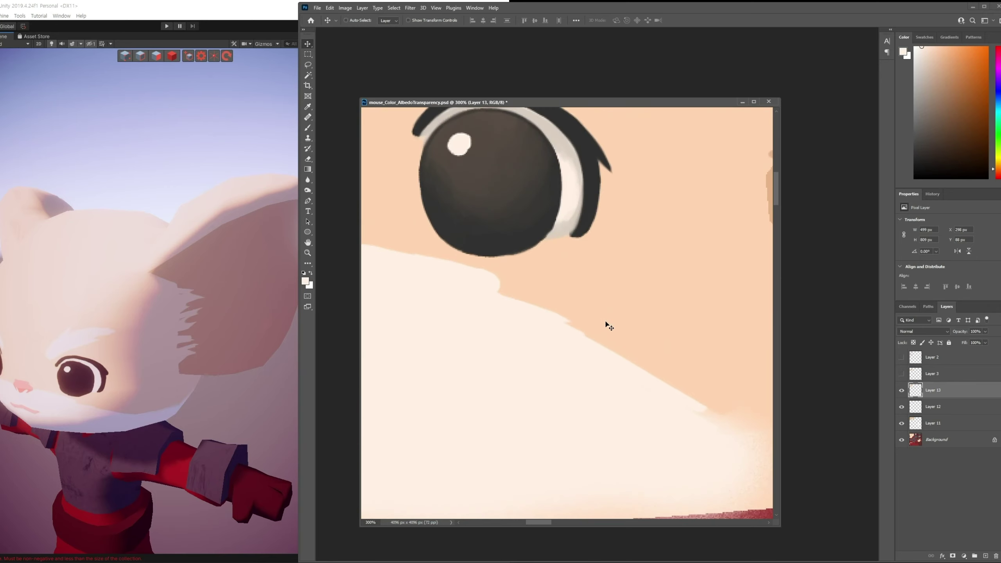
key(Right)
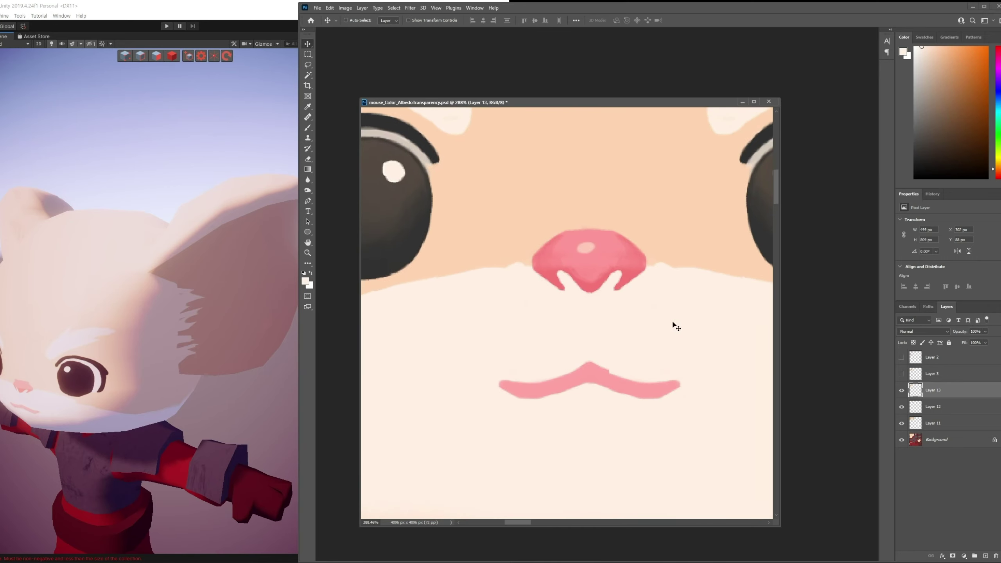
click(900, 390)
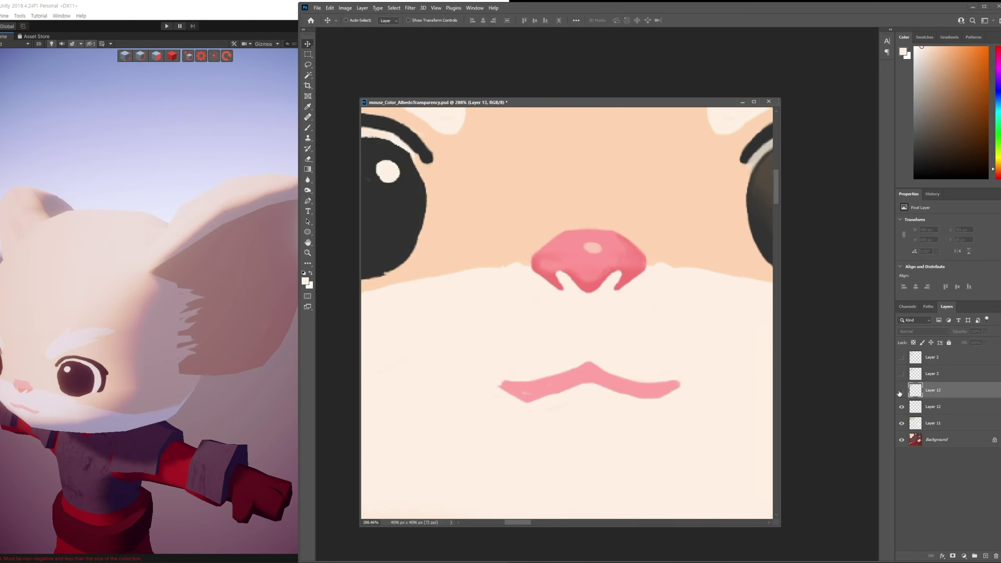
click(901, 390)
click(901, 390)
click(901, 390)
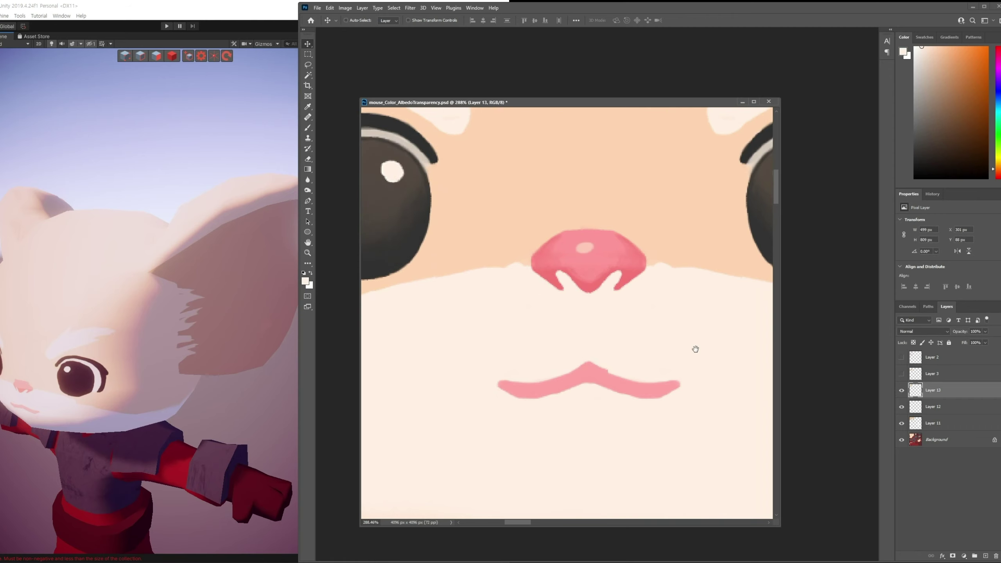
key(Delete)
key(ctrl)
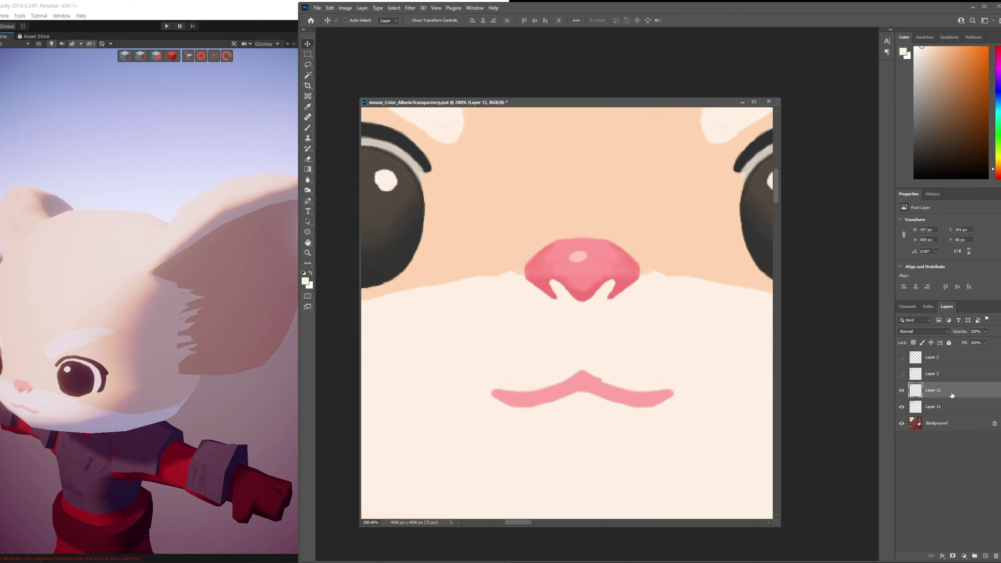
Trim the peak of the pink mouth with cream skin colour.
key(b)
alt+click(597, 383)
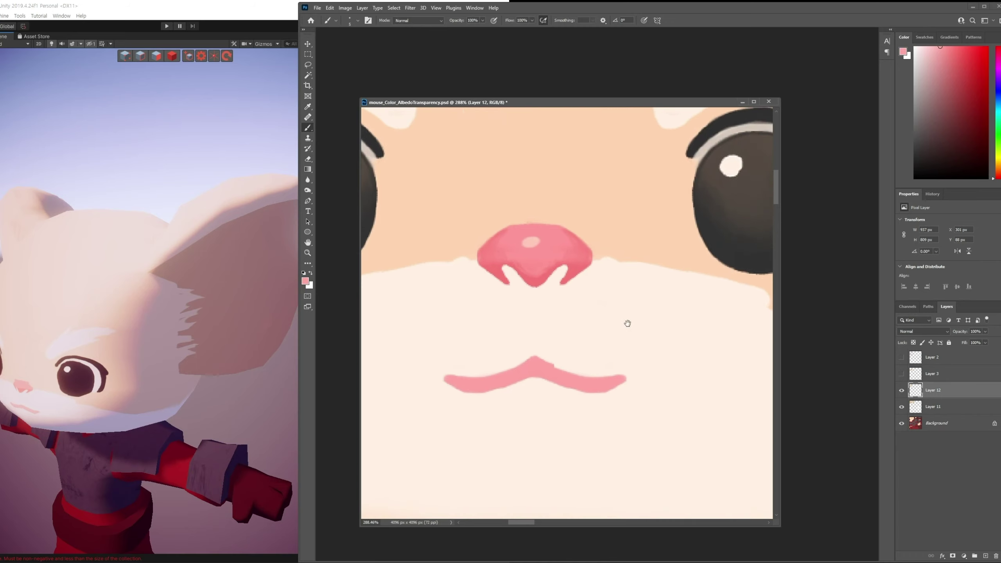
drag(678, 335, 631, 322)
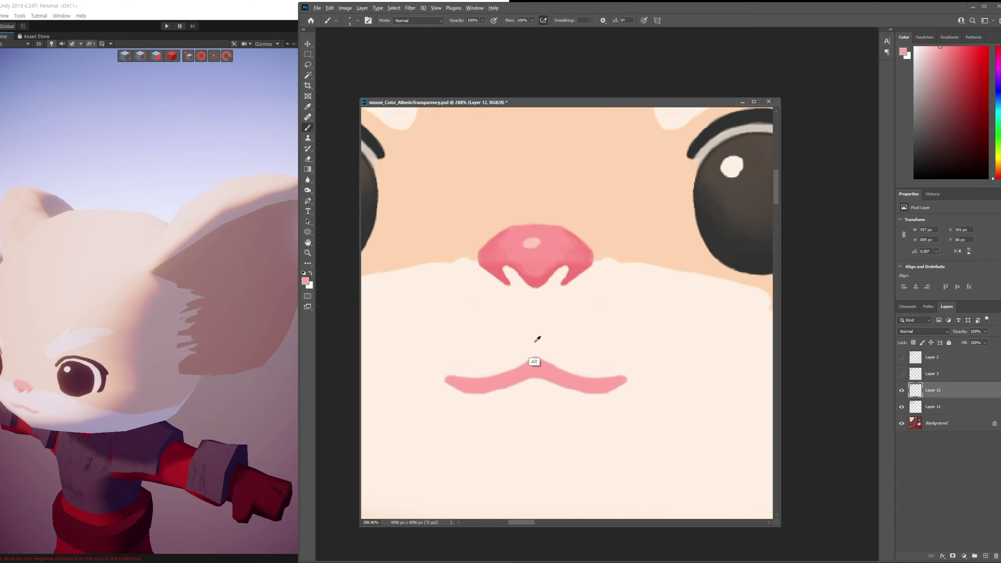
alt+click(508, 364)
drag(531, 354, 548, 357)
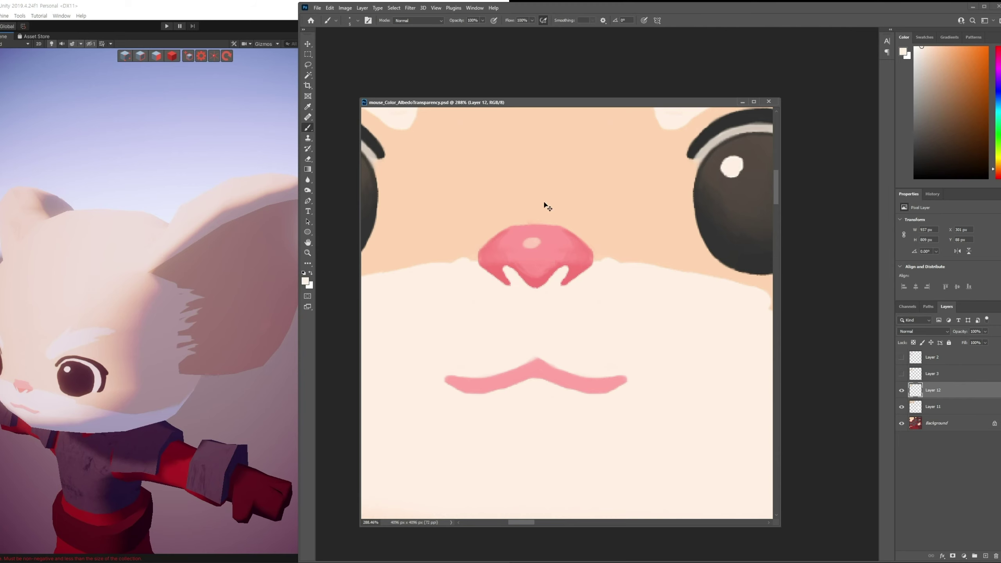
Save the texture as PNG, overwriting mouse_Color_AlbedoTransparency.
key(ctrl+shift+s)
click(517, 261)
click(386, 372)
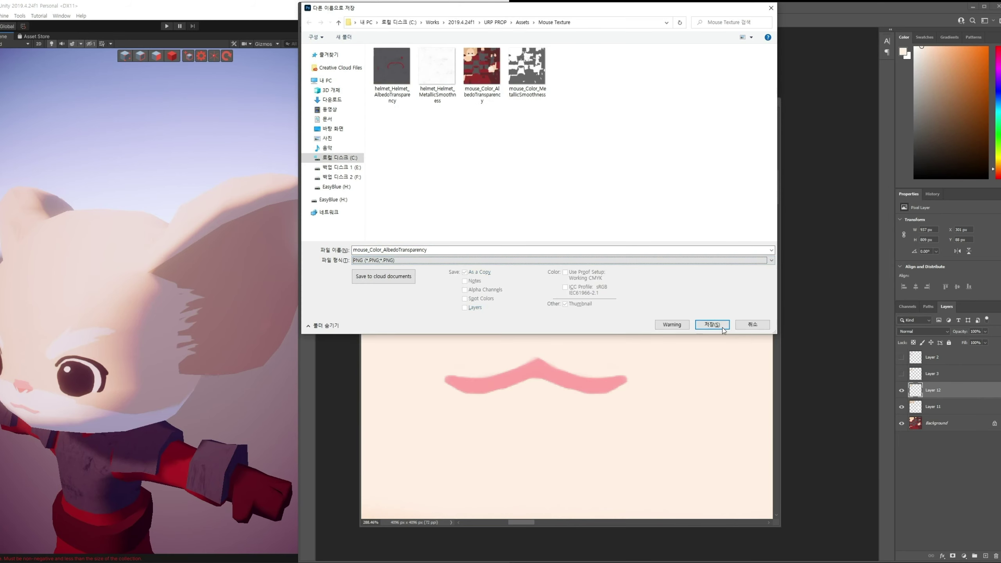
click(722, 327)
click(520, 287)
Confirm the PNG options, frame the updated mouse face in Unity and select the Mousebody mesh.
click(556, 176)
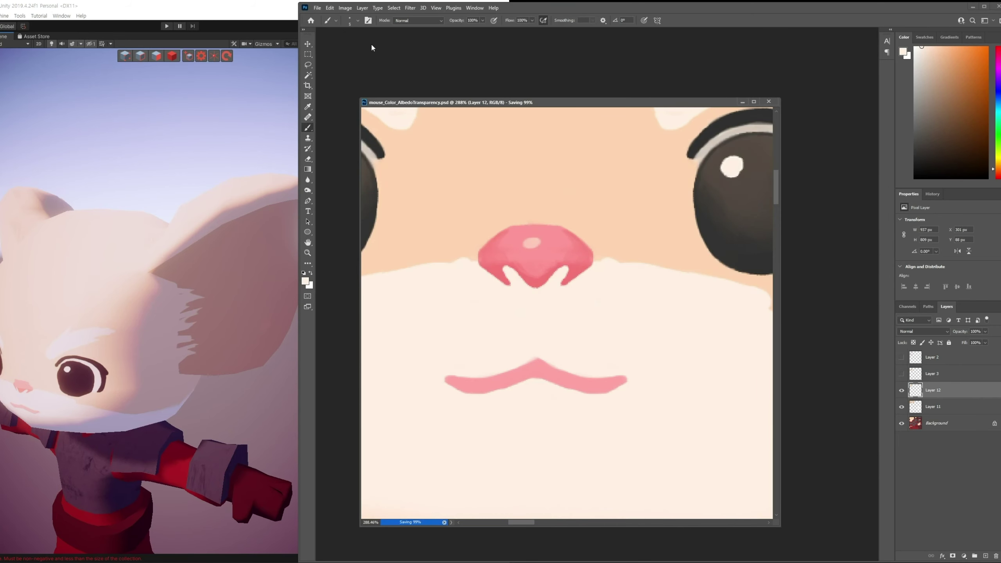
click(272, 11)
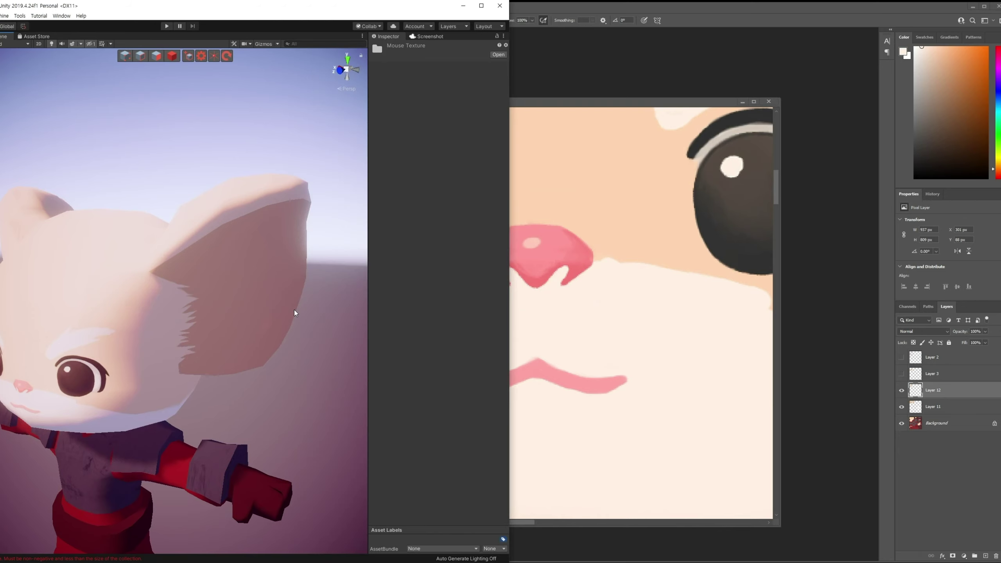
scroll(235, 329, down, 5)
middle_drag(236, 329, 301, 281)
scroll(275, 326, up, 5)
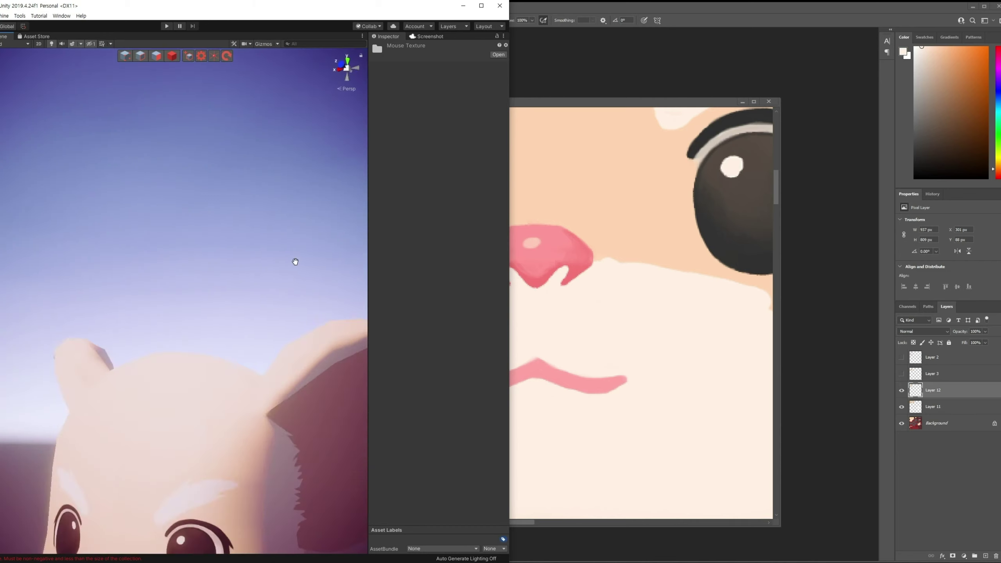
scroll(301, 224, down, 3)
middle_drag(301, 223, 269, 333)
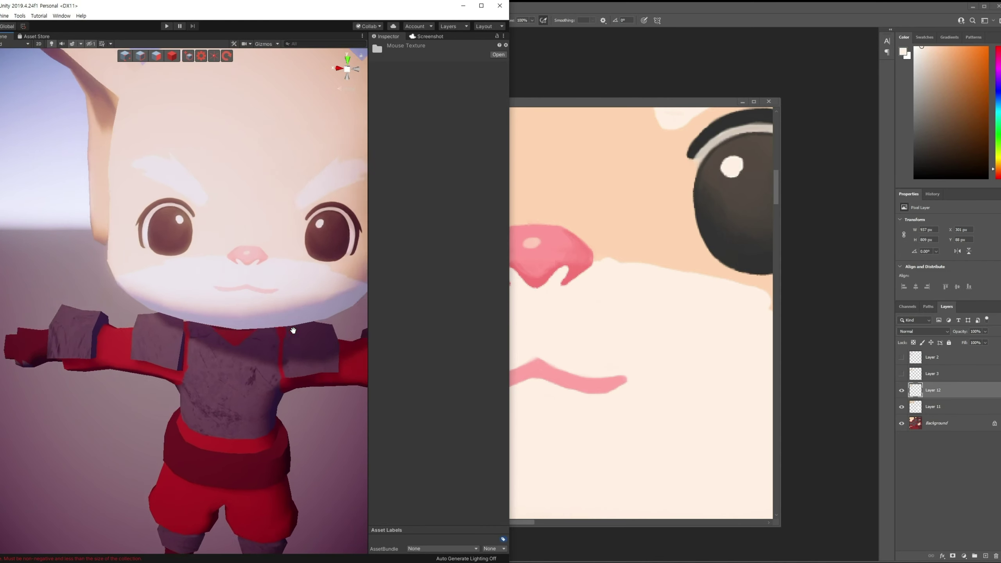
alt+drag(269, 332, 285, 294)
click(285, 294)
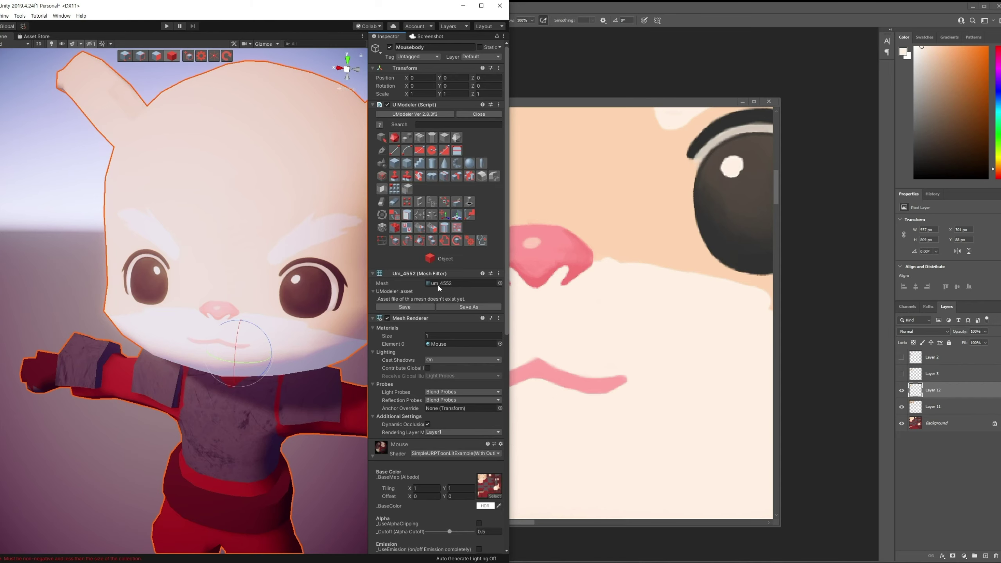
Open the UModeler UV editor docked on the right, zoomed into the face islands in point mode.
key(u)
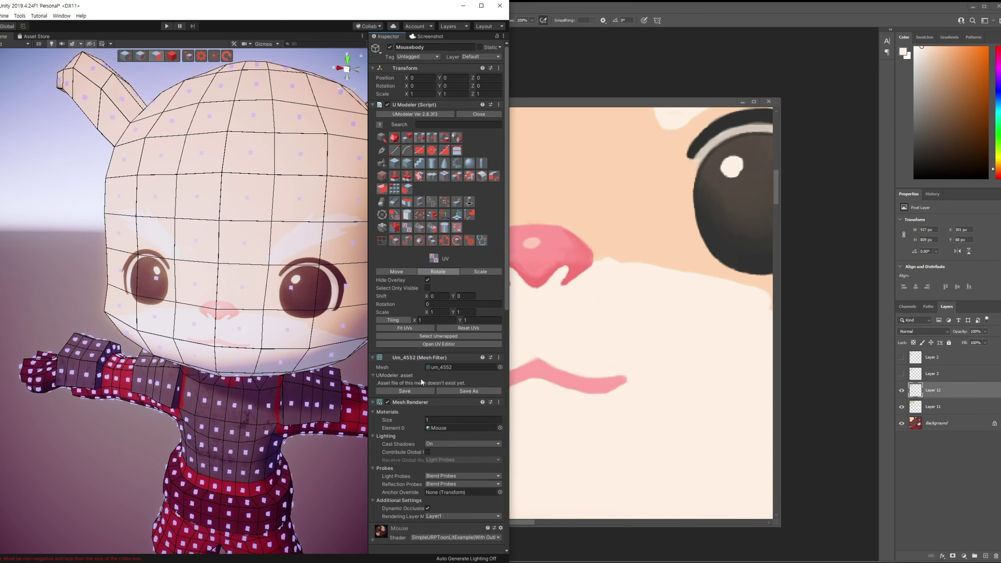
click(461, 342)
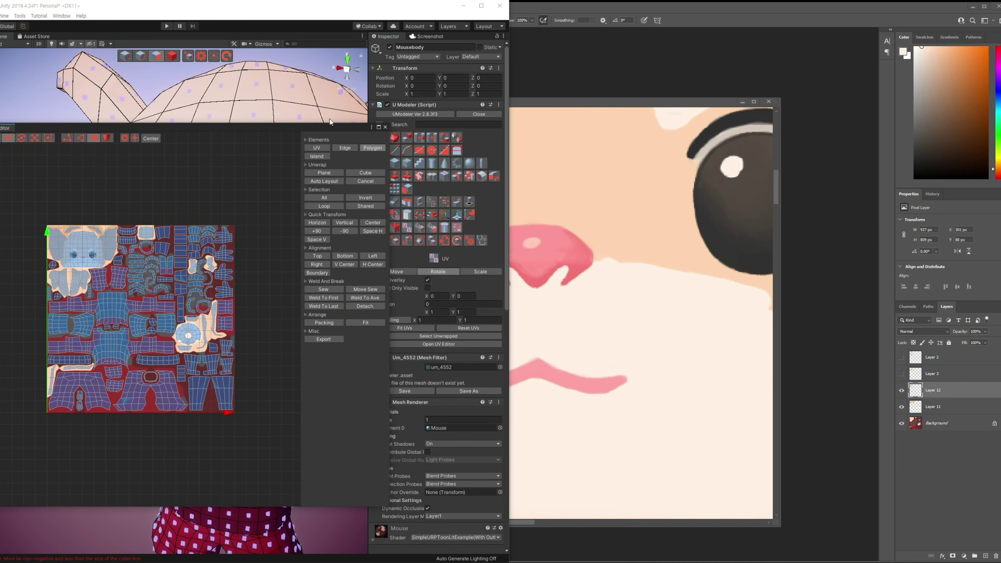
drag(302, 127, 681, 175)
scroll(609, 321, up, 2)
scroll(589, 413, up, 2)
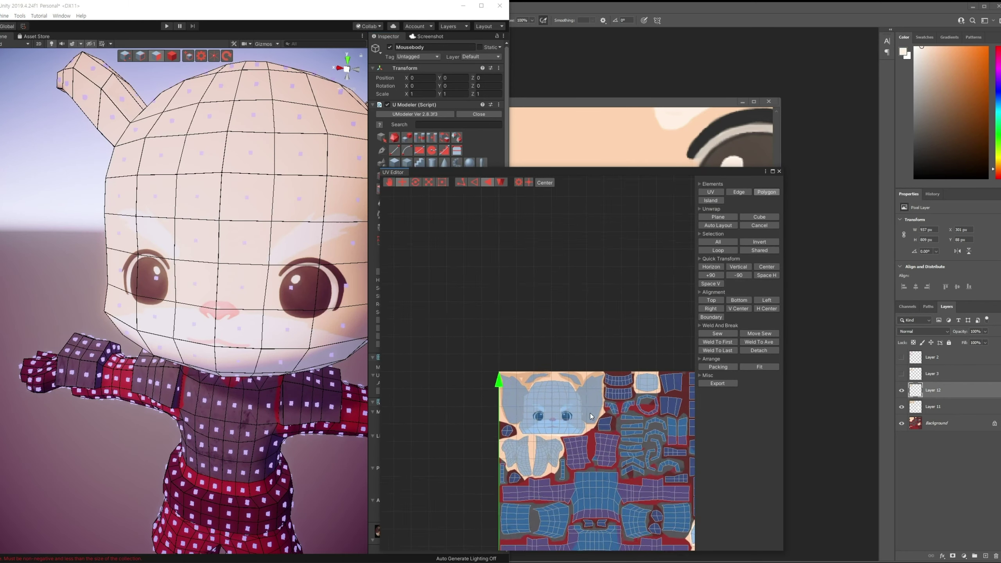
scroll(594, 433, up, 2)
scroll(598, 444, up, 2)
scroll(571, 362, up, 3)
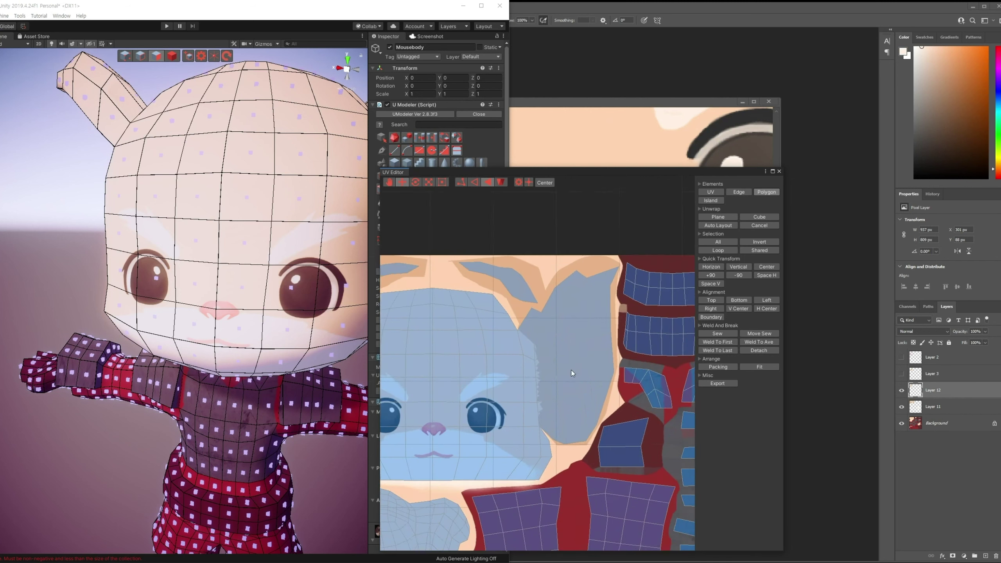
scroll(568, 373, up, 2)
key(1)
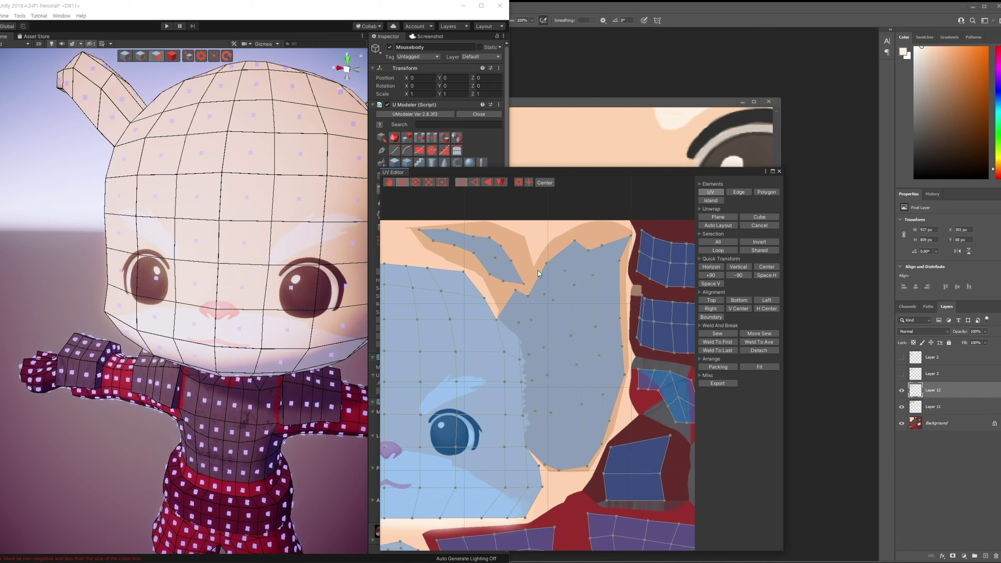
Select UV vertices along the ear edge, then clear the selection.
key(1)
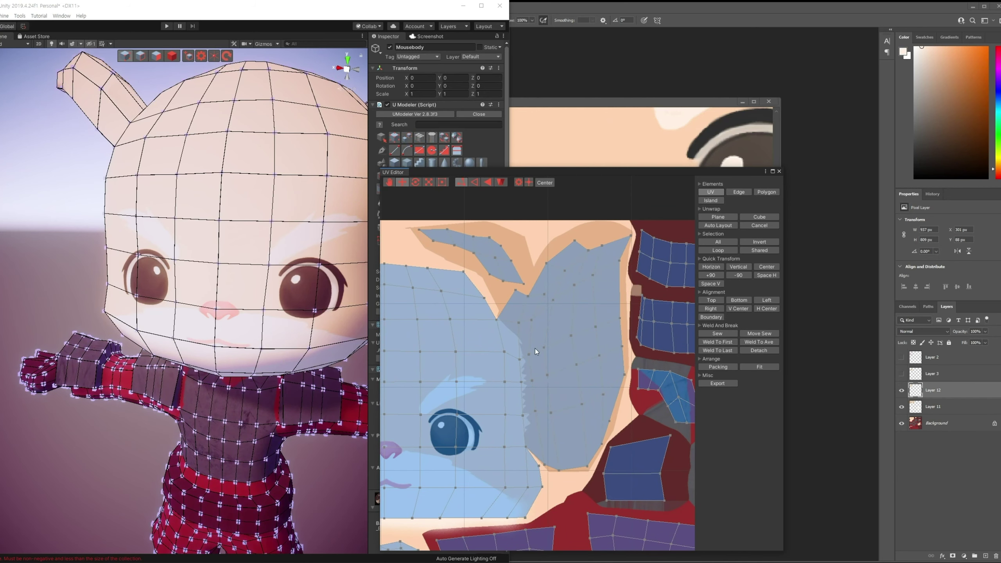
click(531, 353)
drag(525, 317, 549, 383)
shift+click(551, 413)
click(522, 395)
Select the UV vertices along both edges of the face island.
scroll(575, 382, down, 3)
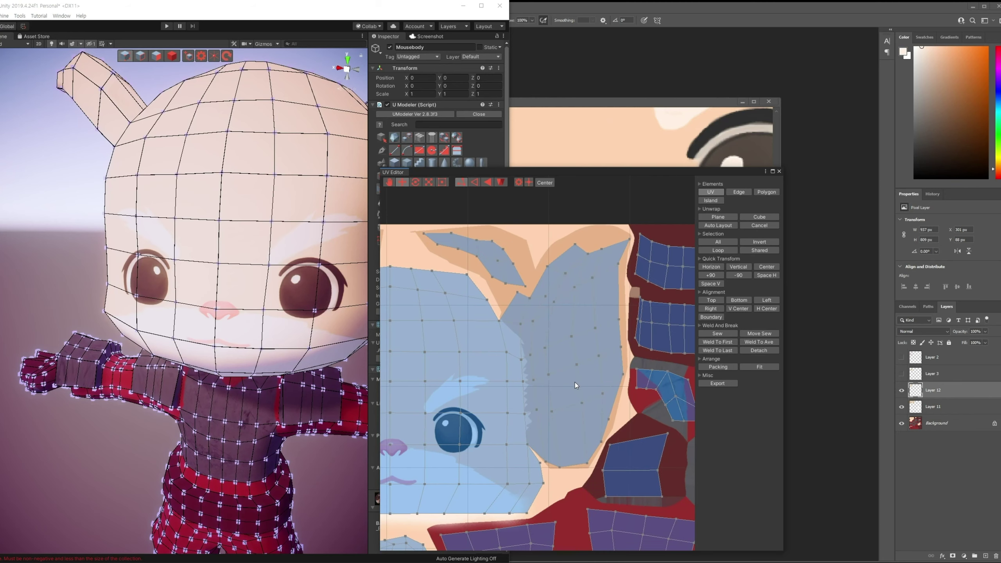
middle_drag(526, 375, 627, 379)
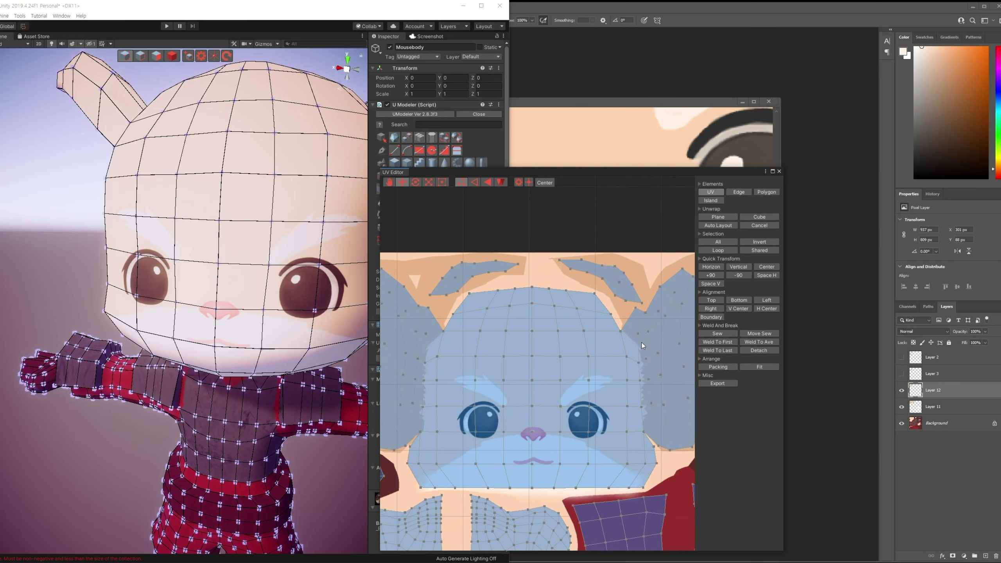
drag(665, 327, 645, 363)
shift+click(650, 380)
shift+click(664, 405)
shift+click(652, 404)
shift+click(643, 407)
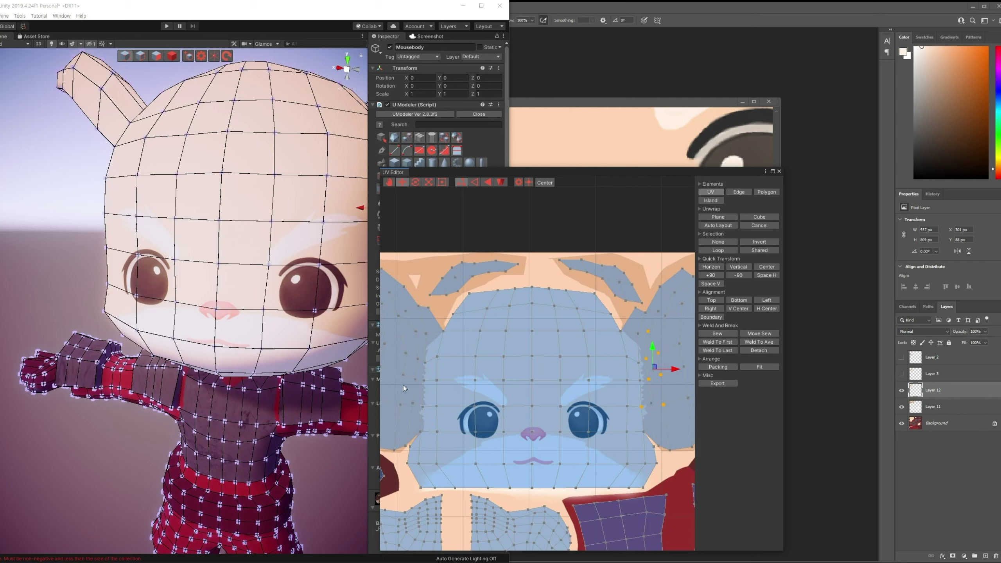
ctrl+click(642, 407)
shift+drag(417, 408, 397, 400)
Scale the selected face UVs wider horizontally and check the head from the side.
key(r)
drag(549, 369, 572, 370)
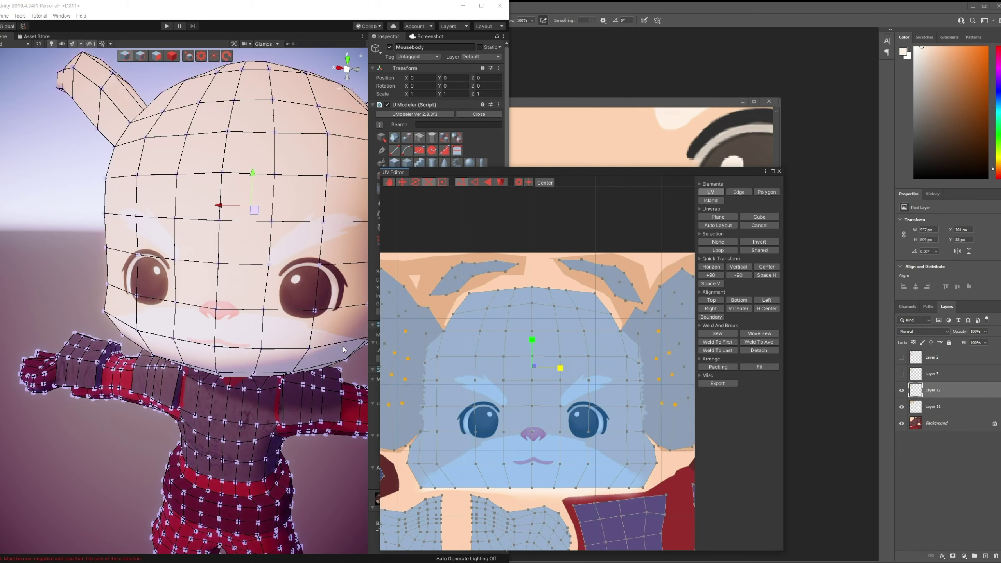
scroll(337, 351, up, 3)
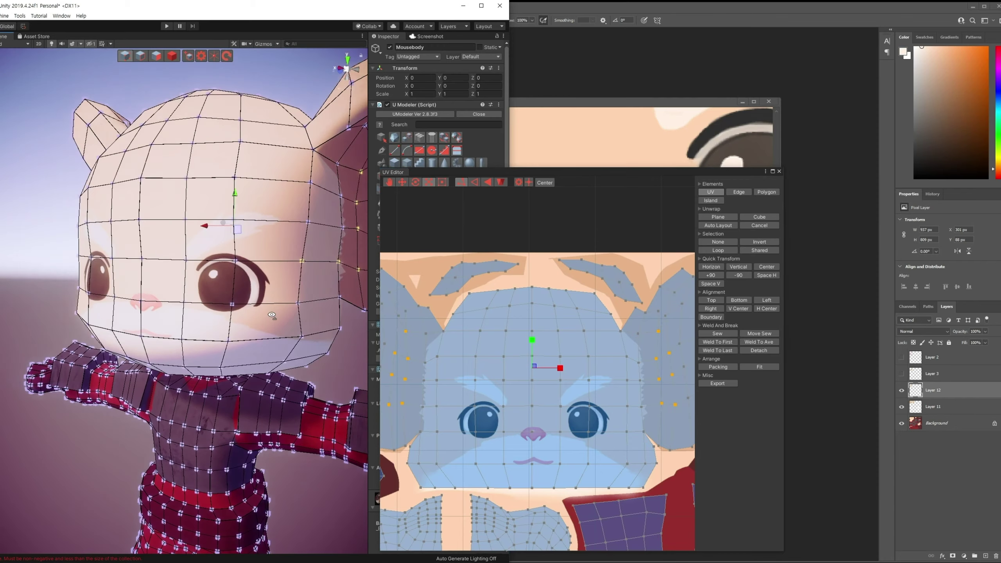
mouse_move(336, 350)
alt+mouse_down()
mouse_move(199, 338)
mouse_move(259, 334)
alt+mouse_up()
scroll(199, 337, up, 5)
scroll(199, 338, down, 3)
Close the UV editor, return to Object mode, save the scene and bring Photoshop forward.
click(779, 172)
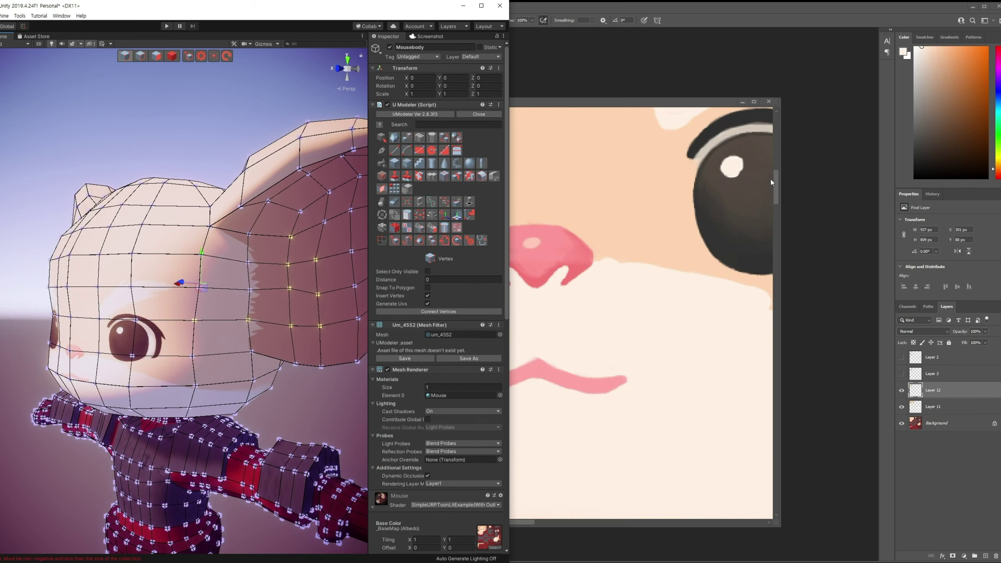
click(172, 55)
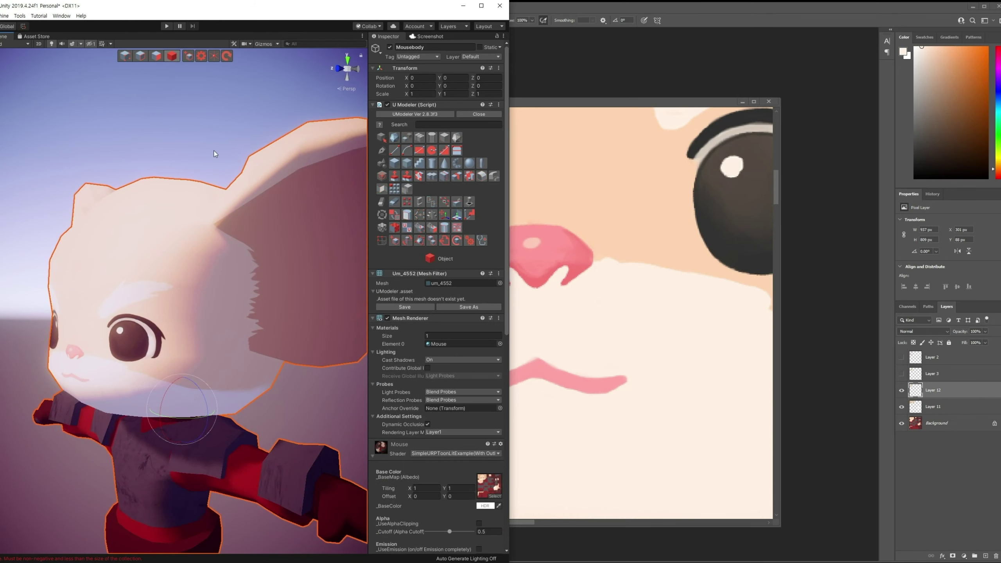
scroll(276, 179, up, 2)
key(ctrl+s)
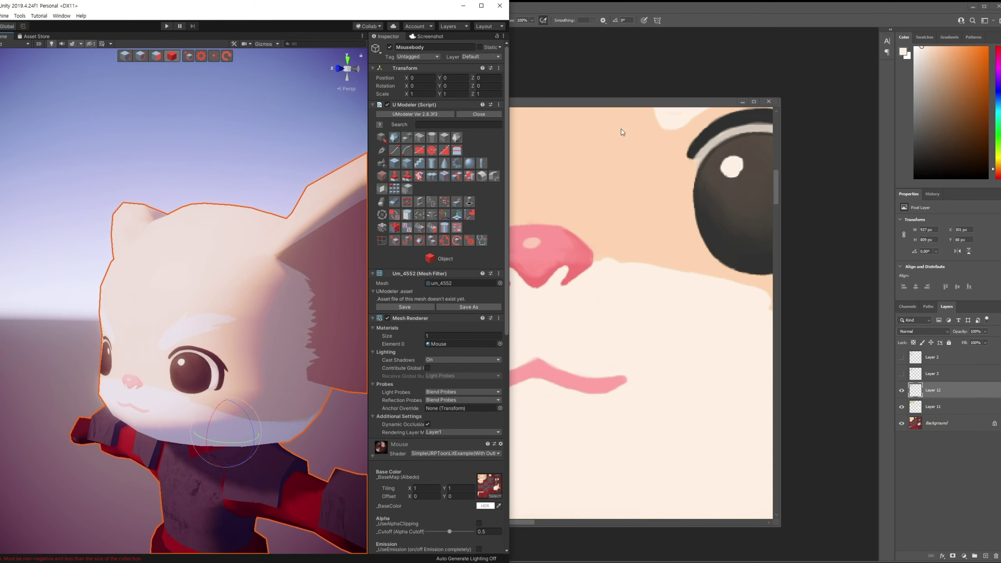
click(620, 131)
alt+scroll(621, 131, down, 2)
alt+scroll(537, 275, up, 3)
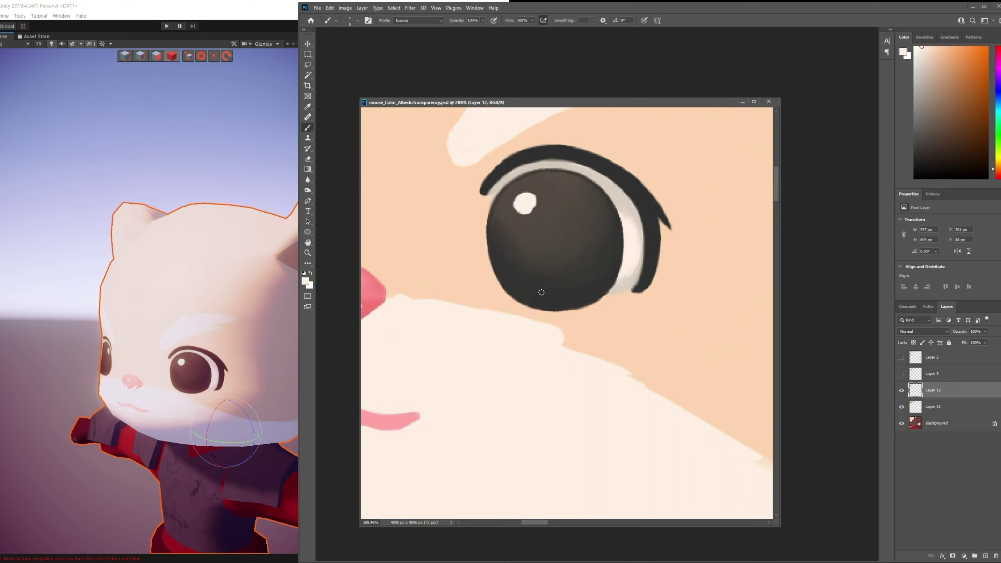
Rotate and zoom the 3D scene to view the mouse's face head-on.
click(276, 276)
alt+drag(276, 276, 321, 303)
scroll(321, 303, up, 2)
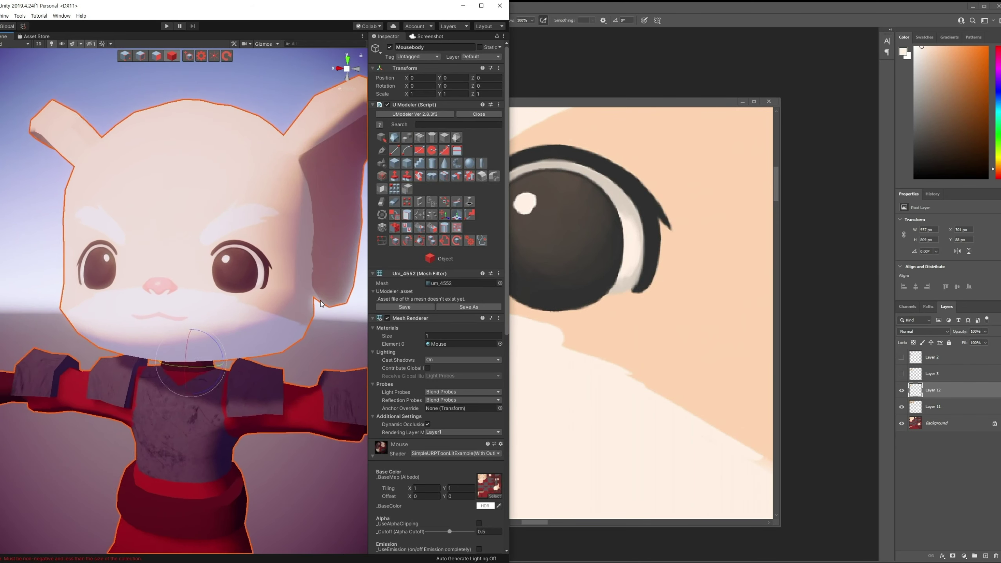
With a size-3 brush and sampled eye colours, repaint the eye outline and lengthen the eyelash tip.
click(696, 103)
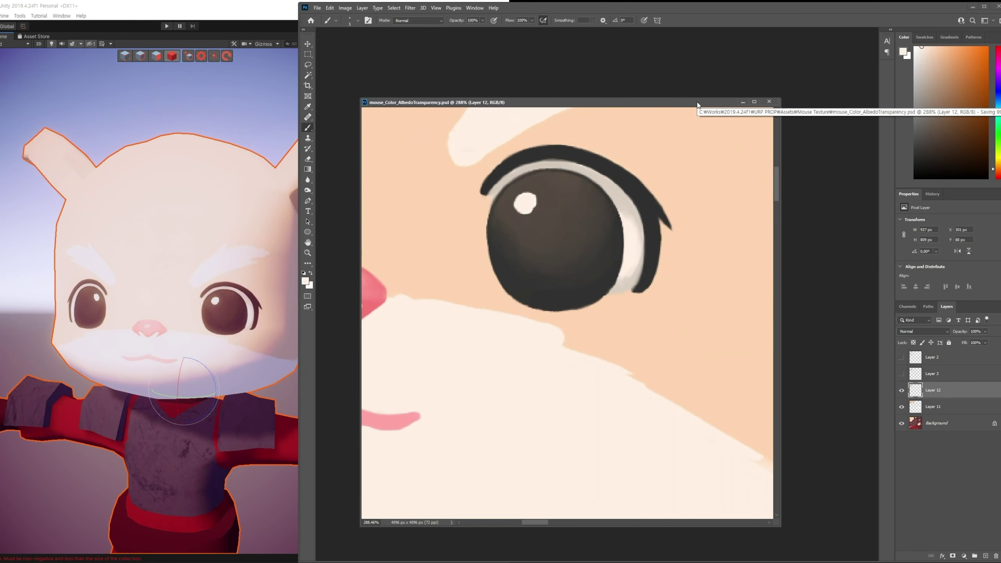
key(bracketleft)
key(bracketleft)
alt+click(600, 297)
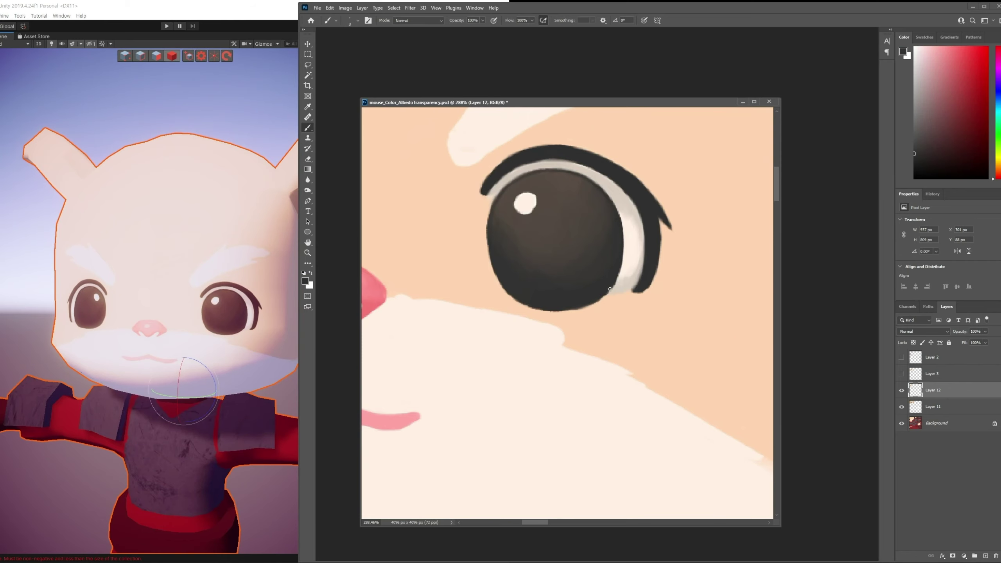
alt+click(610, 291)
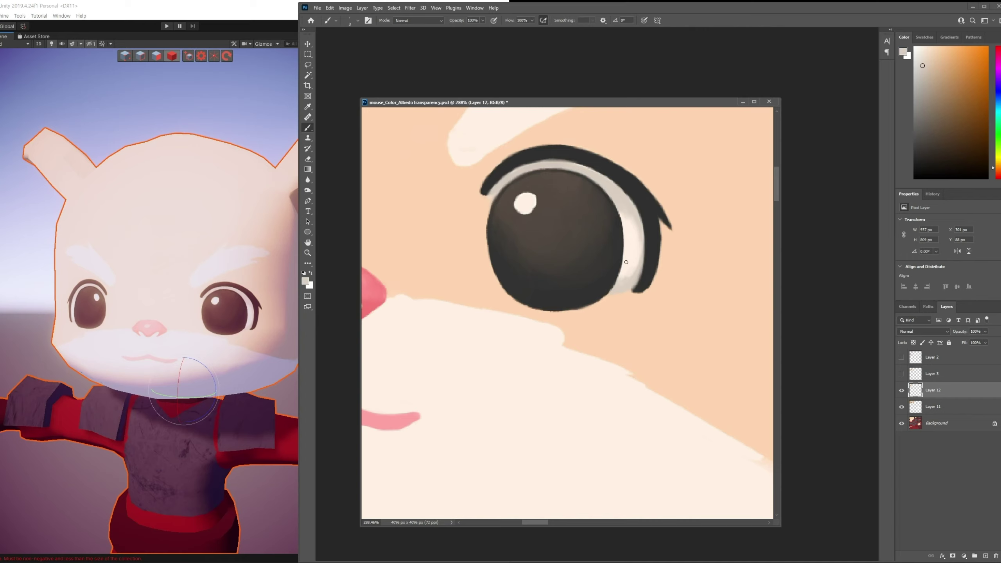
alt+click(610, 287)
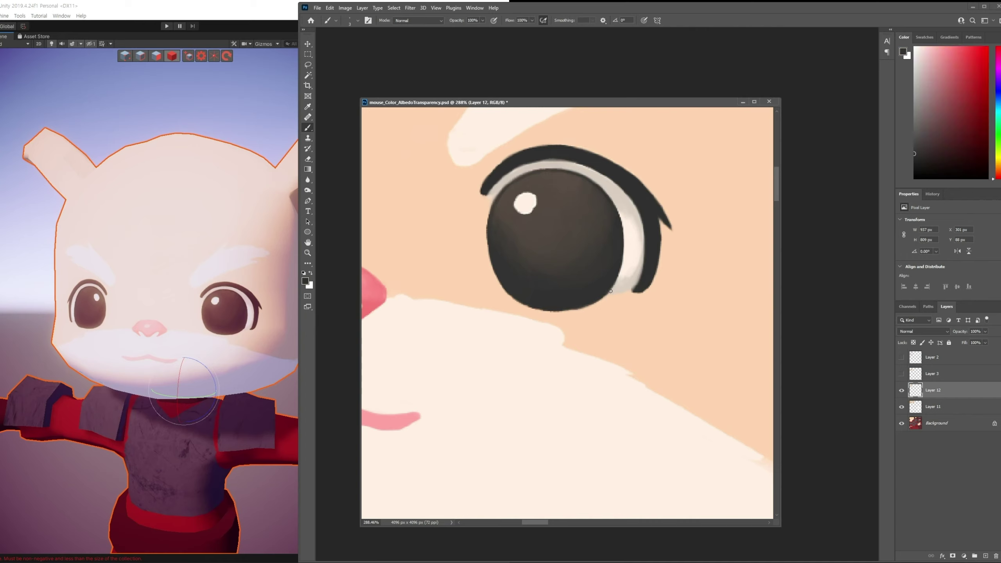
alt+click(611, 314)
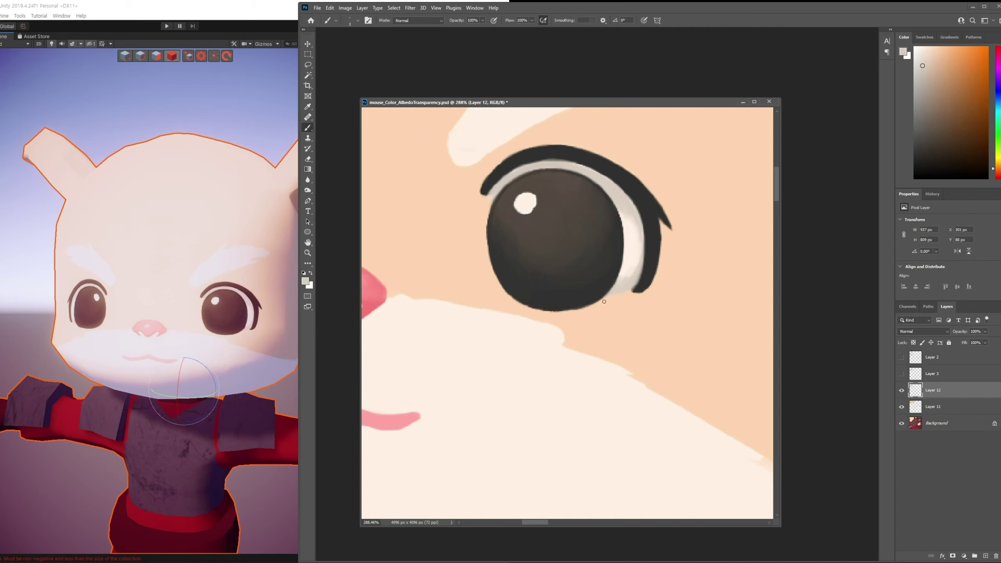
alt+click(642, 287)
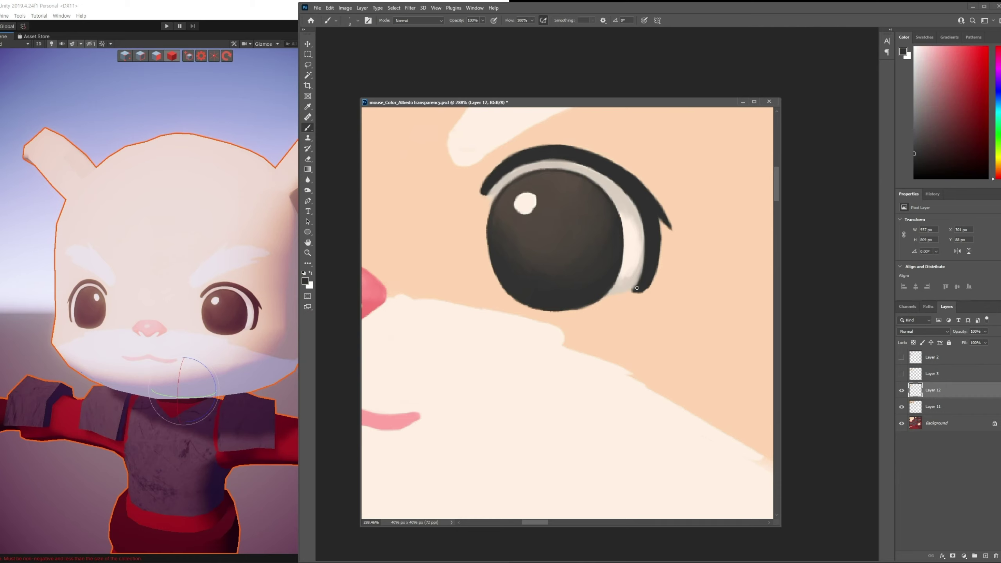
drag(628, 294, 645, 284)
alt+click(630, 286)
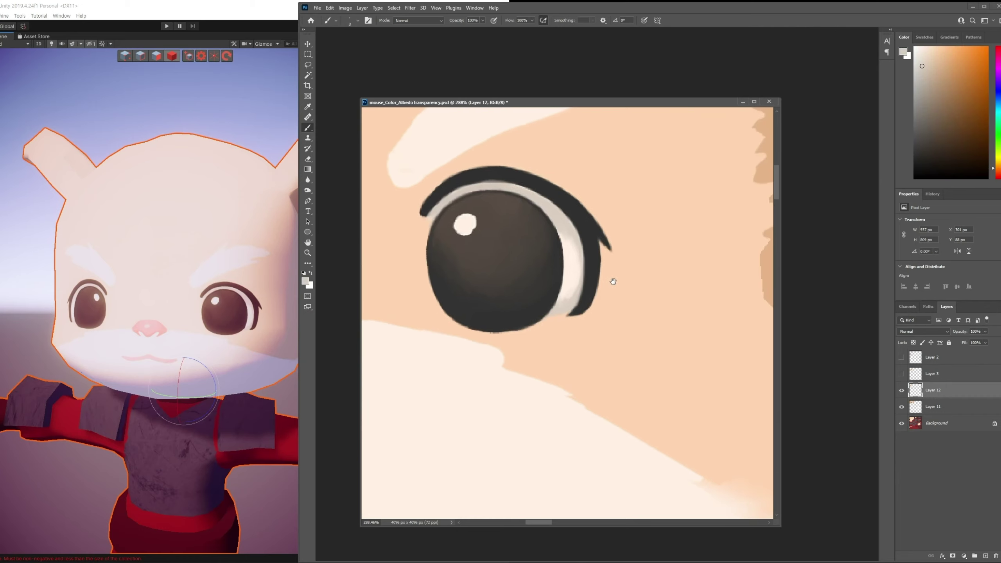
Paint light-peach notches into the darker fur edge with a size-6 brush.
mouse_move(683, 237)
mouse_down()
mouse_move(498, 292)
mouse_move(516, 333)
mouse_up()
alt+click(493, 303)
key(bracketright)
key(bracketright)
key(bracketright)
alt+click(517, 340)
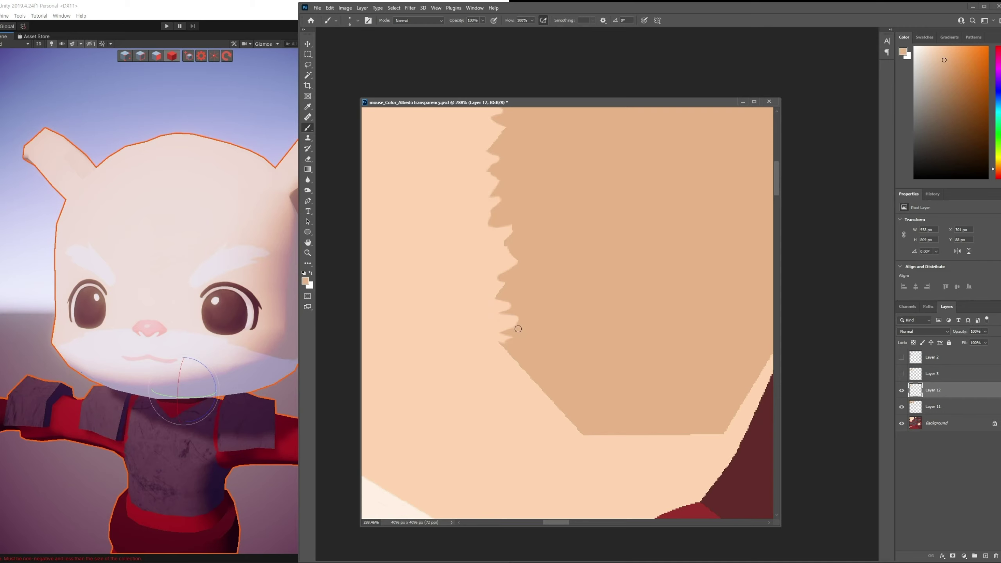
scroll(526, 241, up, 3)
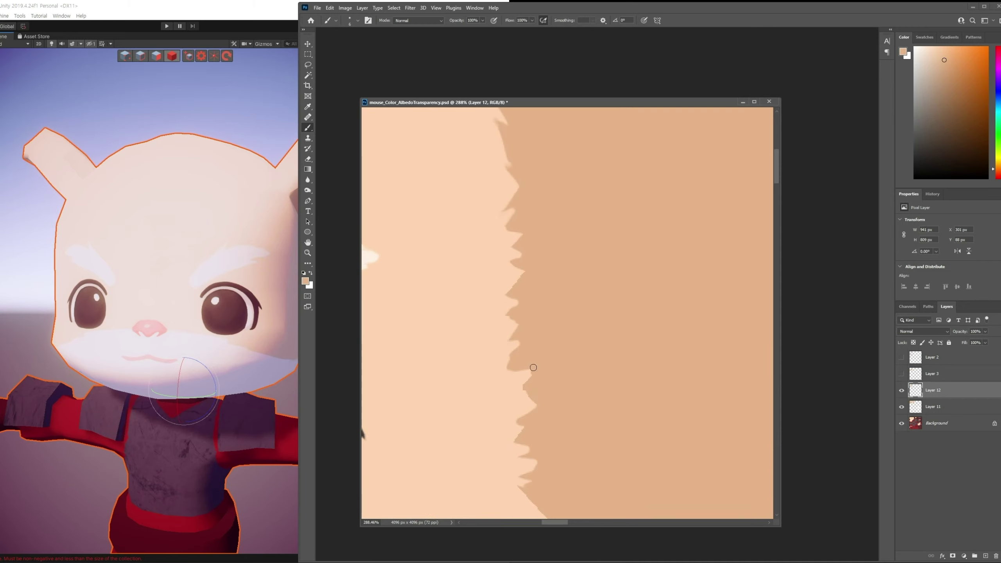
scroll(564, 337, up, 2)
alt+scroll(564, 339, down, 4)
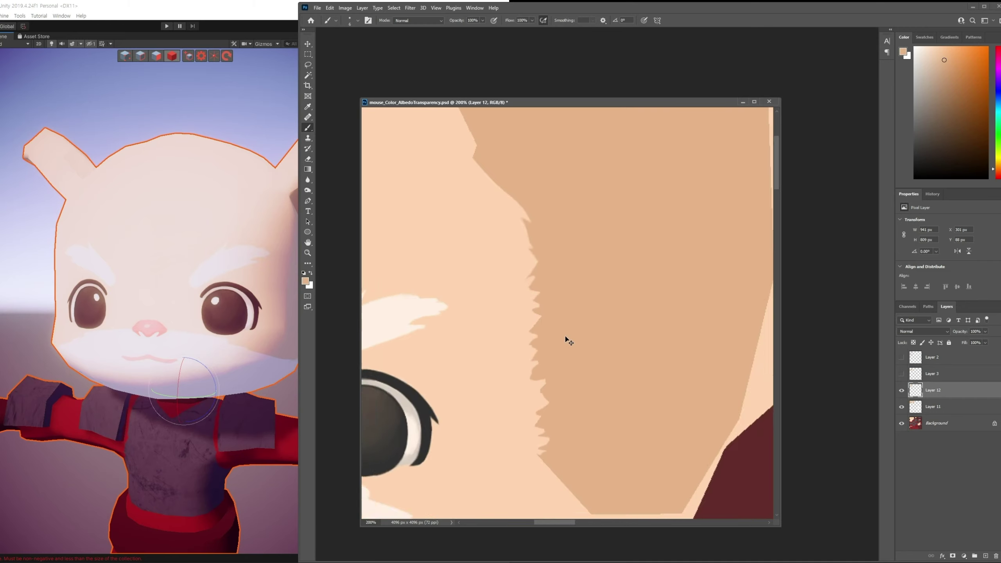
Fit the whole face texture in view, enlarge the brush to 35 and sample dark pupil tones.
drag(569, 339, 603, 362)
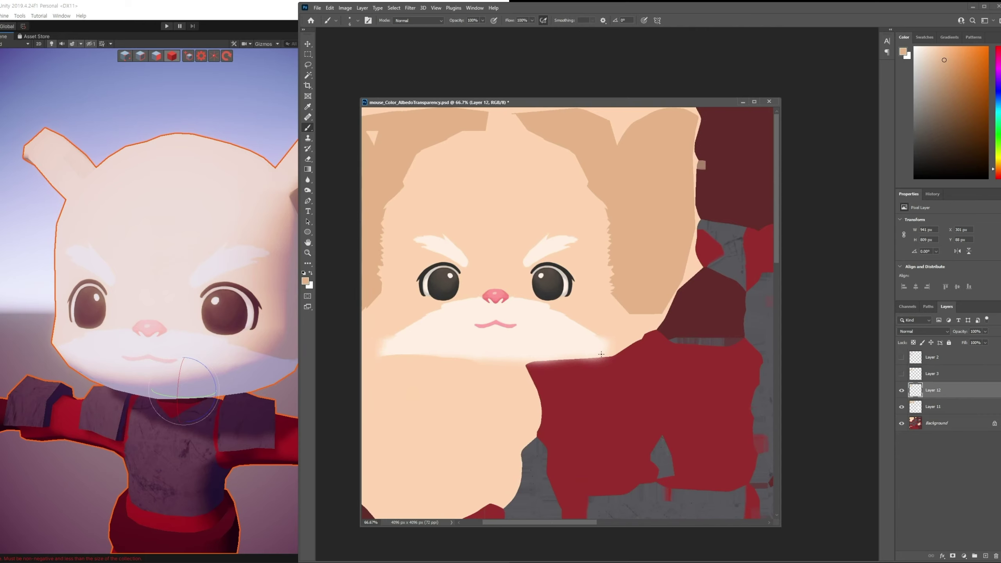
key(bracketright)
key(bracketright)
key(bracketright)
alt+click(548, 290)
alt+click(553, 285)
alt+click(542, 290)
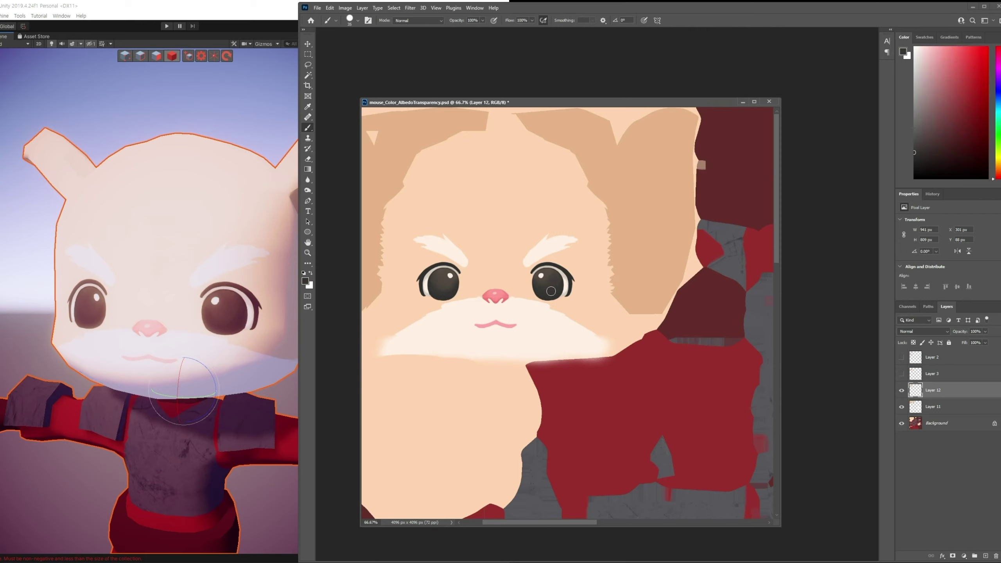
alt+click(554, 286)
Save the texture and draw a rectangular selection around the right eye area.
key(ctrl+s)
key(m)
drag(492, 140, 638, 358)
Copy the selected right-eye area to a new layer and move it over the left eye.
scroll(615, 351, left, 2)
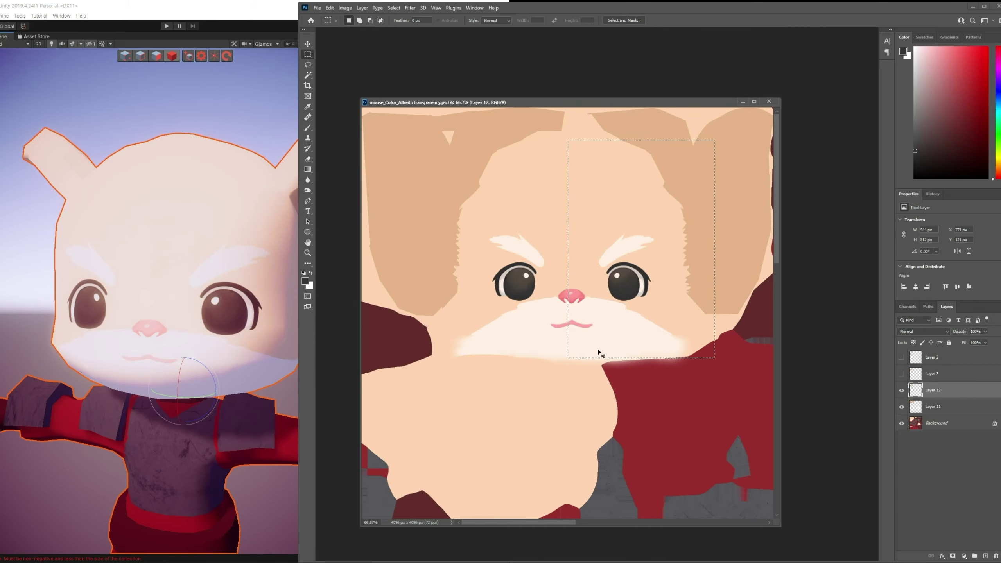
right_click(628, 307)
click(665, 444)
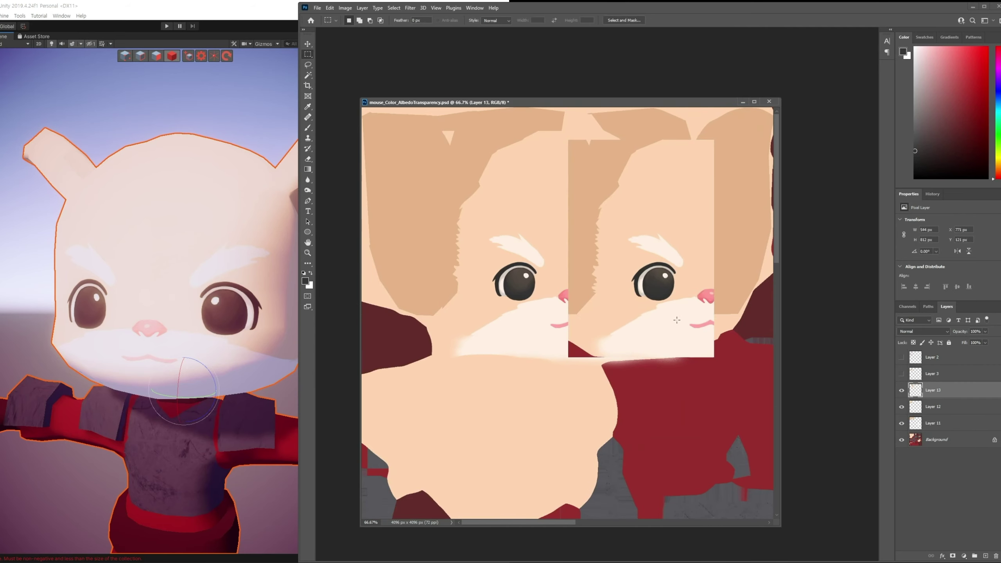
key(v)
drag(700, 335, 559, 338)
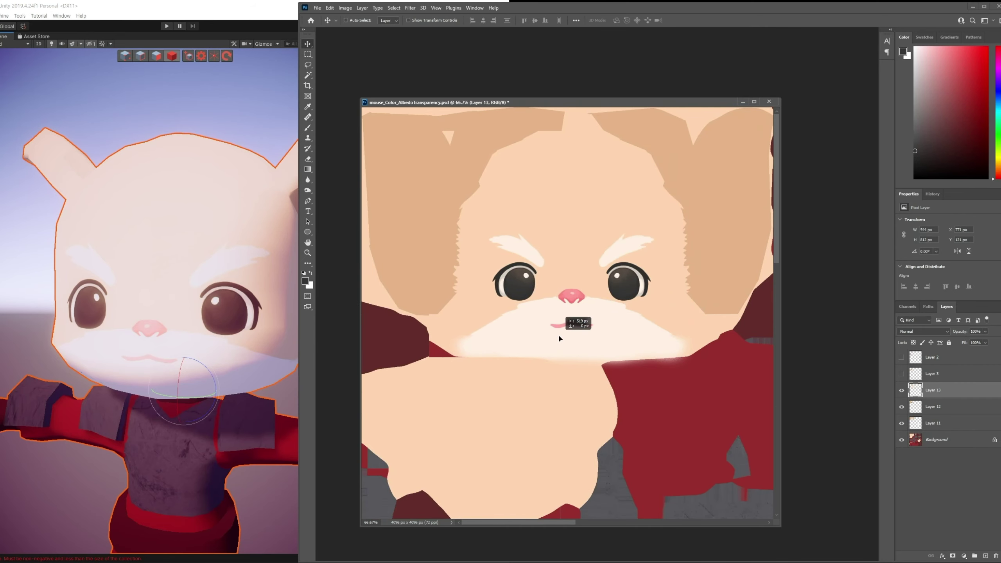
Lasso and delete the stray red corner of the copied eye patch.
key(l)
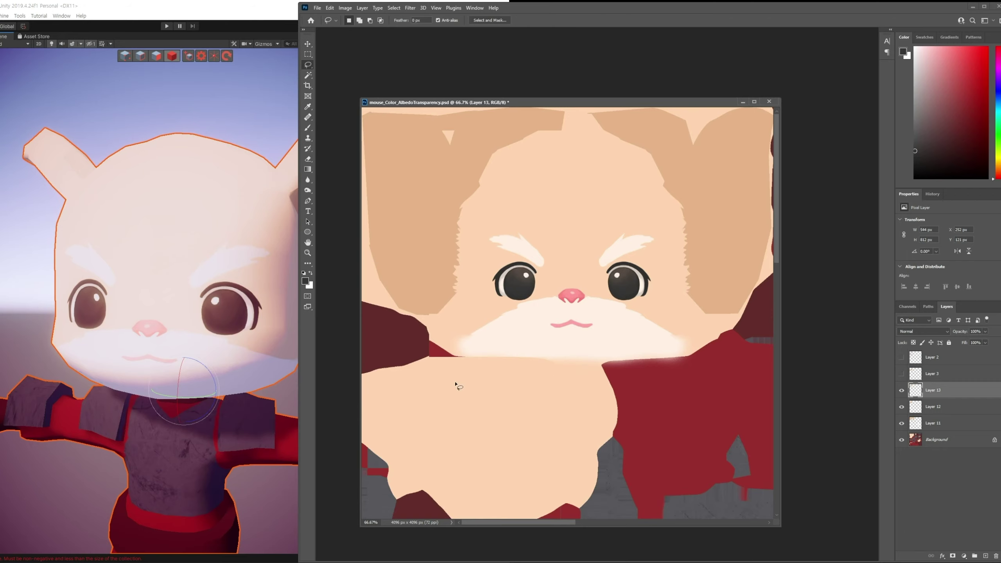
drag(456, 384, 457, 381)
key(Delete)
key(ctrl+d)
Nudge the eye patch into alignment and merge it down into Layer 12.
key(v)
key(Left)
key(Left)
key(Left)
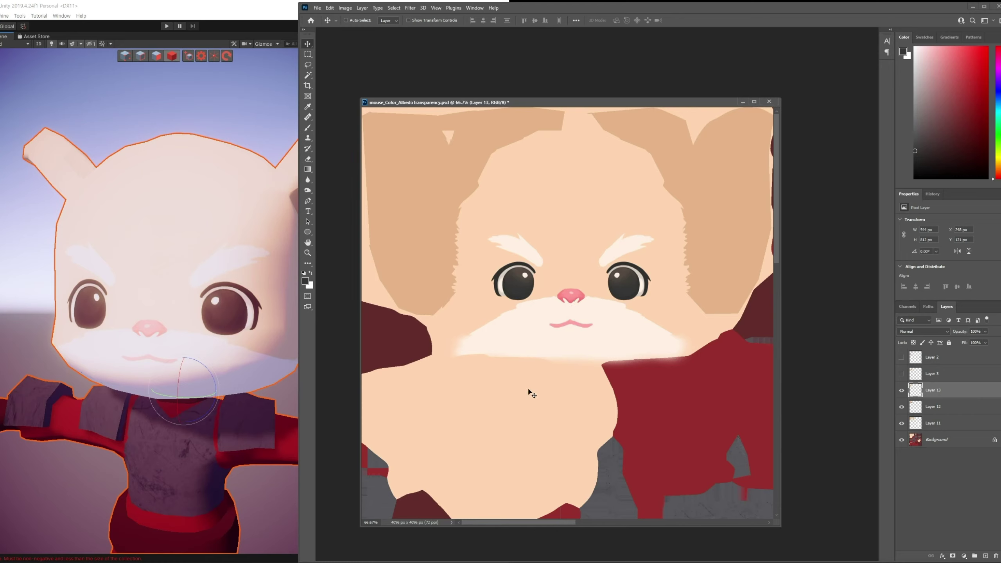
key(Left)
key(Left)
key(Right)
key(Right)
key(Right)
key(Right)
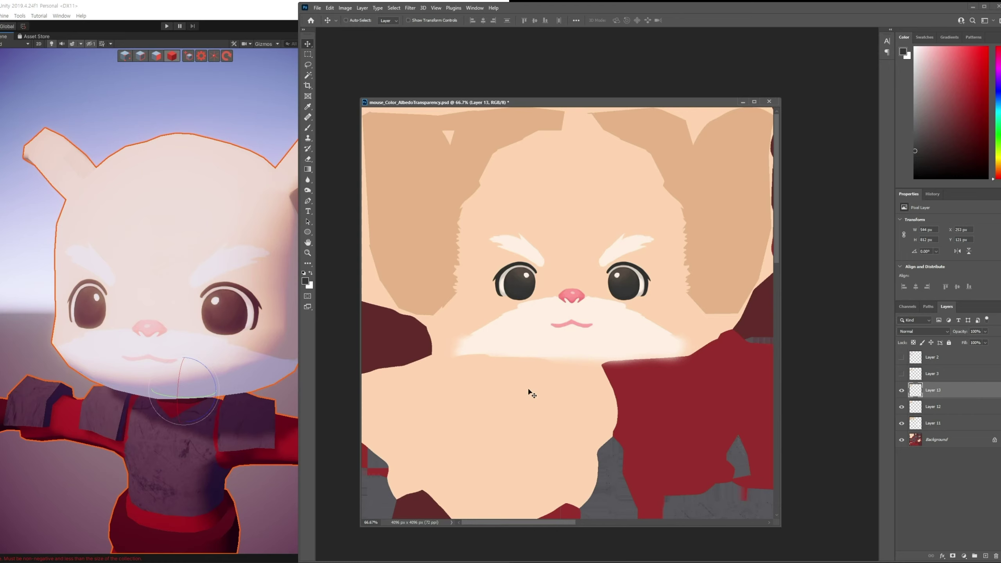
key(Left)
key(Right)
key(Right)
key(Right)
key(ctrl+e)
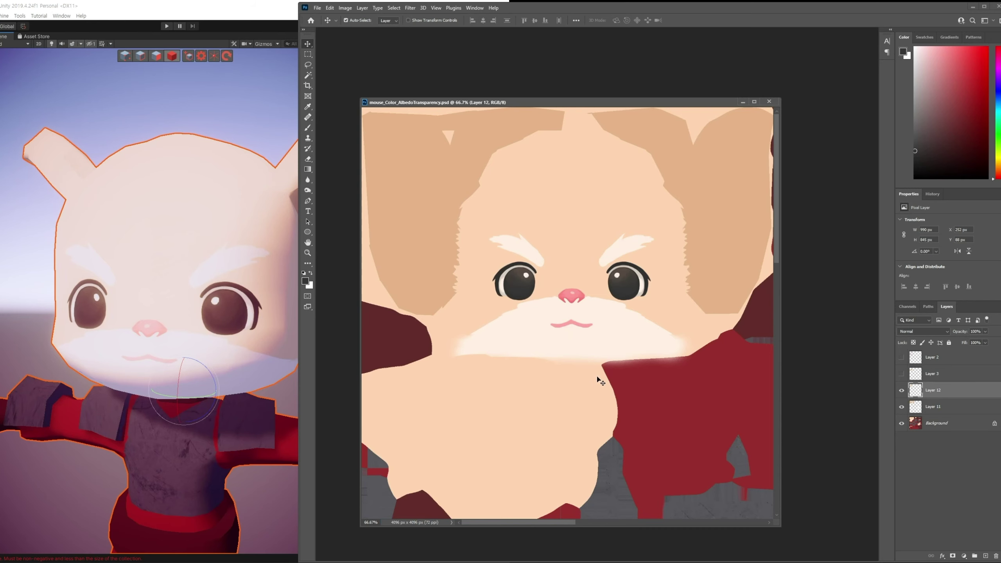
Save the texture as PNG, overwriting mouse_Color_AlbedoTransparency.
key(ctrl+shift+s)
click(490, 355)
click(493, 466)
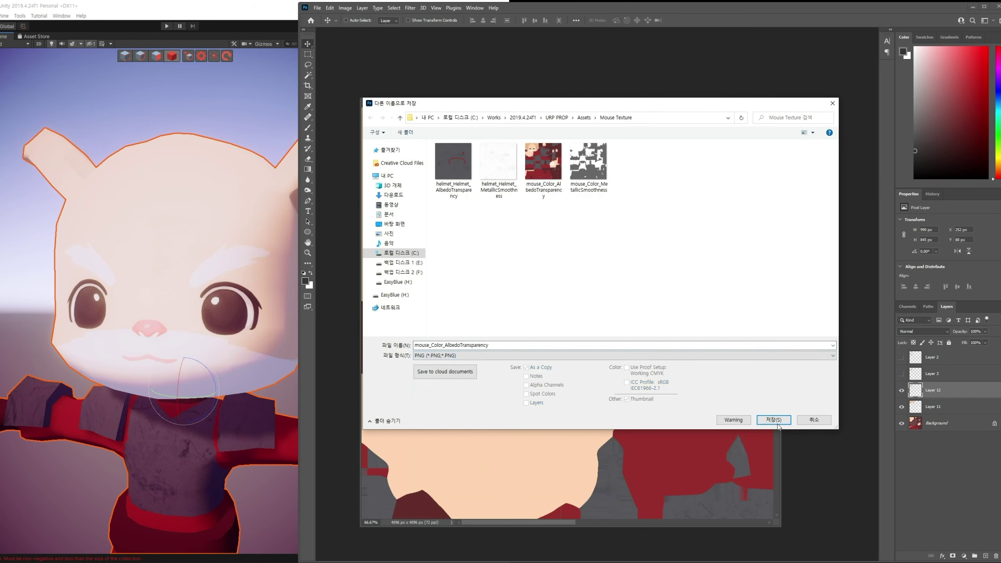
click(773, 419)
click(528, 287)
click(537, 174)
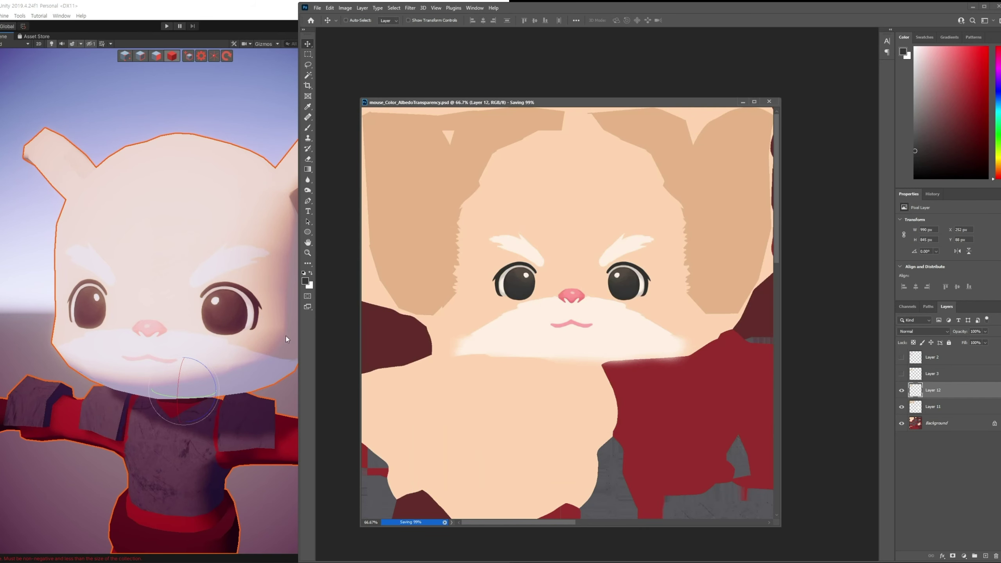
click(287, 339)
middle_drag(289, 327, 244, 335)
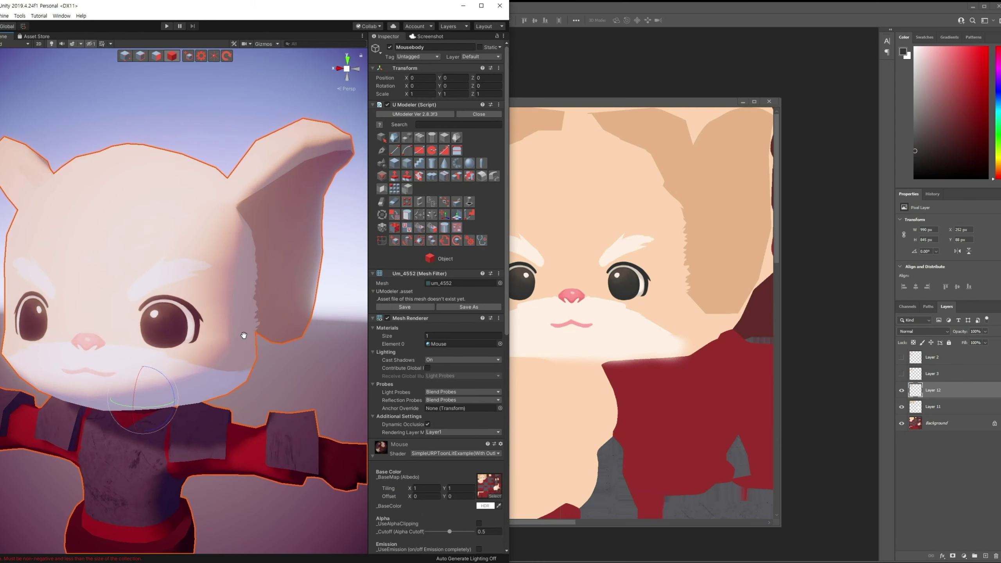
mouse_move(244, 334)
alt+mouse_down()
mouse_move(180, 340)
mouse_move(256, 374)
mouse_move(228, 290)
alt+mouse_up()
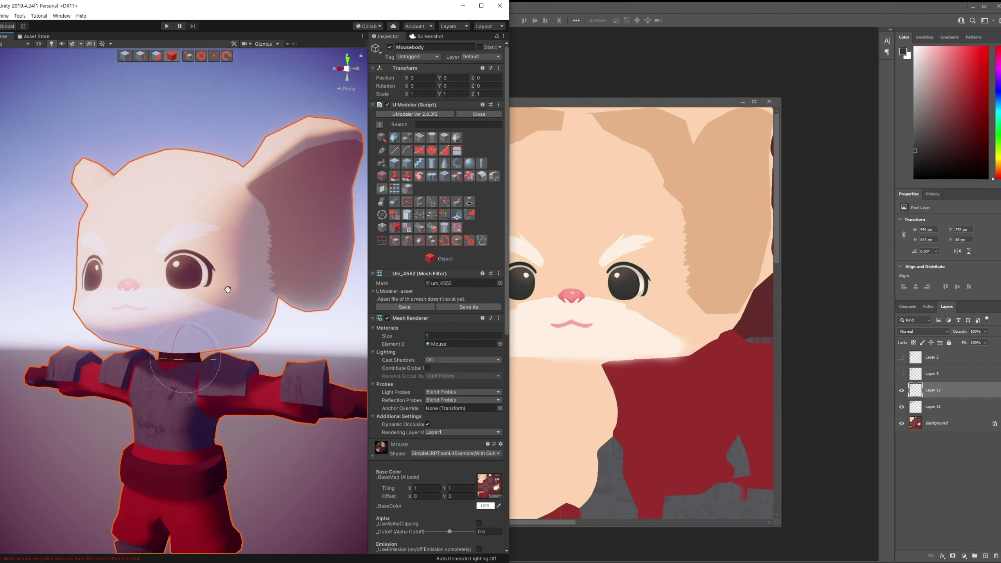
scroll(228, 289, down, 2)
scroll(228, 290, down, 1)
scroll(228, 289, down, 2)
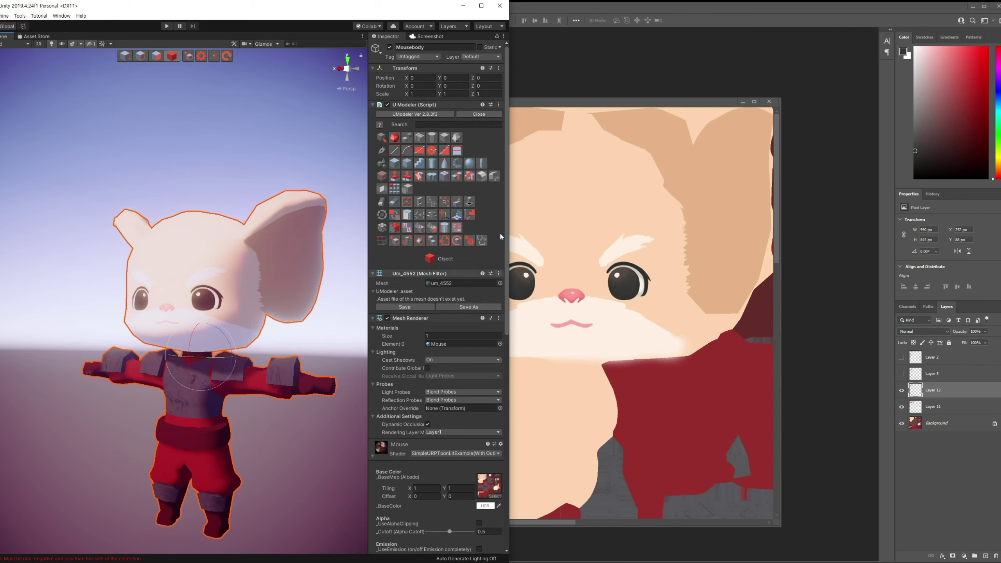
Orbit the Scene to face the mouse, choose UModeler's Polygon mode, and return to Unity.
middle_drag(320, 300, 330, 260)
scroll(331, 261, down, 2)
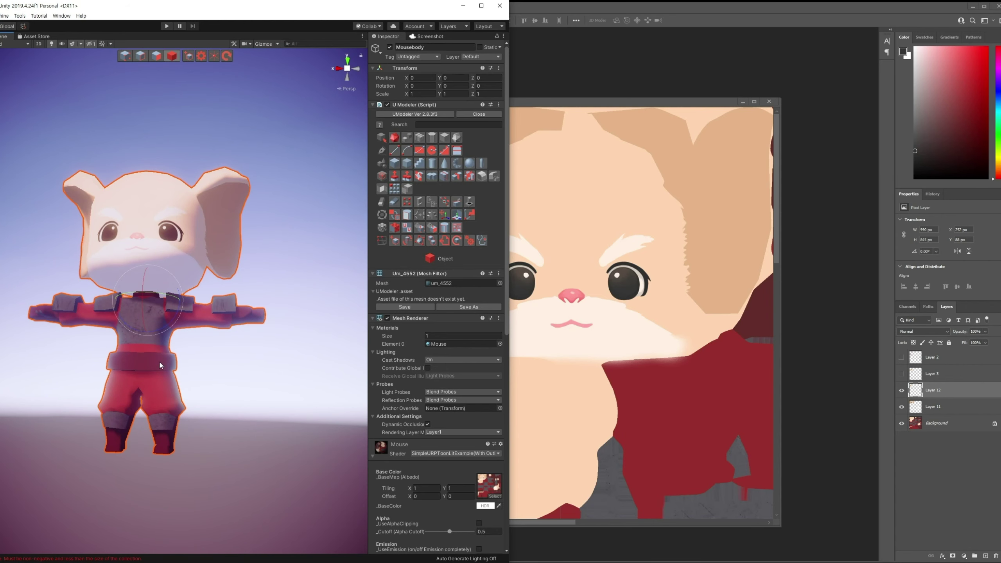
click(161, 55)
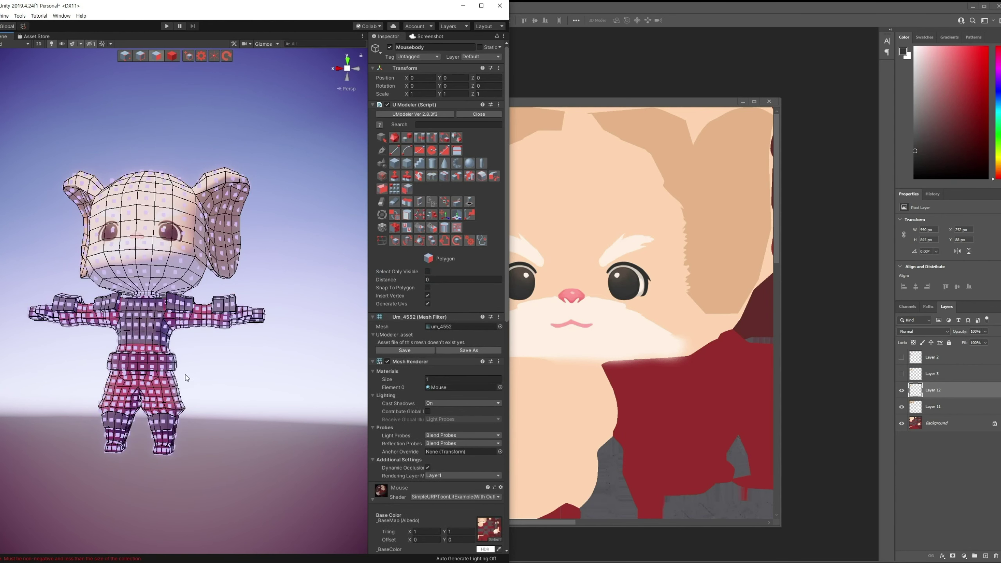
click(712, 402)
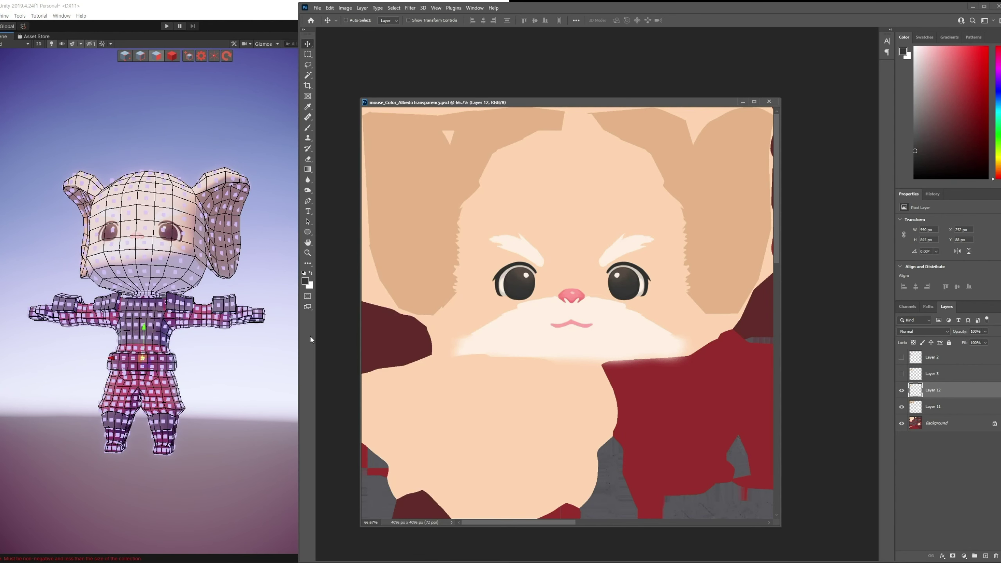
drag(298, 350, 336, 348)
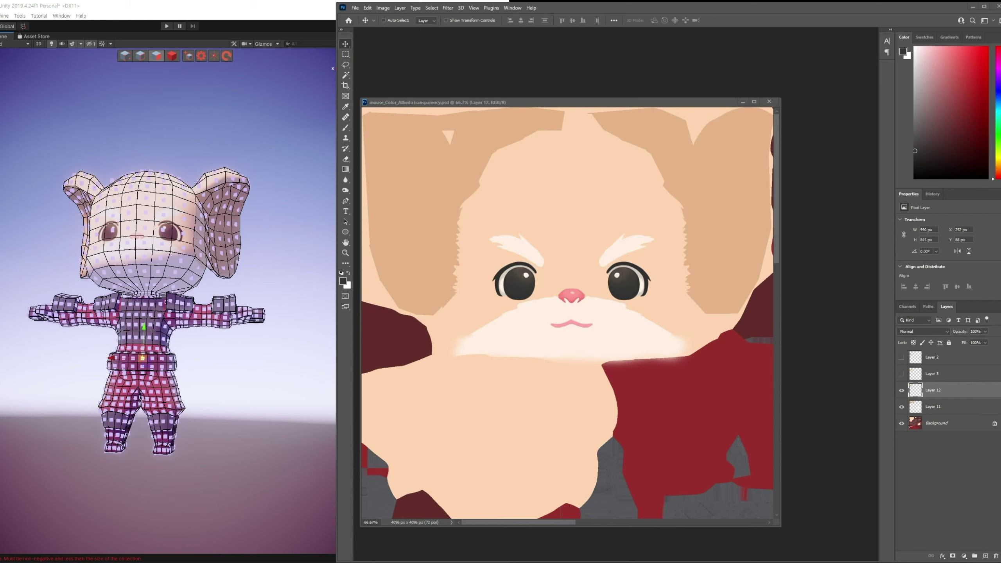
click(276, 6)
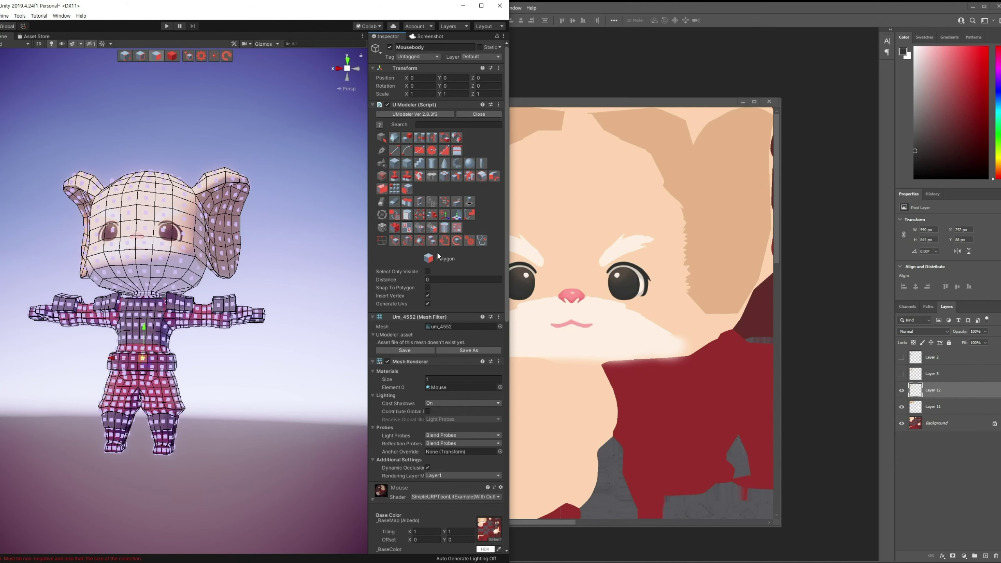
Switch UModeler to UV mode and open the UV Editor for the mouse mesh.
key(u)
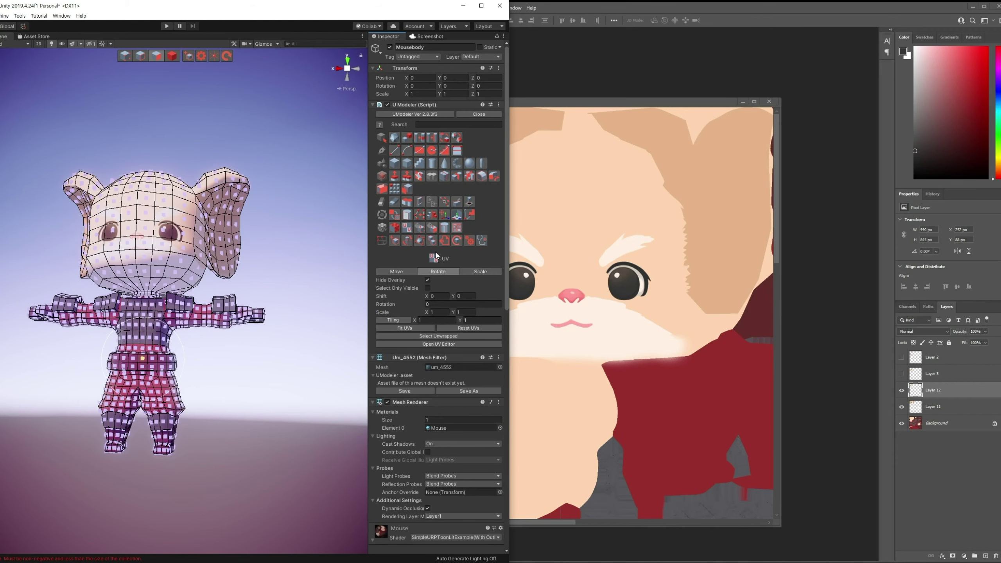
click(453, 344)
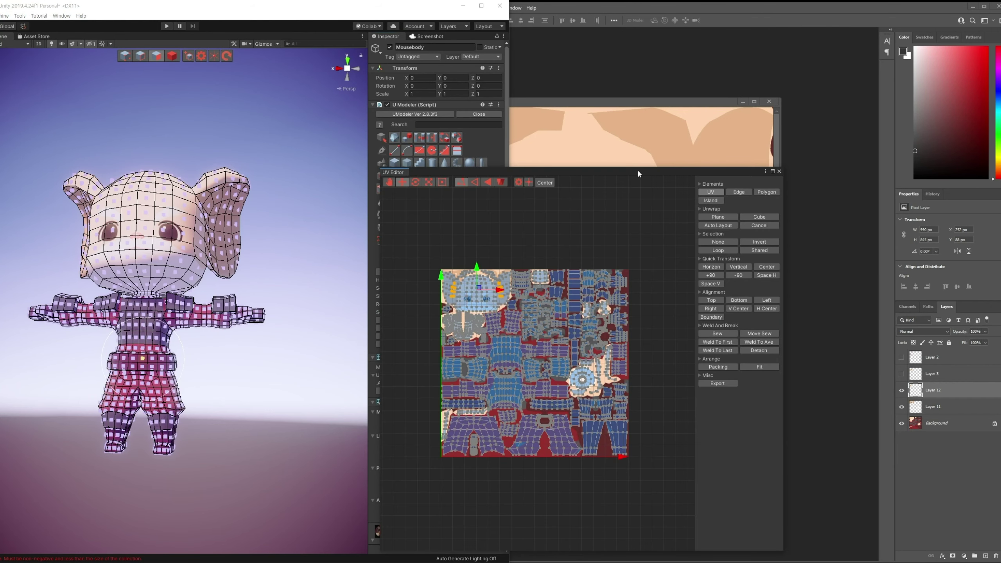
drag(637, 174, 547, 175)
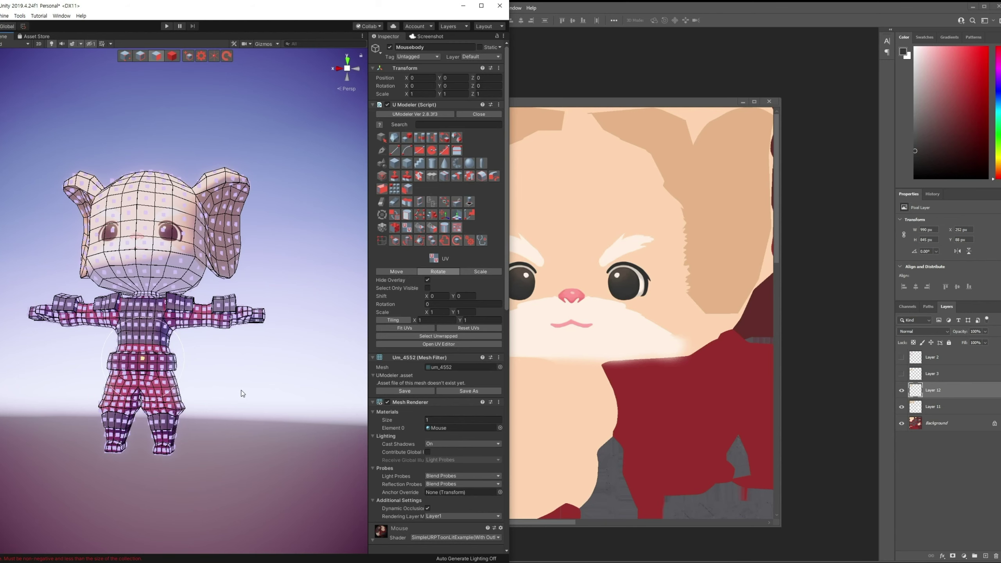
Toggle Layer 2 and Layer 3 visibility to compare the wireframe against the face details.
click(575, 401)
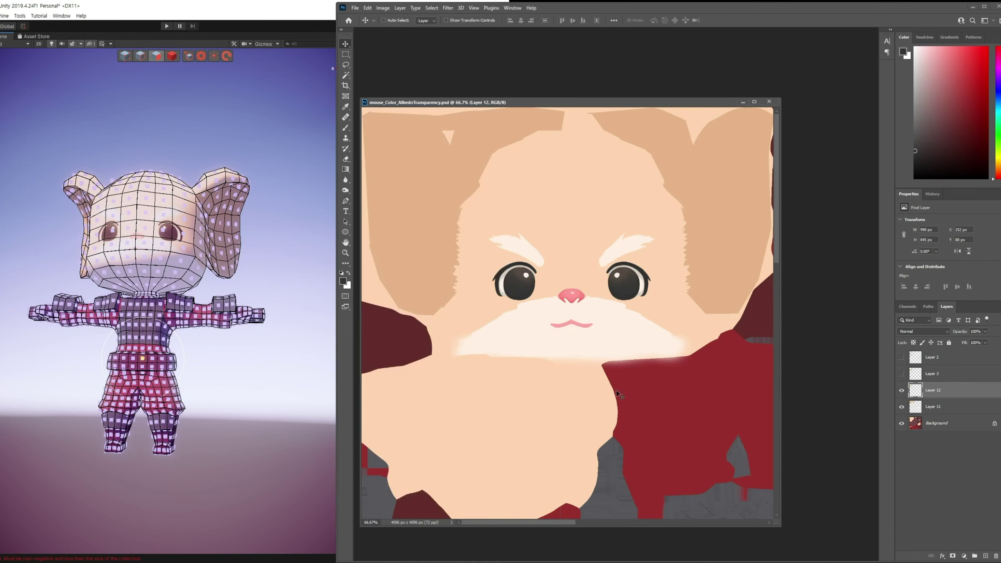
scroll(625, 379, down, 10)
ctrl+scroll(583, 333, right, 8)
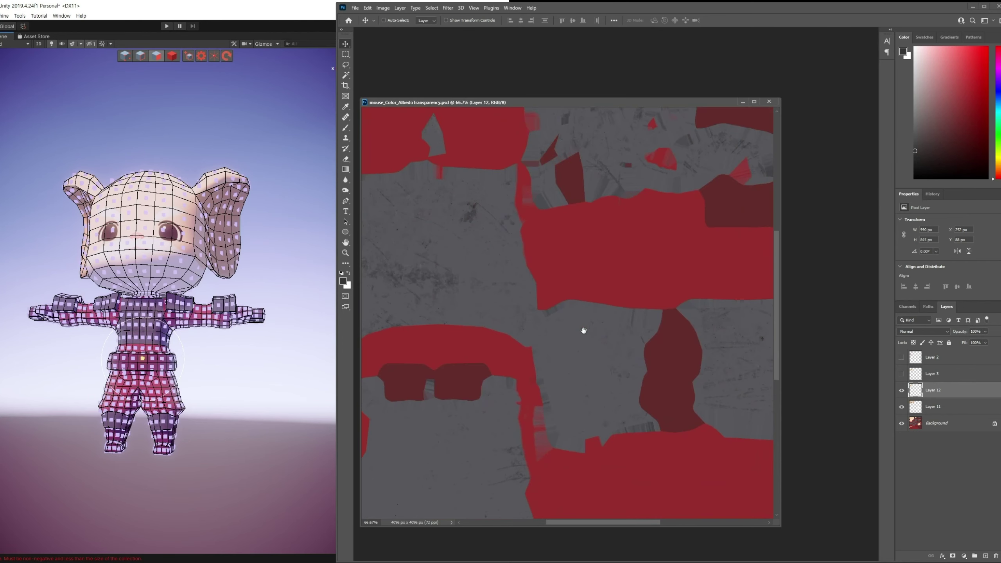
alt+scroll(586, 337, down, 3)
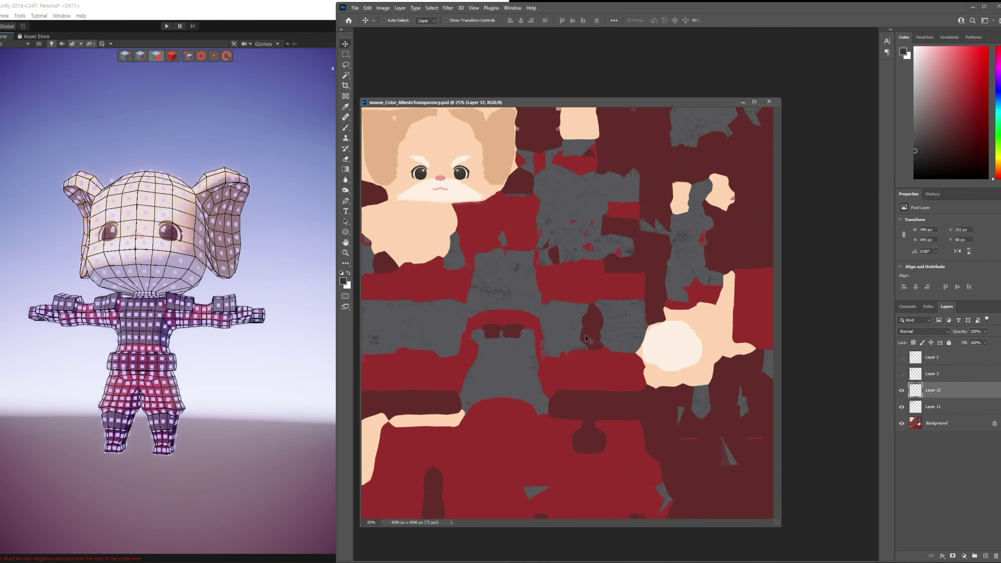
click(901, 357)
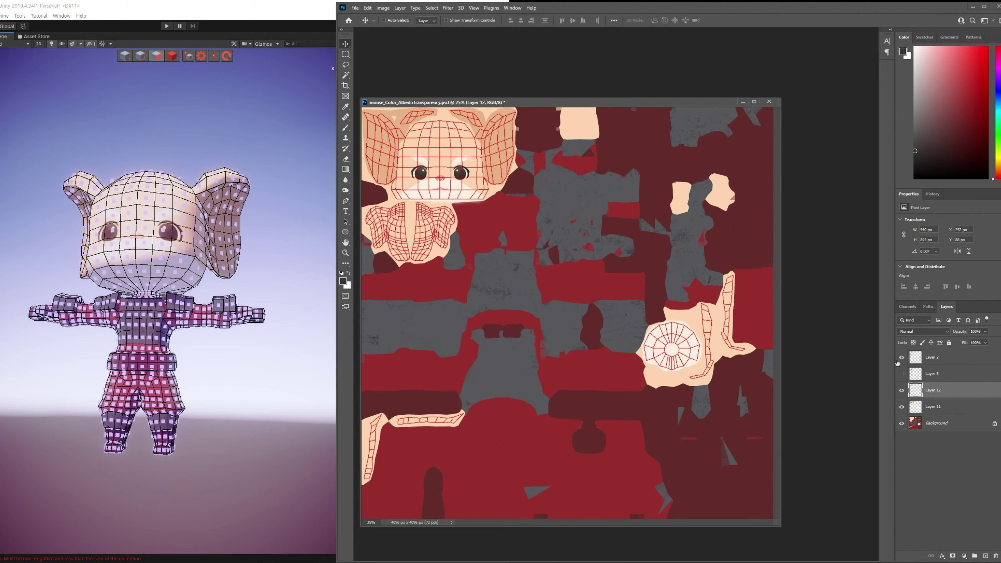
click(901, 358)
click(901, 357)
click(901, 373)
click(901, 373)
click(901, 373)
click(901, 374)
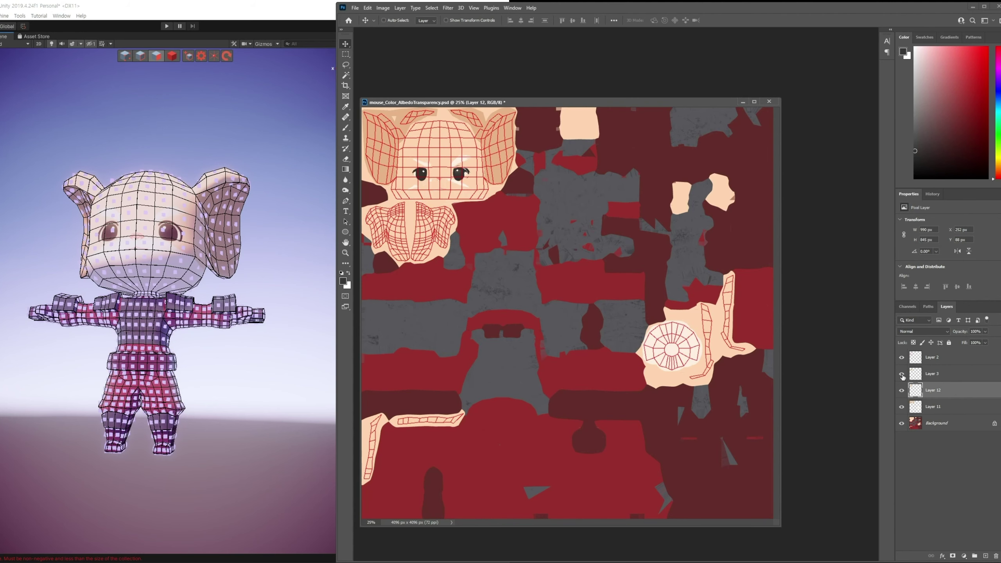
click(902, 373)
click(901, 374)
click(902, 374)
Merge Layer 3 down into Layer 12 and delete the old Layer 2 wireframe.
click(910, 374)
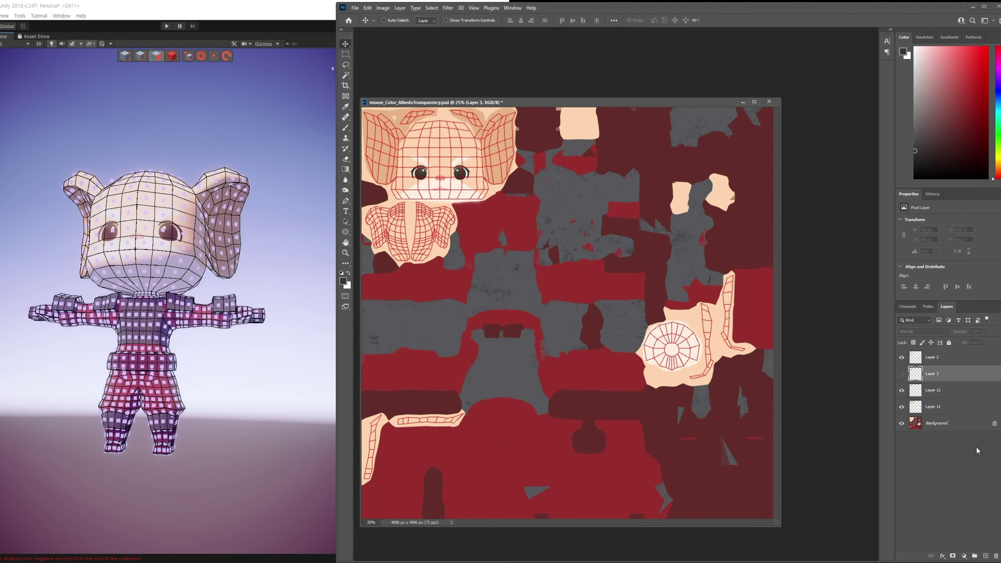
key(ctrl+e)
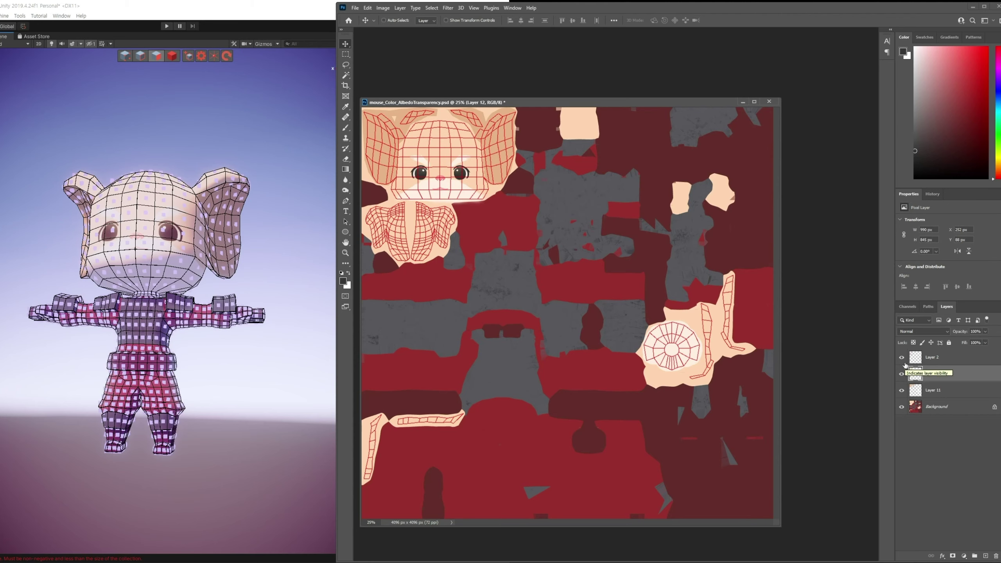
click(957, 360)
key(Delete)
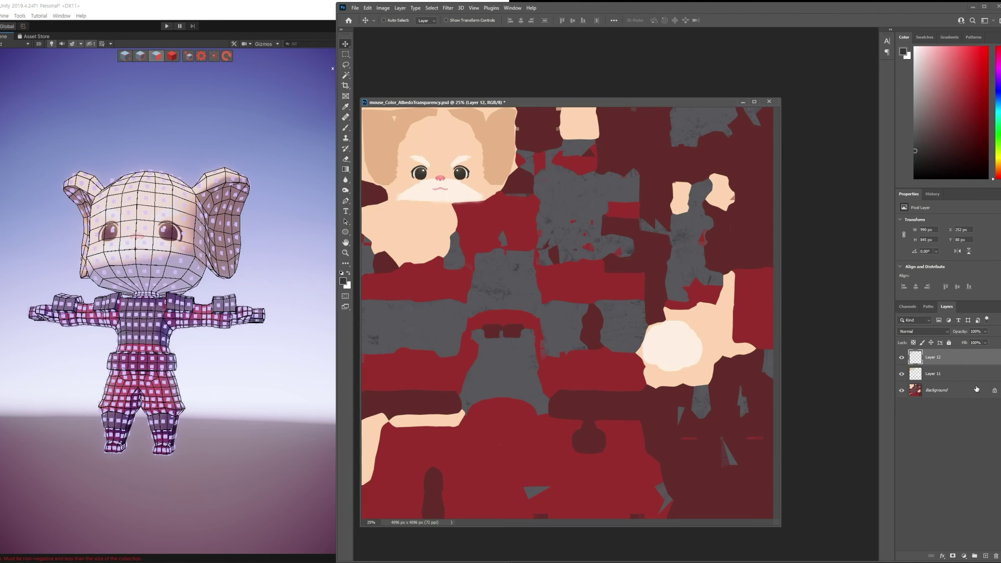
key(alt+Tab)
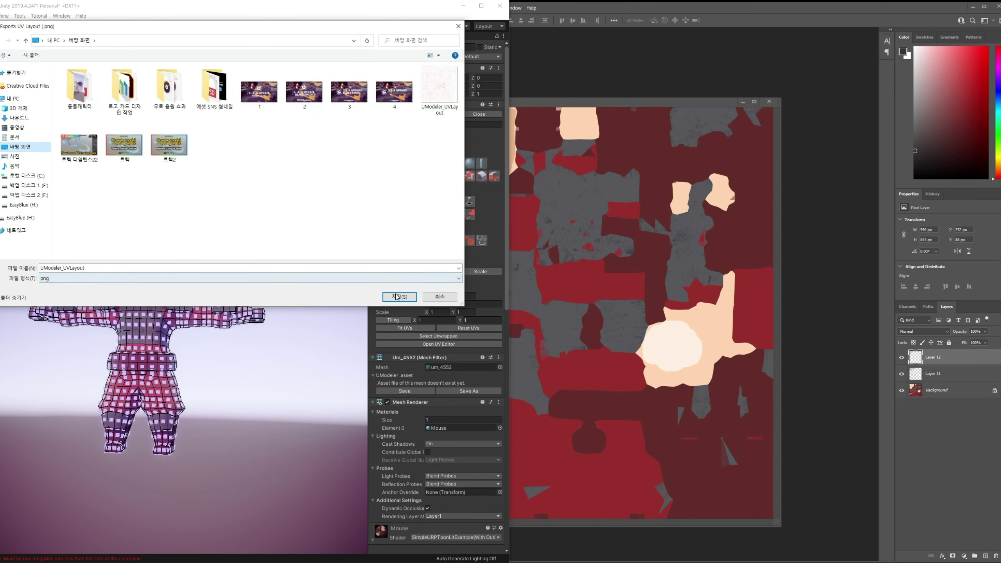
Overwrite the exported UV layout PNG and copy UModeler_UVLayout.png into the mouse texture document.
click(398, 297)
click(511, 286)
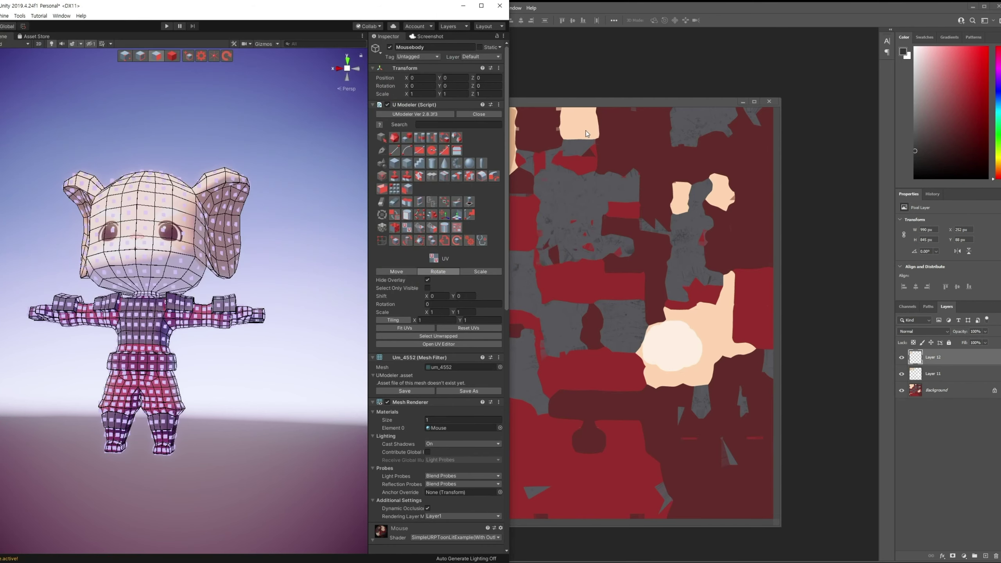
key(ctrl+o)
click(370, 129)
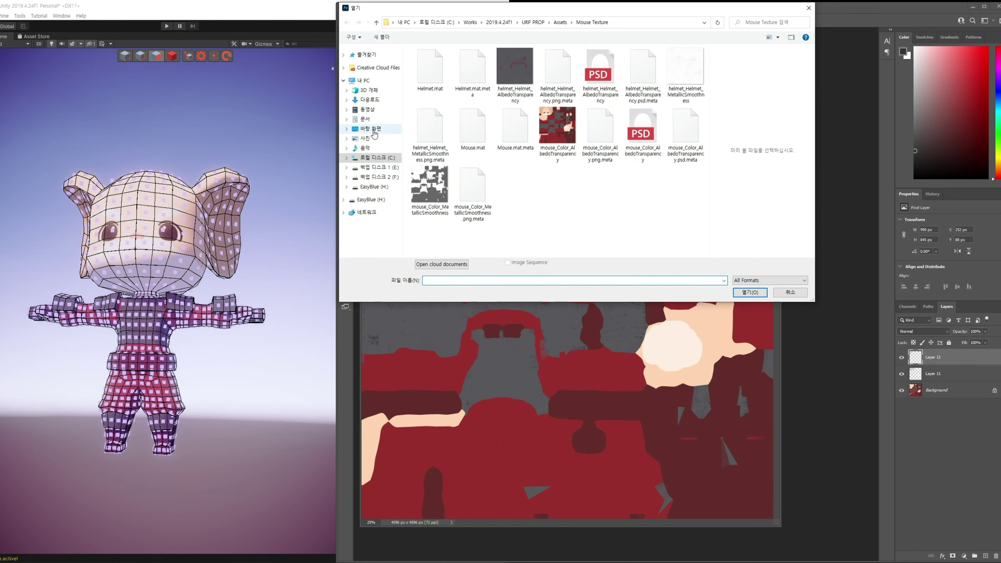
double_click(472, 126)
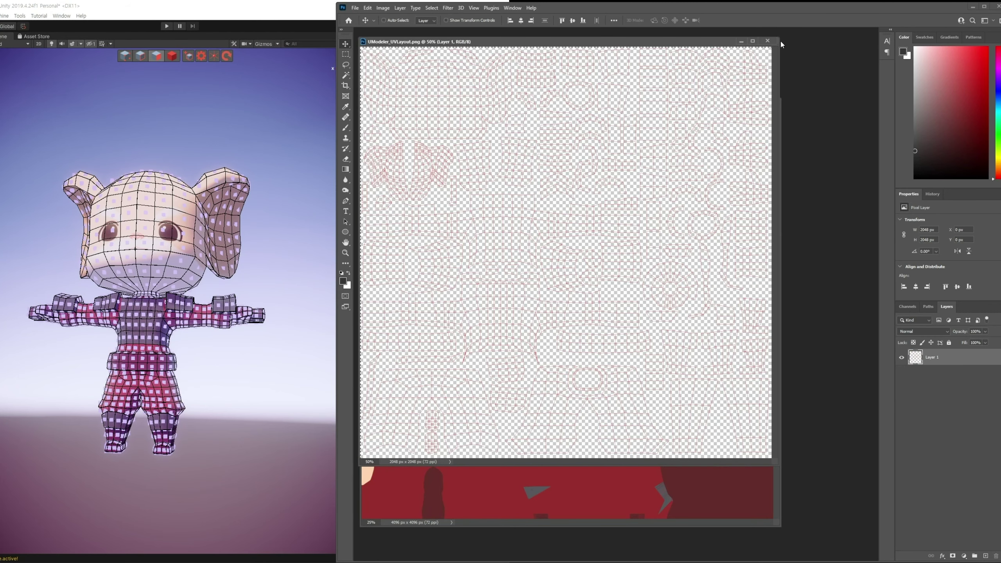
drag(742, 115, 714, 183)
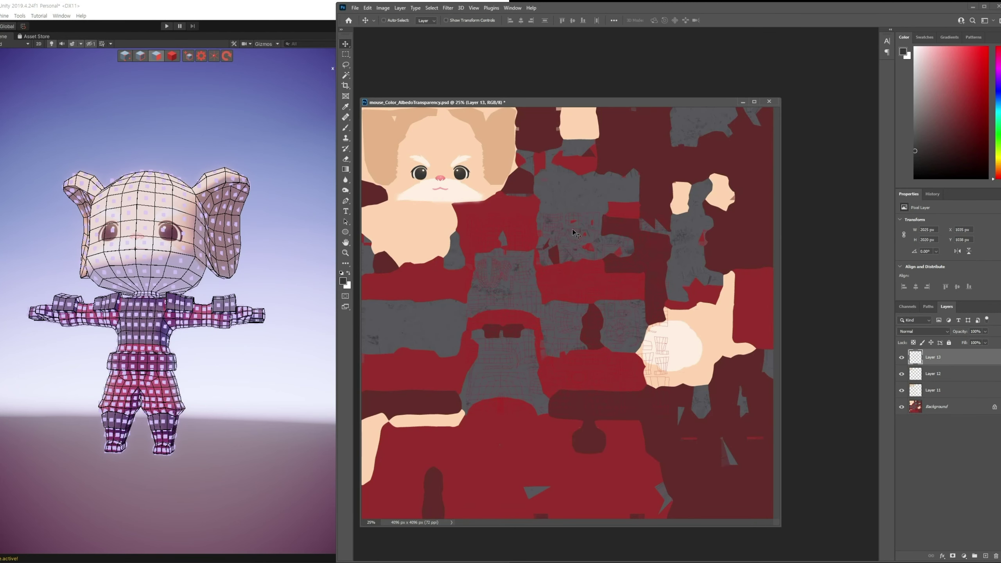
Scale the UV layout layer to 200% width and height.
key(ctrl+t)
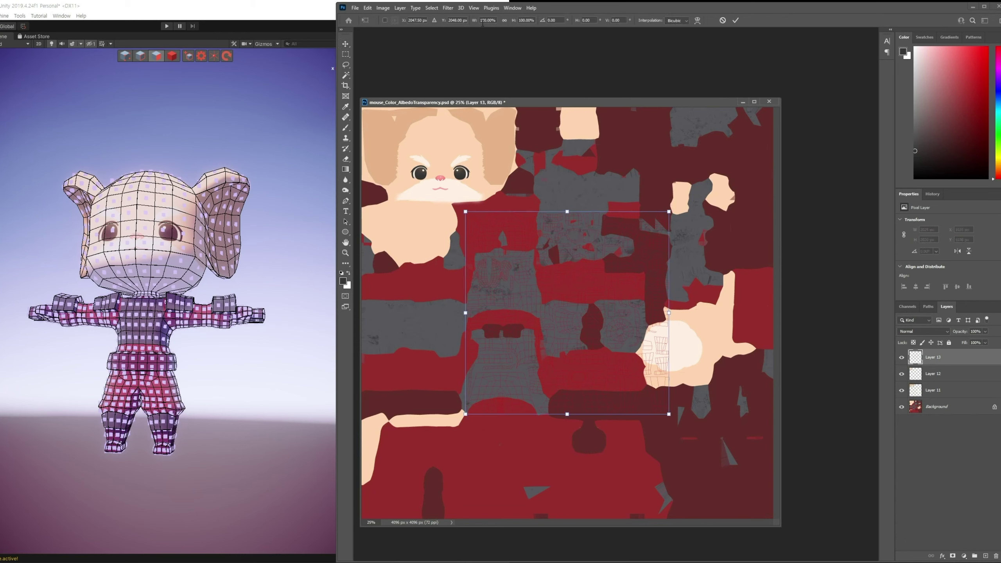
double_click(482, 21)
text(200)
key(Return)
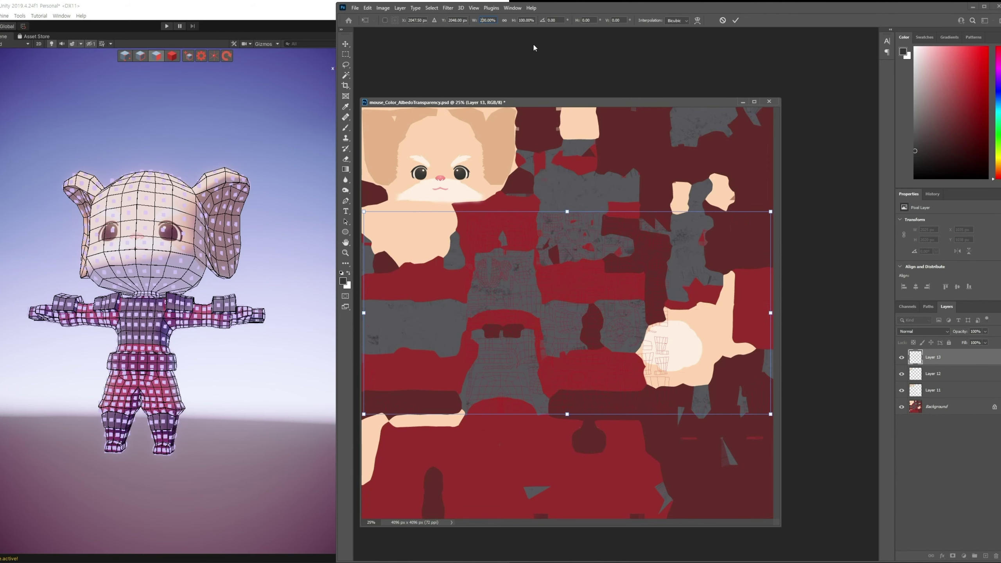
text(200)
key(Return)
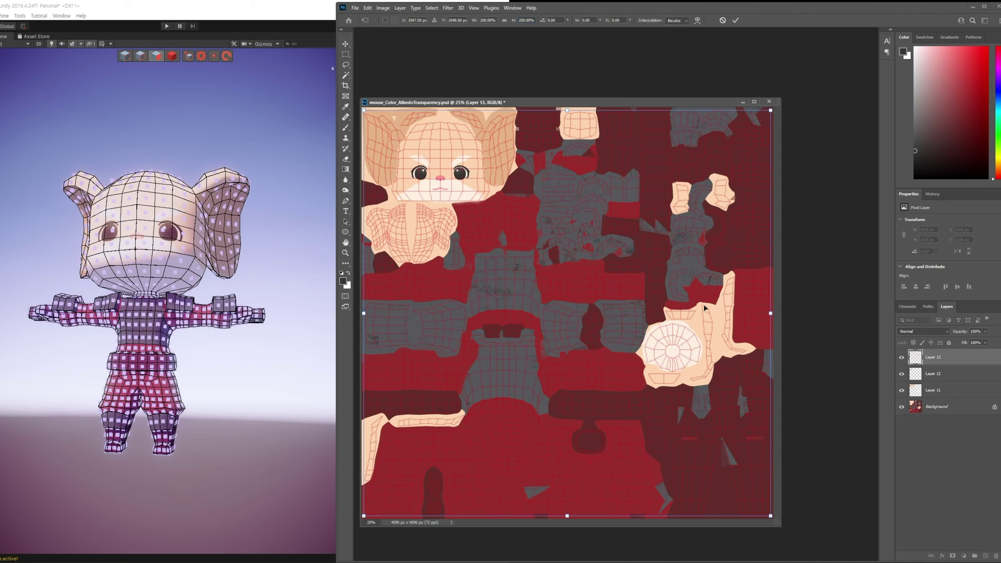
key(Return)
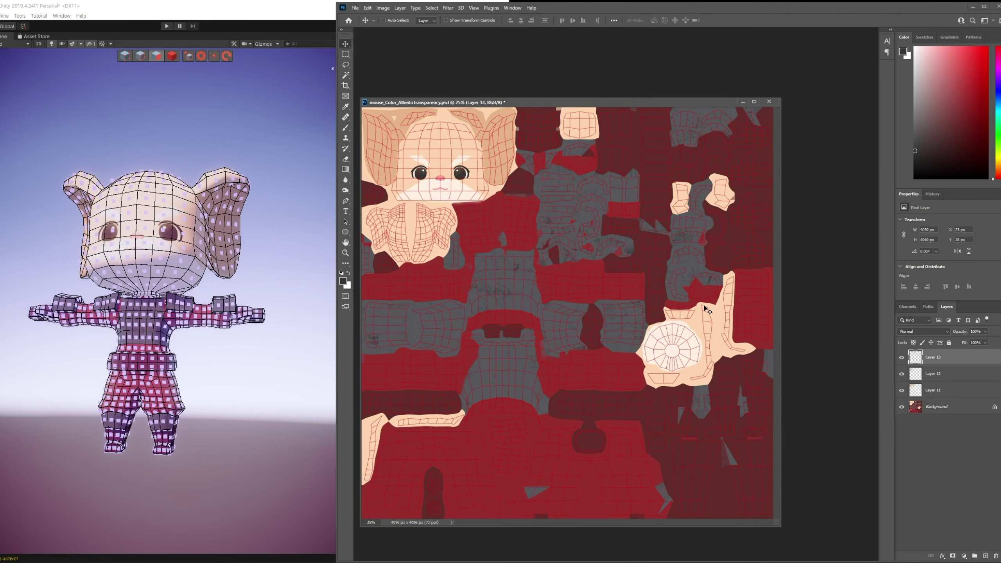
alt+scroll(707, 311, up, 3)
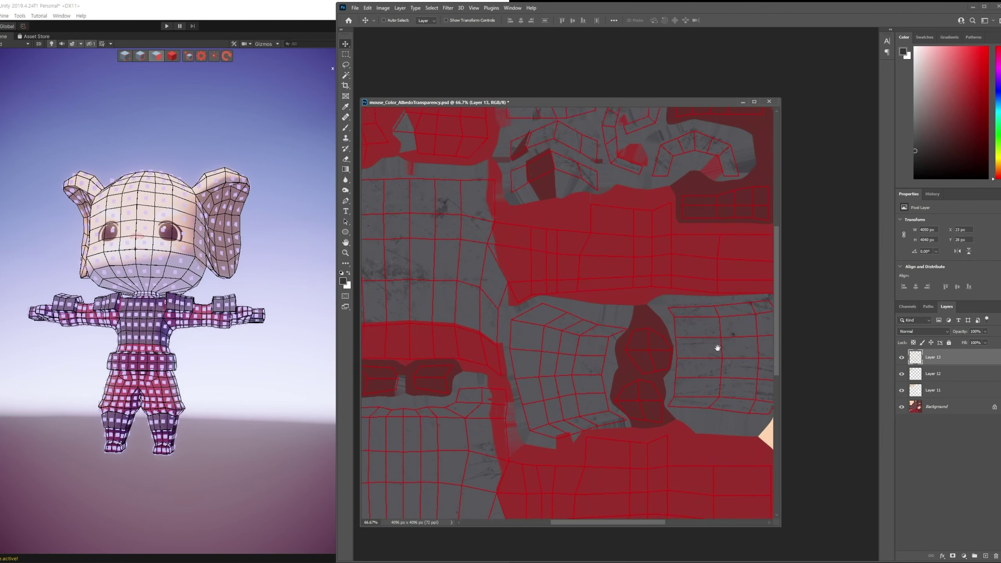
Pan to the torso, pick a light brush colour, and merge Layer 11 into Layer 12.
drag(453, 177, 650, 303)
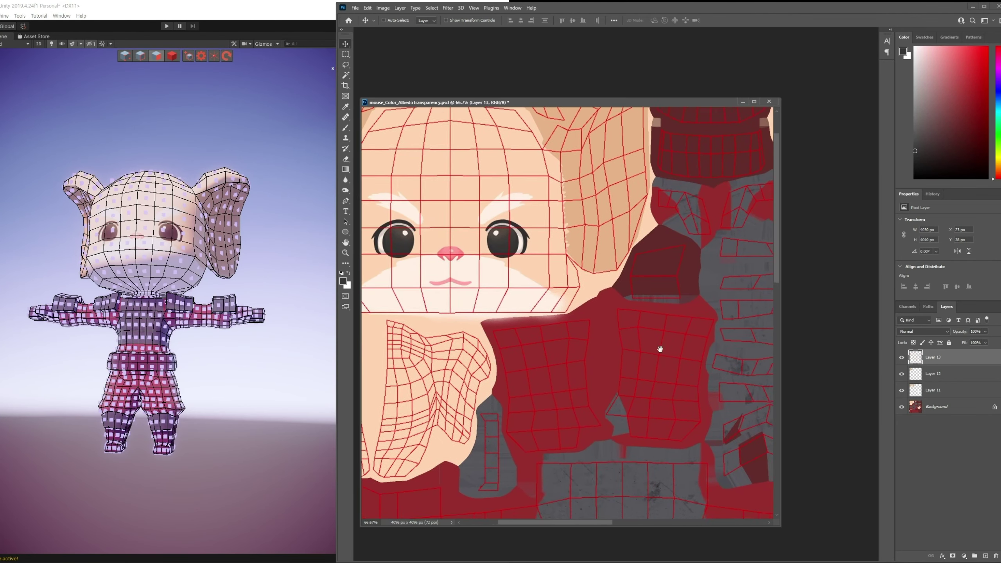
mouse_move(659, 346)
mouse_down()
mouse_move(631, 224)
mouse_move(620, 101)
mouse_up()
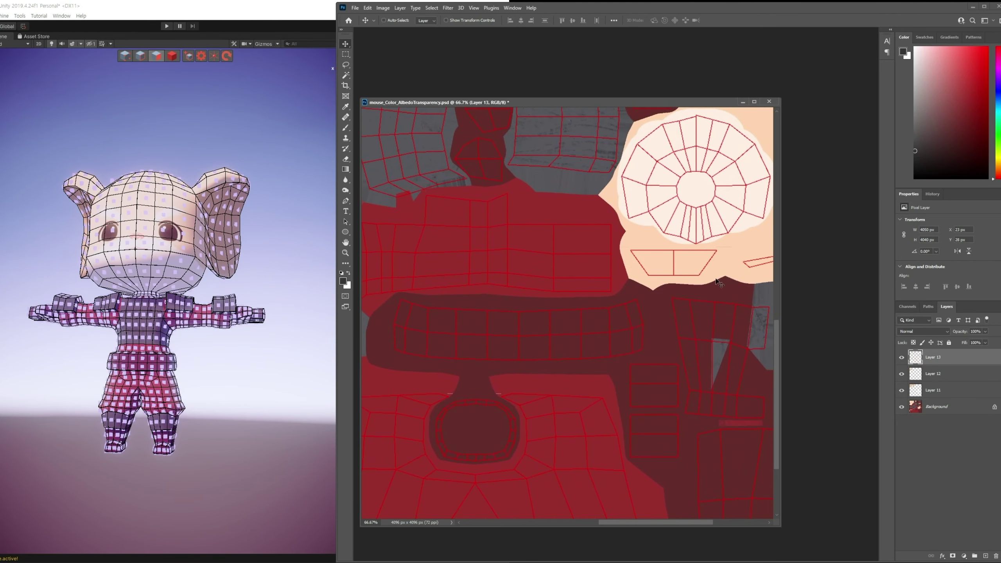
key(b)
click(996, 84)
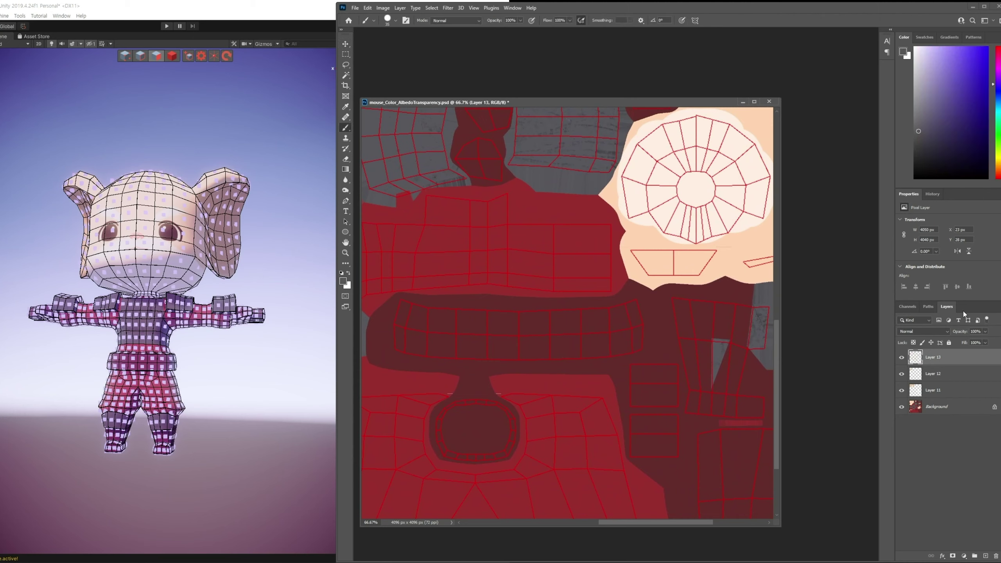
click(918, 131)
drag(920, 120, 918, 113)
click(933, 374)
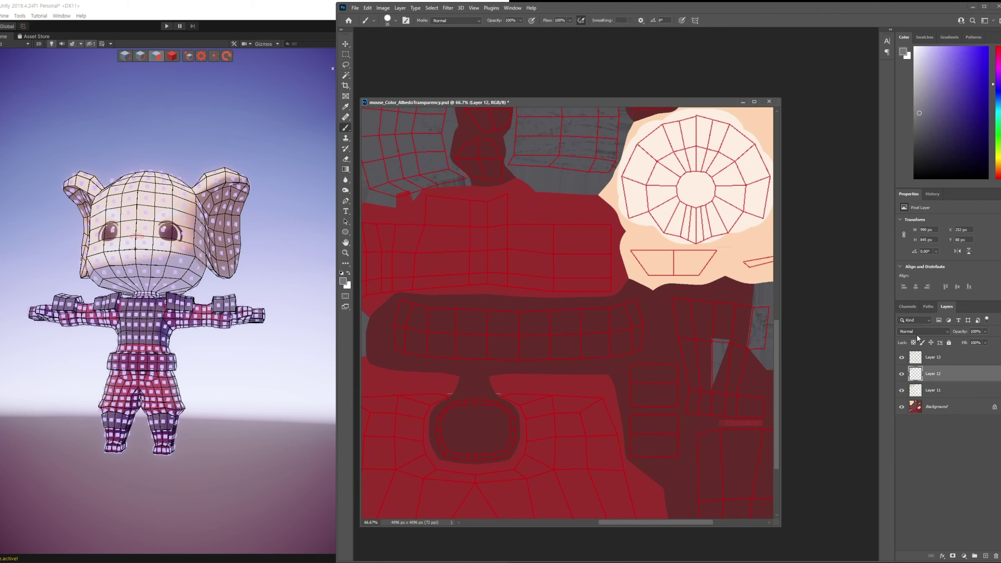
shift+click(932, 389)
key(ctrl+e)
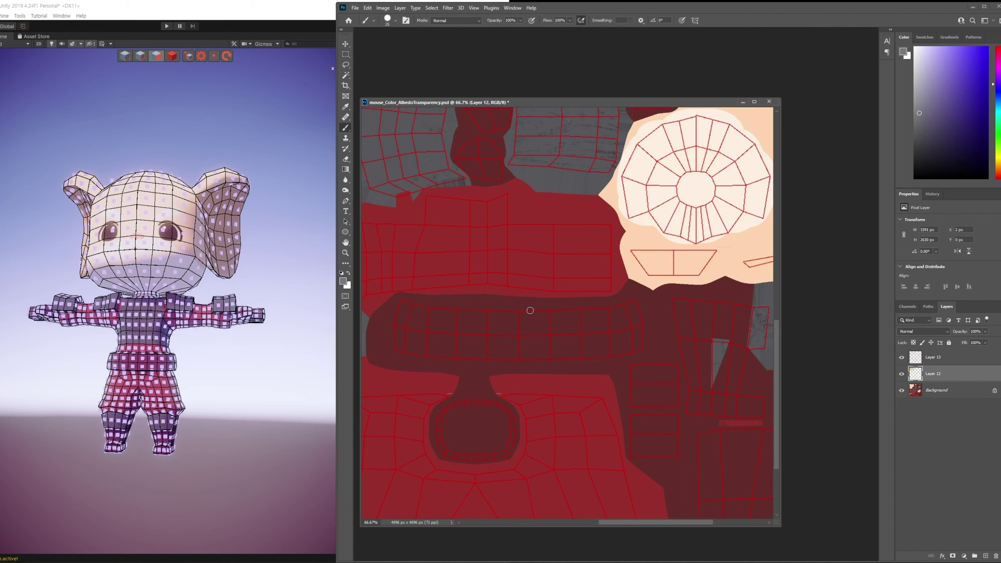
Paint a grey buckle on the belt with a 15 px brush and hide the UV overlay.
key(bracketleft)
key(bracketleft)
mouse_move(527, 311)
mouse_down()
mouse_move(540, 316)
mouse_move(533, 358)
mouse_move(536, 336)
mouse_up()
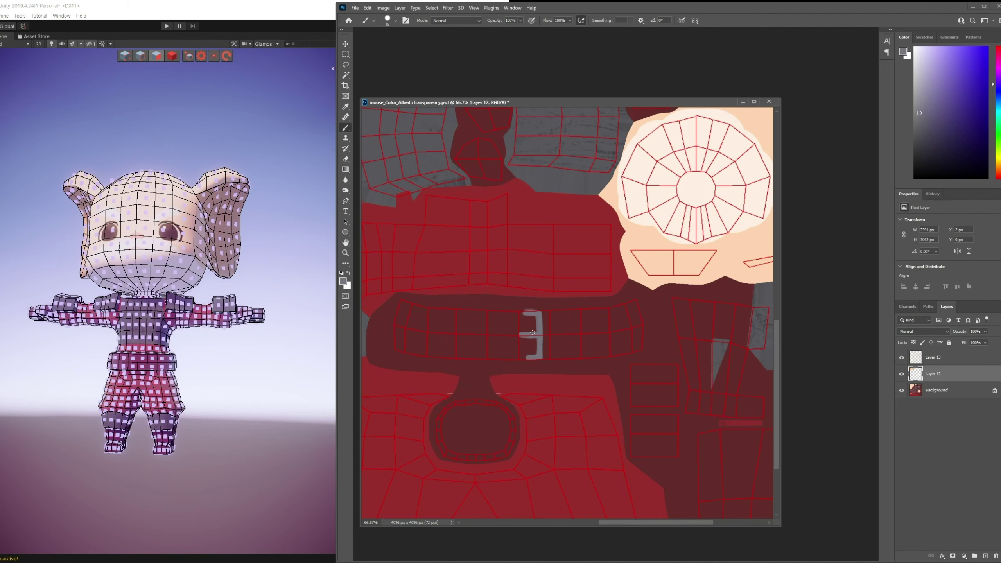
click(901, 357)
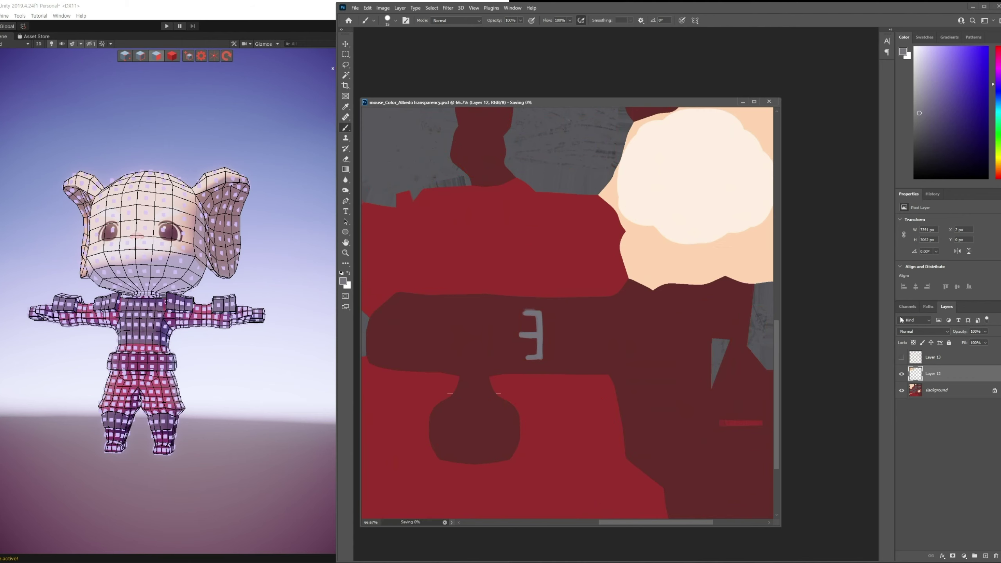
click(204, 71)
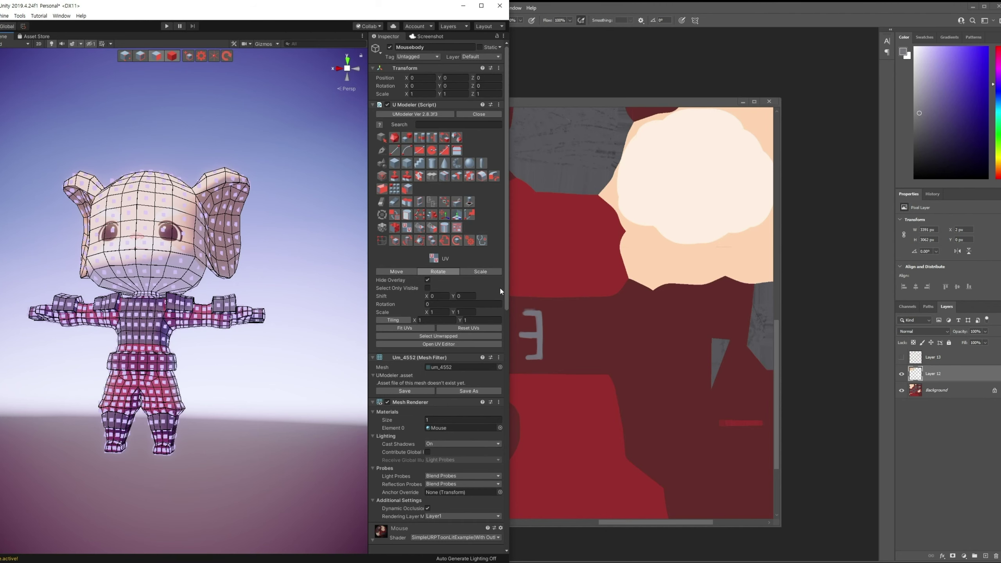
Exit UV mode and reassign the mouse_Color texture to the material's Base Map slot.
key(Escape)
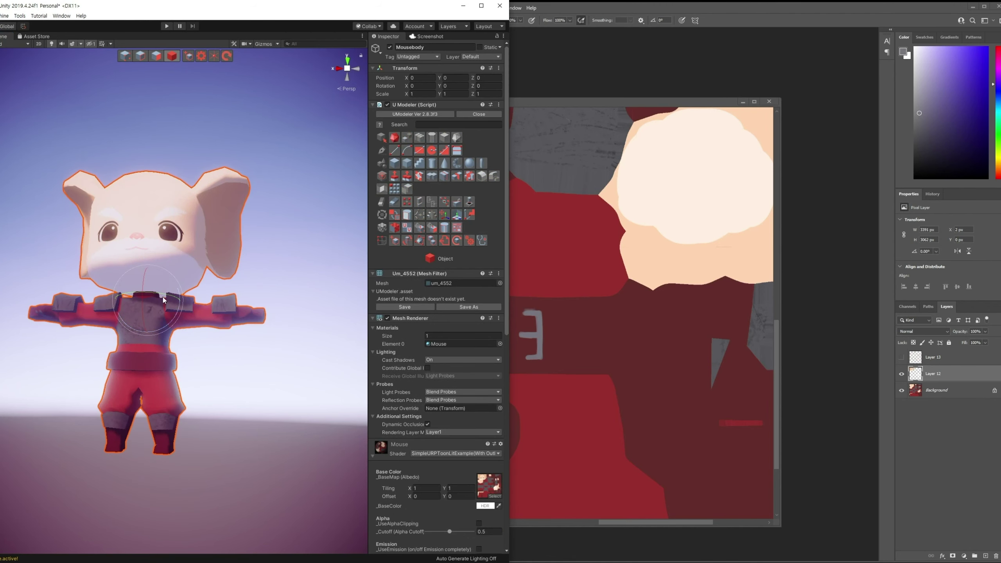
click(495, 496)
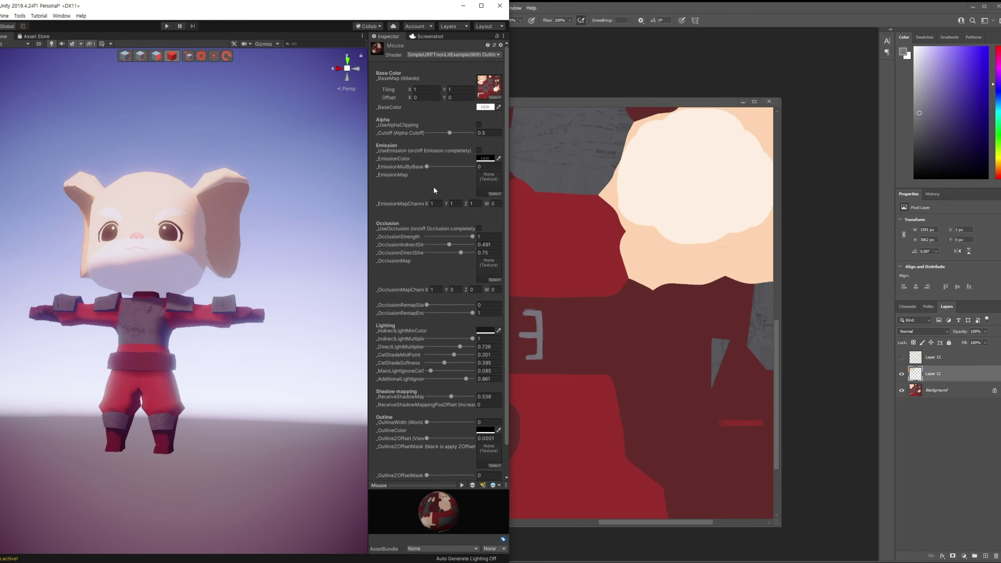
click(494, 97)
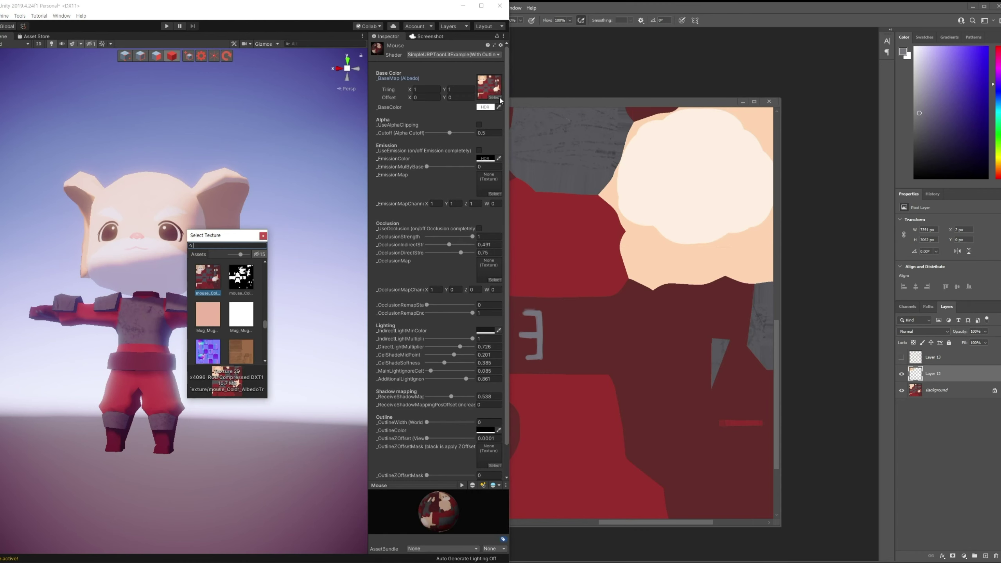
scroll(220, 321, down, 2)
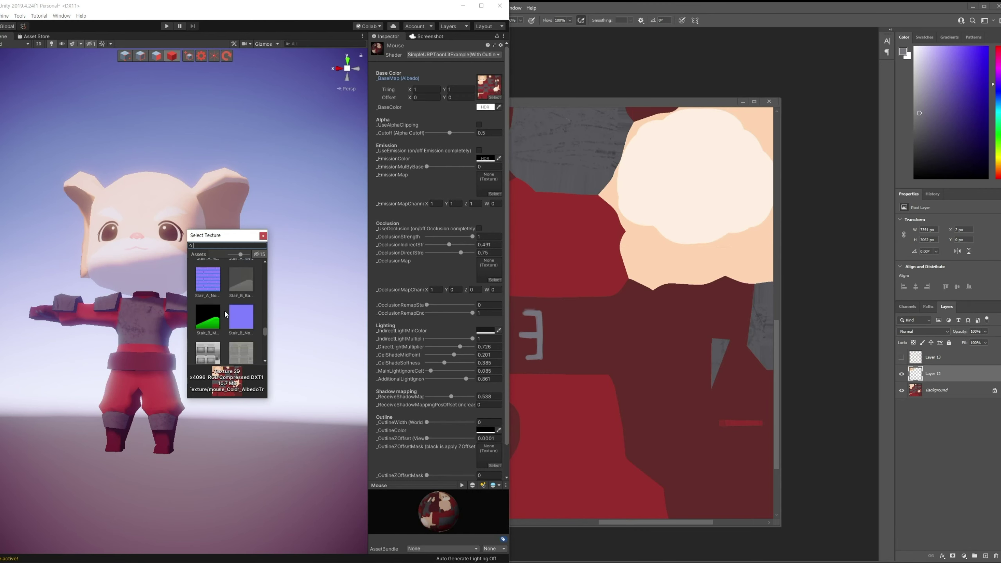
scroll(223, 318, up, 2)
scroll(226, 315, up, 1)
scroll(227, 315, up, 1)
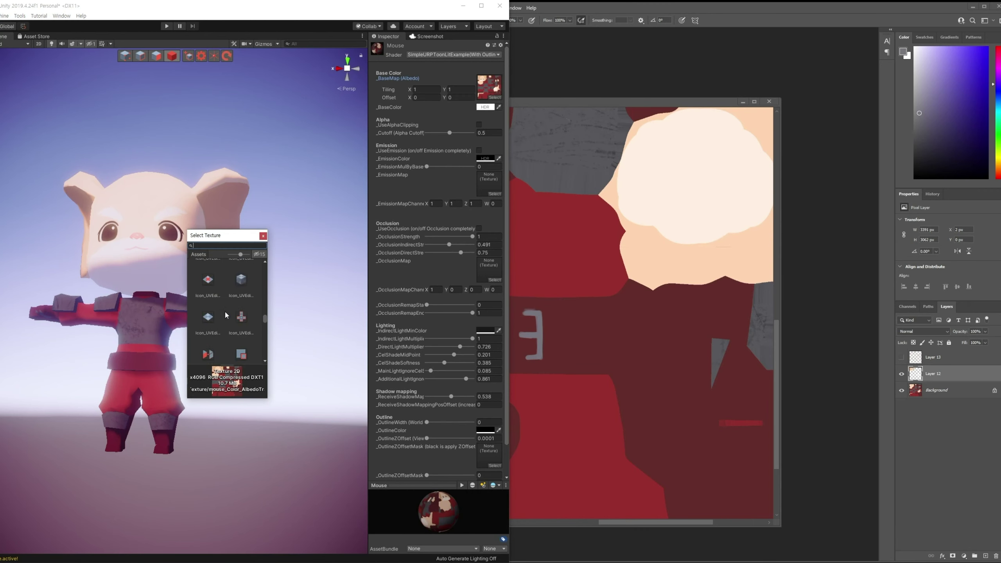
scroll(226, 314, up, 1)
scroll(227, 314, up, 1)
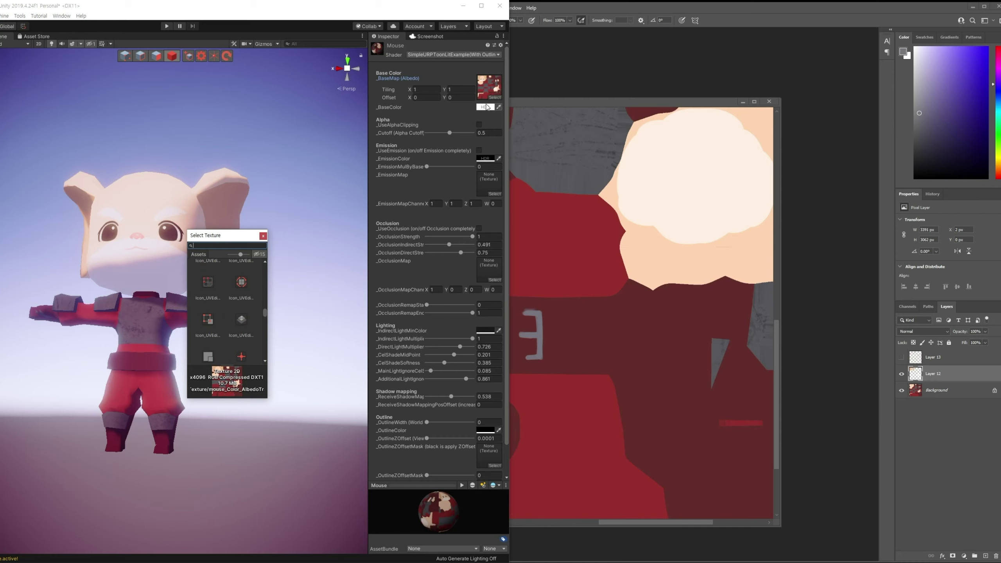
click(495, 91)
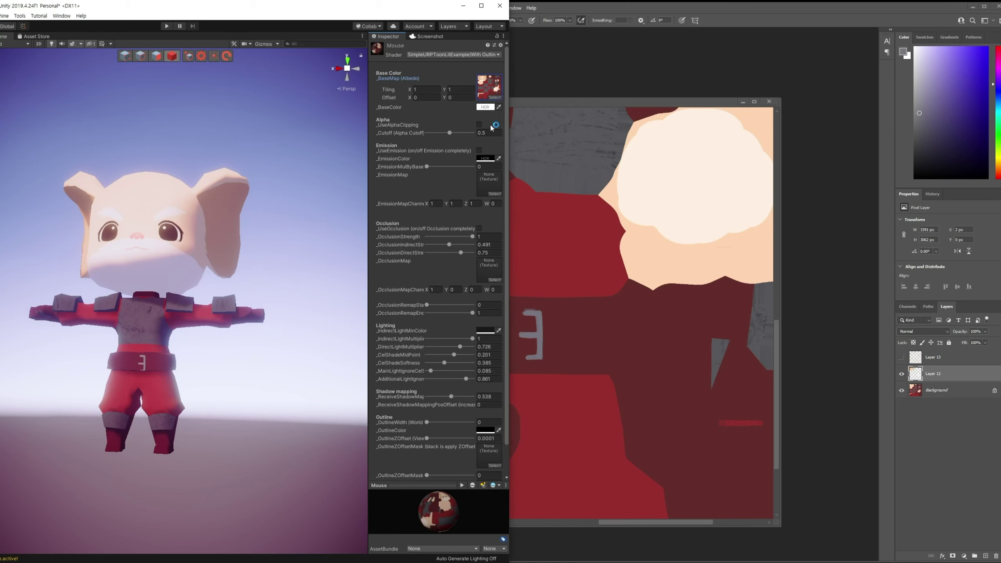
Zoom the Scene view and select Mousebody to check the grey buckle.
click(584, 93)
click(263, 374)
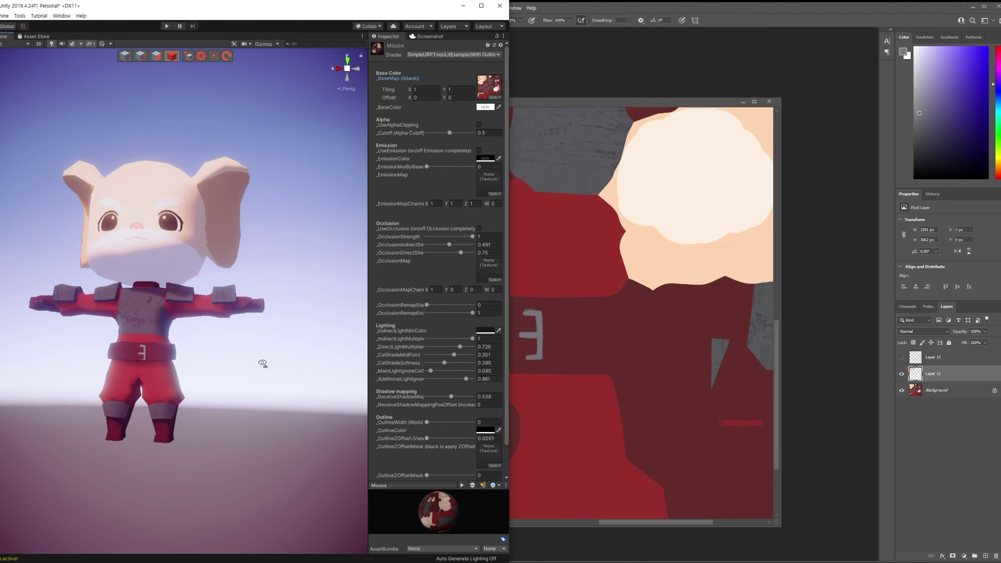
scroll(268, 398, up, 5)
scroll(259, 474, up, 5)
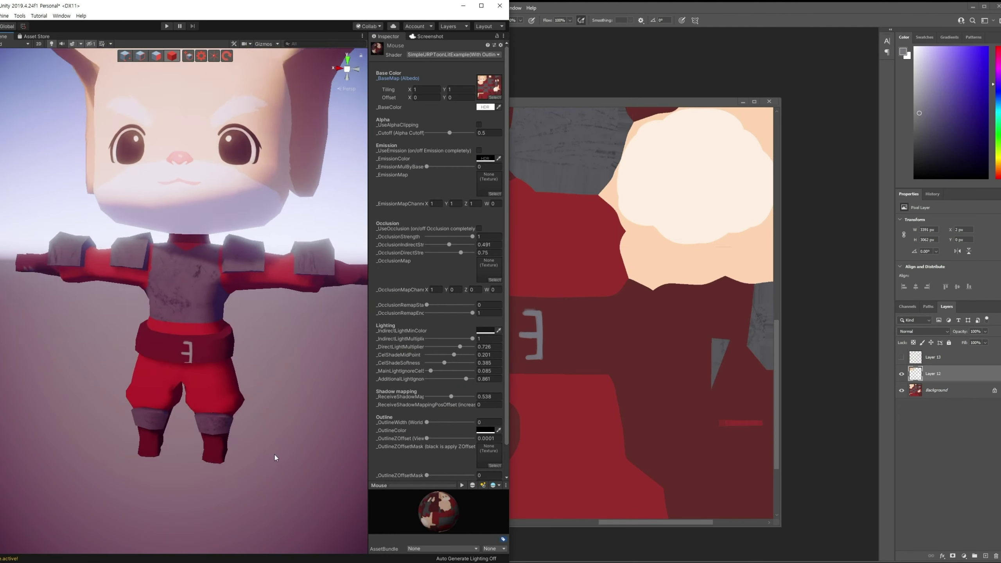
click(216, 425)
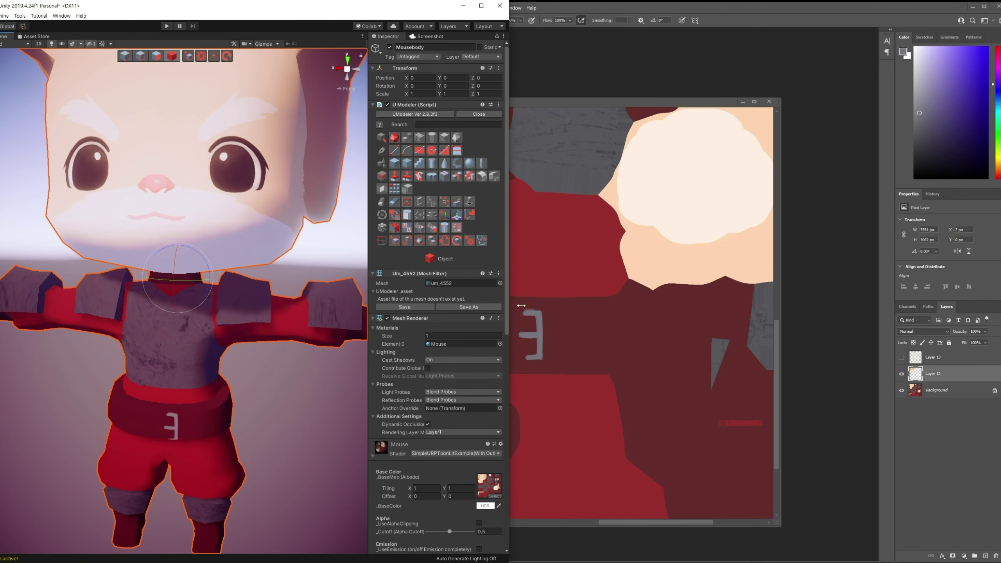
click(692, 100)
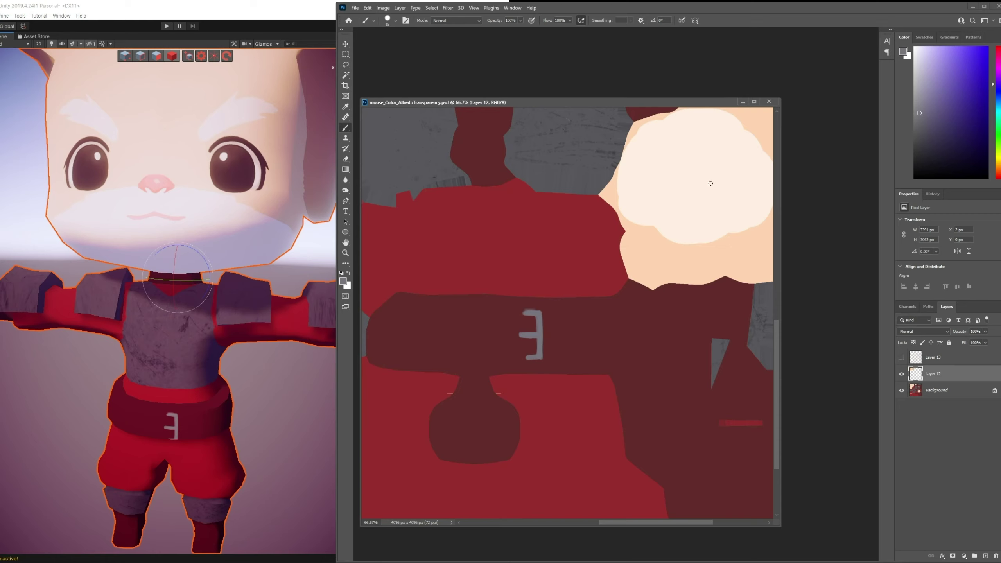
Choose the round brush, a light grey-green colour, and a 25 px brush size.
key(F5)
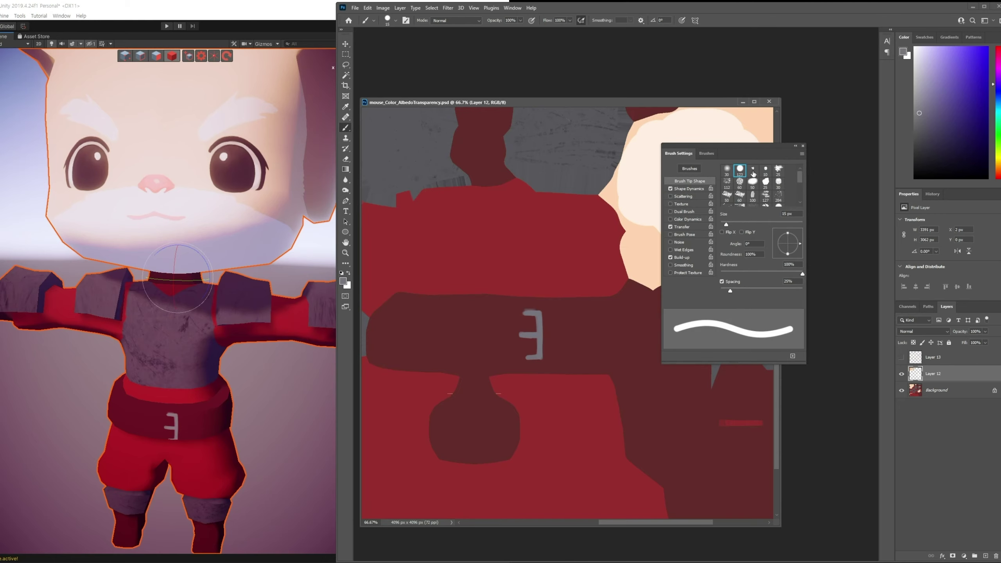
click(740, 169)
key(F5)
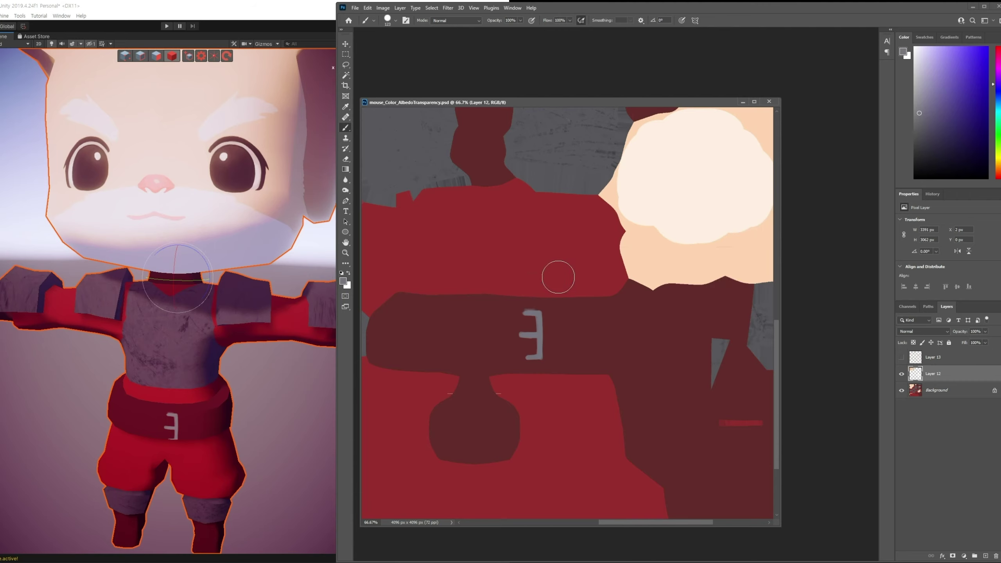
click(999, 156)
click(919, 84)
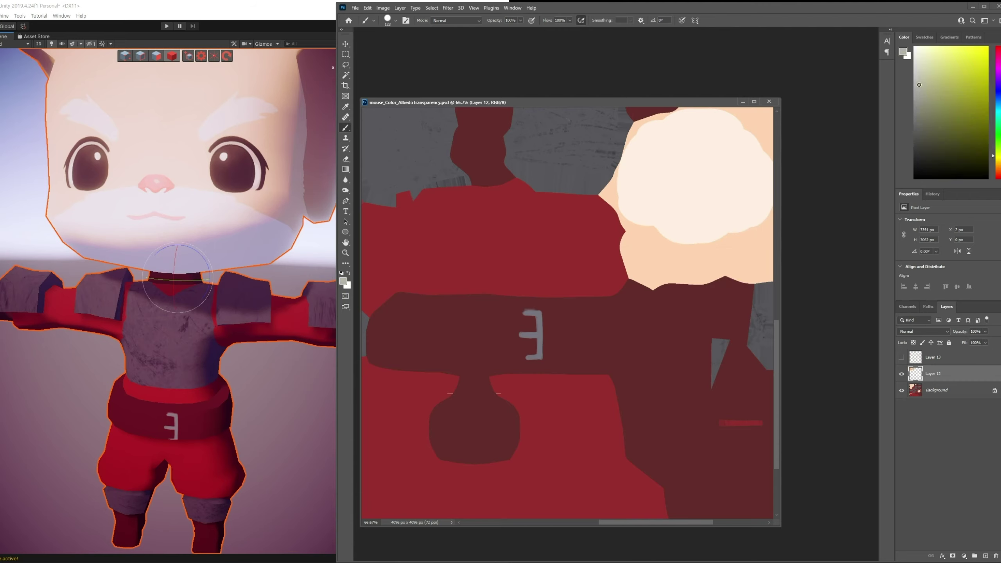
key(bracketleft)
key(bracketleft)
key(bracketleft)
key(bracketleft)
key(bracketleft)
Paint over the buckle's top bar and side strokes, then pan Unity's Scene to the belt.
drag(528, 314, 540, 314)
mouse_move(527, 352)
mouse_down()
mouse_move(540, 355)
mouse_move(539, 317)
mouse_move(535, 335)
mouse_up()
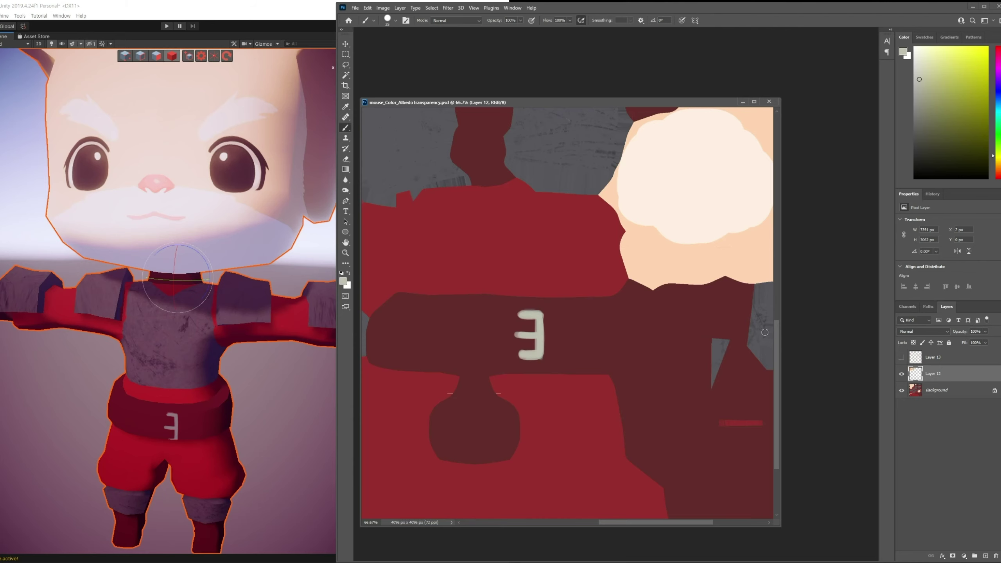
click(291, 26)
middle_drag(292, 367, 289, 241)
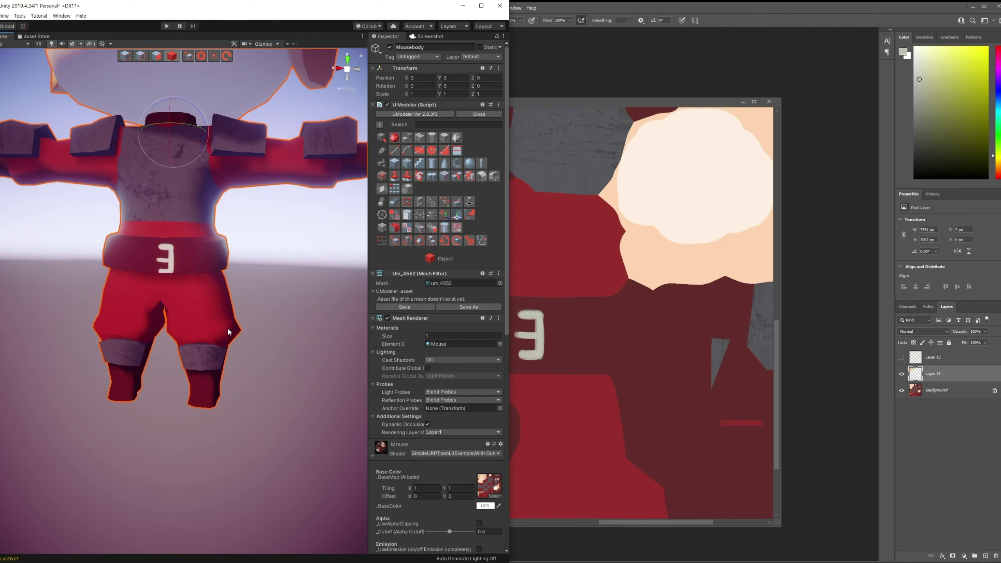
In UModeler, select the belt's top edge loop and raise it slightly.
mouse_move(230, 332)
alt+mouse_down()
mouse_move(296, 266)
mouse_move(249, 288)
mouse_move(241, 329)
alt+mouse_up()
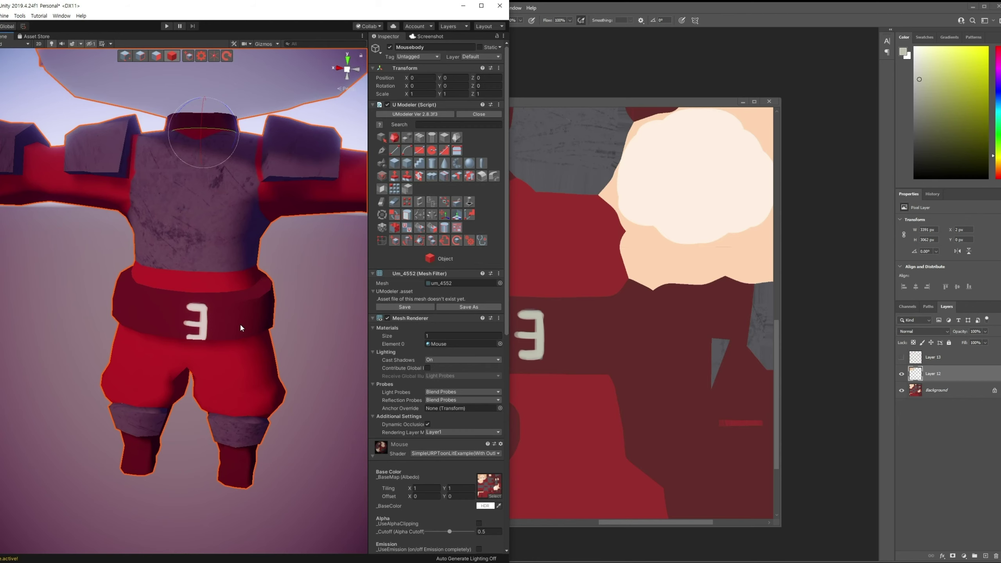
click(156, 56)
scroll(191, 159, up, 3)
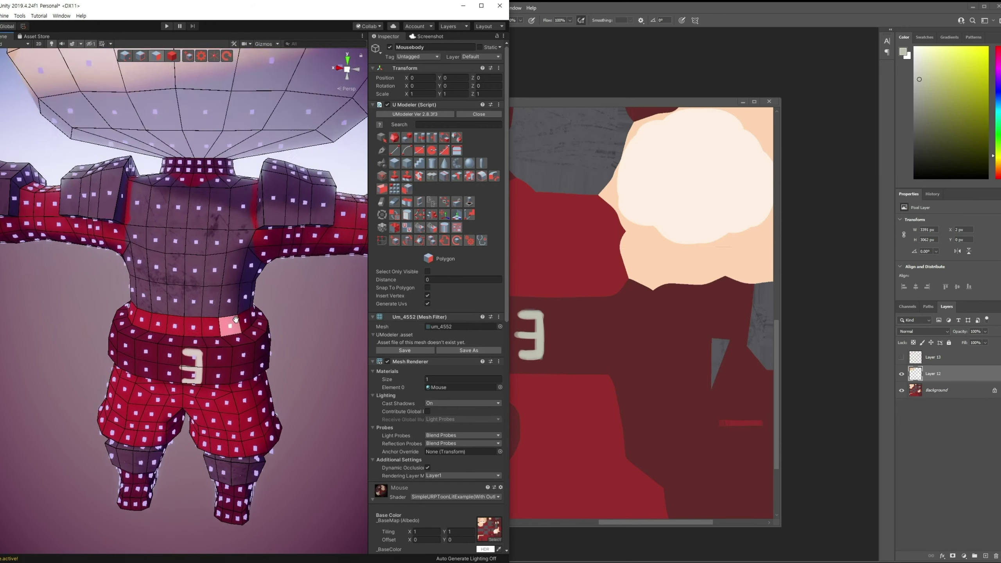
scroll(191, 158, up, 2)
click(141, 55)
click(213, 382)
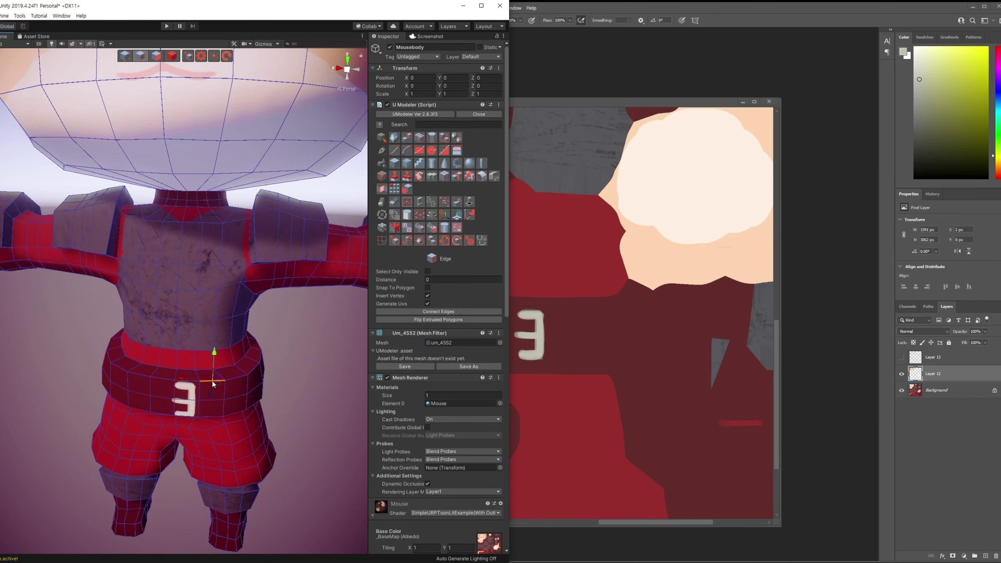
double_click(263, 377)
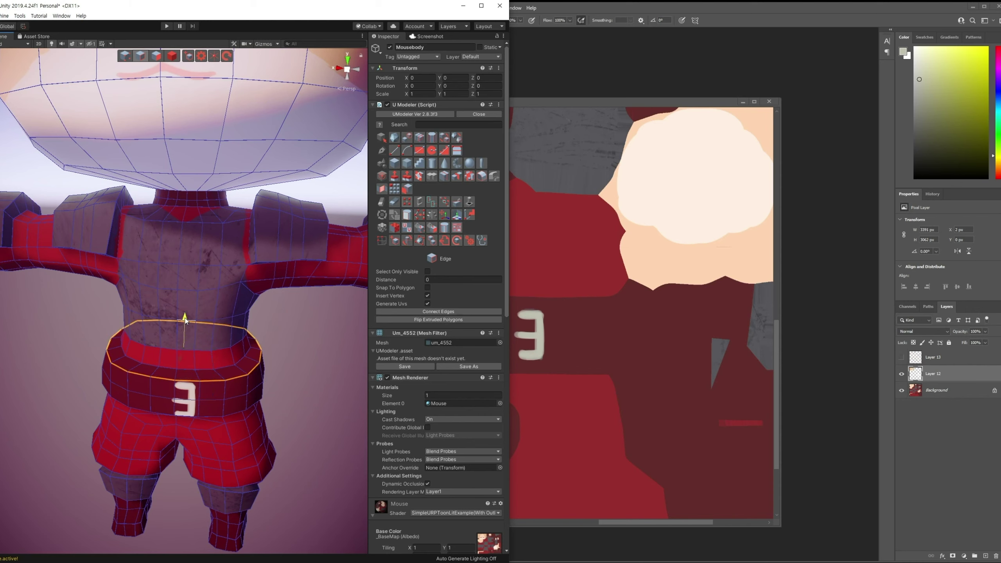
drag(185, 320, 186, 321)
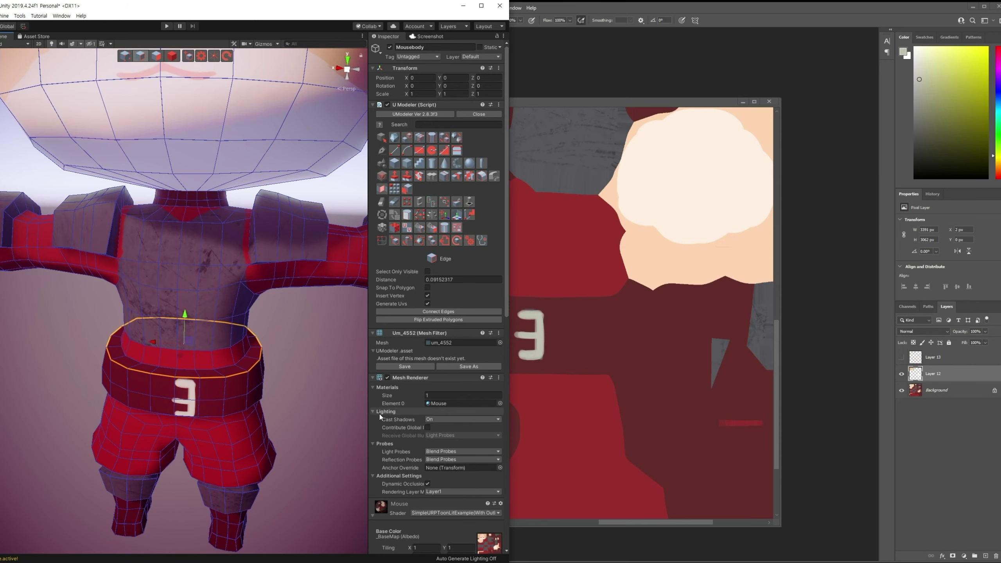
Sample the dark maroon belt colour and darken the buckle's top edge with a 10 px brush.
click(643, 138)
click(172, 57)
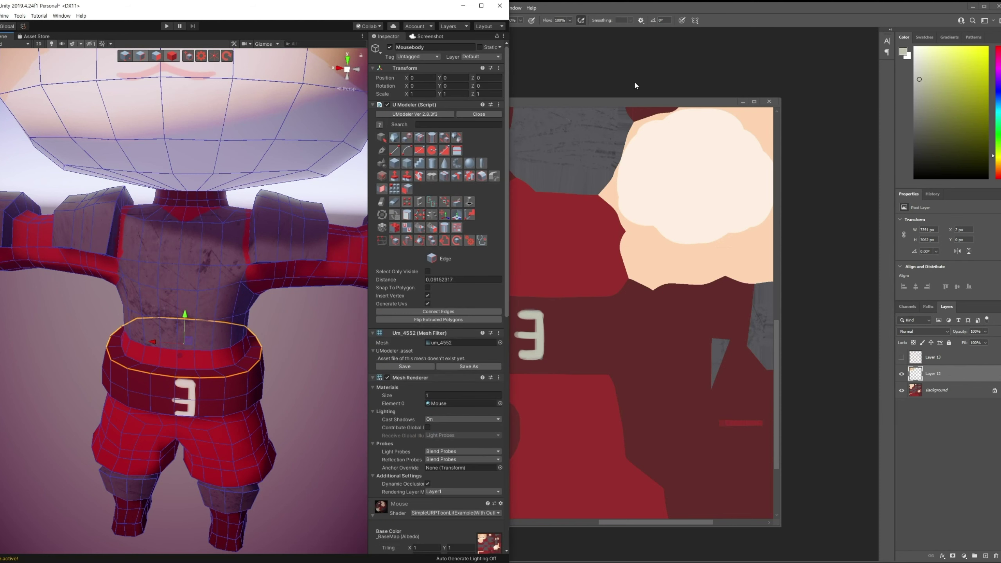
click(626, 84)
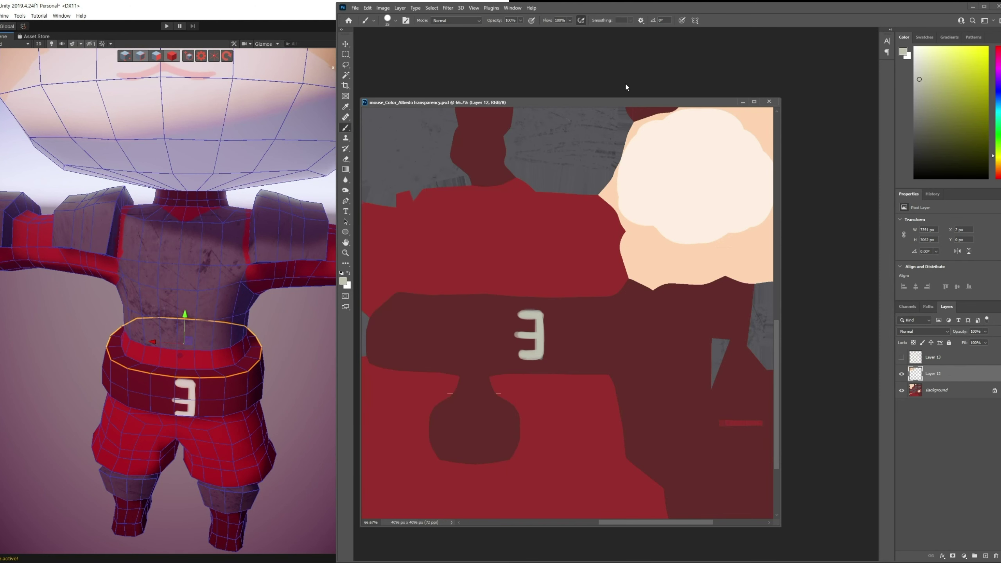
key(ctrl+plus)
drag(634, 295, 643, 284)
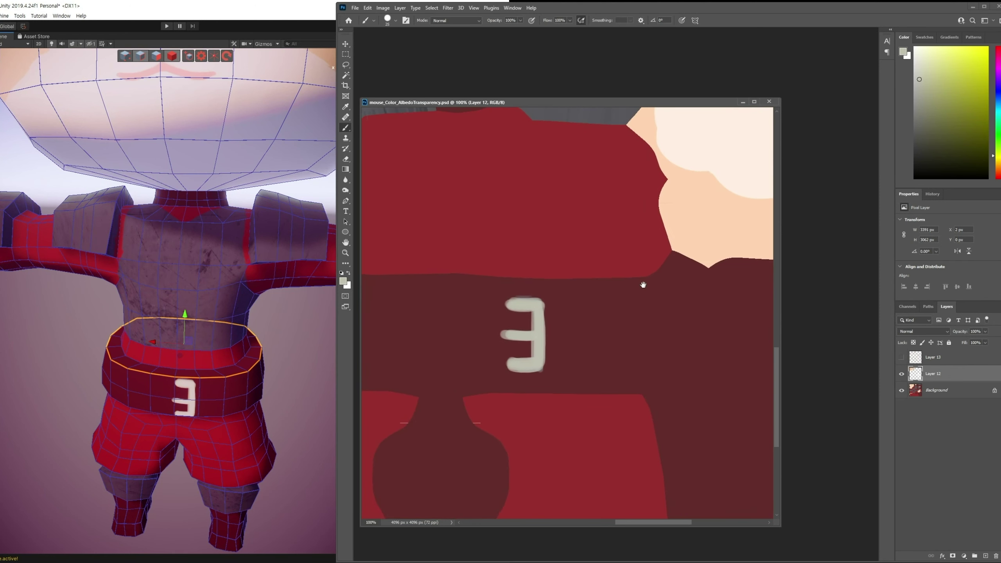
key(bracketleft)
key(bracketleft)
key(bracketleft)
alt+click(524, 311)
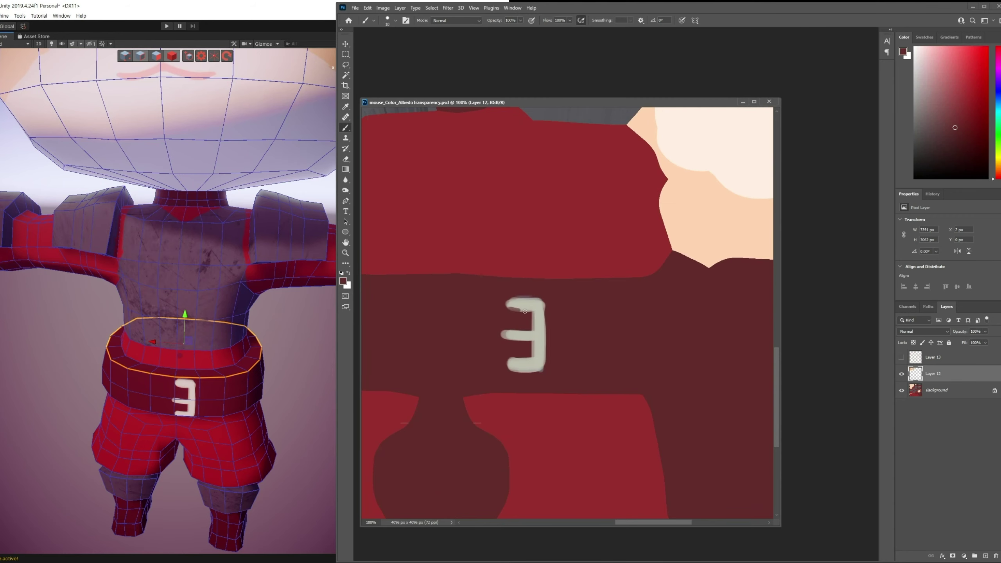
drag(524, 311, 509, 307)
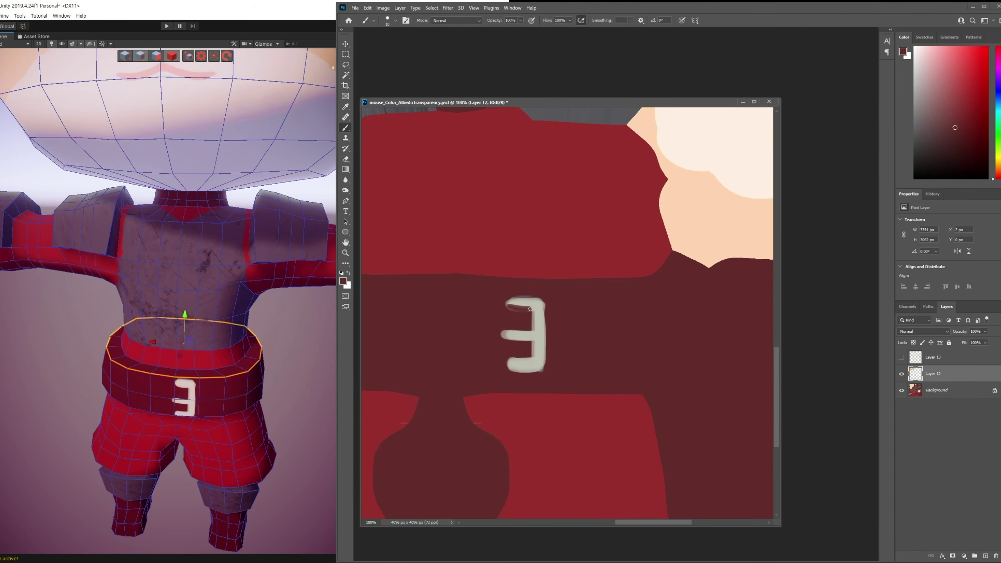
click(306, 23)
click(514, 285)
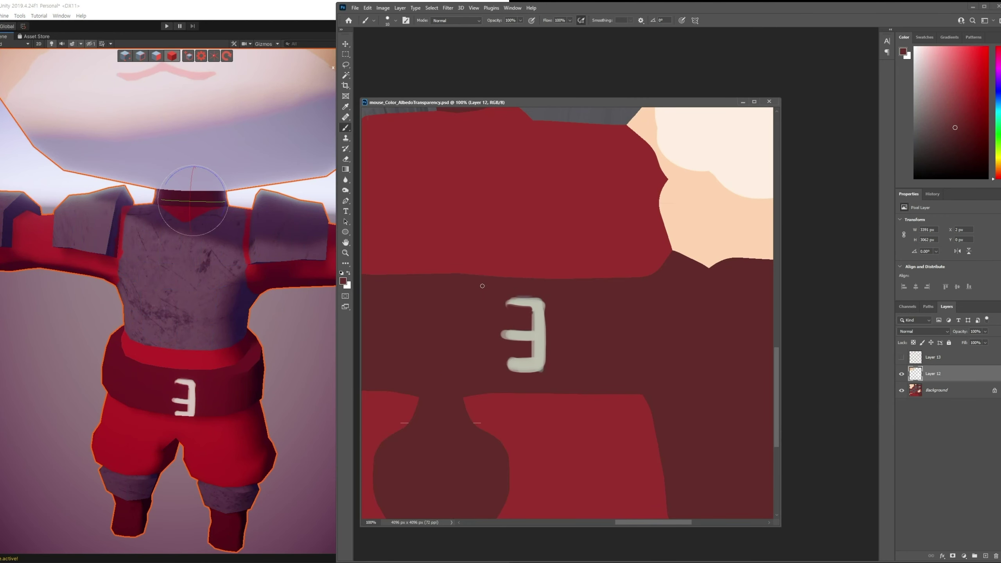
Show the UV wireframe and lasso a small four-sided gap beside the hand islands.
click(219, 387)
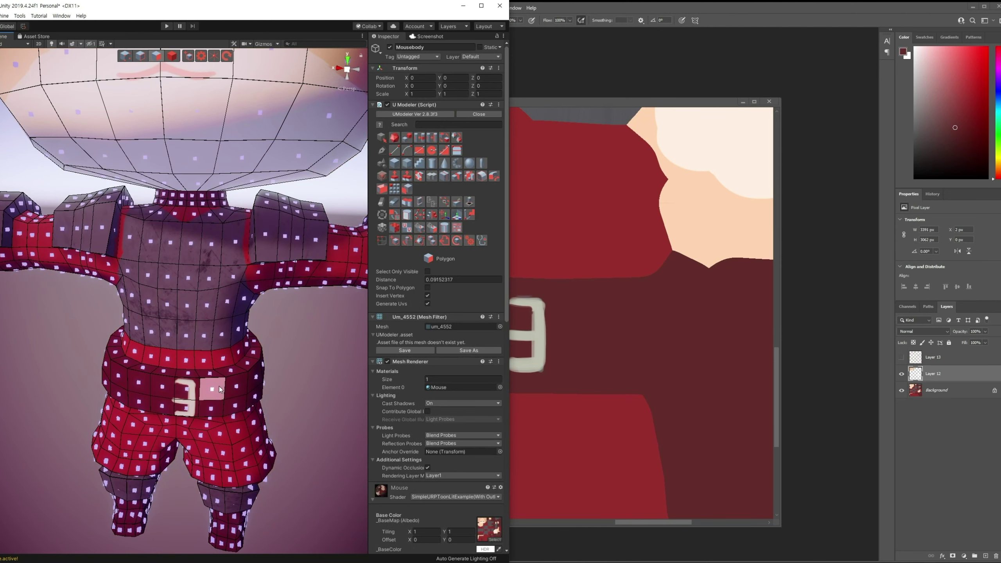
click(192, 374)
click(901, 357)
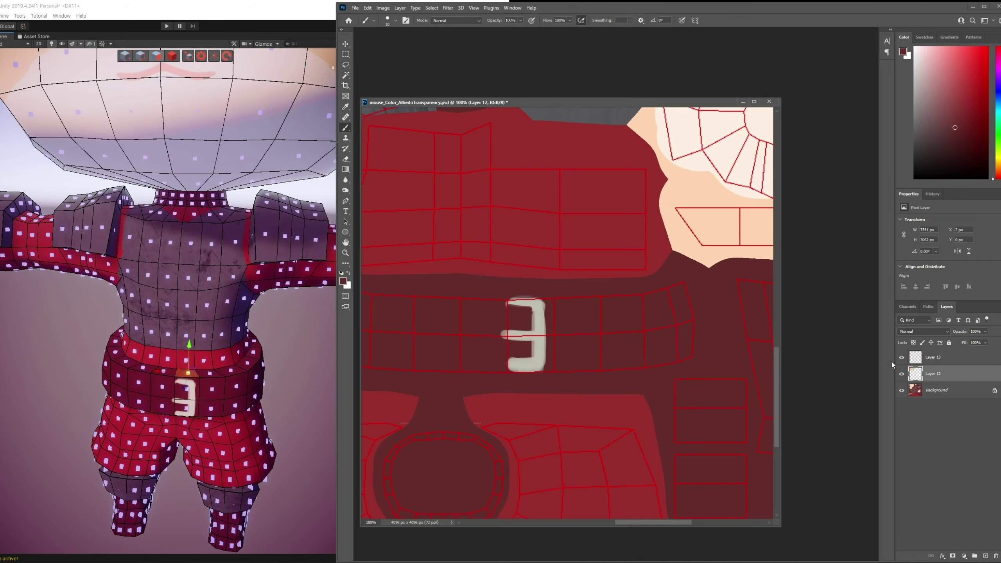
mouse_move(667, 351)
mouse_down()
mouse_move(701, 219)
mouse_move(541, 405)
mouse_up()
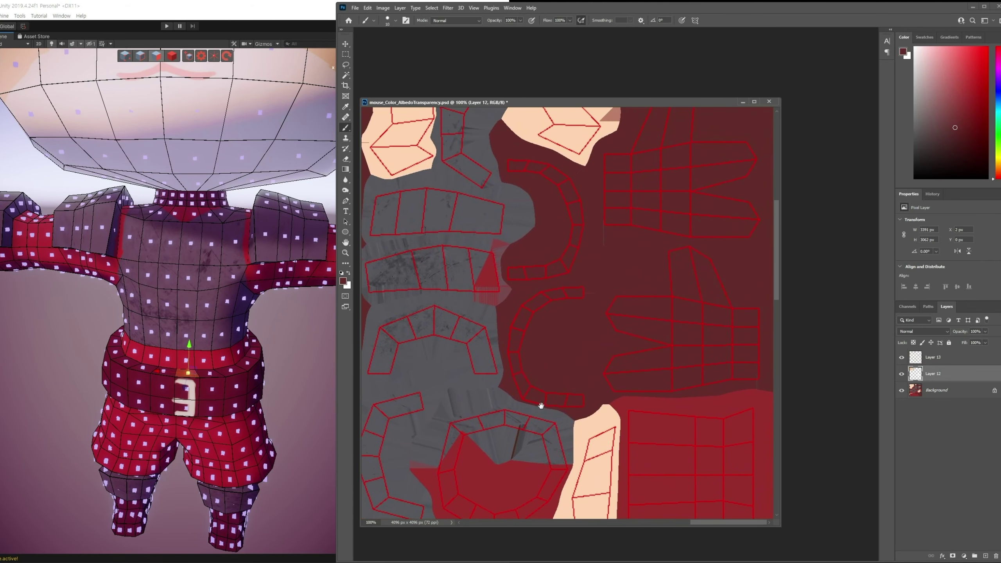
key(l)
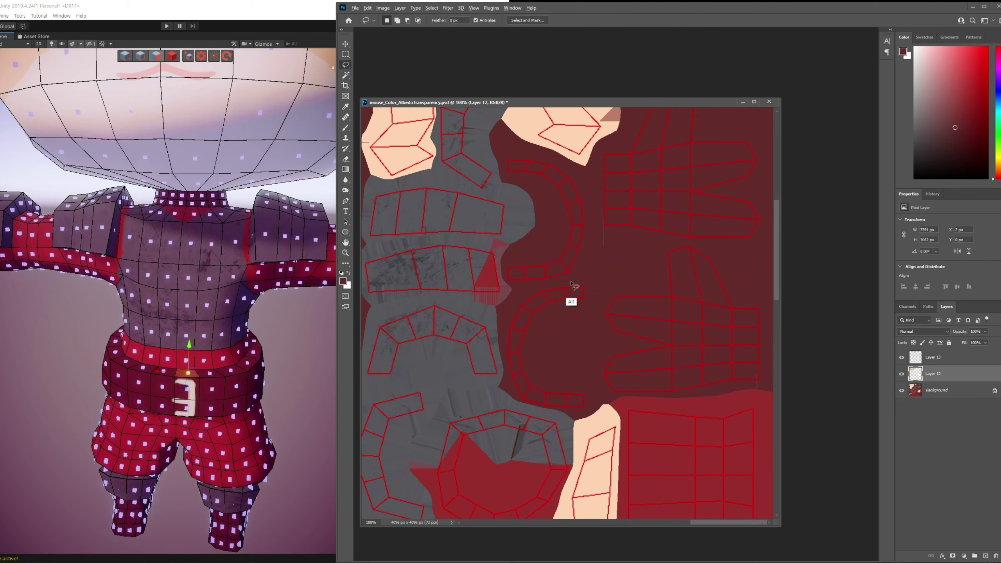
alt+click(568, 302)
alt+click(592, 303)
alt+click(591, 281)
Sample the beige texture colour and paint the selected gap beige.
click(901, 357)
click(901, 357)
key(b)
drag(523, 358, 666, 260)
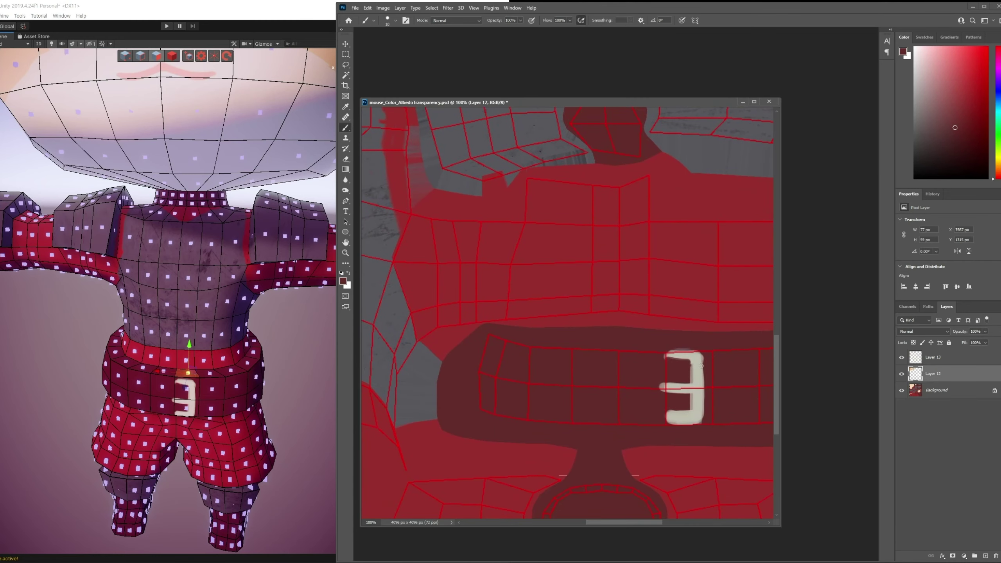
alt+click(698, 388)
mouse_move(722, 246)
mouse_down()
mouse_move(593, 301)
mouse_move(564, 433)
mouse_up()
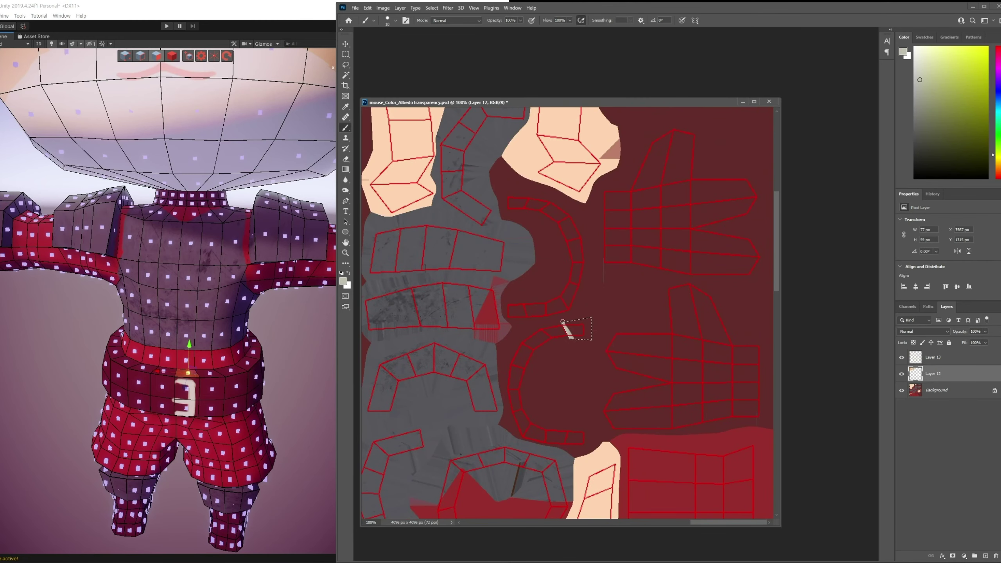
drag(559, 329, 589, 333)
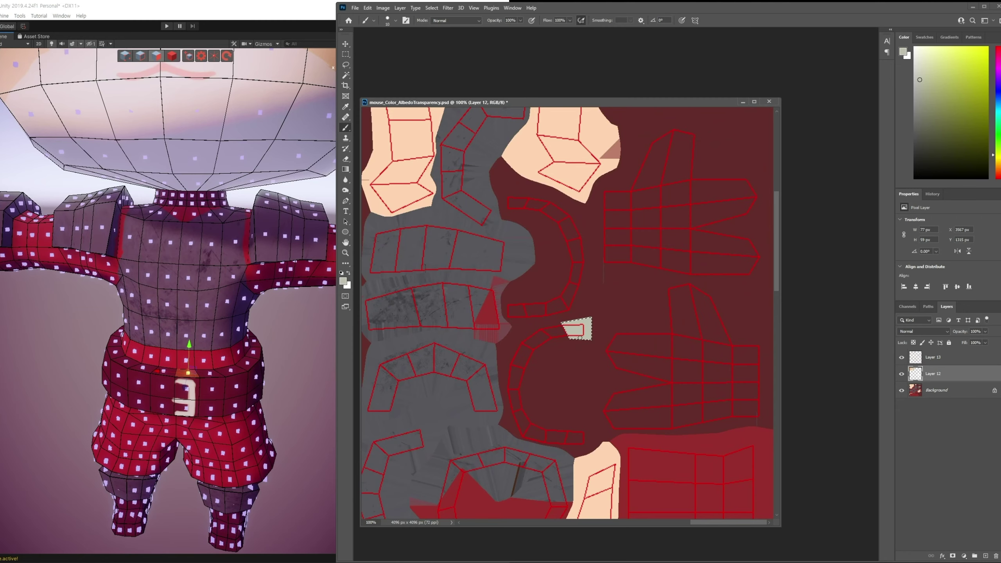
Check the character's underside in Unity, then bring the 3 and dark oval into view.
click(264, 11)
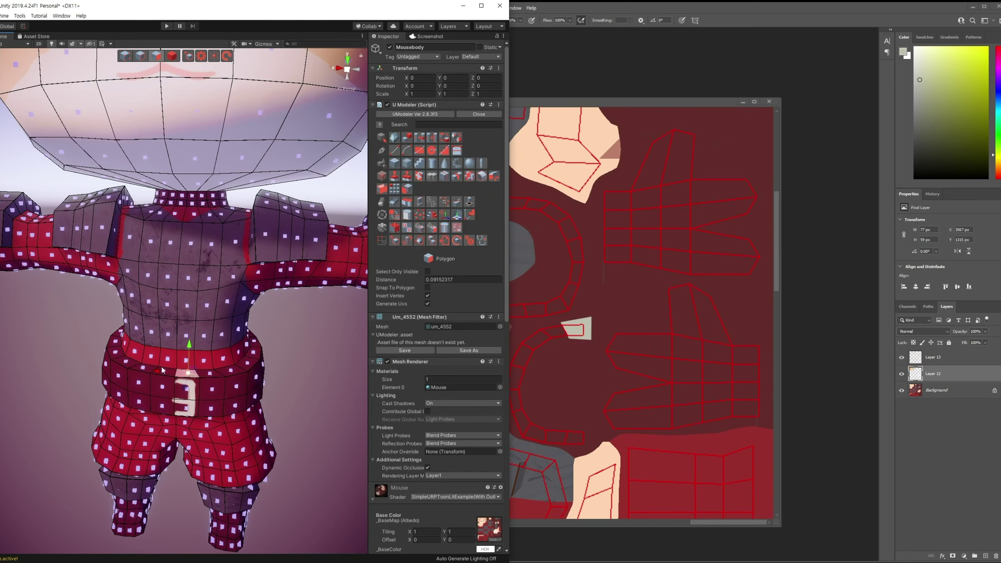
alt+drag(220, 456, 192, 125)
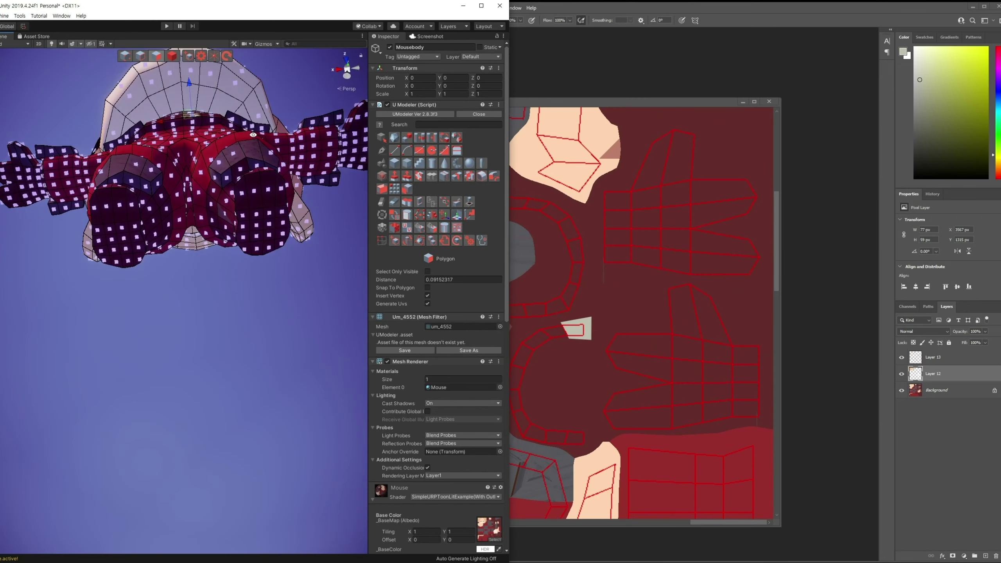
click(192, 125)
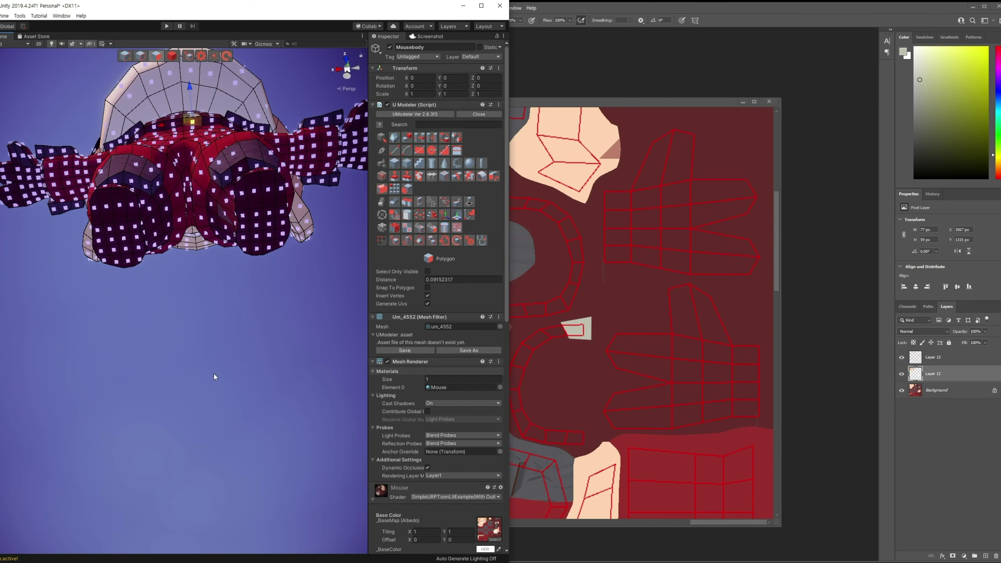
click(679, 350)
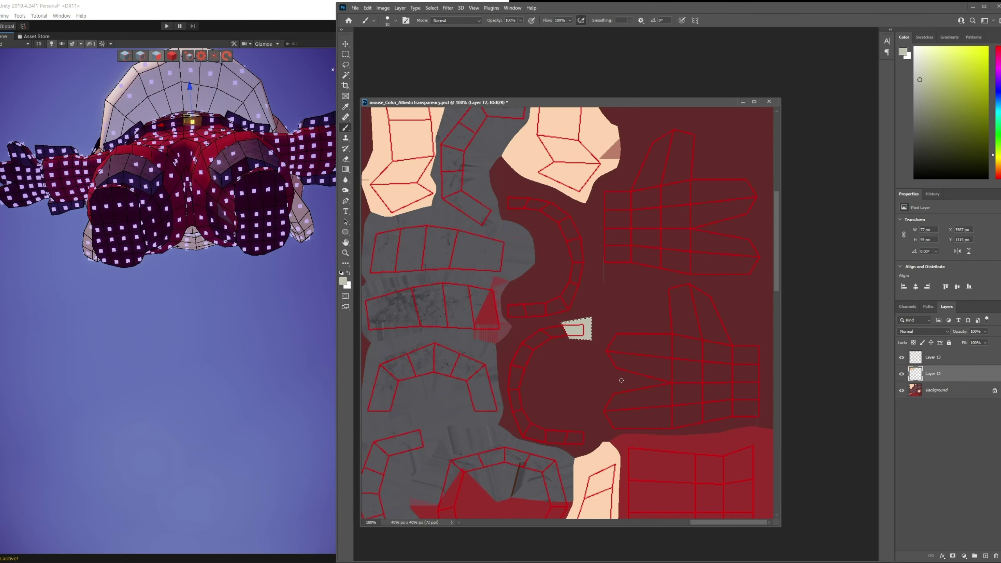
alt+drag(563, 397, 595, 370)
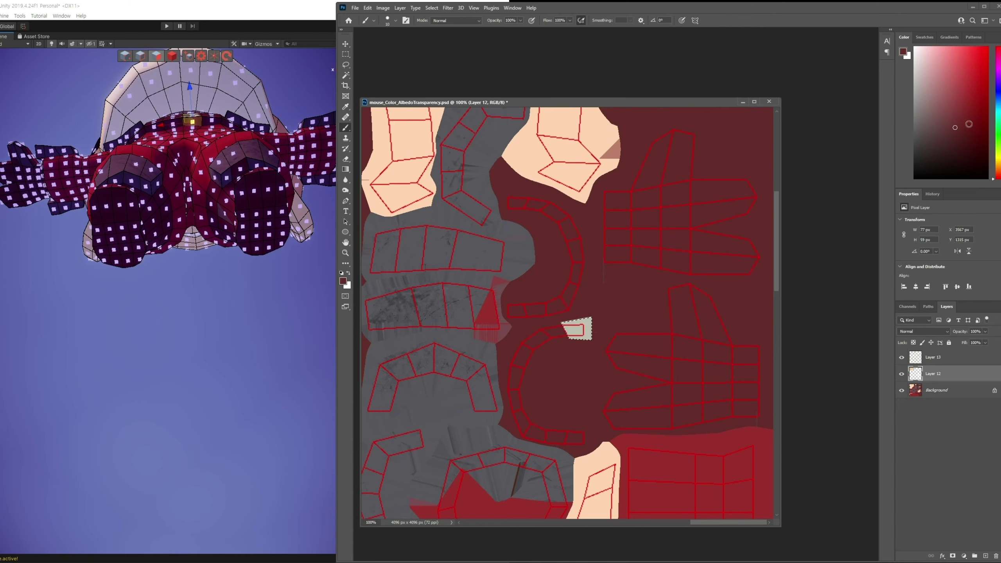
drag(547, 405, 614, 176)
scroll(590, 207, down, 5)
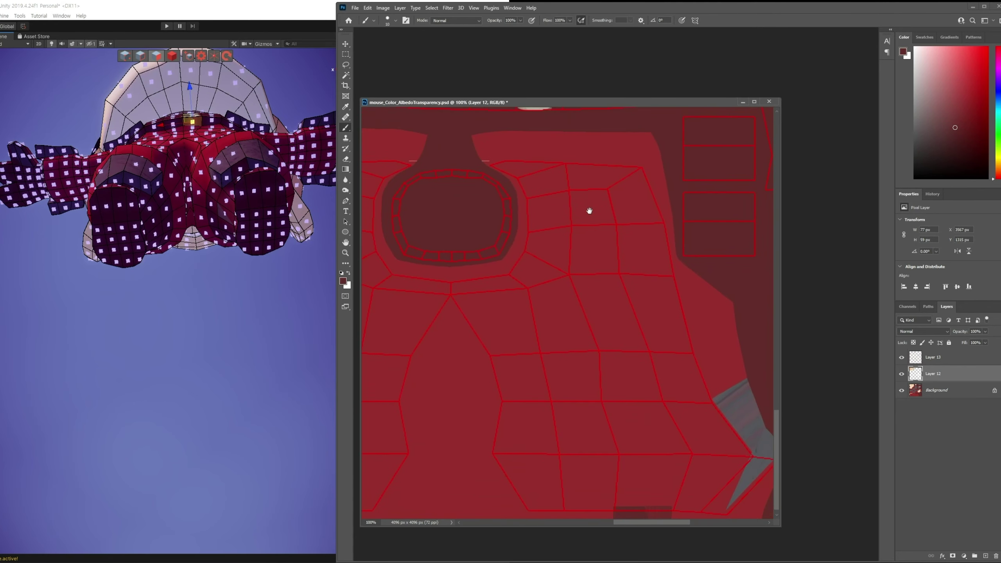
drag(590, 208, 605, 297)
Lasso the gap above the dark oval, fill it with the 3's light grey, and hide the wireframe.
key(l)
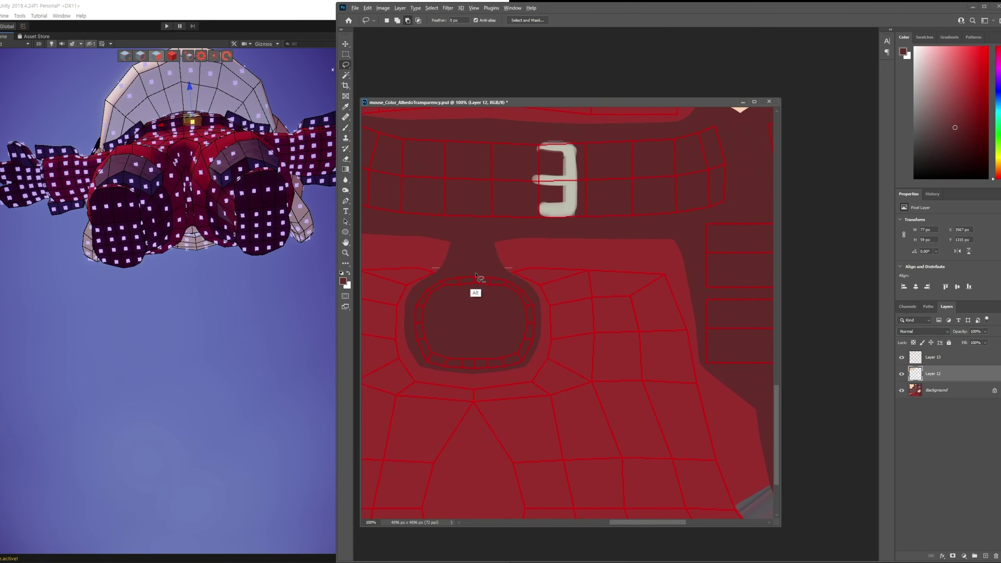
click(474, 275)
alt+drag(473, 275, 492, 270)
key(b)
alt+click(569, 201)
key(alt+BackSpace)
key(ctrl+d)
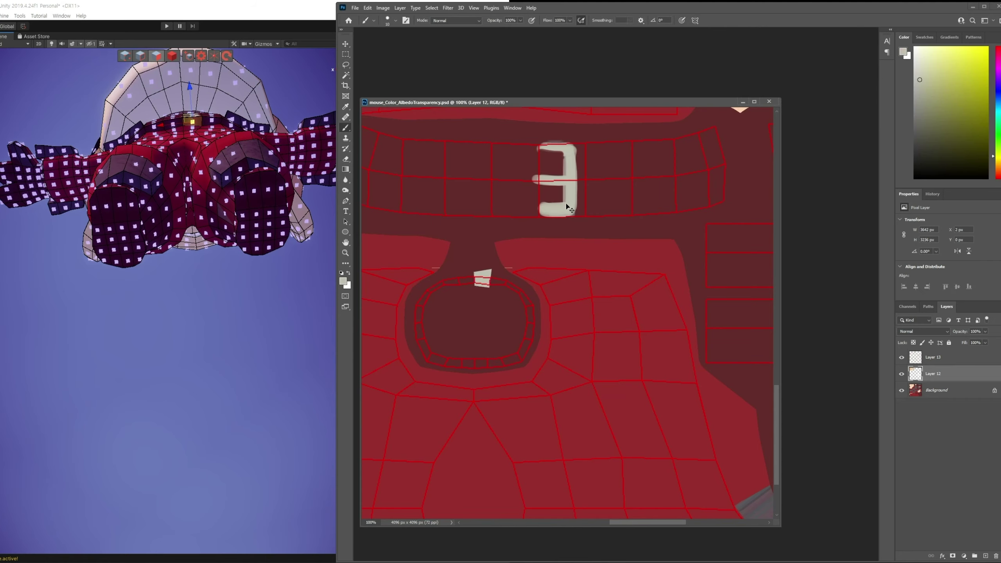
click(901, 359)
click(264, 311)
Show the UV wireframe over the texture and extend the 3's top and right side.
key(Tab)
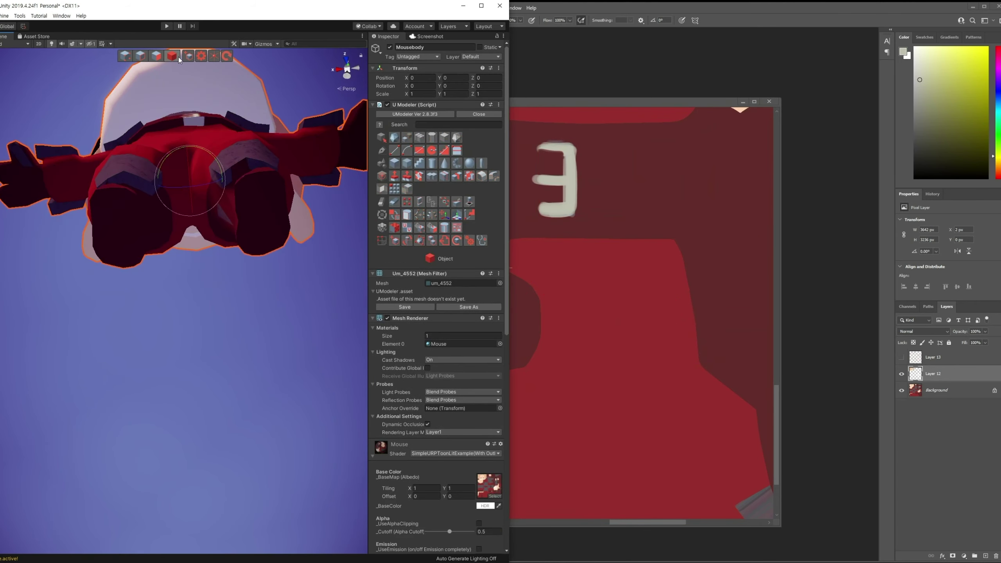
alt+drag(283, 305, 267, 489)
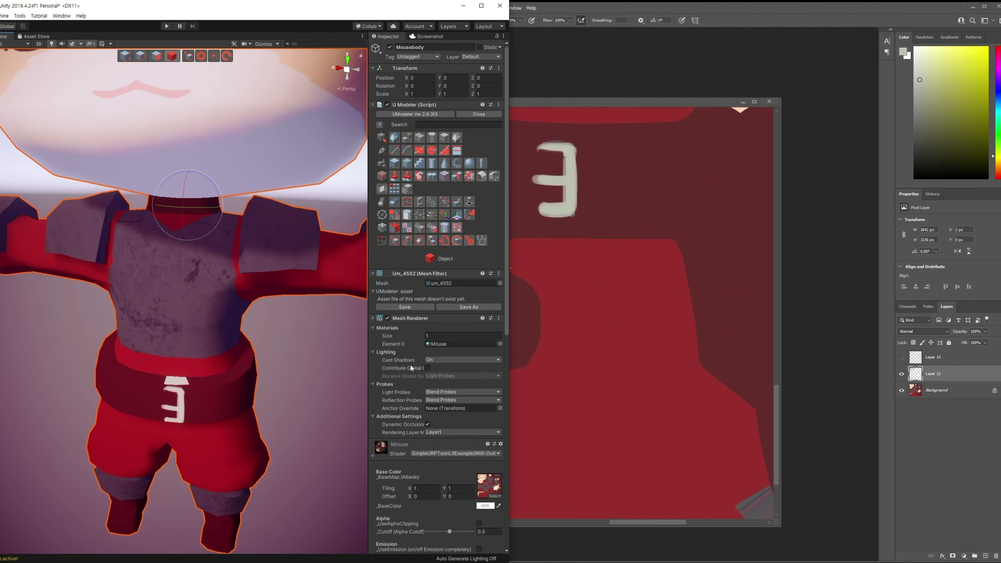
click(655, 105)
drag(639, 186, 618, 292)
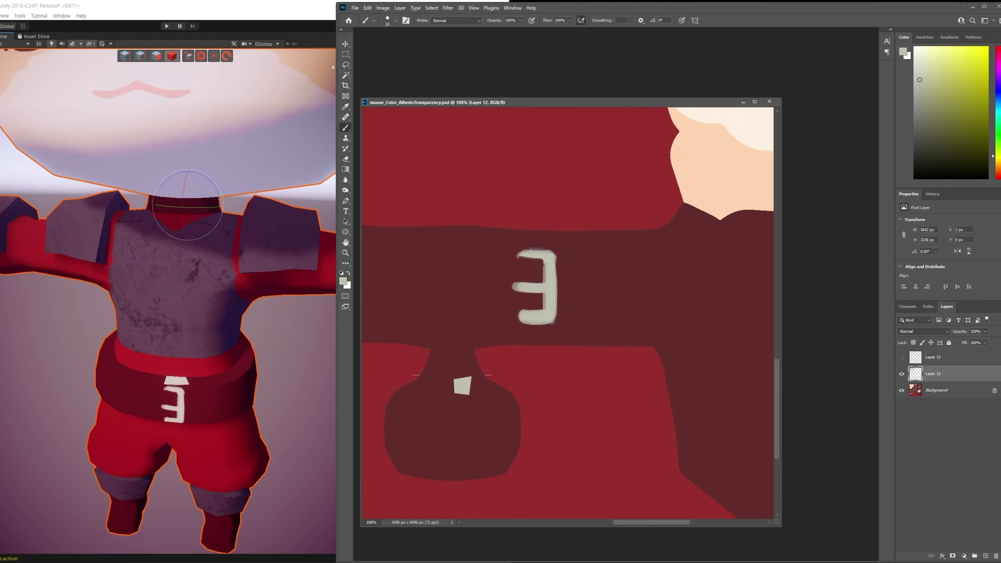
click(901, 357)
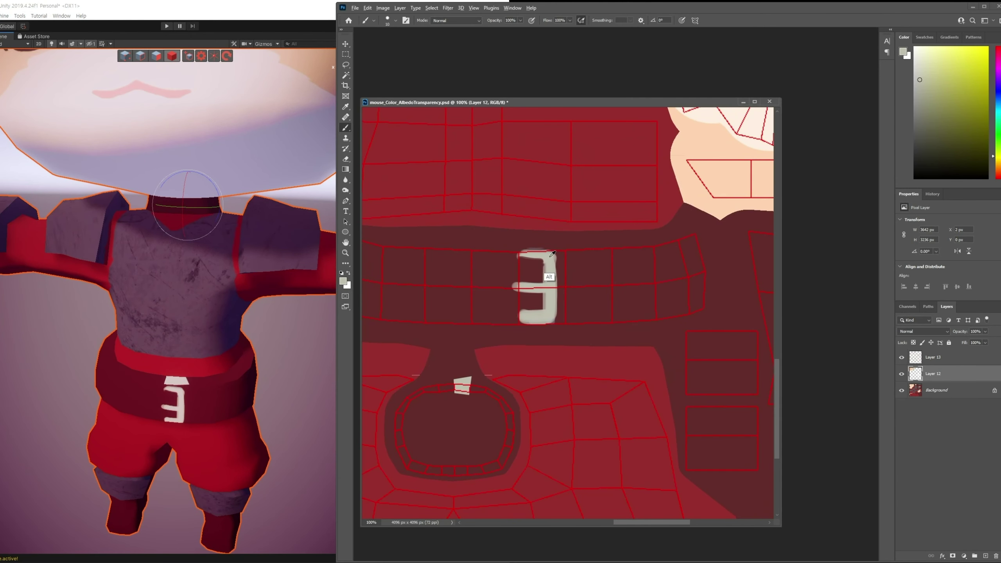
mouse_move(529, 255)
mouse_down()
mouse_move(564, 251)
mouse_move(562, 325)
mouse_up()
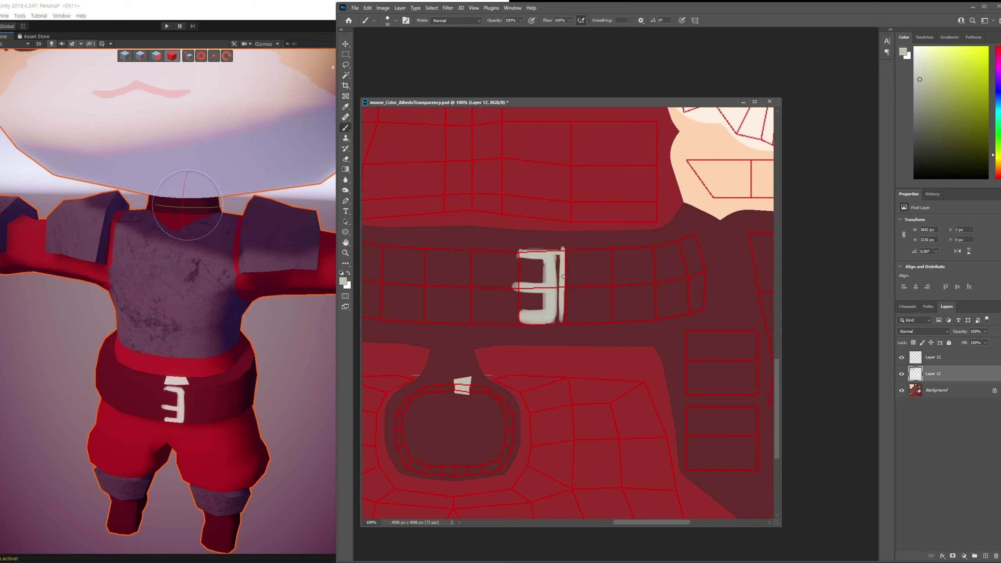
drag(562, 289, 555, 262)
Lengthen the 3's left edge in grey and tidy its lower notch with belt maroon.
alt+click(516, 252)
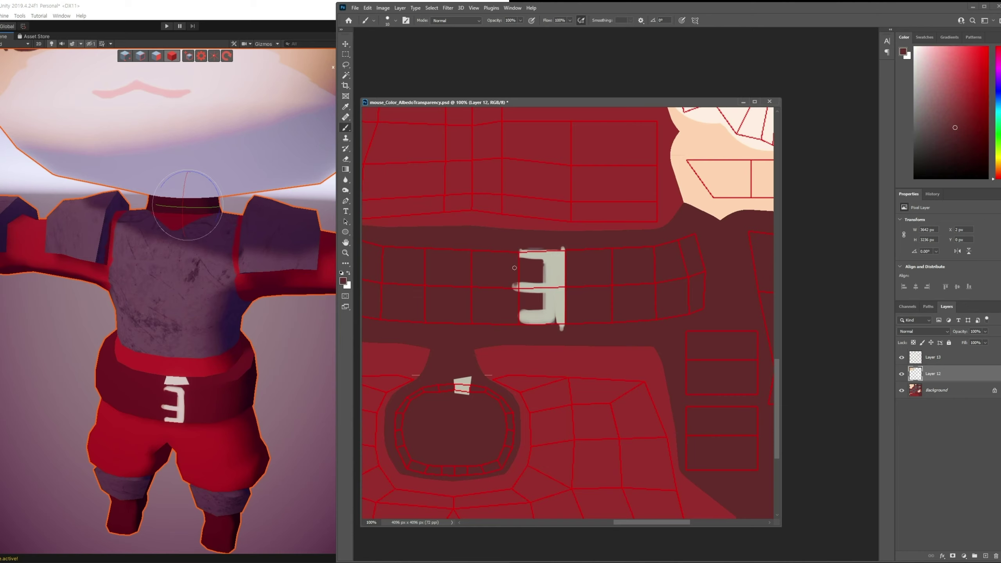
alt+click(546, 253)
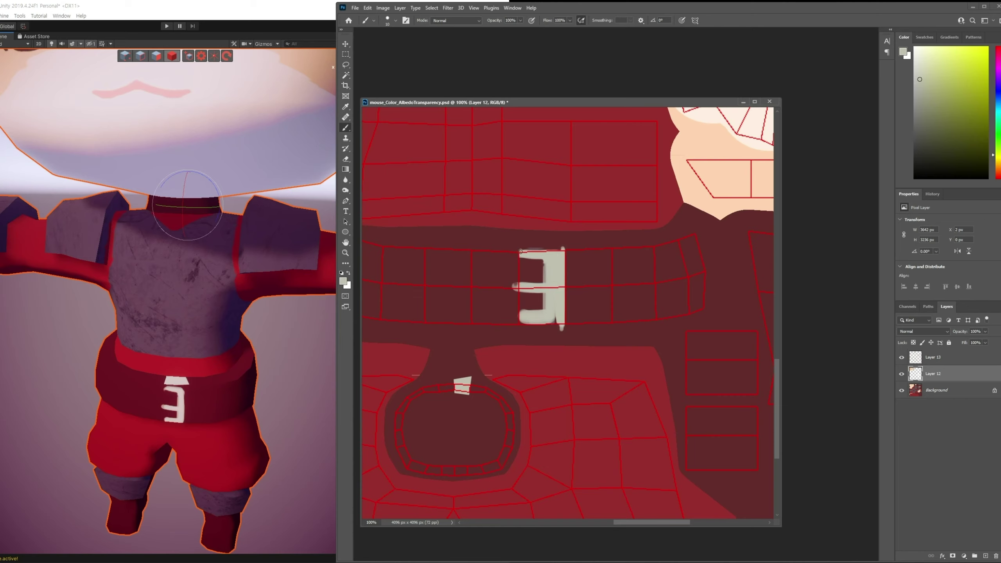
drag(522, 318, 558, 325)
alt+click(522, 334)
alt+click(523, 316)
alt+click(516, 330)
drag(520, 312, 541, 315)
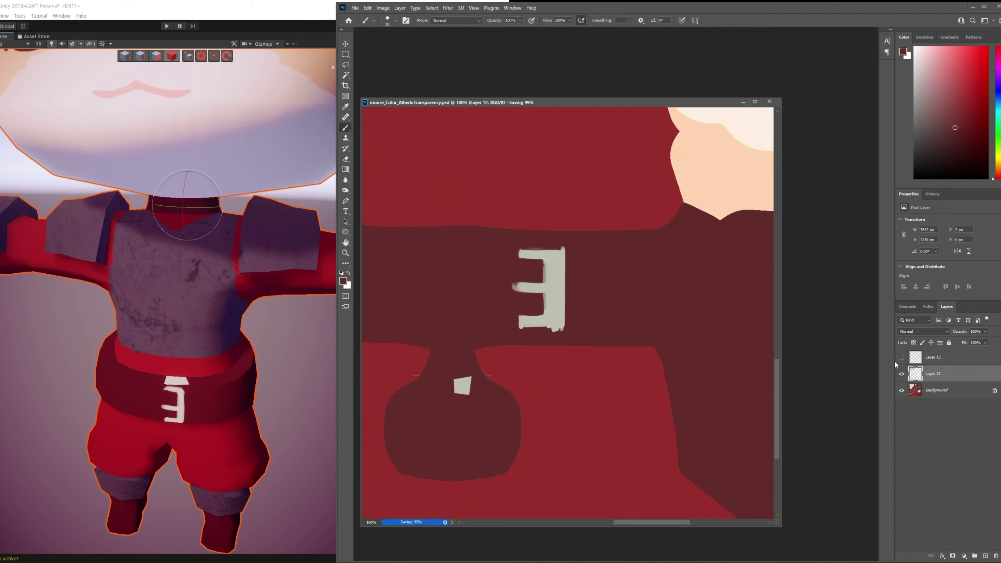
Smooth the 3's top and bottom edges in pale grey, save, and check in Unity.
click(320, 154)
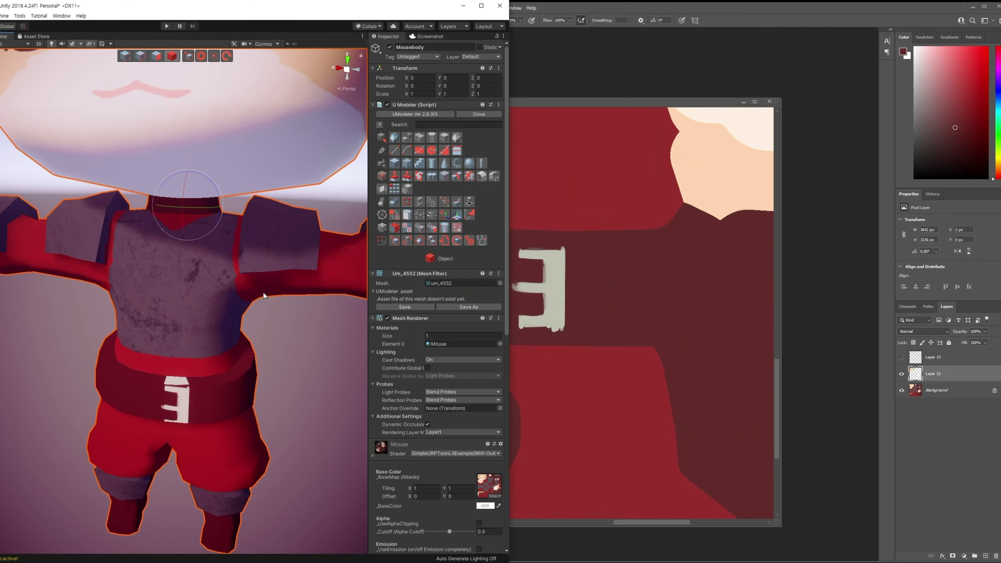
click(559, 268)
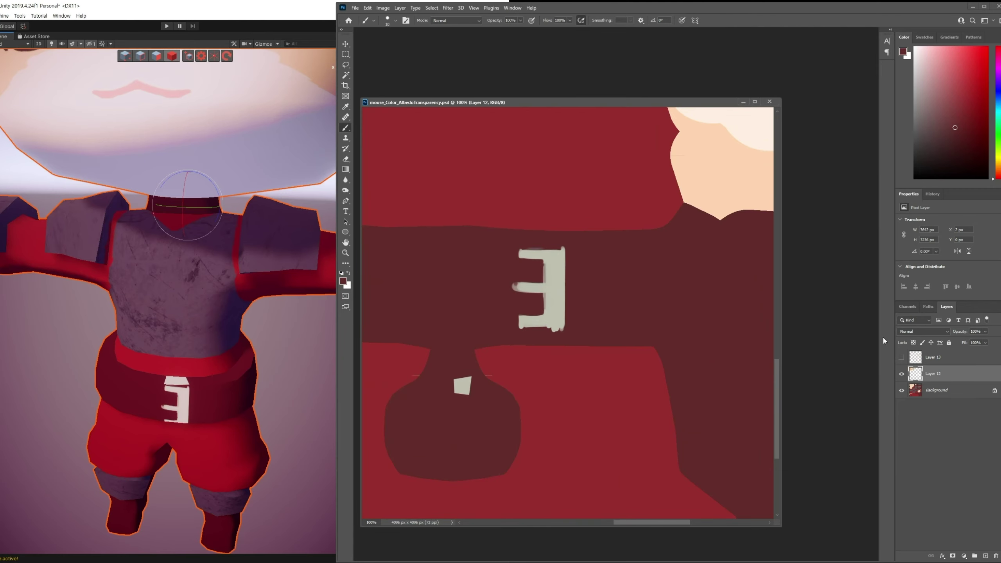
alt+click(552, 274)
drag(521, 250, 559, 246)
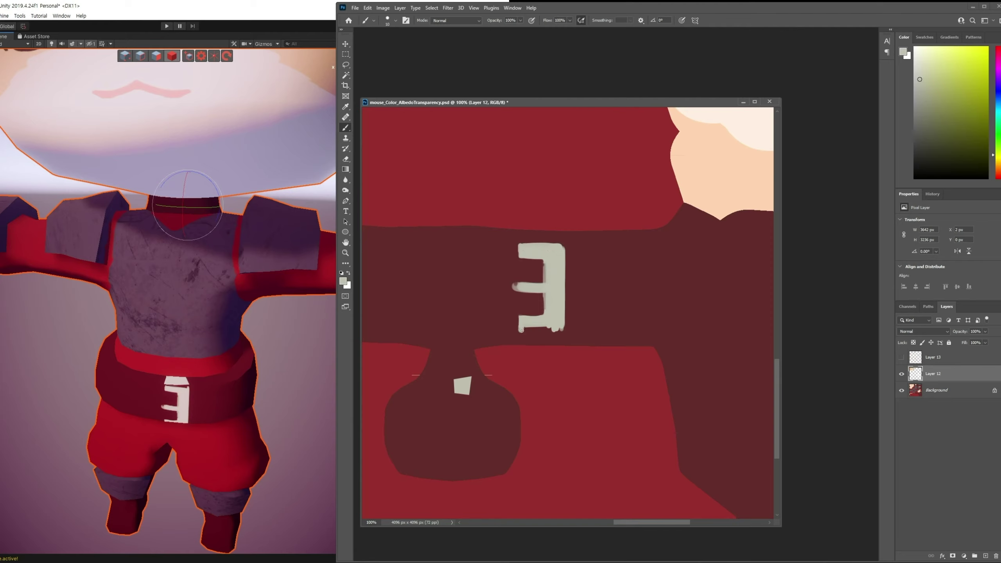
drag(521, 330, 561, 331)
key(ctrl+s)
click(172, 27)
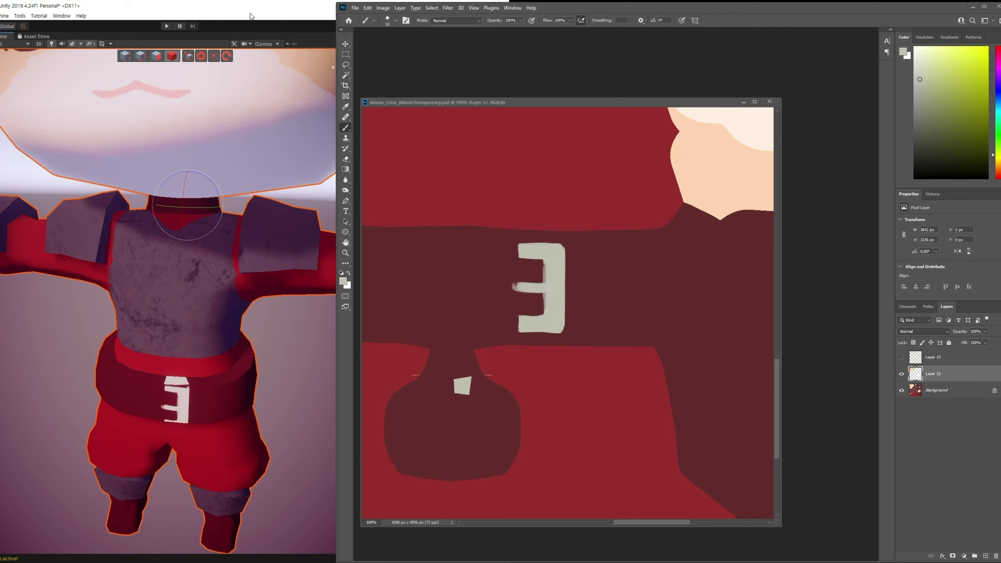
click(264, 8)
Raise the 3's top edge, round its middle arm, and shade the arm darker grey.
click(598, 72)
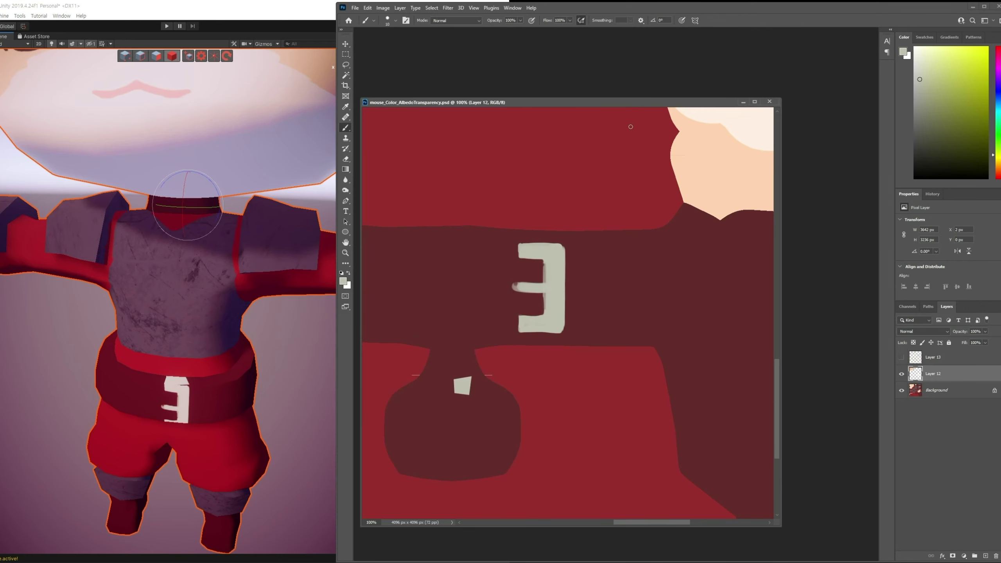
drag(563, 253, 537, 241)
drag(530, 243, 544, 242)
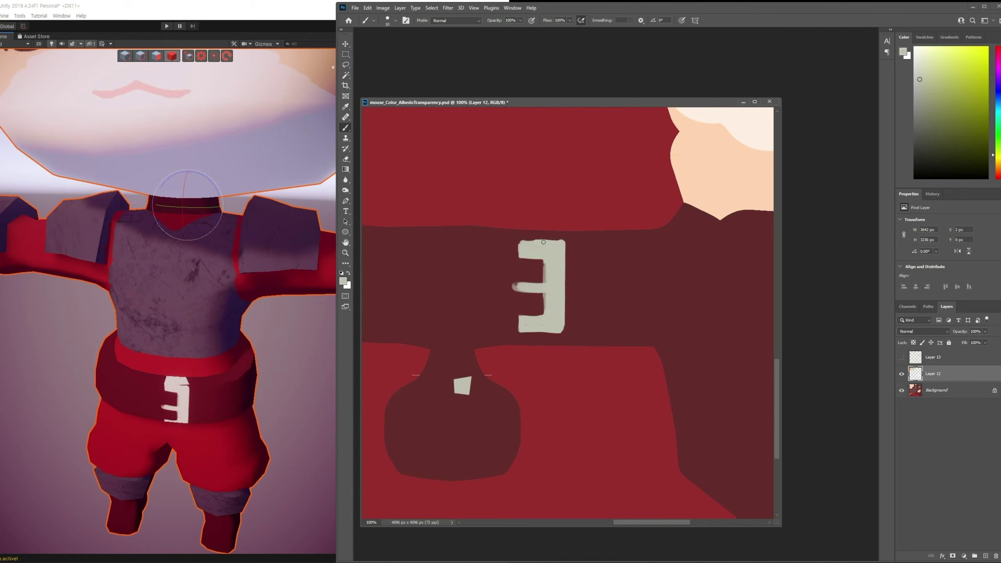
alt+click(532, 284)
drag(523, 282, 514, 283)
click(924, 102)
drag(536, 294, 557, 293)
Sample the buckle colours, save the texture again, and return to Unity.
alt+click(533, 317)
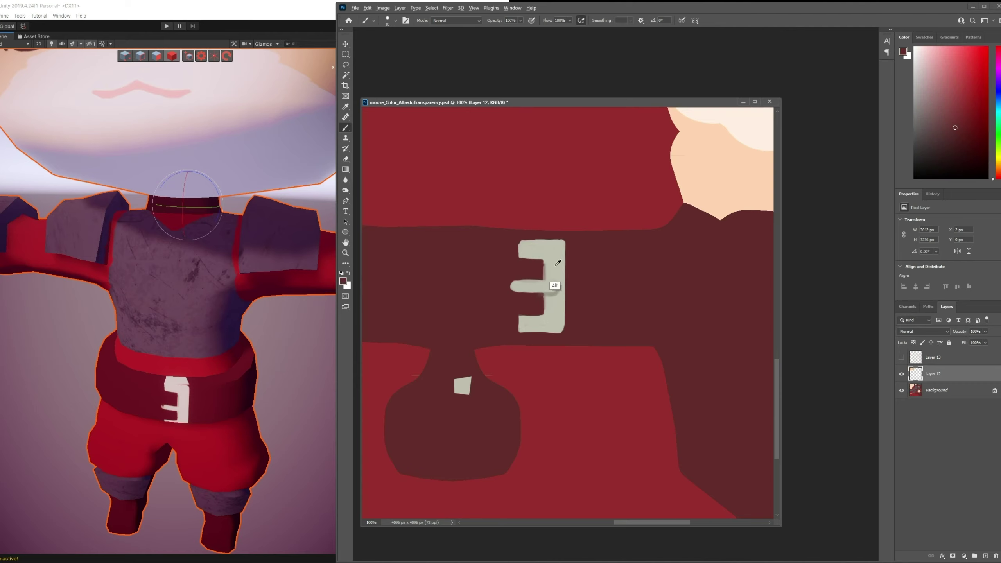
alt+click(556, 286)
key(ctrl+s)
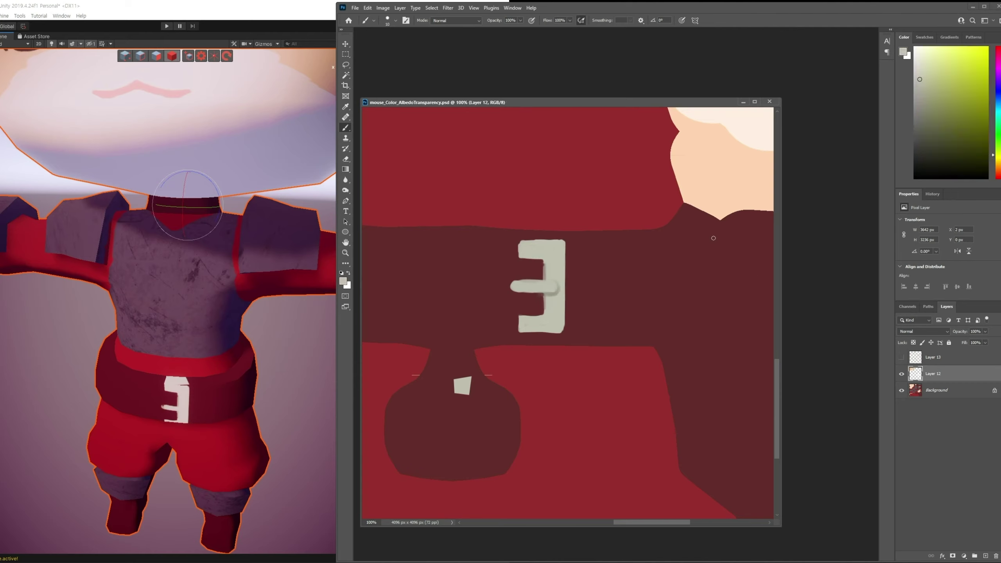
click(244, 32)
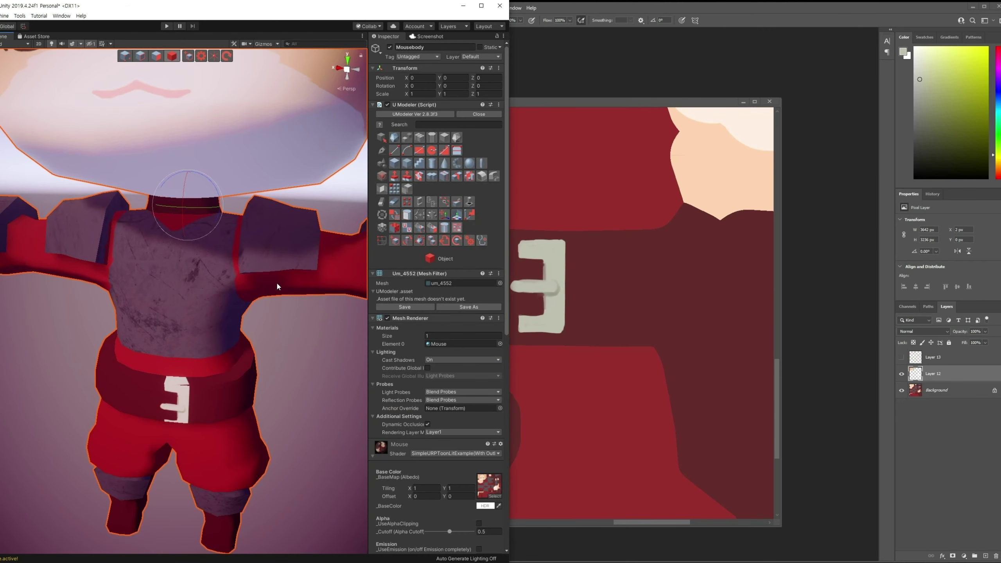
In Edge mode, raise the seam edge above the buckle and pull a belt-top vertex into a V.
mouse_move(278, 285)
middle_down()
mouse_move(264, 78)
mouse_move(269, 177)
middle_up()
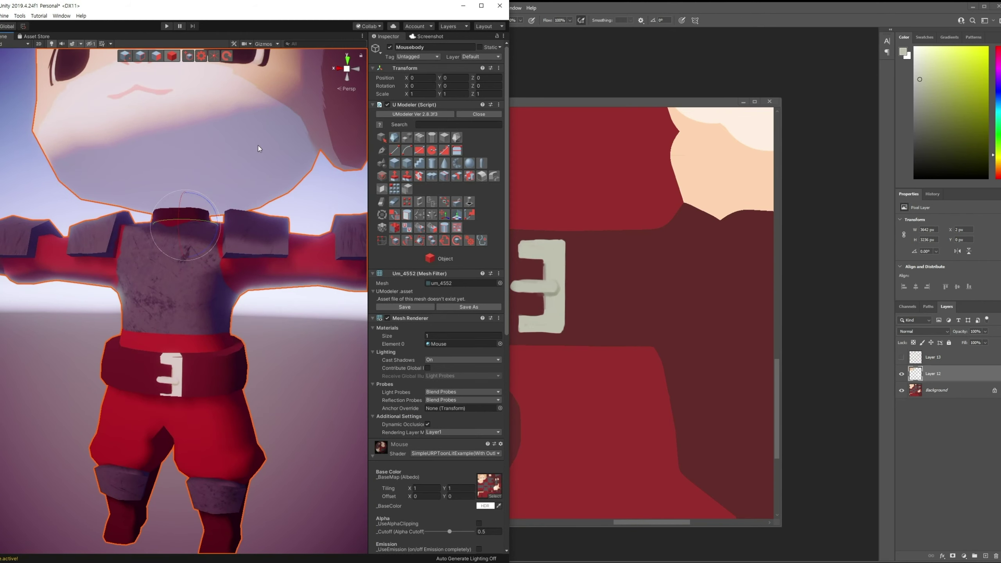
key(3)
mouse_move(282, 327)
middle_down()
mouse_move(310, 290)
mouse_move(315, 307)
middle_up()
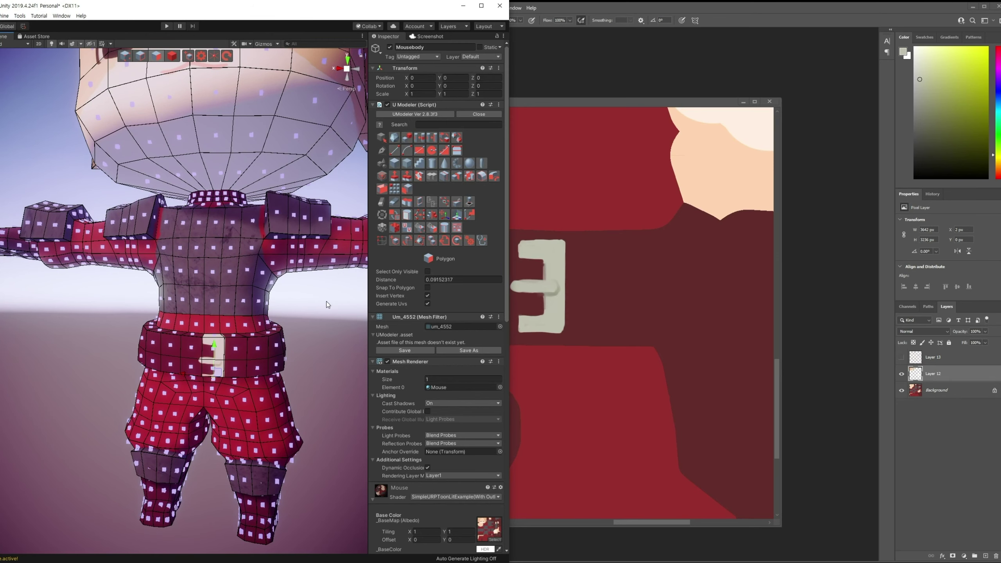
click(141, 56)
scroll(245, 323, up, 3)
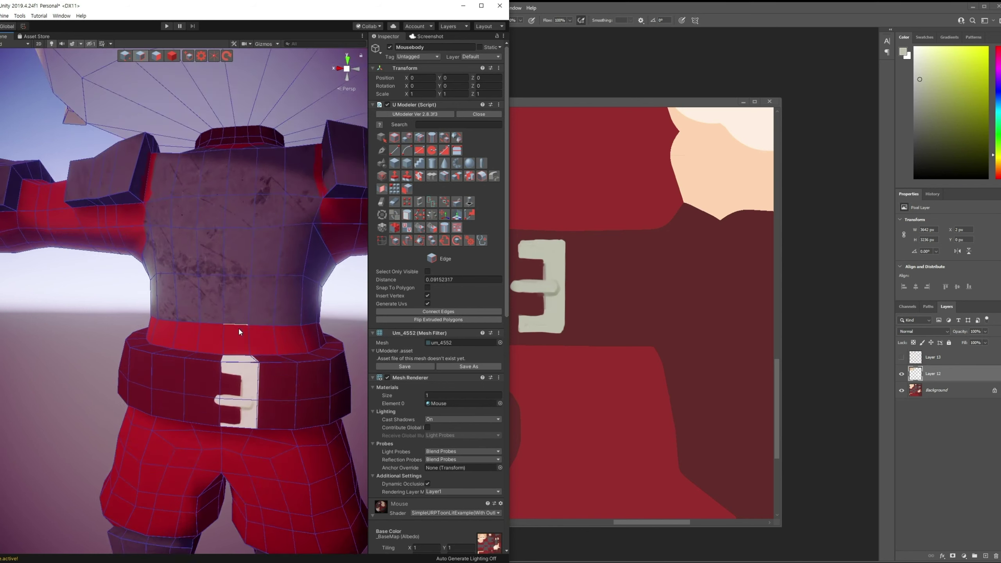
scroll(236, 339, up, 3)
click(233, 348)
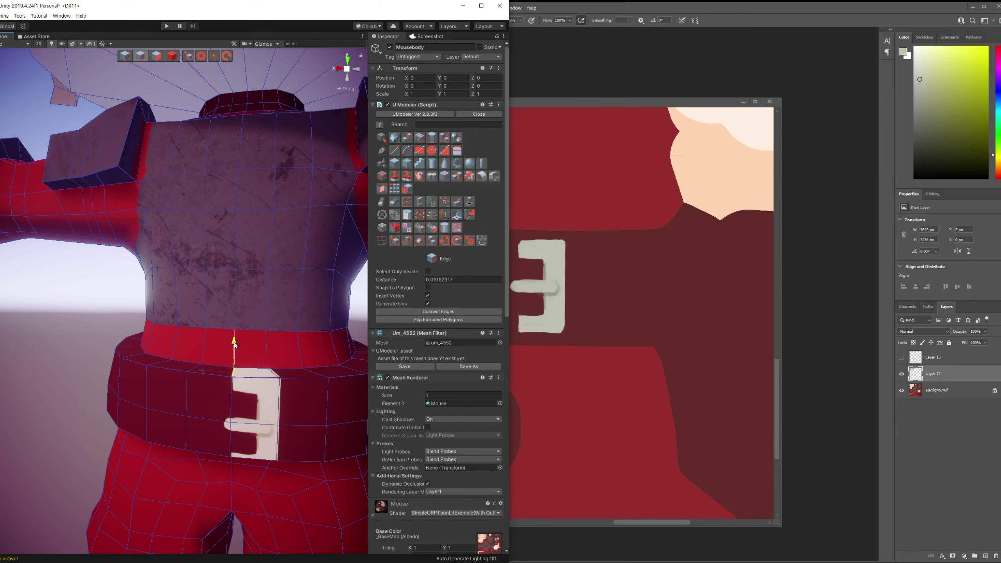
drag(234, 342, 234, 335)
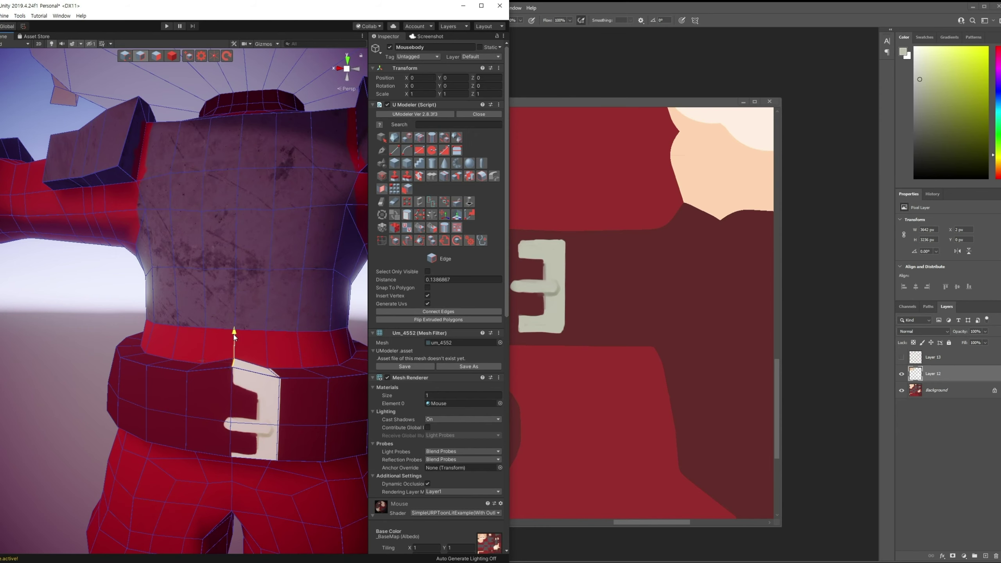
middle_drag(235, 336, 241, 269)
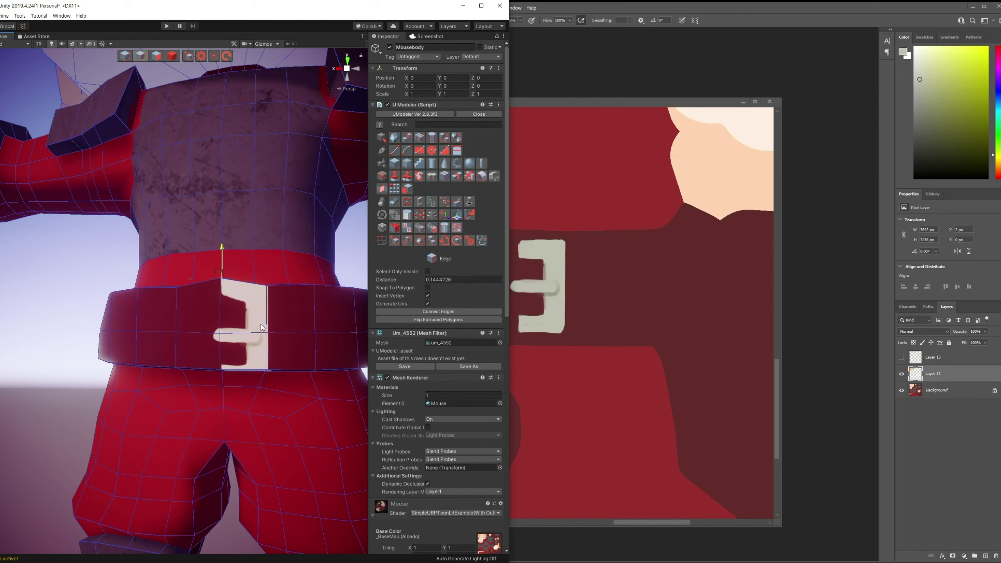
drag(269, 319, 279, 338)
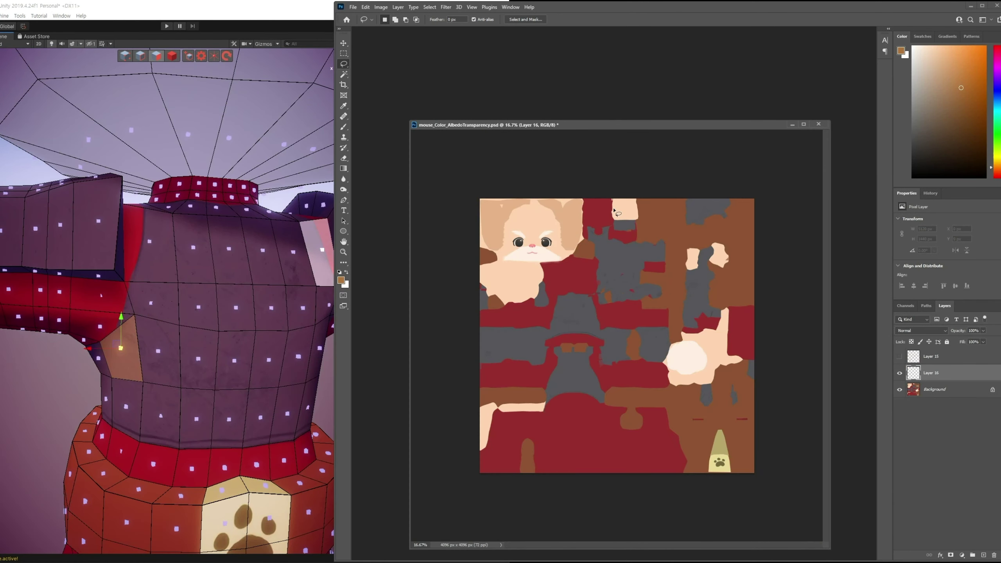
With the Brush zoomed on the torso edge, paint sampled red along the boundary.
alt+scroll(616, 213, up, 3)
key(b)
drag(513, 224, 610, 240)
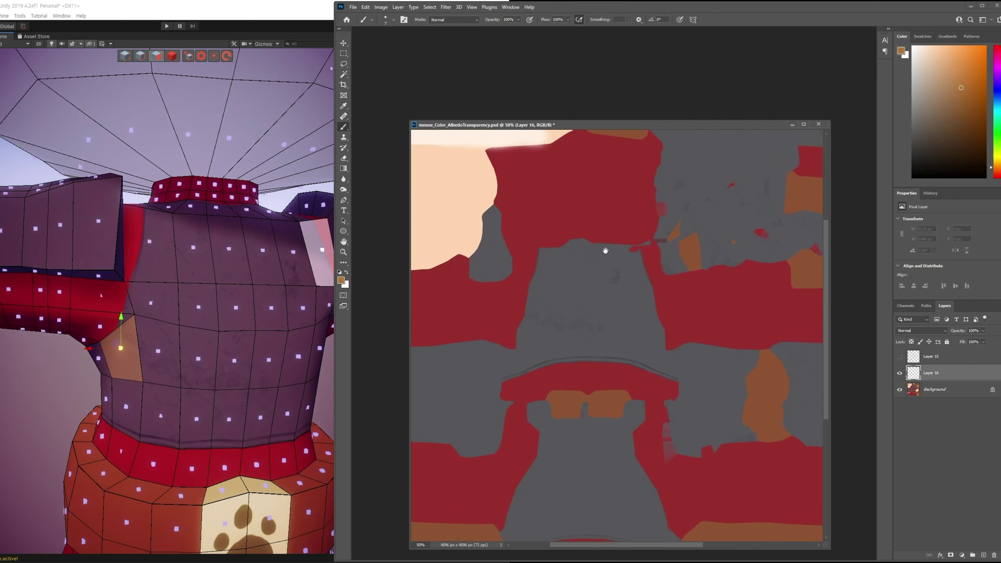
alt+scroll(608, 238, up, 2)
click(249, 475)
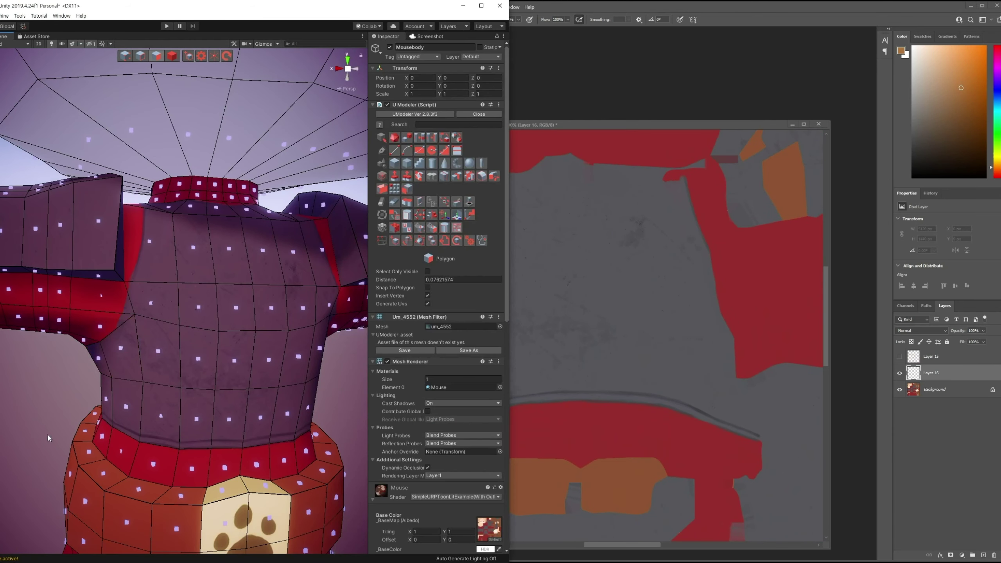
click(594, 315)
drag(593, 315, 658, 299)
alt+scroll(658, 299, up, 1)
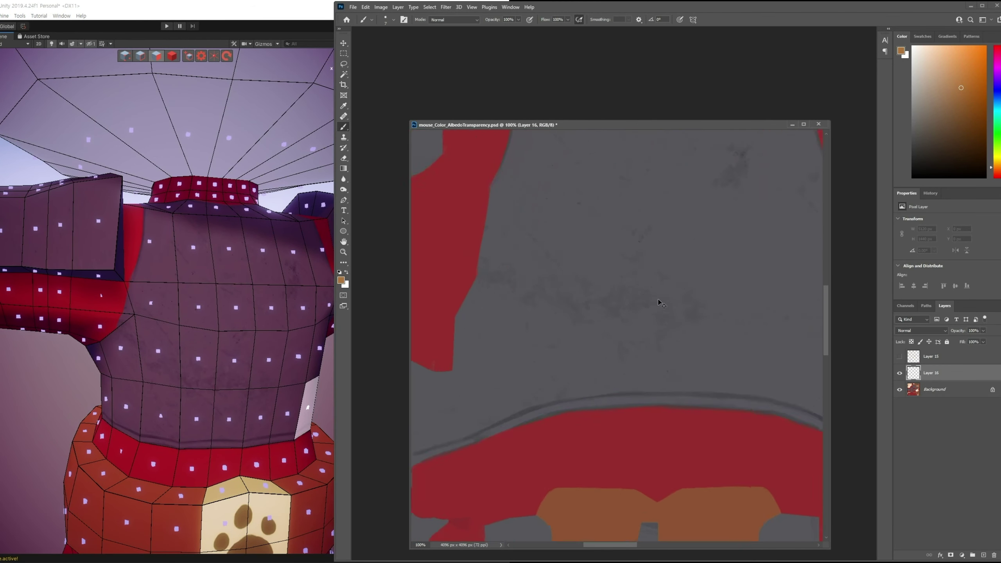
mouse_move(551, 175)
mouse_down()
mouse_move(632, 226)
mouse_move(579, 291)
mouse_move(541, 270)
mouse_up()
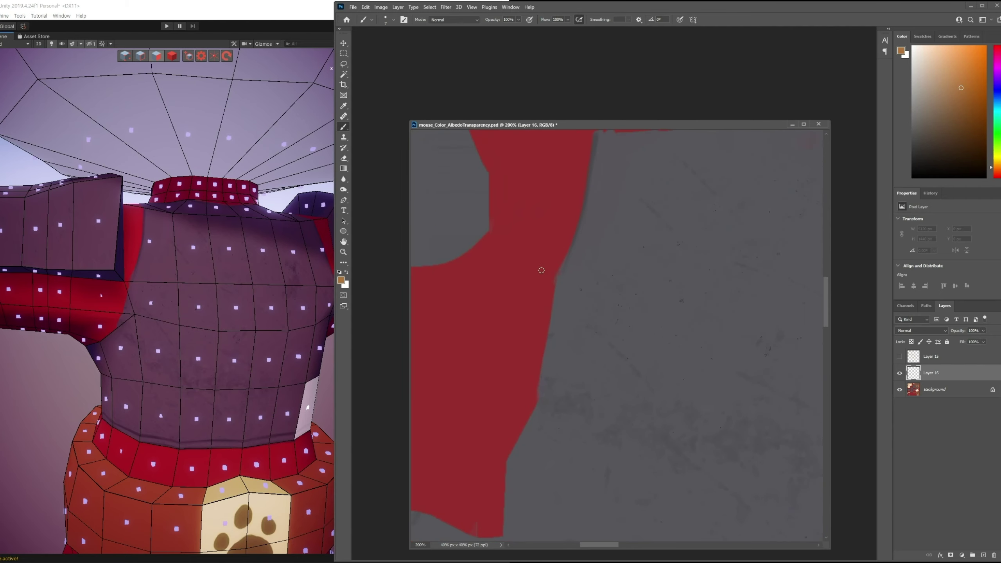
scroll(541, 276, up, 3)
alt+click(538, 291)
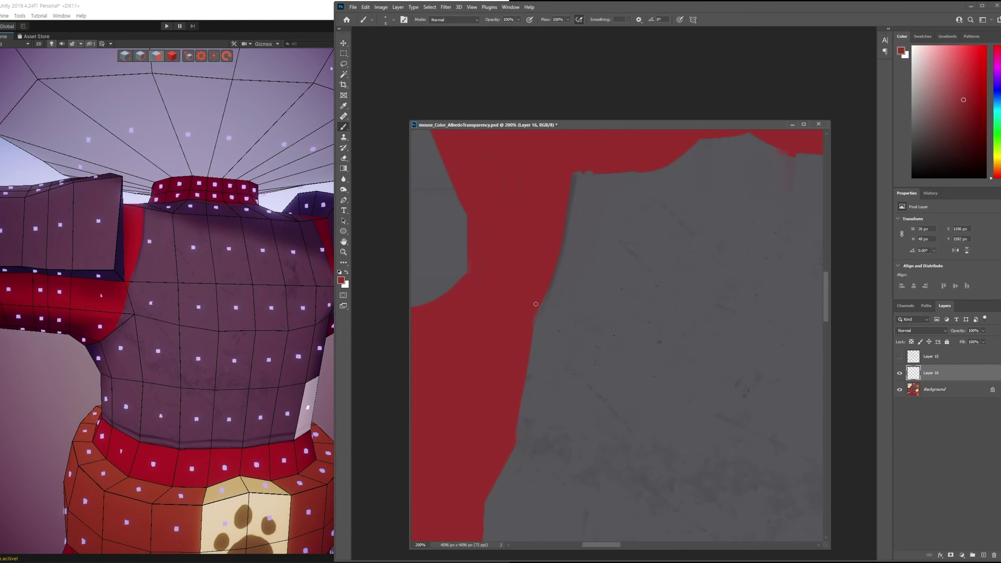
alt+click(553, 323)
drag(541, 311, 539, 303)
Paint dark grey and red strokes to clean the red-grey torso boundary.
alt+click(522, 406)
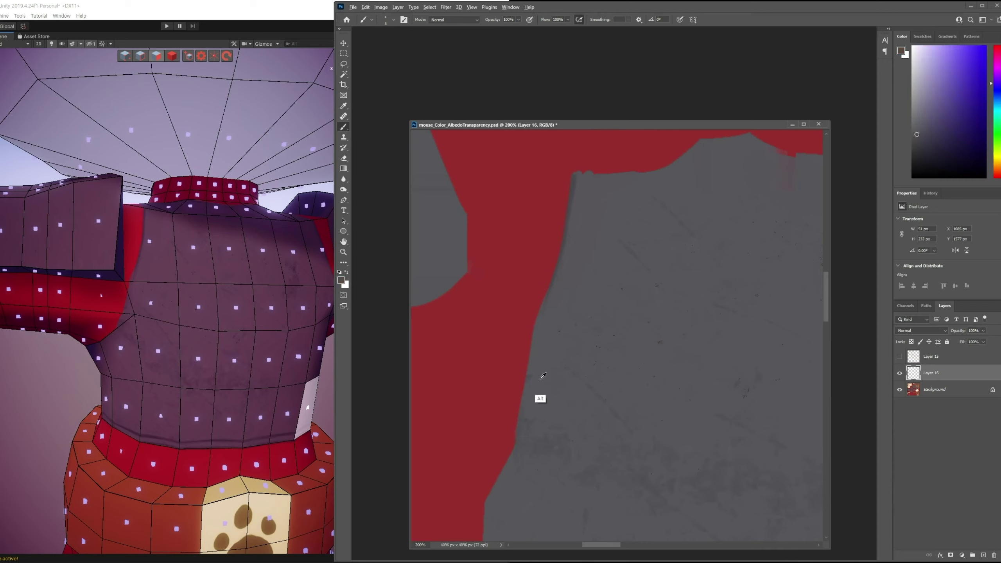
alt+click(527, 394)
mouse_move(527, 396)
mouse_down()
mouse_move(522, 405)
mouse_move(520, 393)
mouse_up()
alt+click(516, 412)
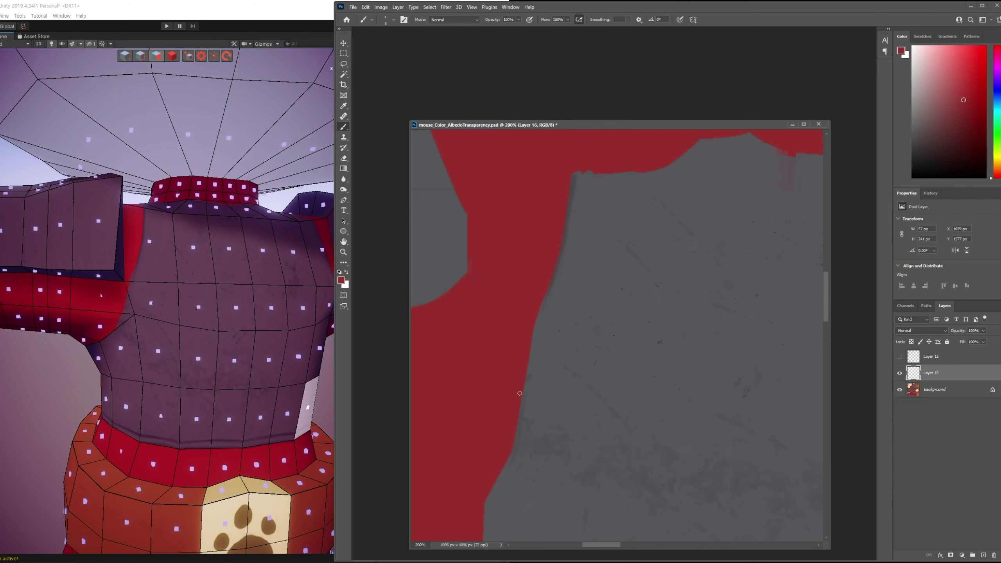
key(alt+Tab)
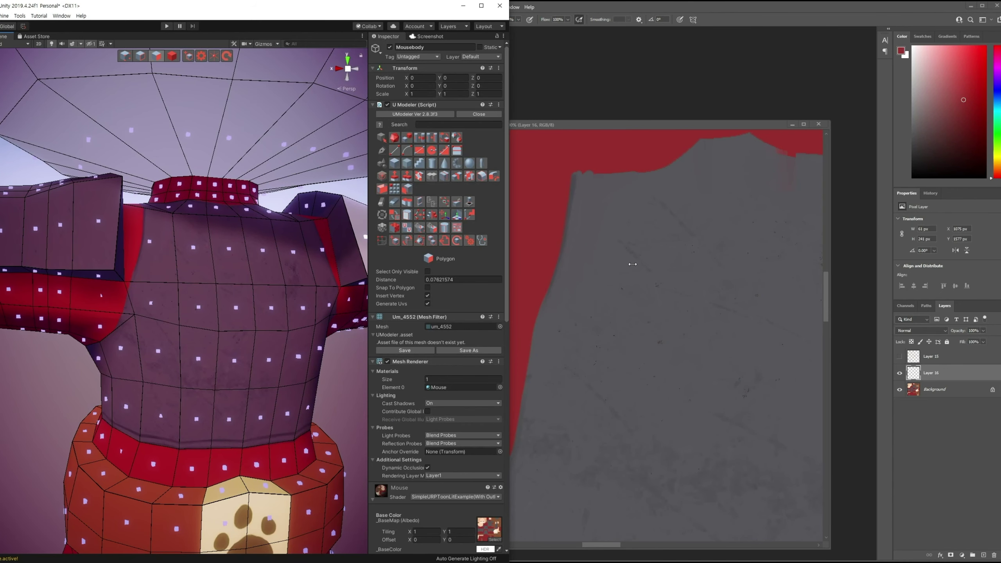
click(633, 264)
alt+click(574, 201)
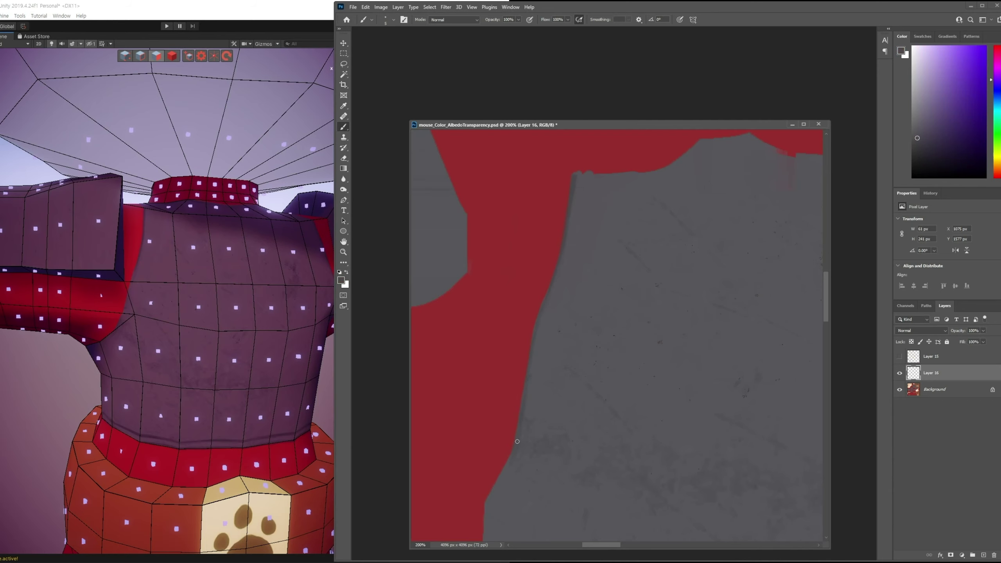
drag(711, 350, 677, 335)
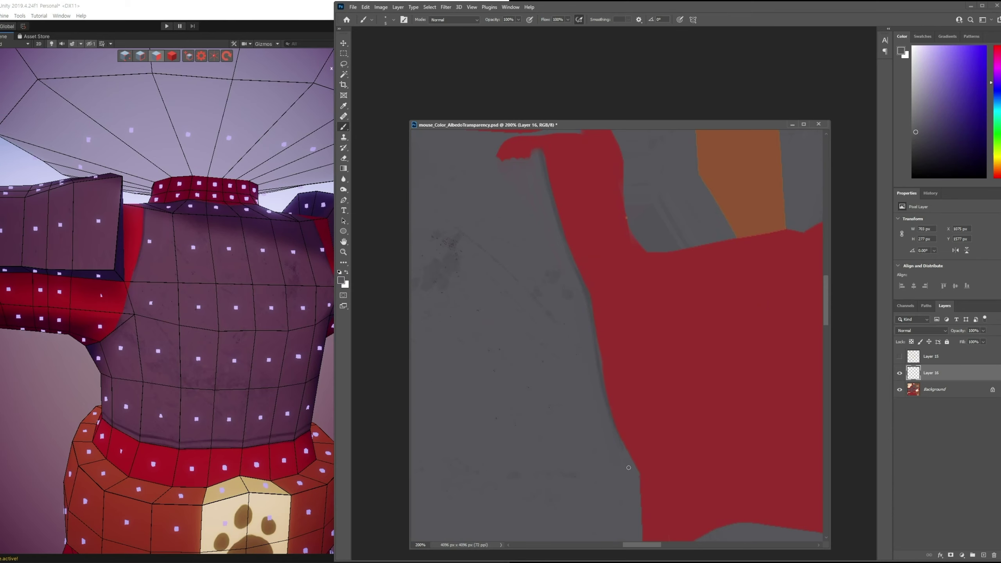
alt+click(584, 257)
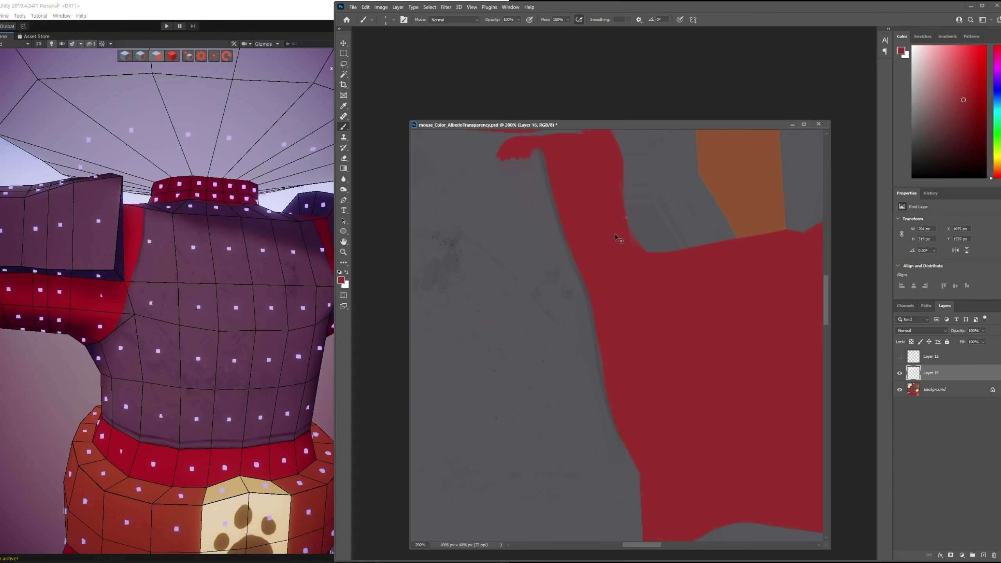
Orbit the mouse in Unity to check the torso, then view the whole texture.
click(107, 399)
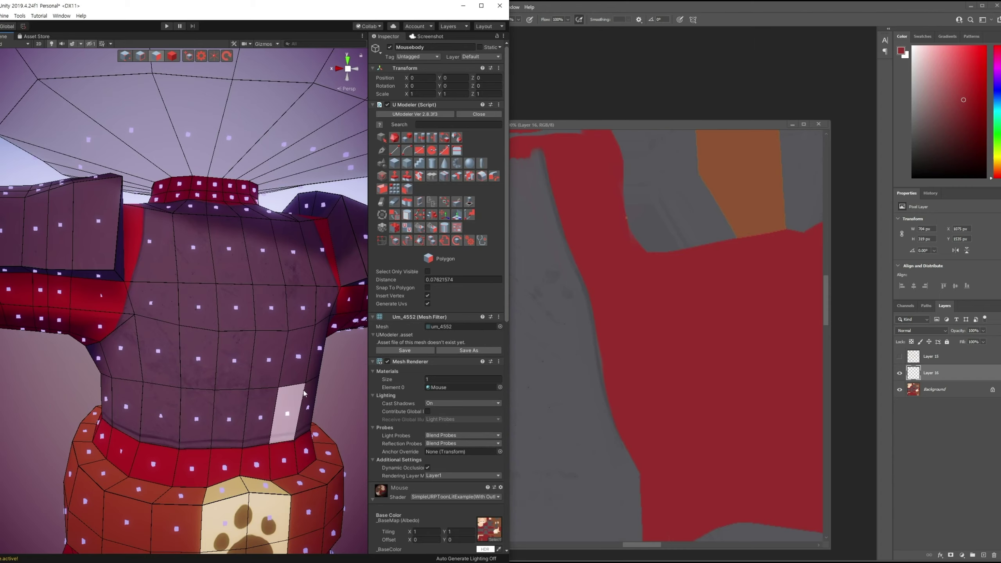
mouse_move(304, 393)
alt+mouse_down()
mouse_move(244, 403)
mouse_move(154, 389)
alt+mouse_up()
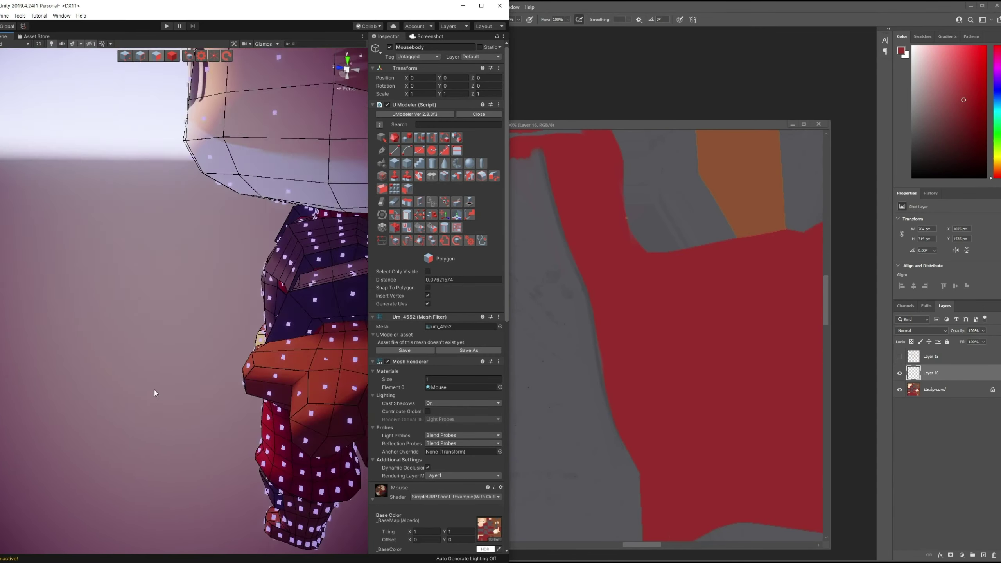
alt+drag(154, 389, 283, 350)
middle_drag(283, 350, 246, 367)
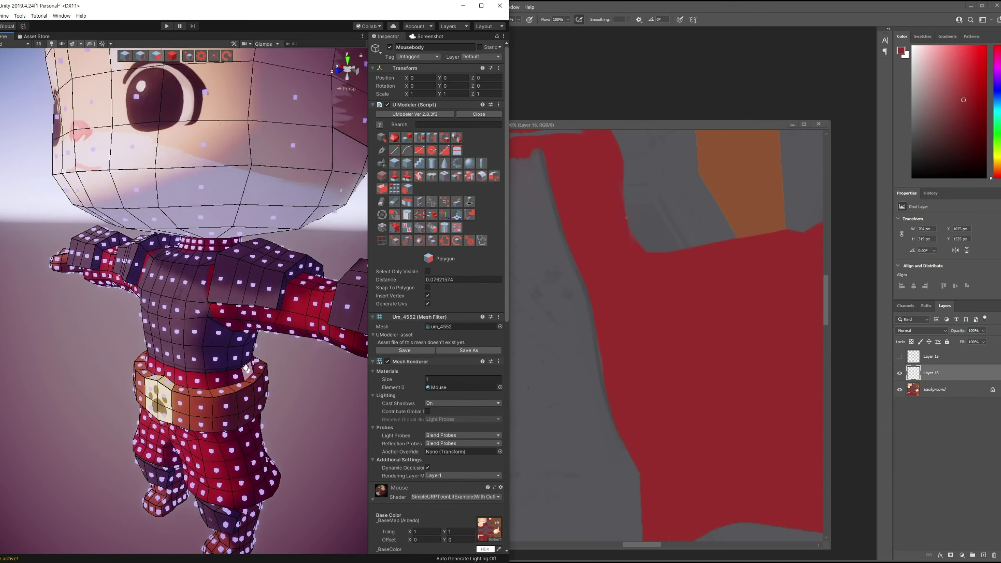
scroll(245, 368, up, 3)
scroll(699, 360, down, 3)
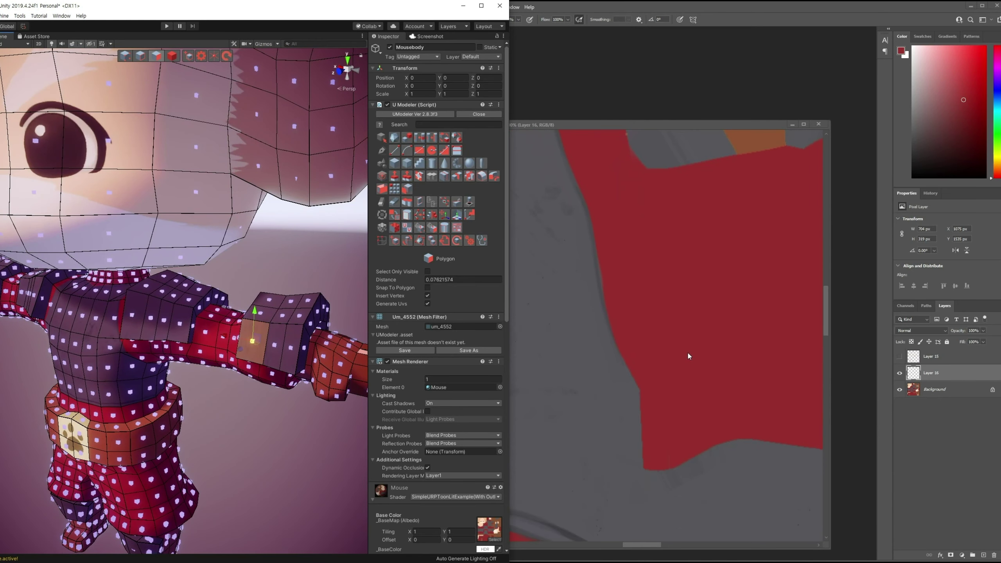
click(651, 112)
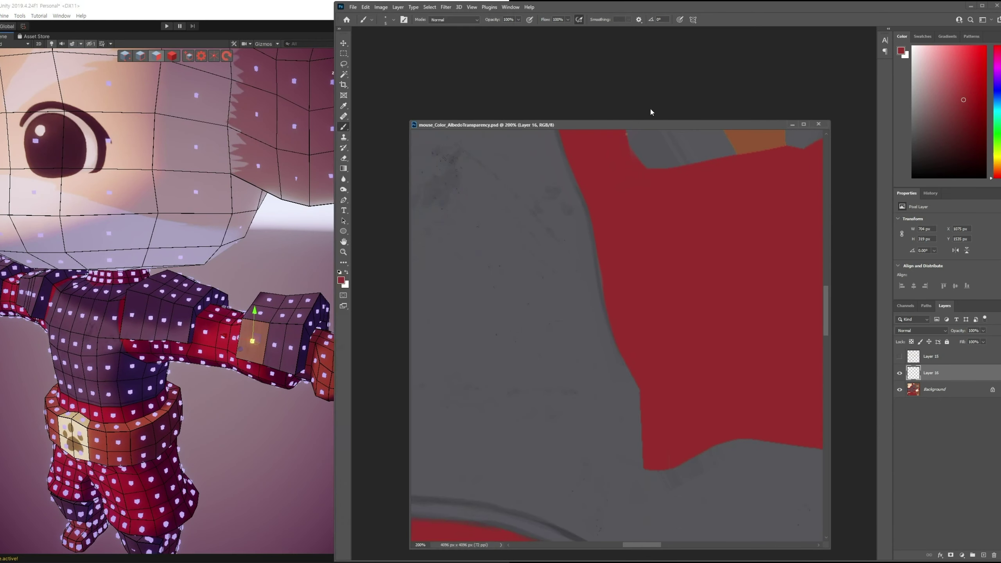
key(ctrl+0)
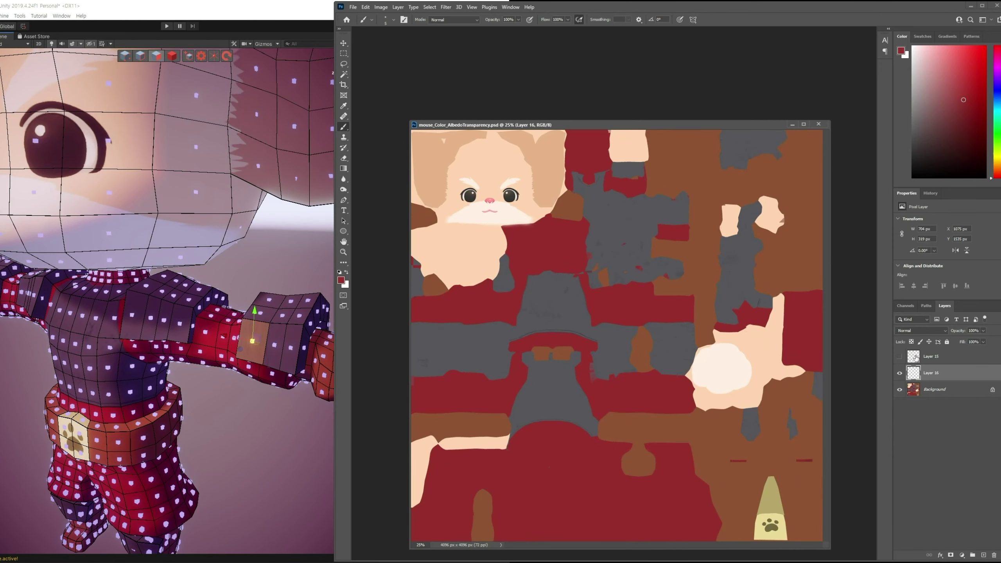
Show the Layer 15 UV wireframe, enlarge the document at 50% zoom, and save the PSD.
click(900, 357)
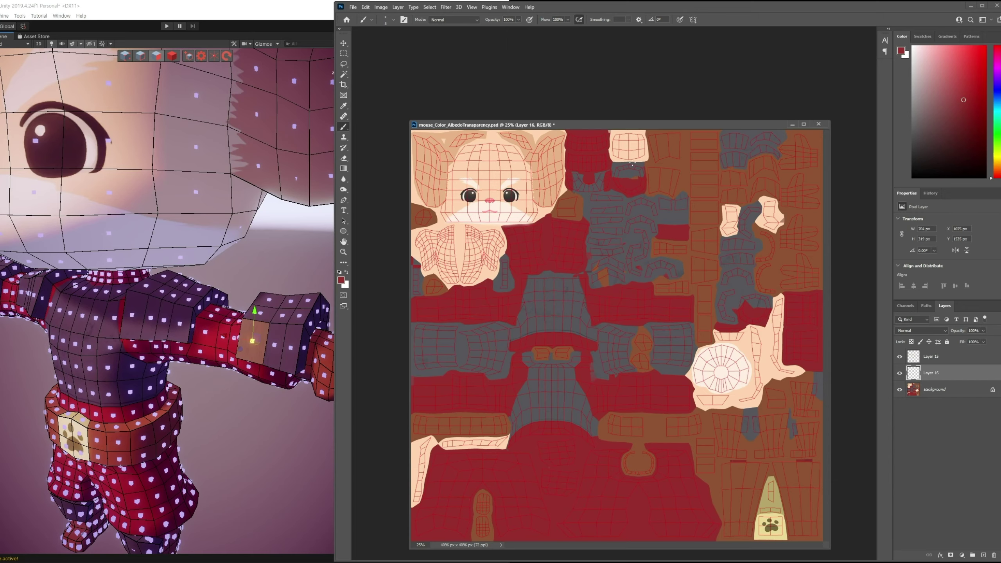
drag(660, 125, 610, 42)
drag(778, 466, 864, 551)
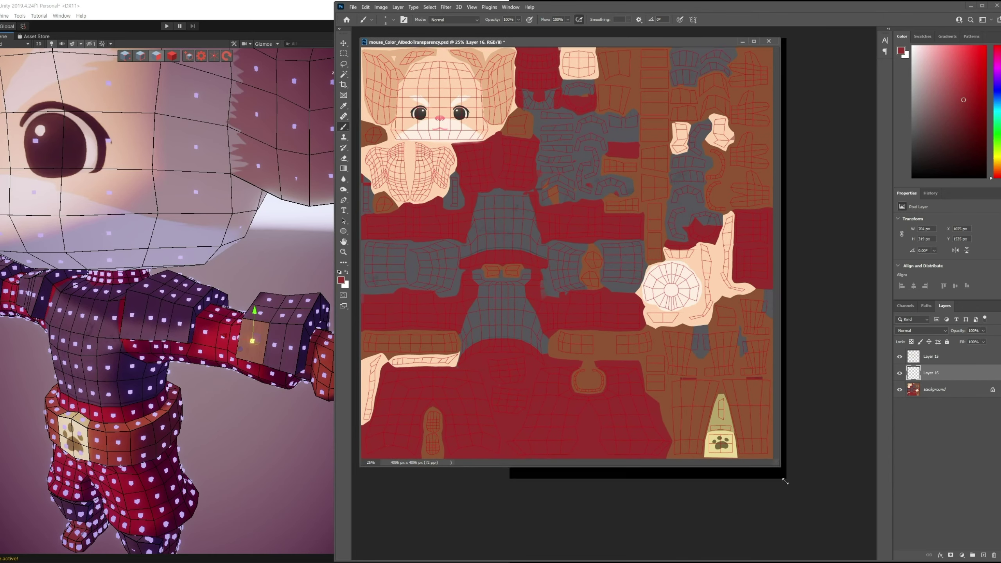
key(ctrl+plus)
key(ctrl+plus)
key(ctrl+plus)
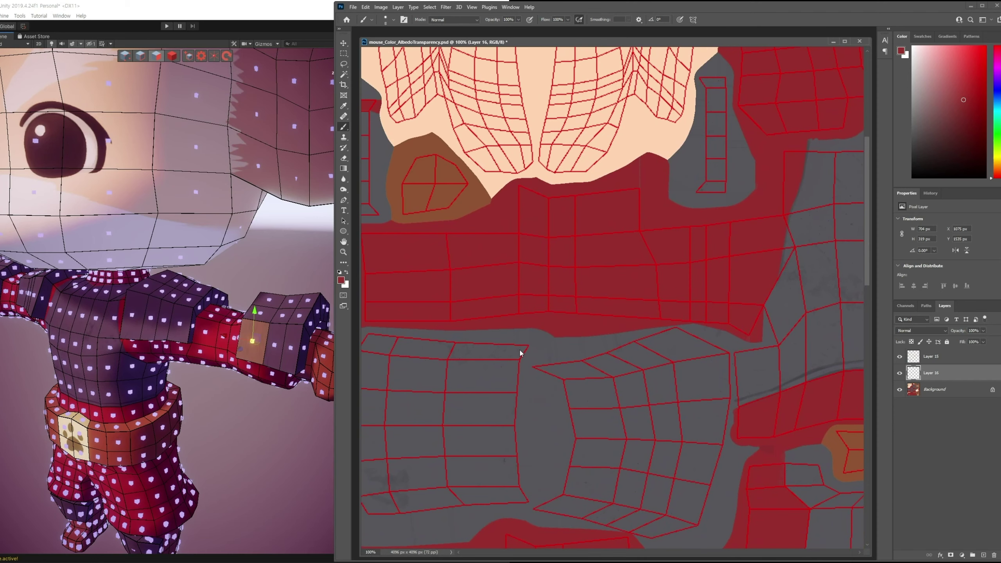
key(d)
shift+click(931, 356)
key(ctrl+s)
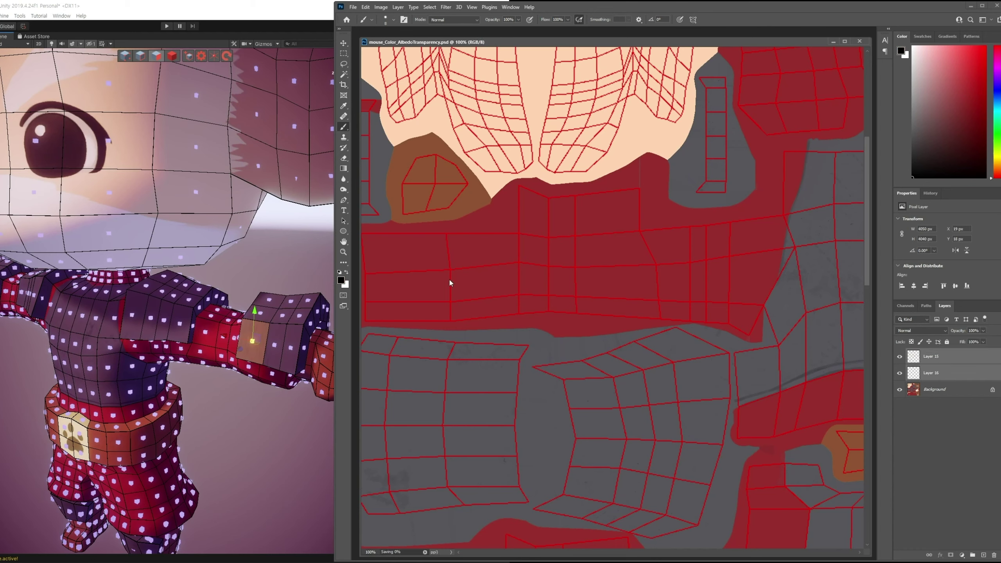
Paint a light tan border along the paw box's top and right side.
key(ctrl+minus)
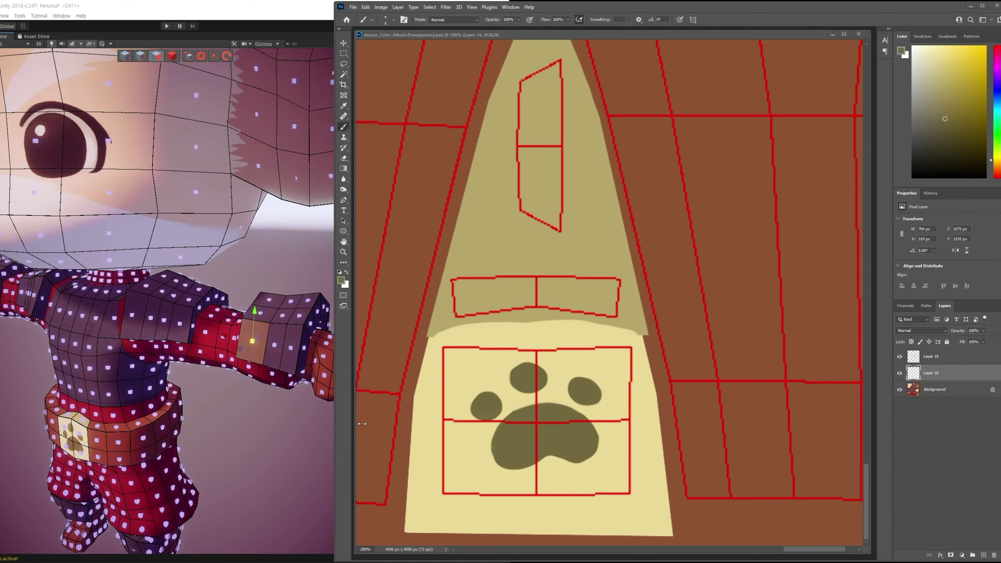
mouse_move(457, 358)
mouse_down()
mouse_move(459, 485)
mouse_move(622, 482)
mouse_up()
alt+click(456, 339)
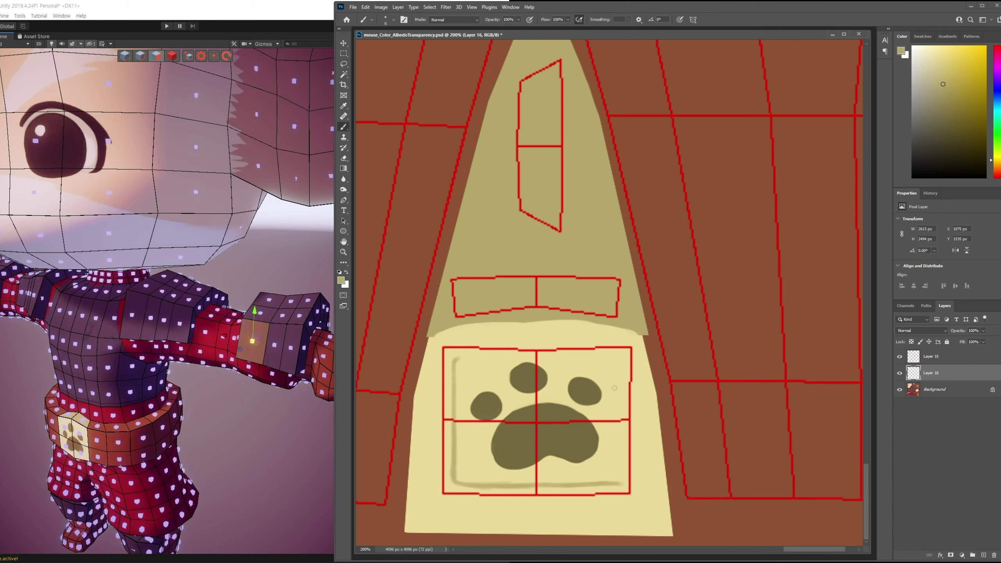
mouse_move(457, 358)
mouse_down()
mouse_move(618, 359)
mouse_move(620, 440)
mouse_up()
drag(621, 406, 625, 486)
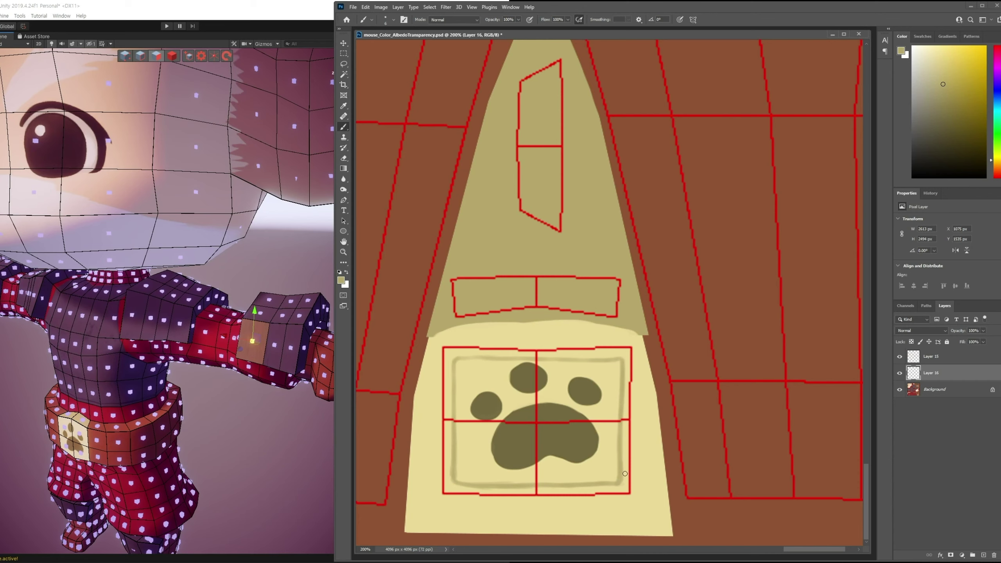
click(627, 471)
mouse_move(626, 401)
mouse_down()
mouse_move(627, 355)
mouse_move(627, 426)
mouse_up()
Soften the border's inner top edge with lighter and darker yellows, then hide Layer 15.
alt+click(621, 406)
drag(500, 361, 615, 361)
alt+click(620, 380)
drag(456, 358, 622, 357)
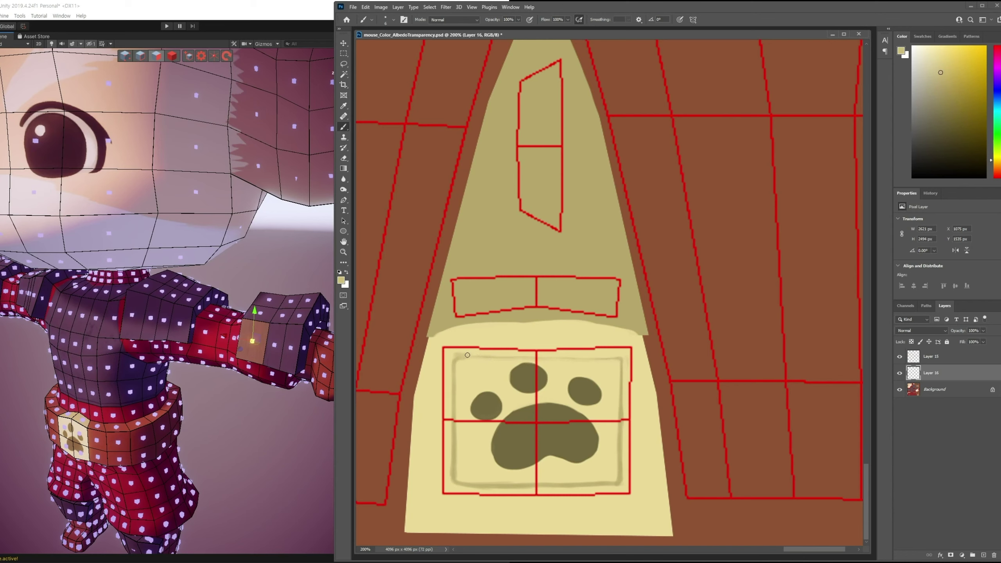
alt+click(595, 330)
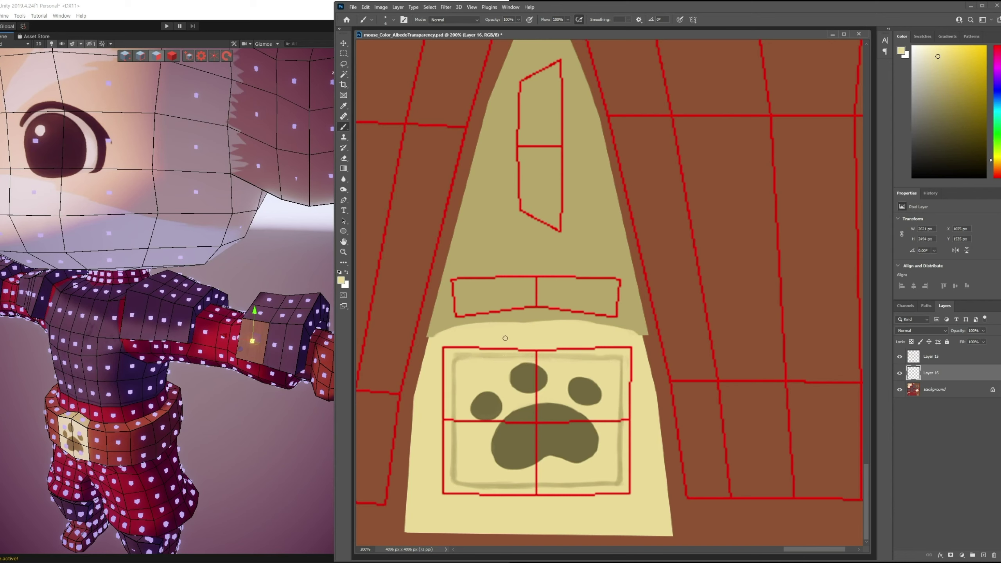
drag(555, 351, 617, 364)
click(899, 357)
Frame the whole character in Unity and switch UModeler to Object mode.
click(274, 16)
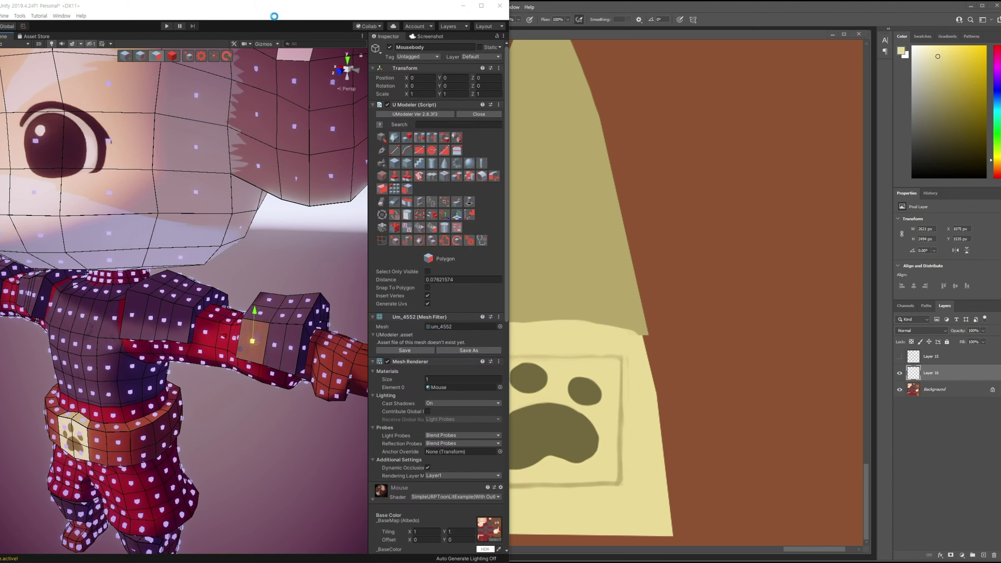
key(f)
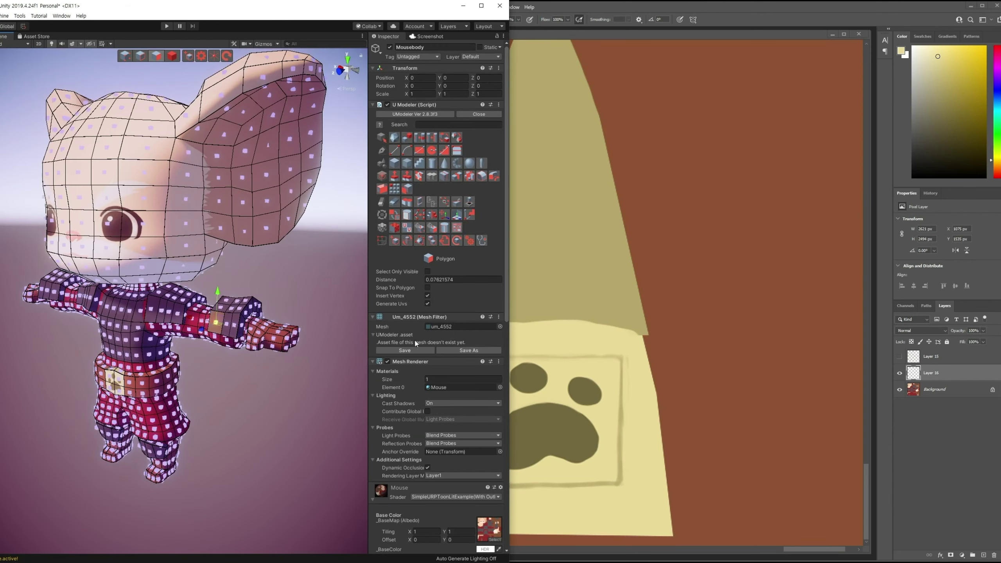
scroll(299, 375, up, 3)
scroll(299, 375, up, 2)
scroll(299, 376, up, 2)
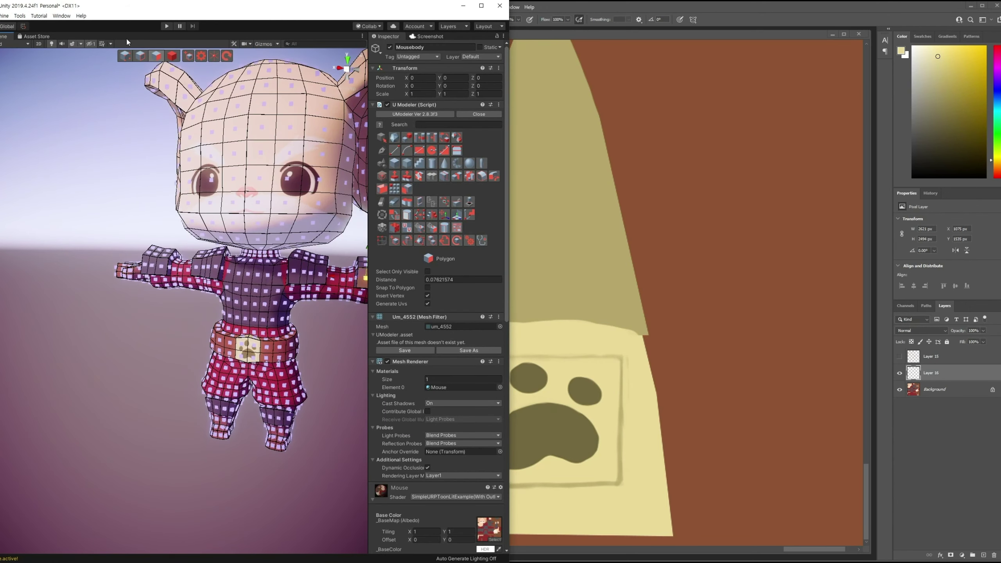
key(4)
scroll(298, 293, up, 5)
key(f)
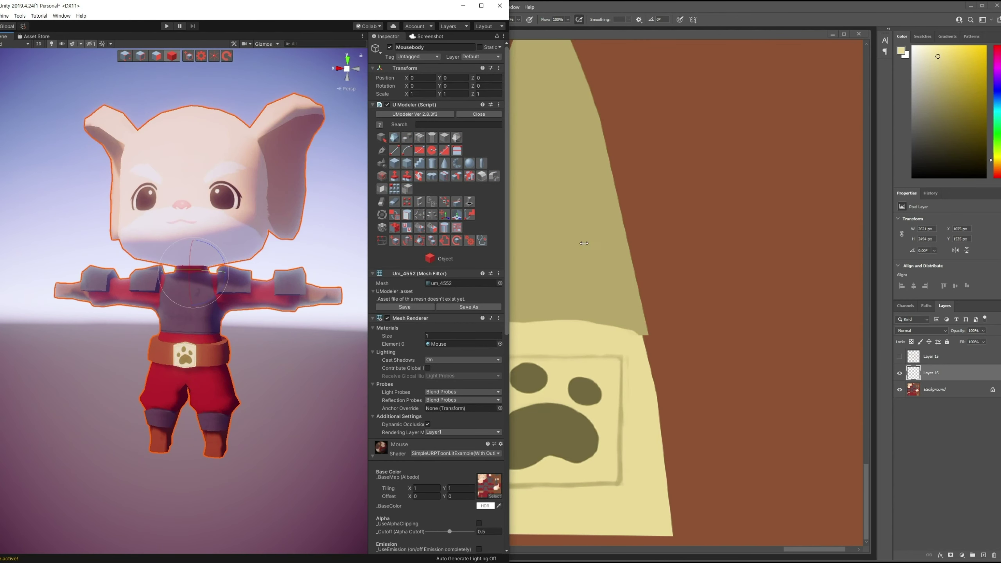
Enlarge the brush and paint sampled grey along the texture's left area.
click(589, 238)
drag(624, 262, 620, 295)
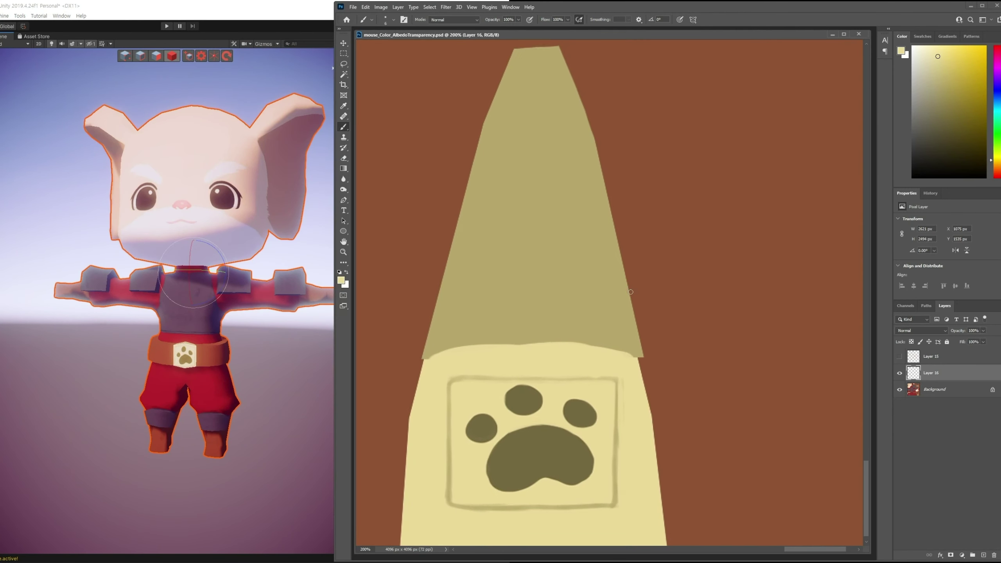
key(ctrl+minus)
key(ctrl+minus)
key(ctrl+minus)
key(ctrl+minus)
key(ctrl+minus)
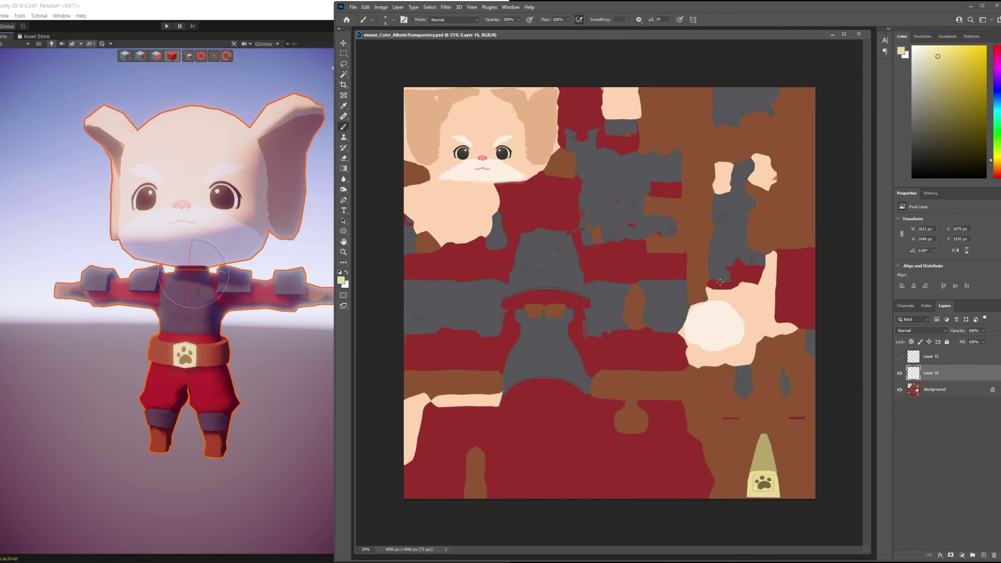
key(bracketright)
key(bracketright)
key(bracketright)
alt+click(471, 323)
drag(479, 308, 466, 288)
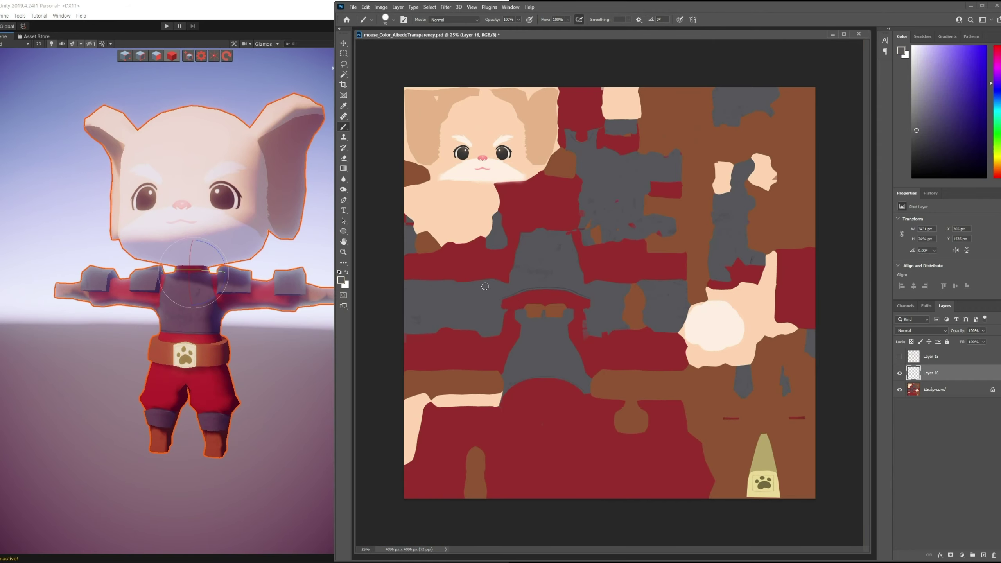
drag(422, 314, 418, 329)
Fly the Scene camera close to the belt and zoom the texture to 50%.
click(300, 354)
right_drag(300, 354, 244, 383)
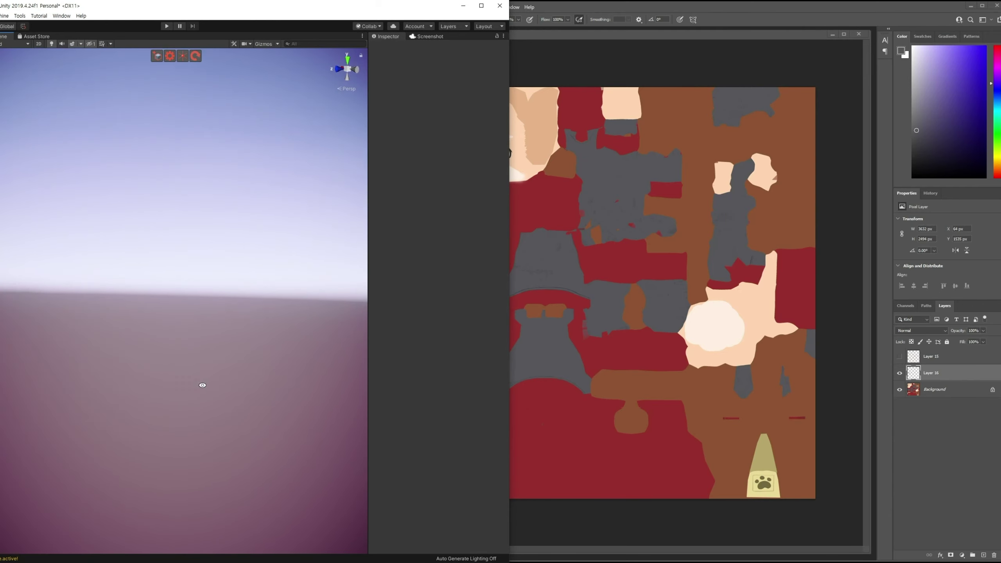
right_drag(244, 384, 283, 382)
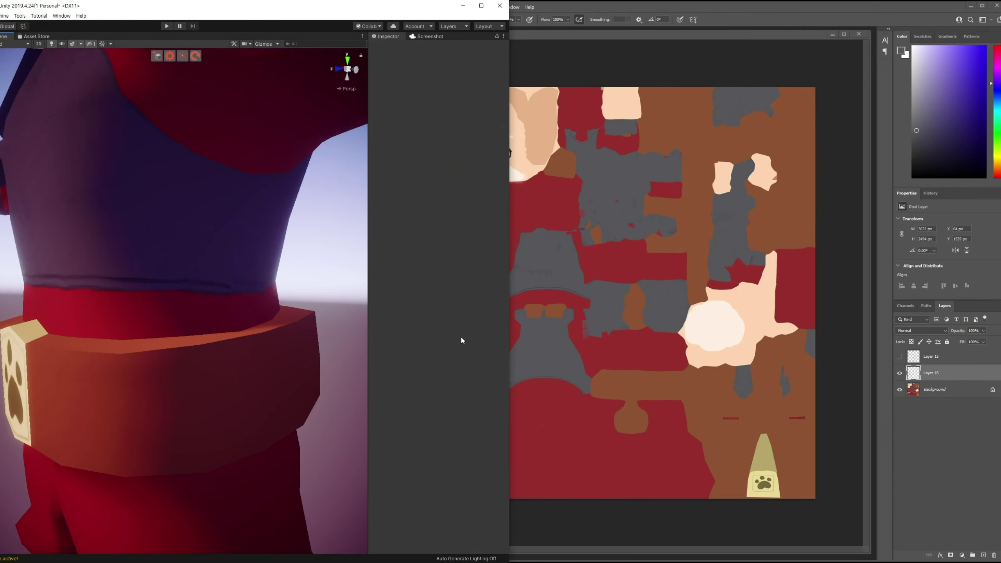
click(689, 296)
key(ctrl+plus)
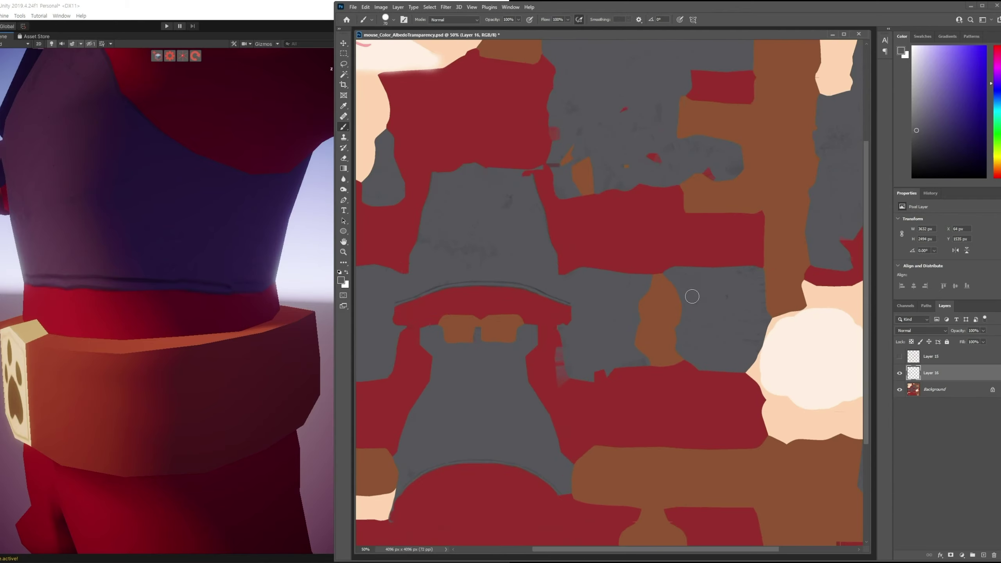
At 100% zoom with a smaller brush, sample belt red and torso grey, then save.
key(ctrl+plus)
key(ctrl+plus)
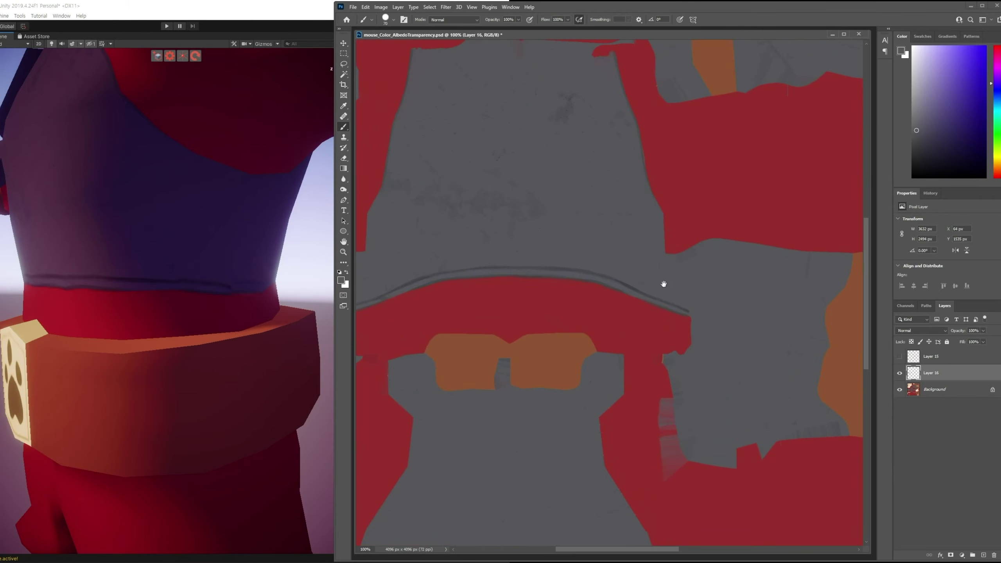
key(ctrl+plus)
key(bracketleft)
key(bracketleft)
key(bracketleft)
key(bracketleft)
key(bracketleft)
key(bracketleft)
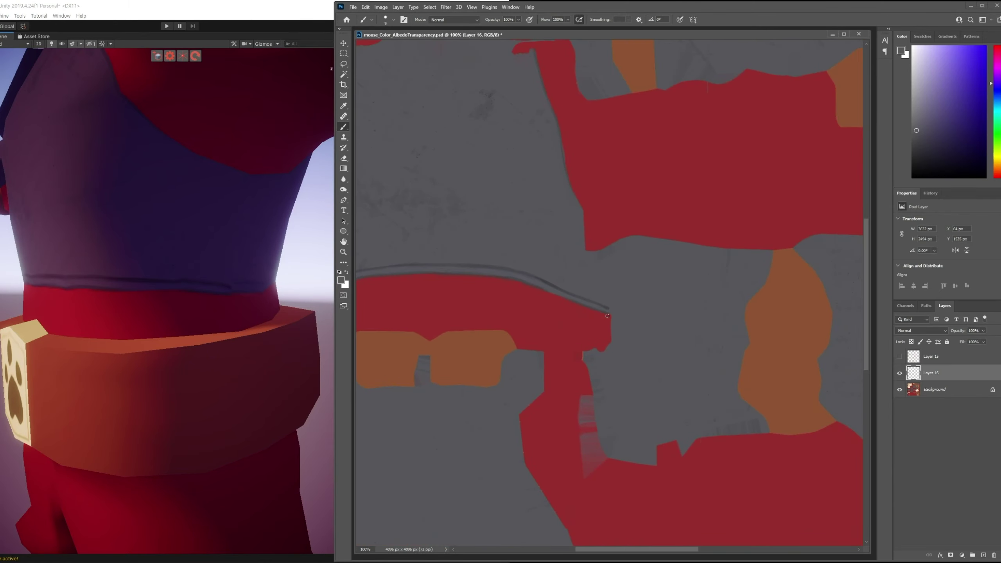
alt+click(577, 308)
alt+click(613, 330)
key(ctrl+s)
click(312, 63)
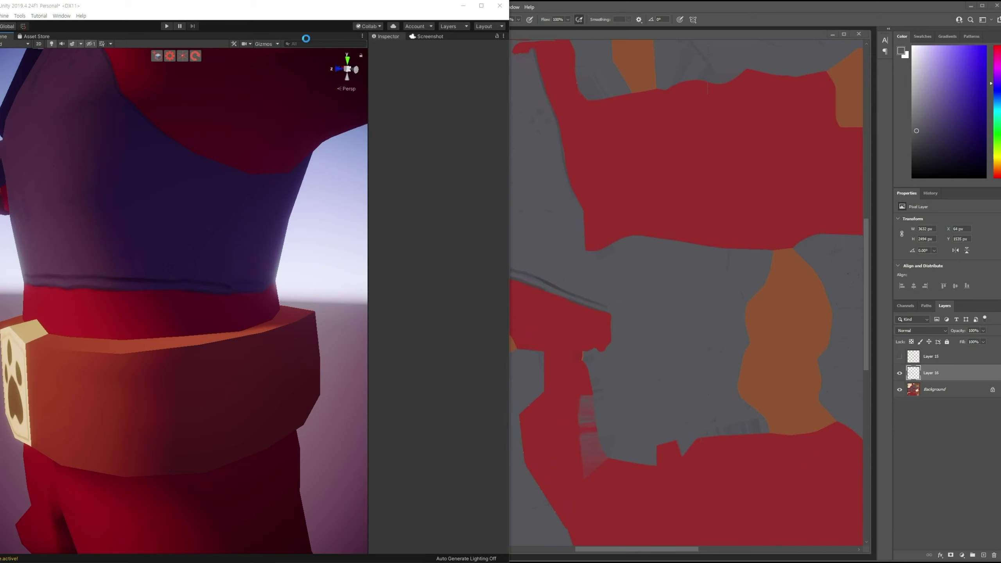
click(610, 290)
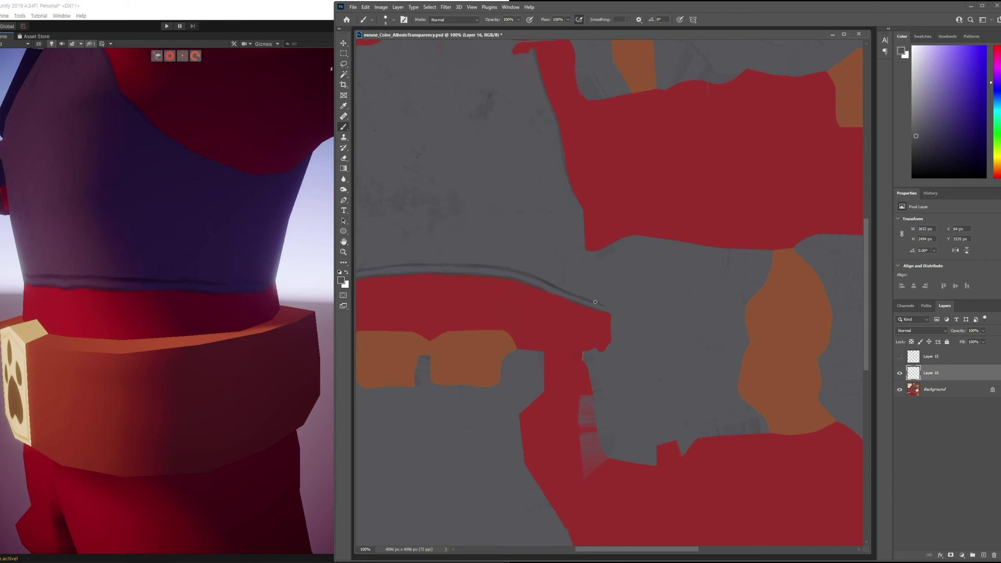
Sample lighter and darker greys near the seam, save, and check the belt in Unity.
alt+click(555, 303)
alt+drag(574, 313, 588, 321)
alt+click(629, 335)
key(ctrl+s)
click(281, 19)
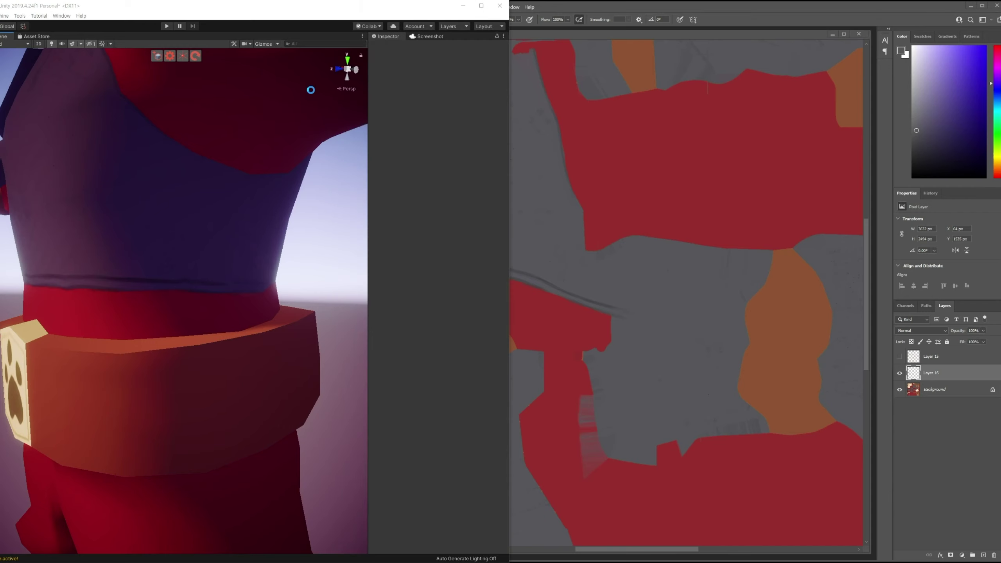
click(718, 295)
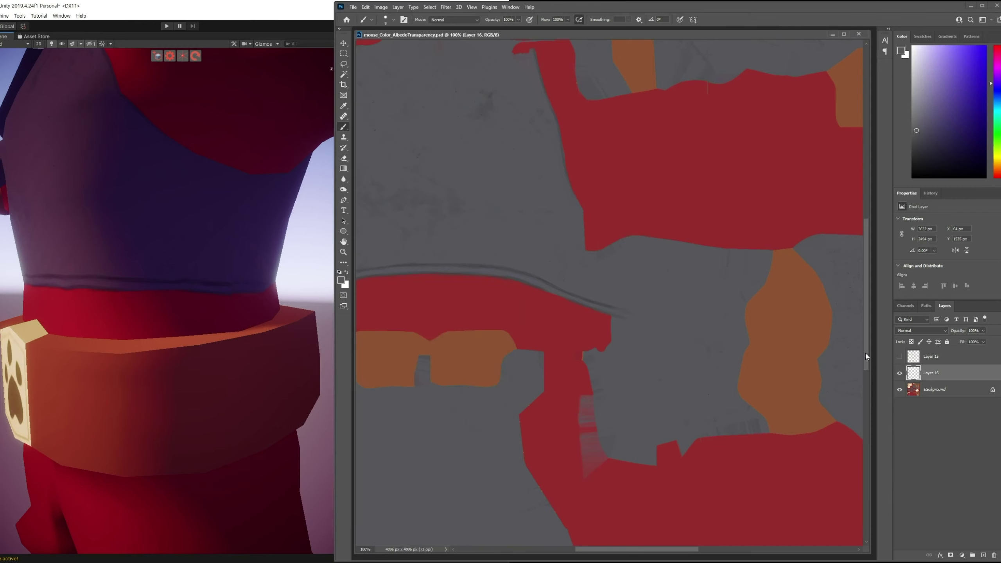
Compare the belt seam against the UV wireframe, hide it, and orbit around the belt in Unity.
click(899, 356)
click(899, 357)
click(899, 356)
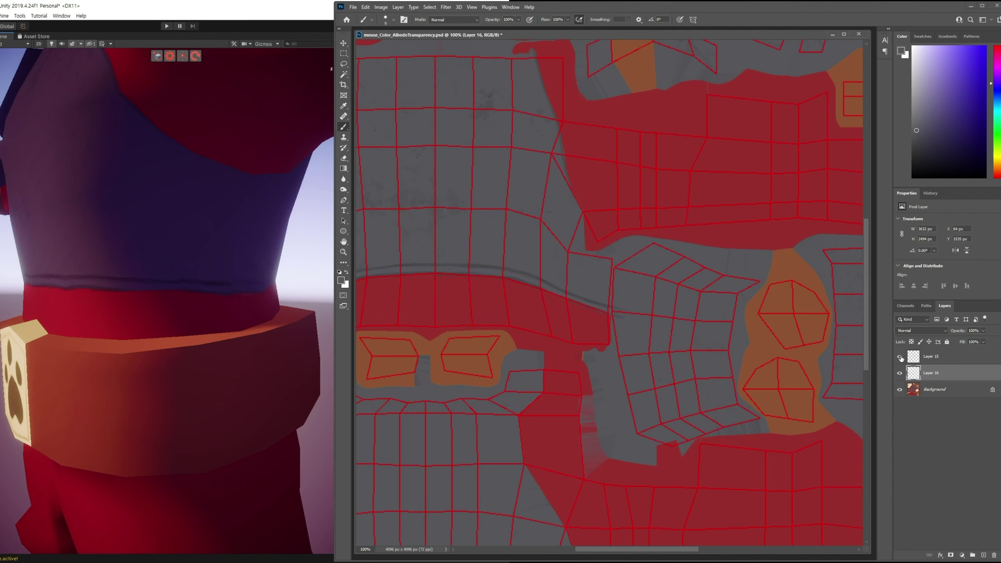
alt+click(605, 315)
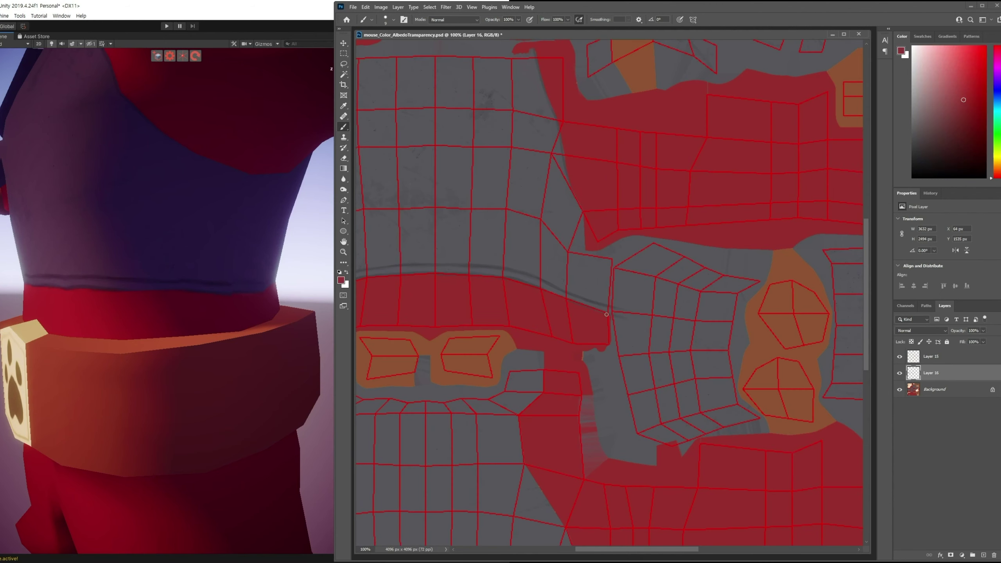
alt+click(630, 318)
alt+click(619, 319)
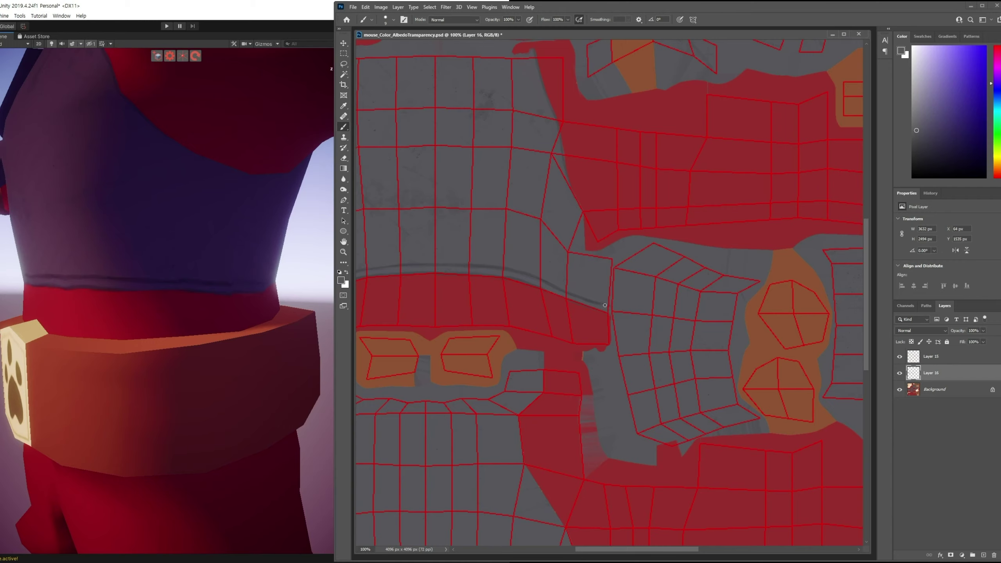
click(899, 357)
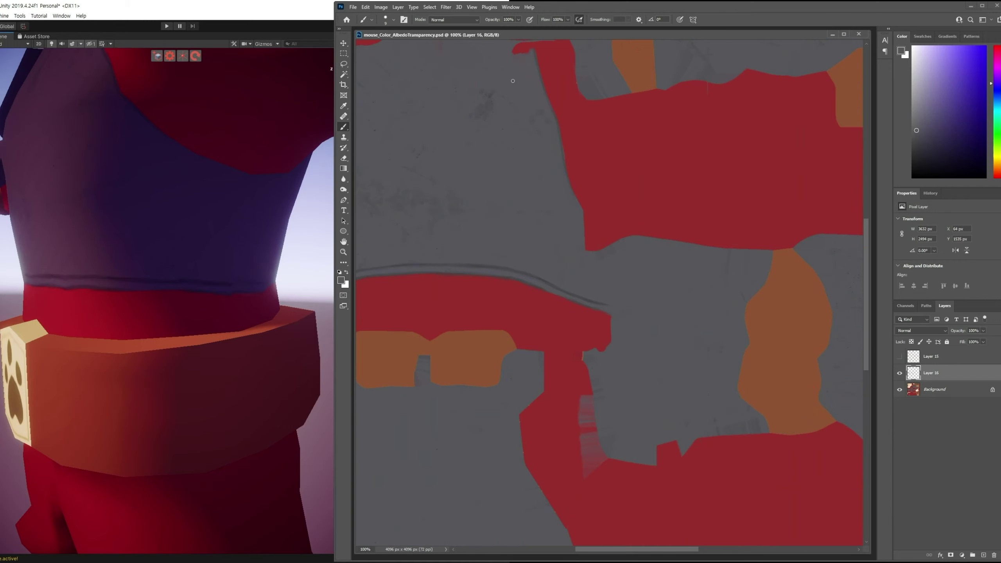
click(294, 235)
mouse_move(317, 300)
alt+mouse_down()
mouse_move(209, 329)
mouse_move(204, 304)
mouse_move(244, 286)
alt+mouse_up()
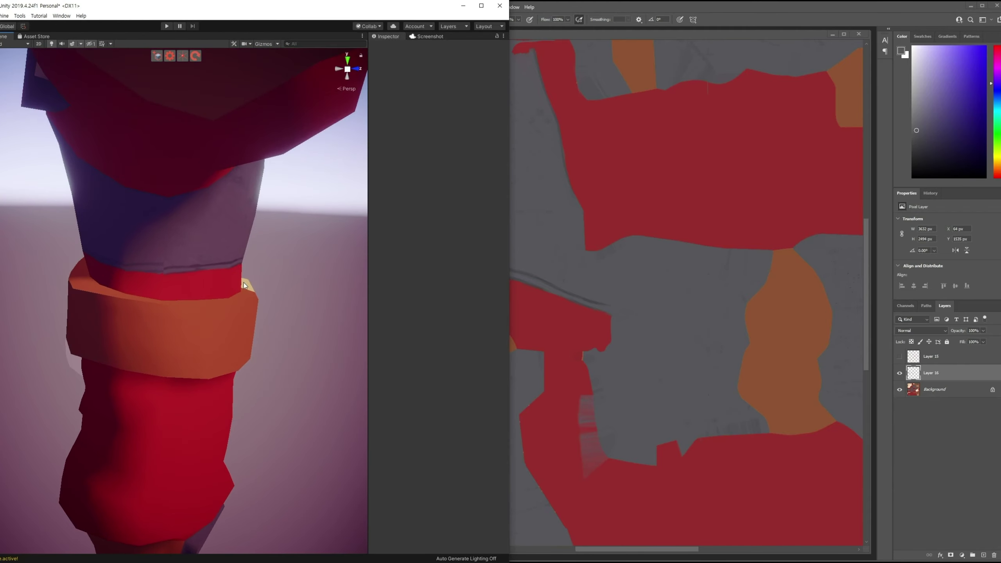
Pan to the belt's upper seam, sample the belt red, then select the Mousebody mesh in Unity.
click(524, 323)
mouse_move(374, 333)
mouse_down()
mouse_move(648, 263)
mouse_move(637, 321)
mouse_up()
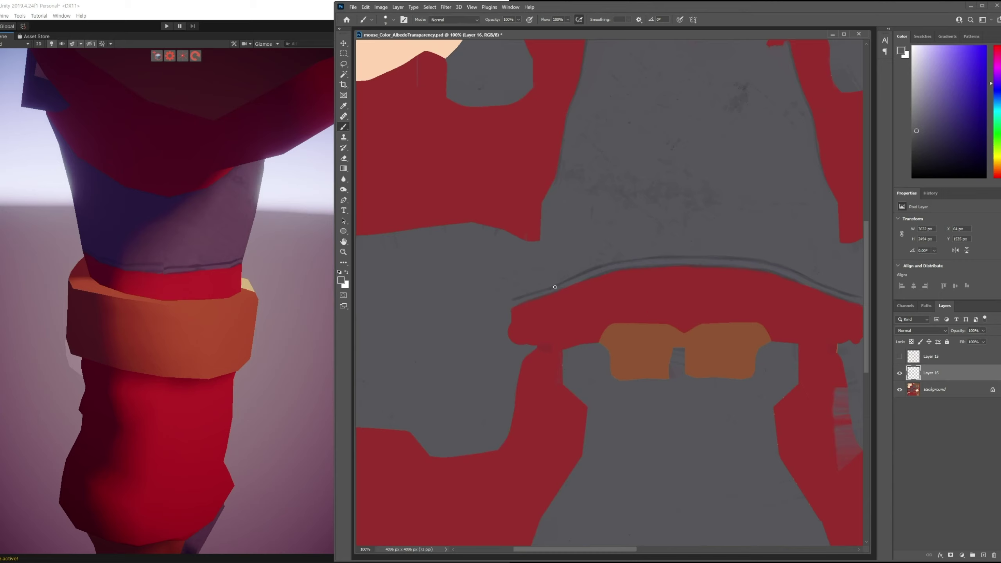
alt+click(584, 291)
alt+click(519, 330)
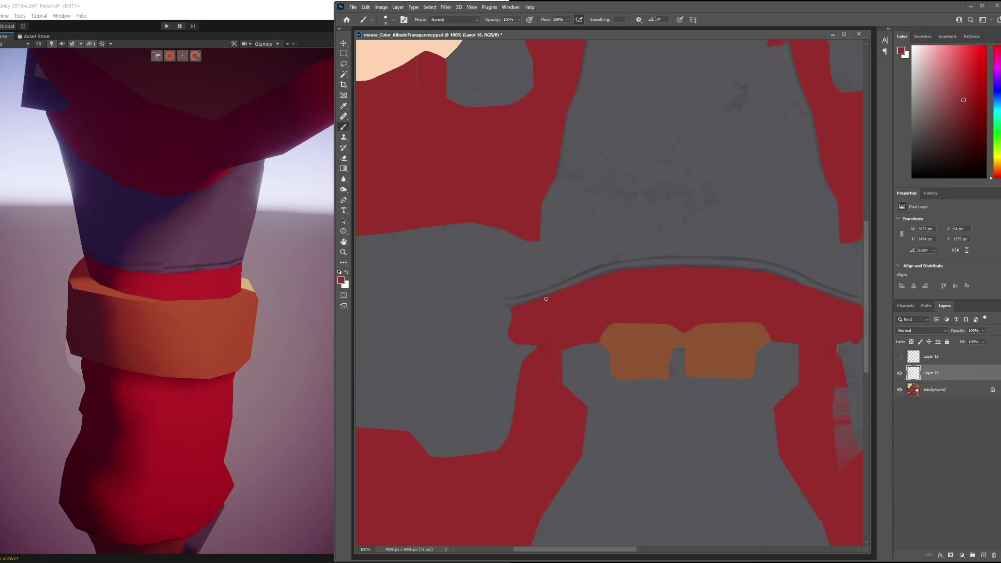
click(232, 26)
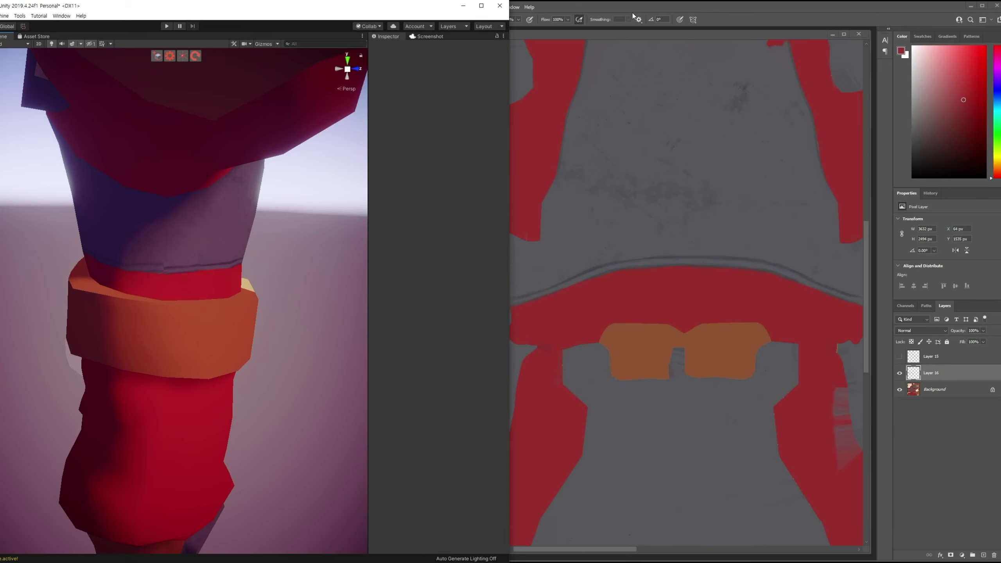
click(161, 255)
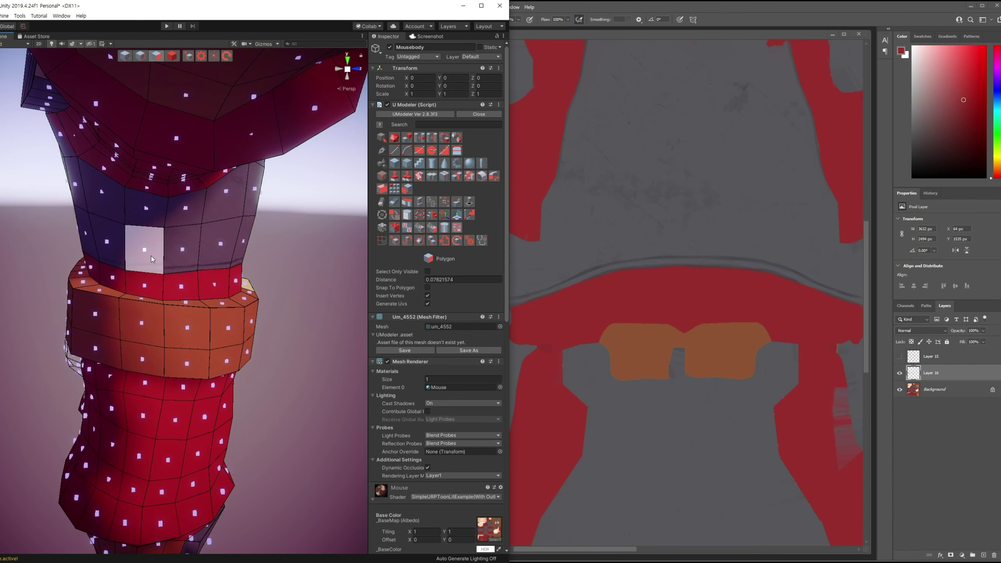
Select the torso face, then bring the torso/belt seam into view and sample a darker torso grey.
click(151, 256)
click(657, 249)
drag(657, 249, 596, 202)
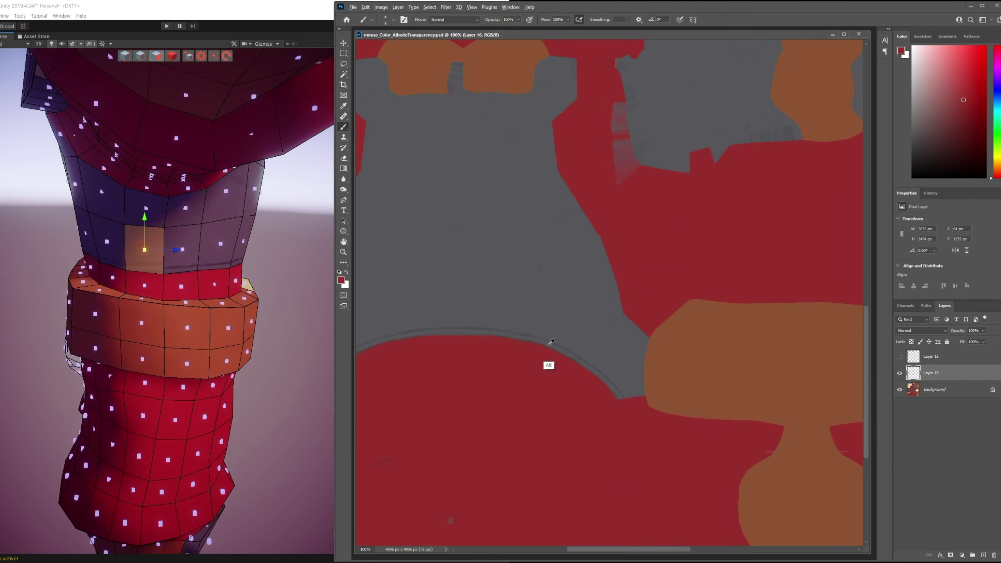
alt+click(529, 334)
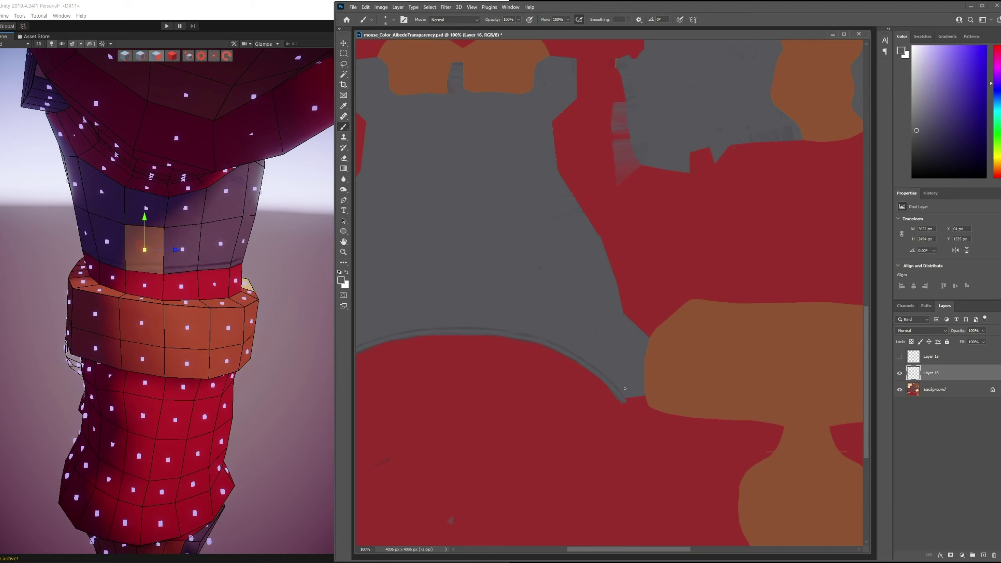
alt+click(624, 392)
click(288, 11)
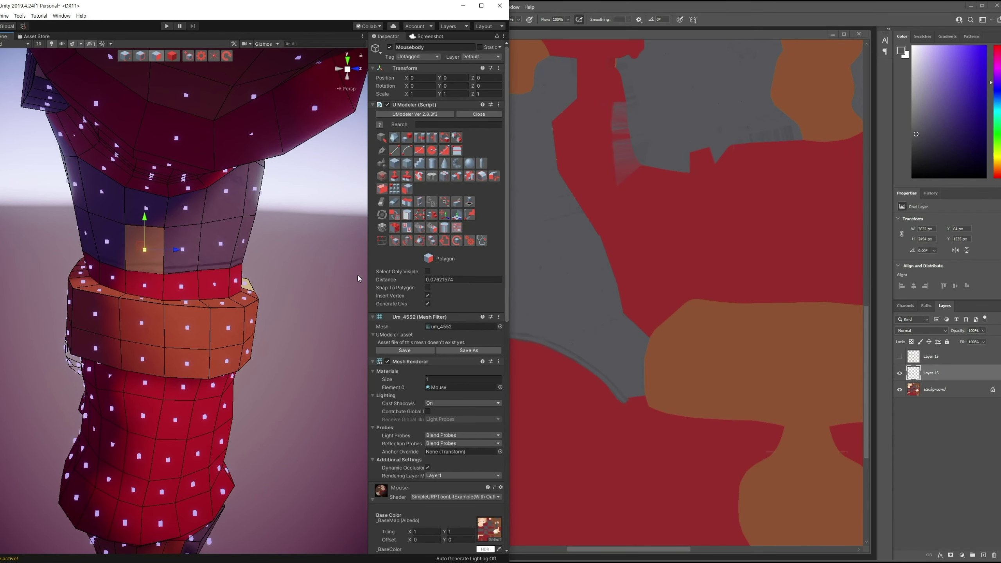
Repaint the torso/belt seam in grey and dark red against the UV wireframe, hide Layer 15 and save.
click(717, 14)
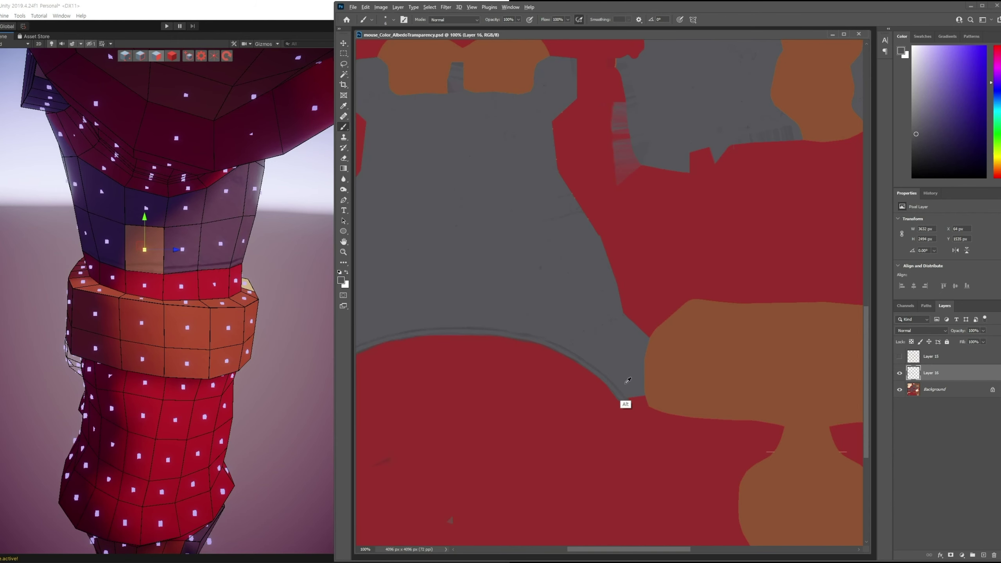
alt+click(627, 382)
click(900, 357)
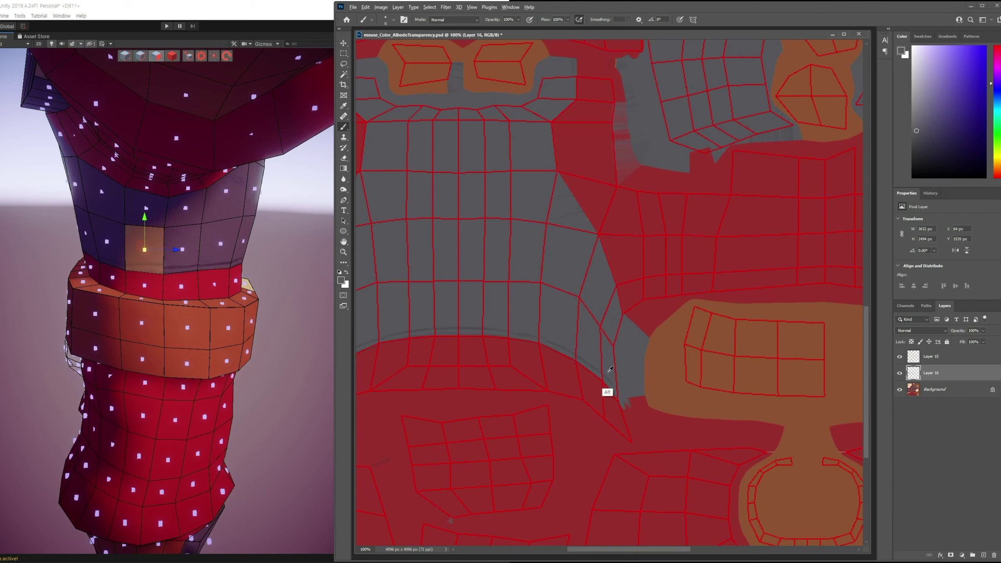
alt+click(591, 389)
alt+click(603, 386)
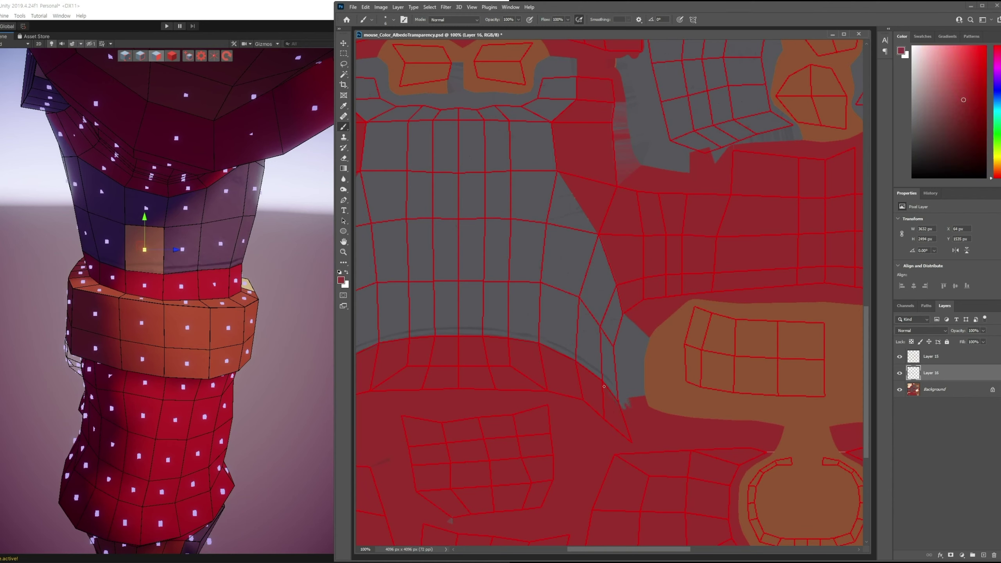
click(899, 357)
key(ctrl+s)
click(257, 300)
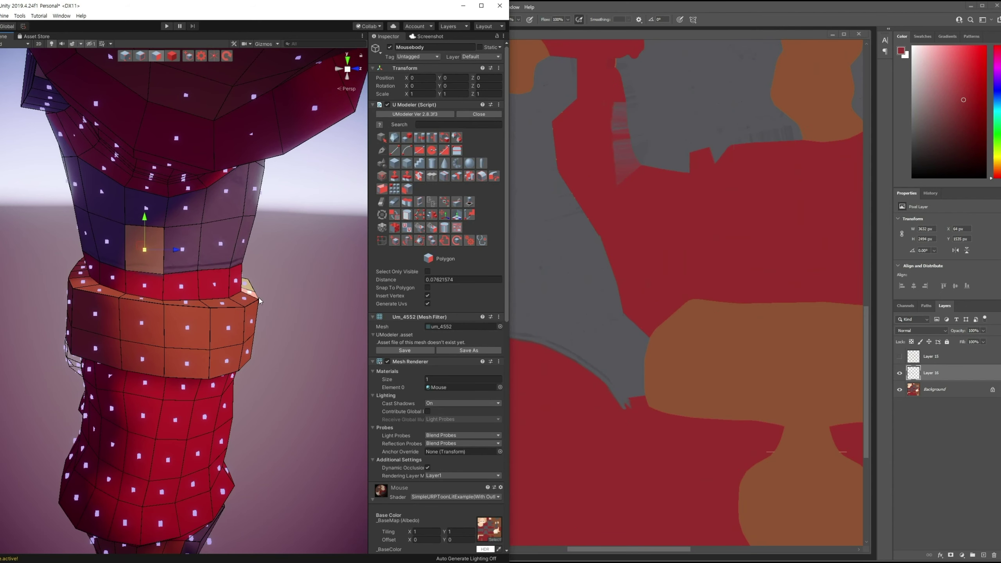
click(682, 273)
Paint red over the jagged grey tip at the torso's lower corner, resample grey and save.
click(181, 73)
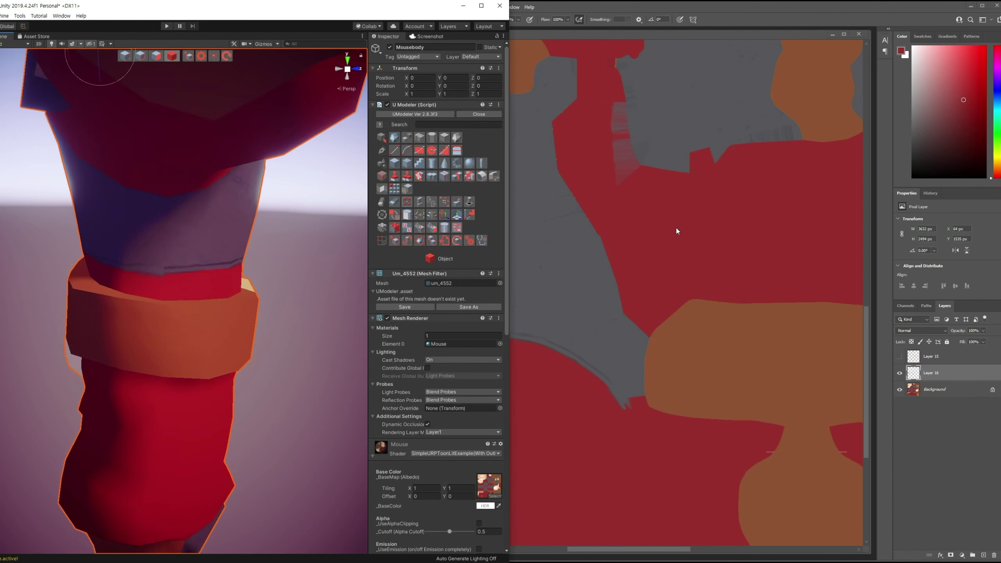
click(749, 35)
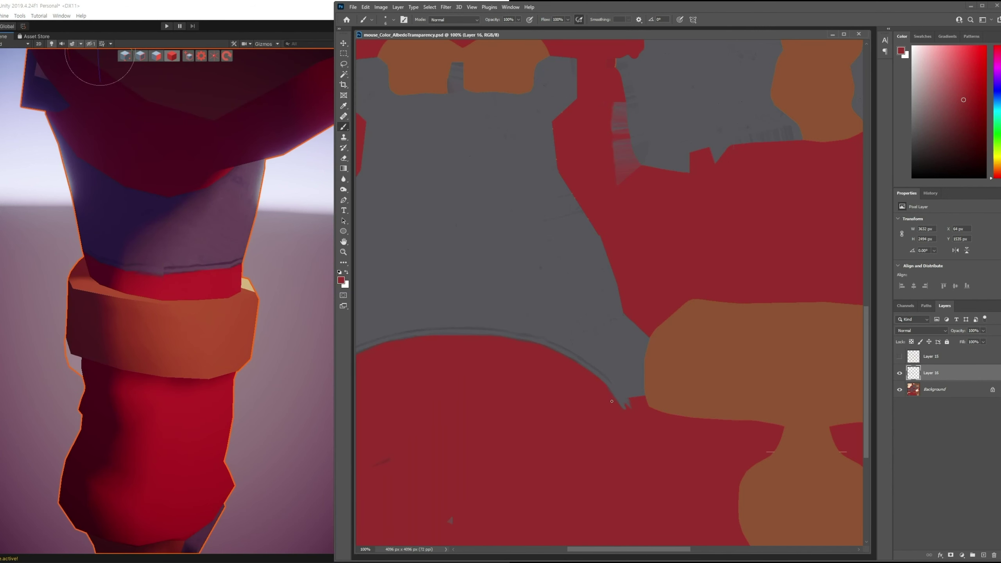
drag(612, 401, 618, 405)
alt+click(606, 378)
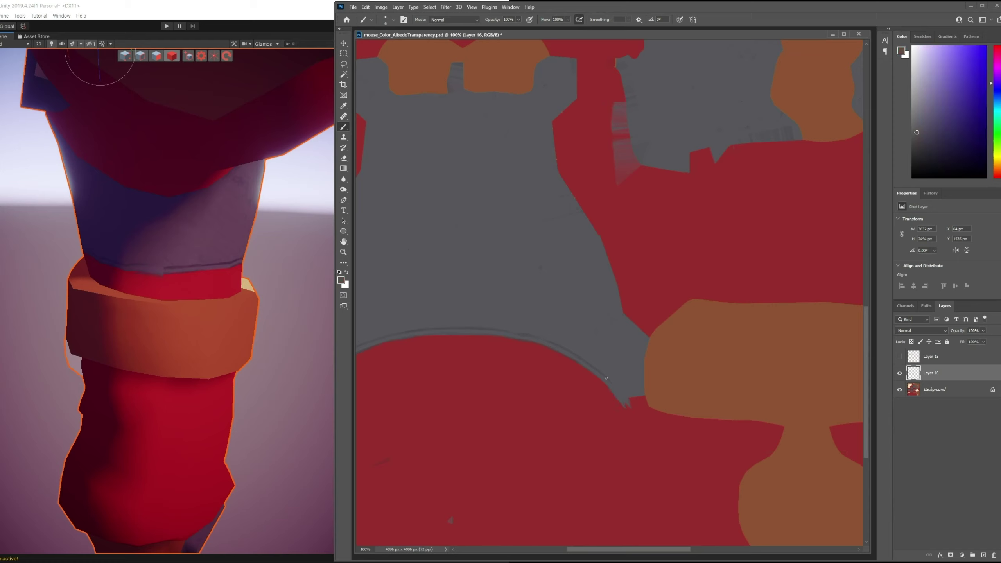
alt+click(604, 371)
alt+click(614, 374)
key(ctrl+s)
Zoom in on the jagged grey corner, refine its edge with darker and lighter greys, and save again.
click(307, 7)
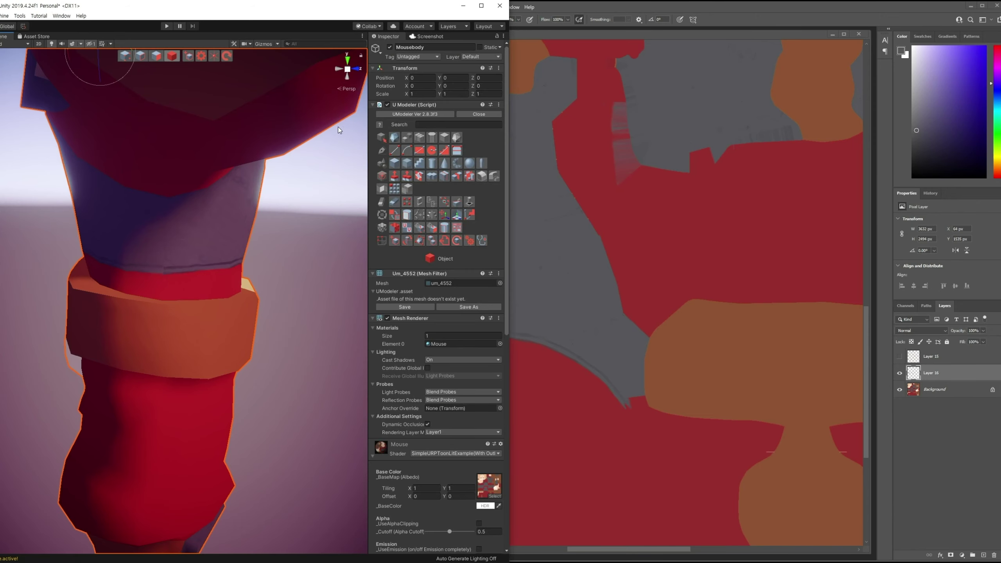
click(657, 213)
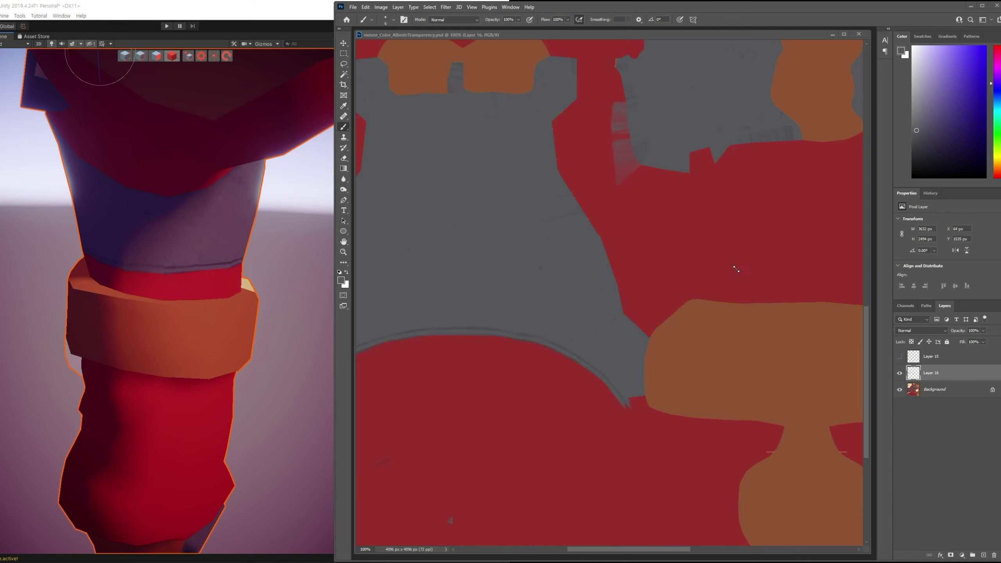
alt+scroll(738, 256, up, 5)
drag(512, 310, 500, 285)
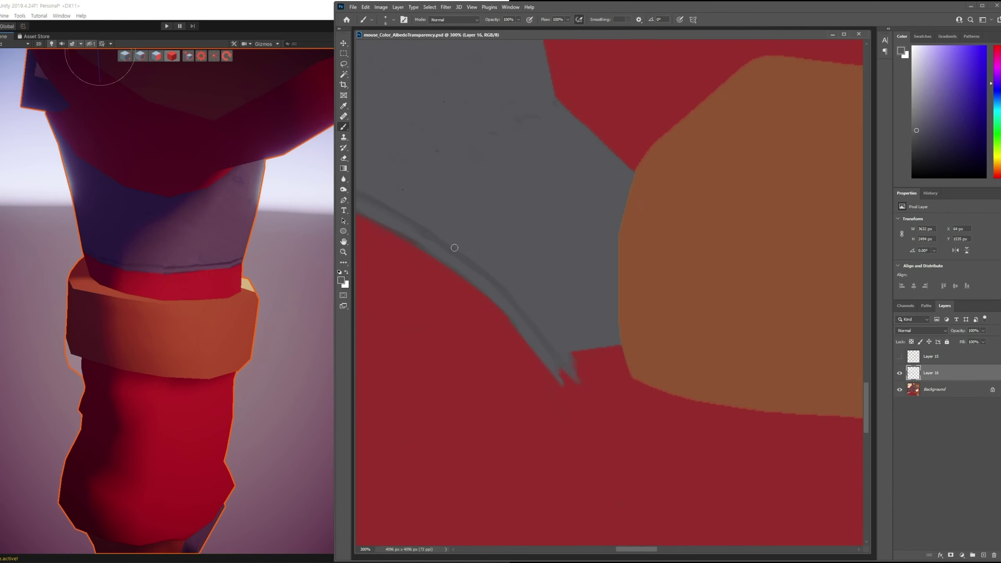
click(919, 139)
alt+click(529, 312)
key(ctrl+s)
alt+click(539, 356)
click(272, 11)
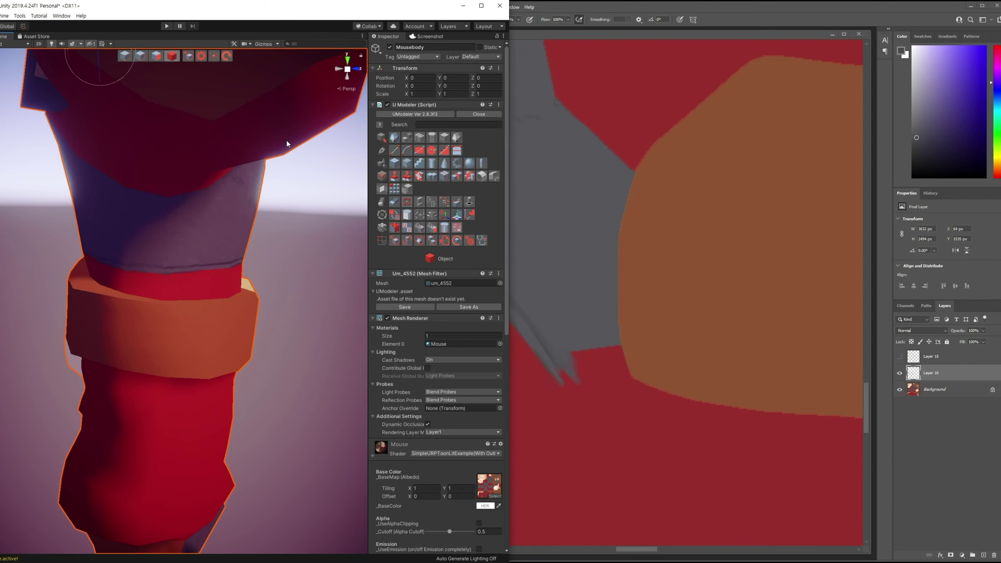
middle_drag(286, 144, 267, 210)
Frame the torso close up in the Scene view and switch UModeler to Vertex mode.
alt+drag(161, 212, 117, 200)
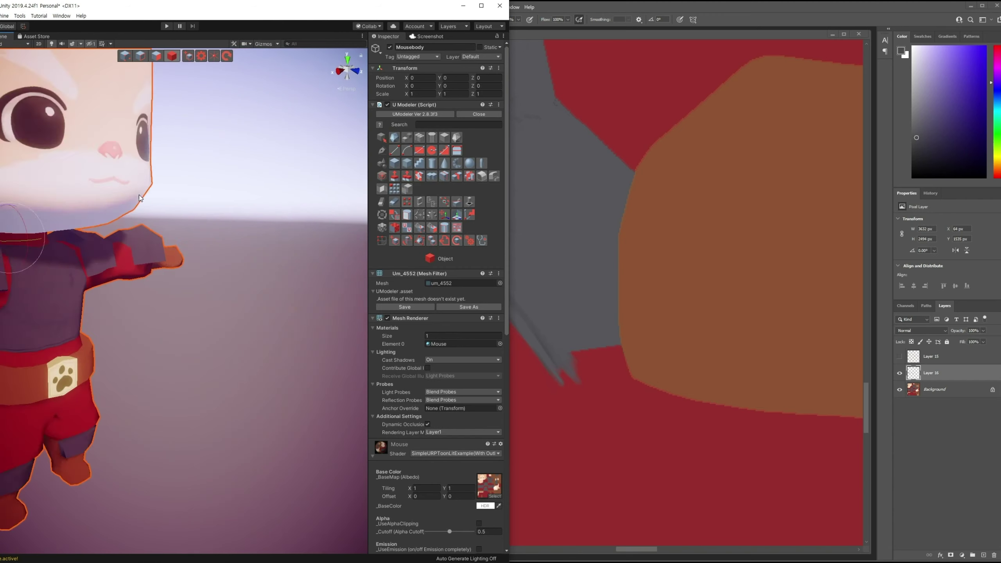
scroll(209, 193, up, 3)
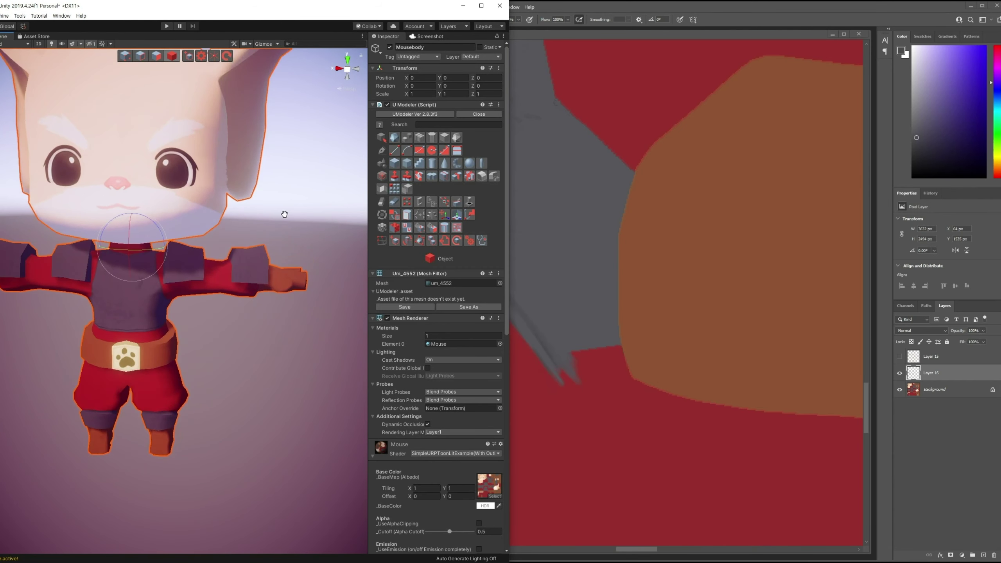
scroll(295, 207, up, 2)
scroll(295, 207, up, 2)
scroll(299, 203, up, 2)
alt+drag(299, 203, 235, 275)
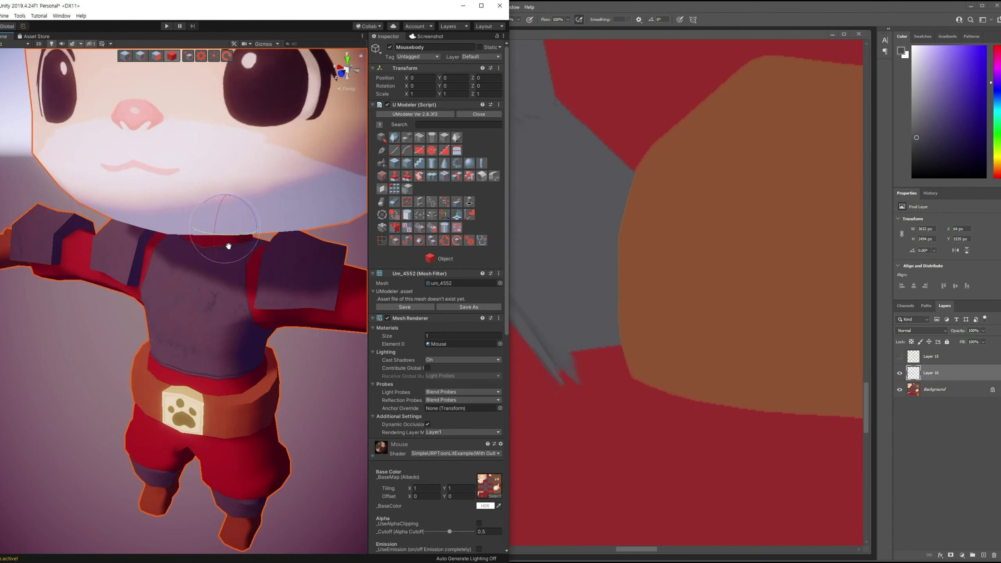
click(124, 56)
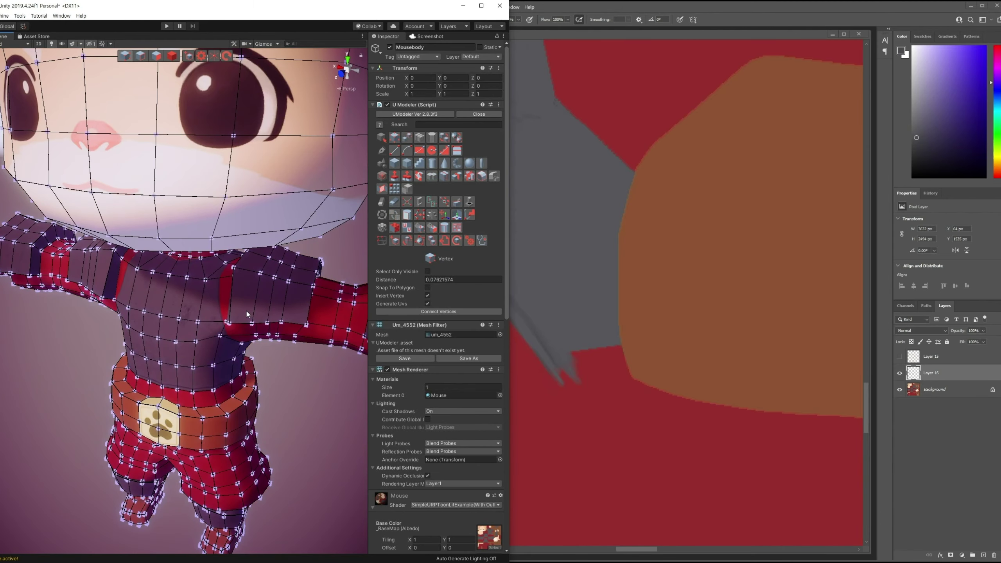
alt+drag(247, 315, 262, 335)
middle_drag(262, 335, 272, 355)
click(674, 356)
Zoom the texture to 200% on the collar edge and show Layer 15's UV wireframe.
alt+scroll(674, 356, up, 3)
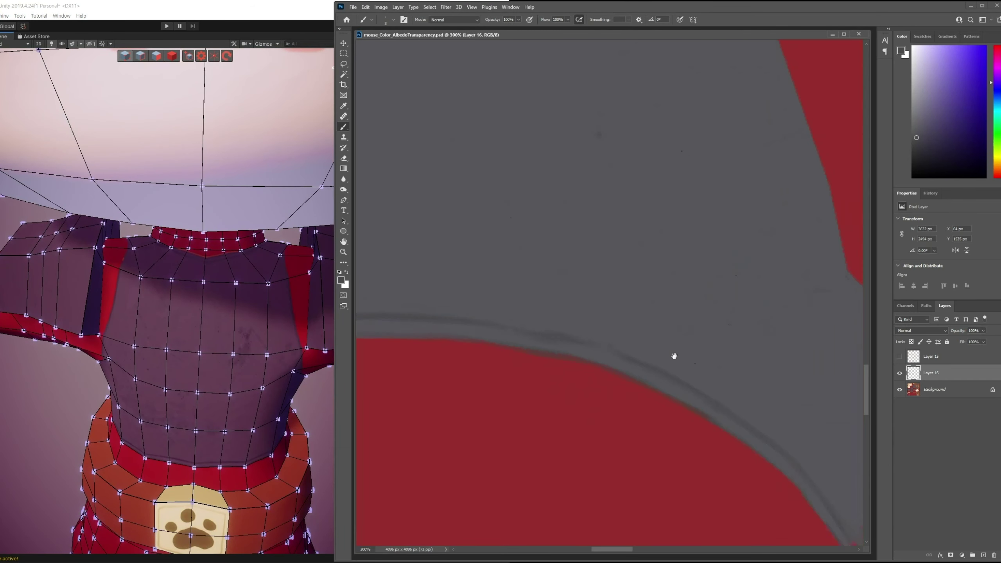
scroll(644, 340, up, 5)
scroll(614, 327, left, 3)
alt+scroll(613, 326, down, 4)
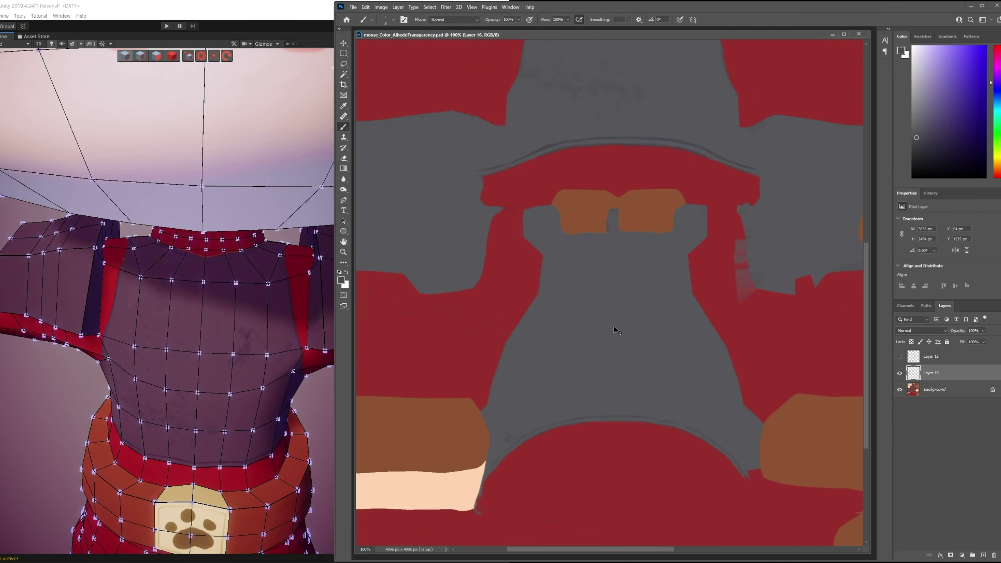
scroll(589, 297, up, 5)
alt+scroll(596, 234, up, 2)
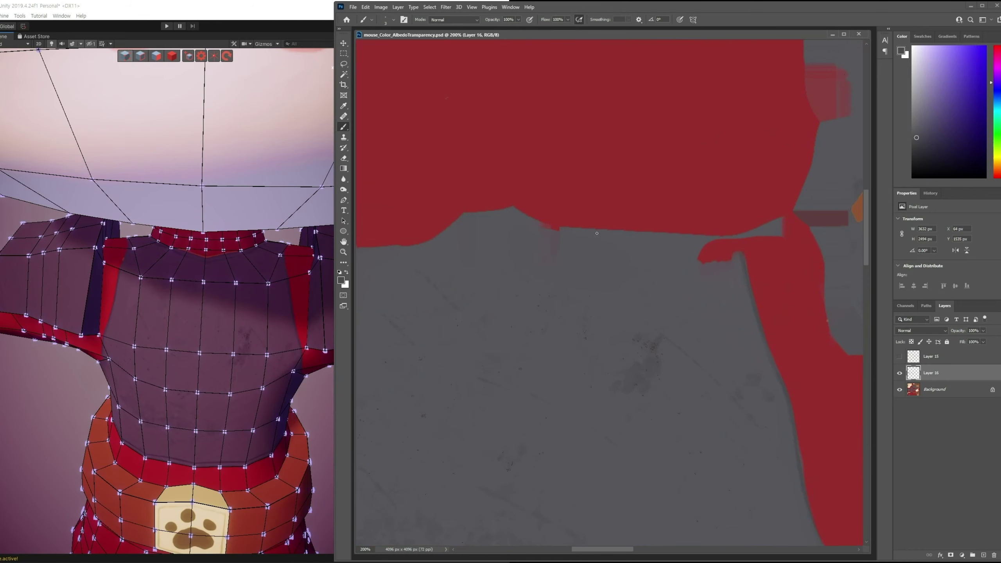
click(900, 356)
Paint the collar/torso edge with sampled grey, hide Layer 15 and return to Unity.
scroll(762, 358, down, 2)
scroll(719, 291, left, 3)
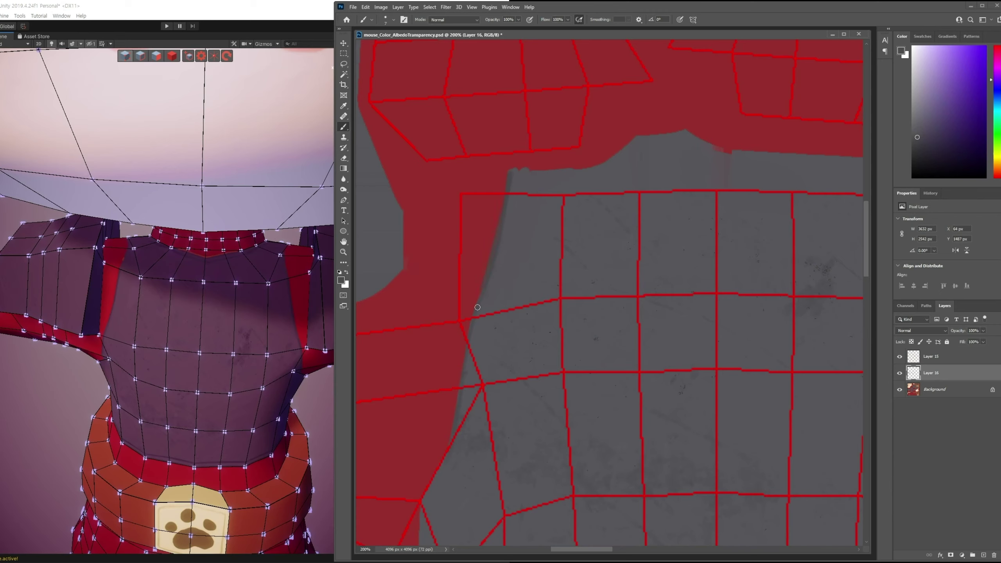
alt+click(510, 219)
click(899, 357)
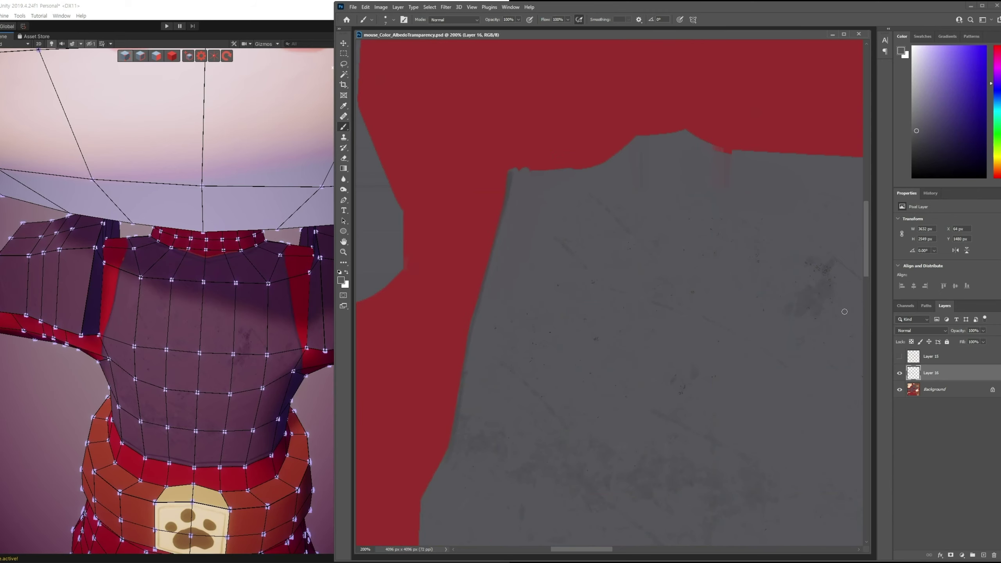
key(alt+Tab)
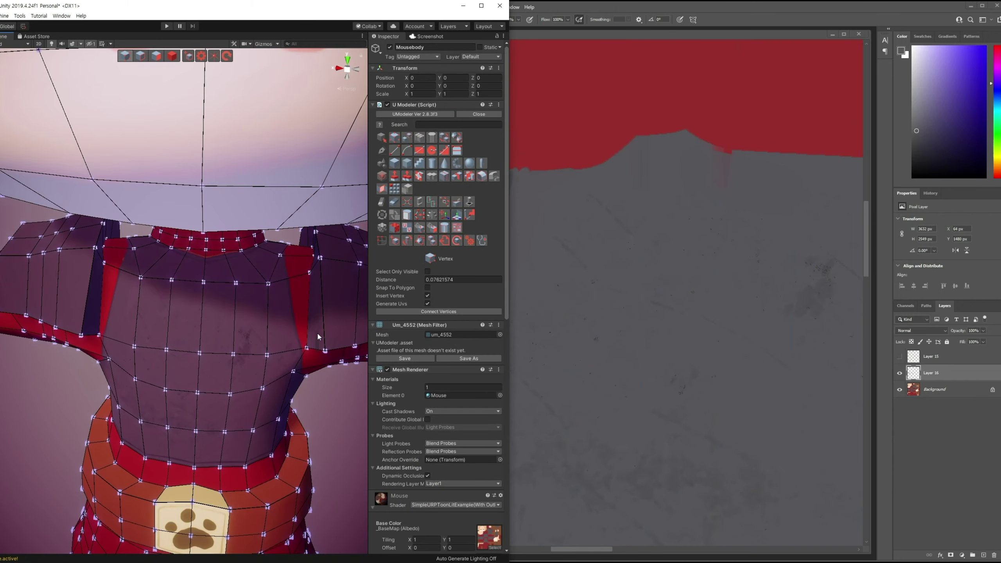
scroll(318, 337, down, 2)
scroll(322, 345, down, 2)
scroll(322, 344, down, 2)
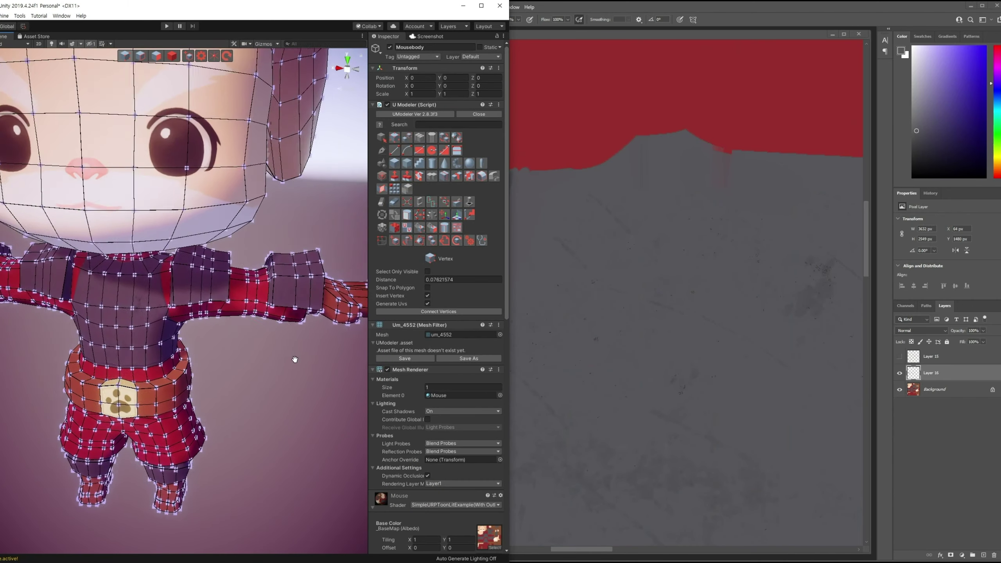